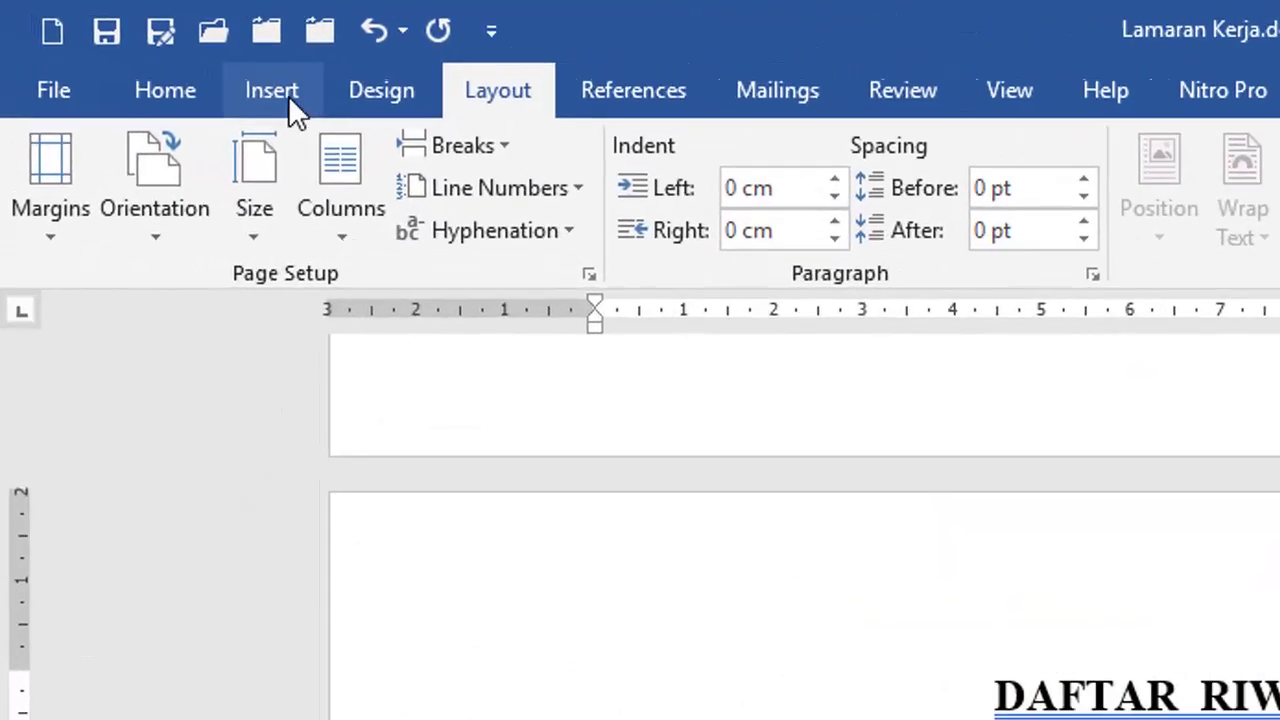
- Show the Insert ribbon's Illustrations group for pictures, shapes, charts and icons
click(150, 49)
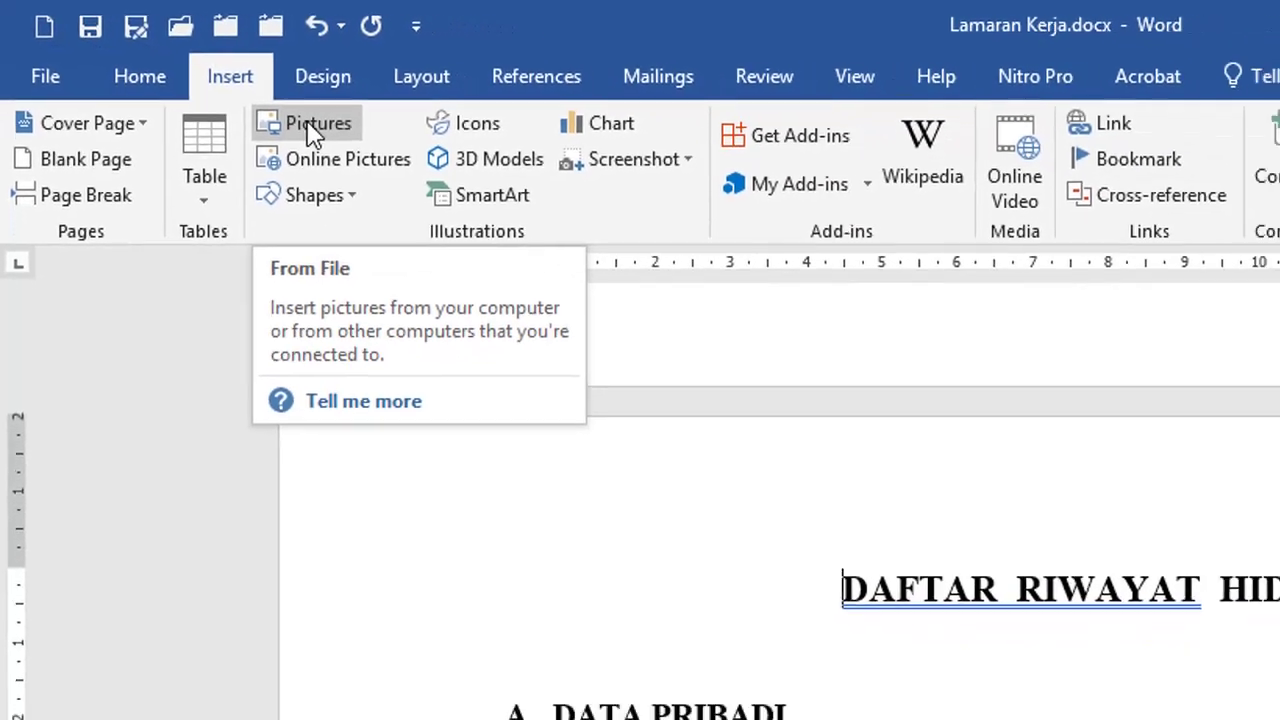
- Start a picture insert and browse through the folders to the Pictures library
click(390, 160)
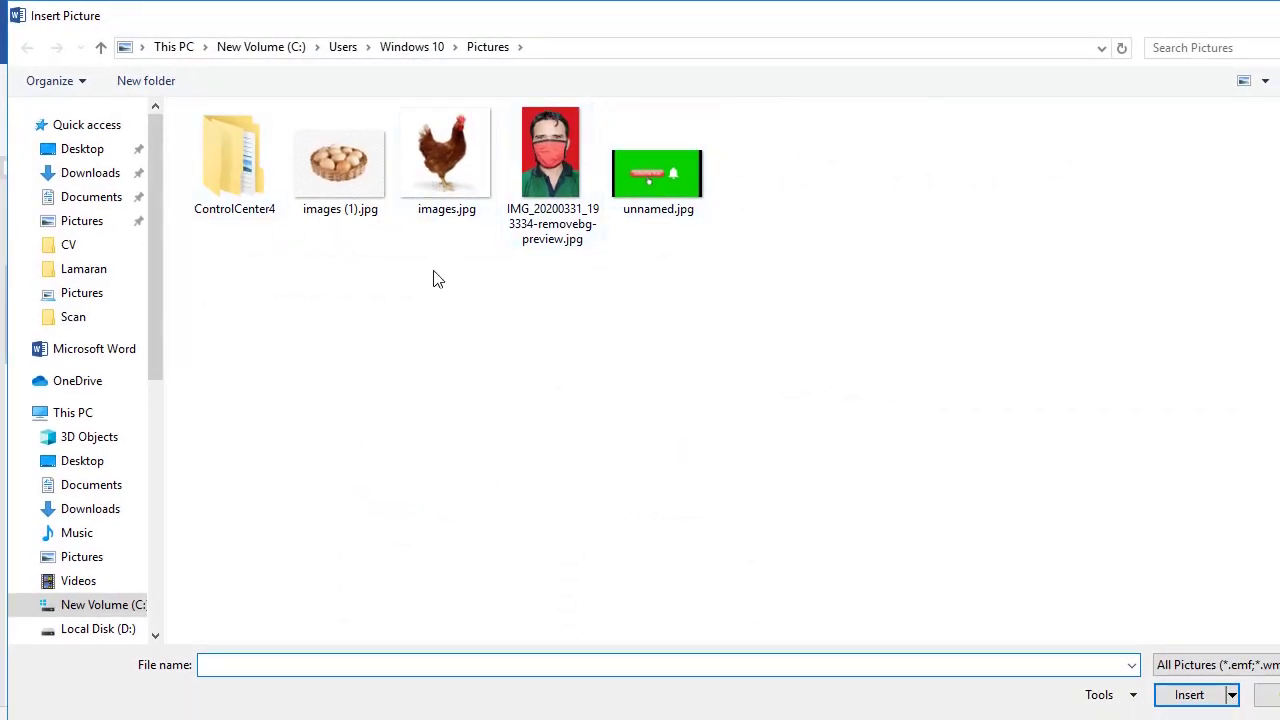
drag(161, 287, 143, 592)
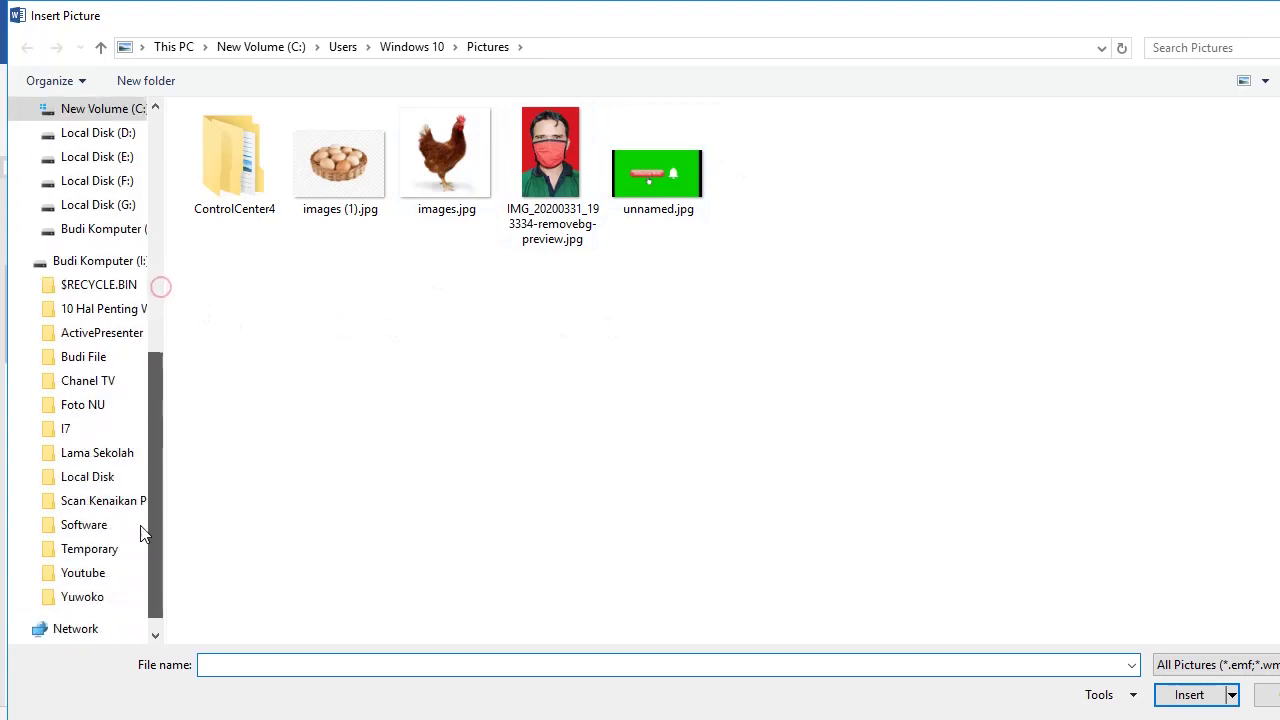
click(27, 549)
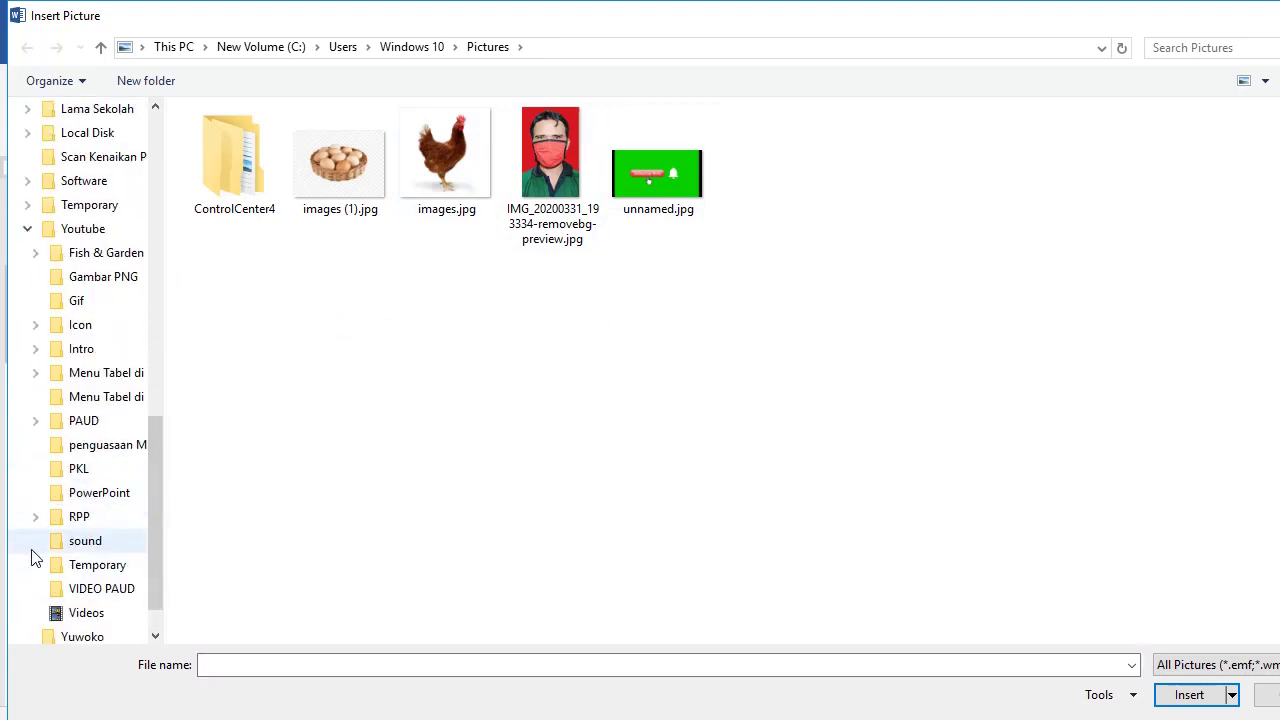
click(80, 325)
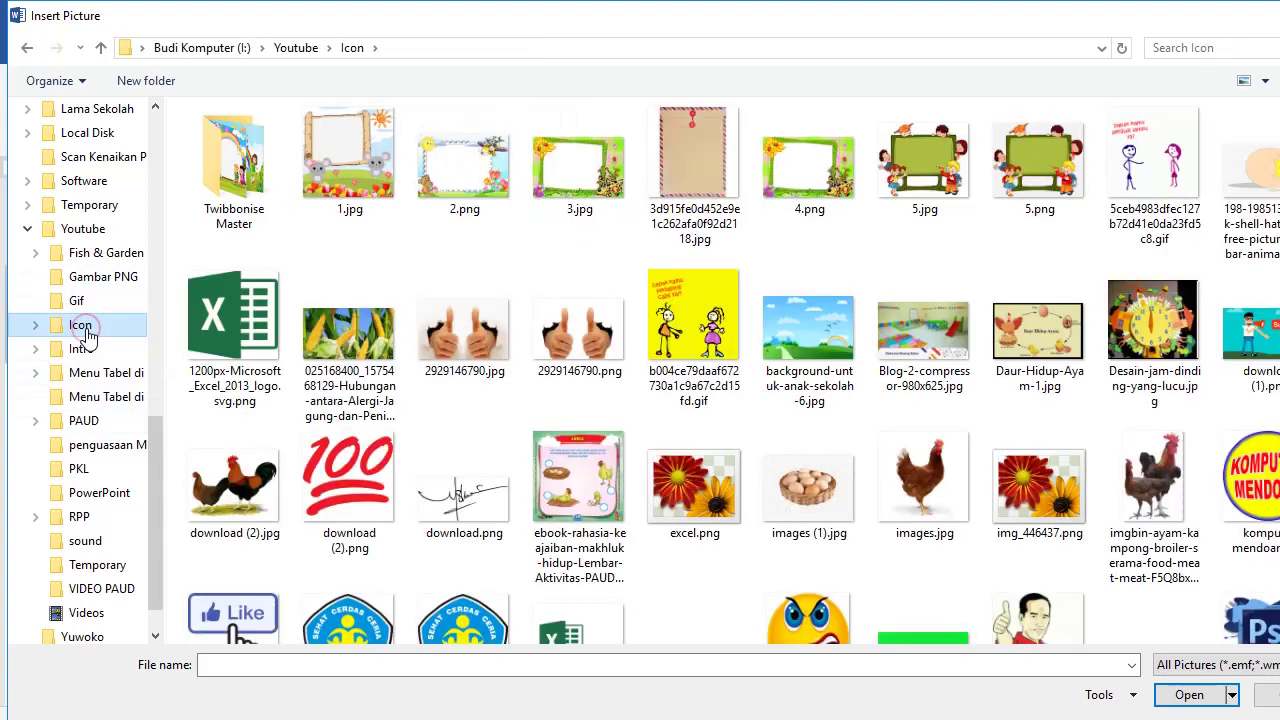
scroll(156, 487, up, 10)
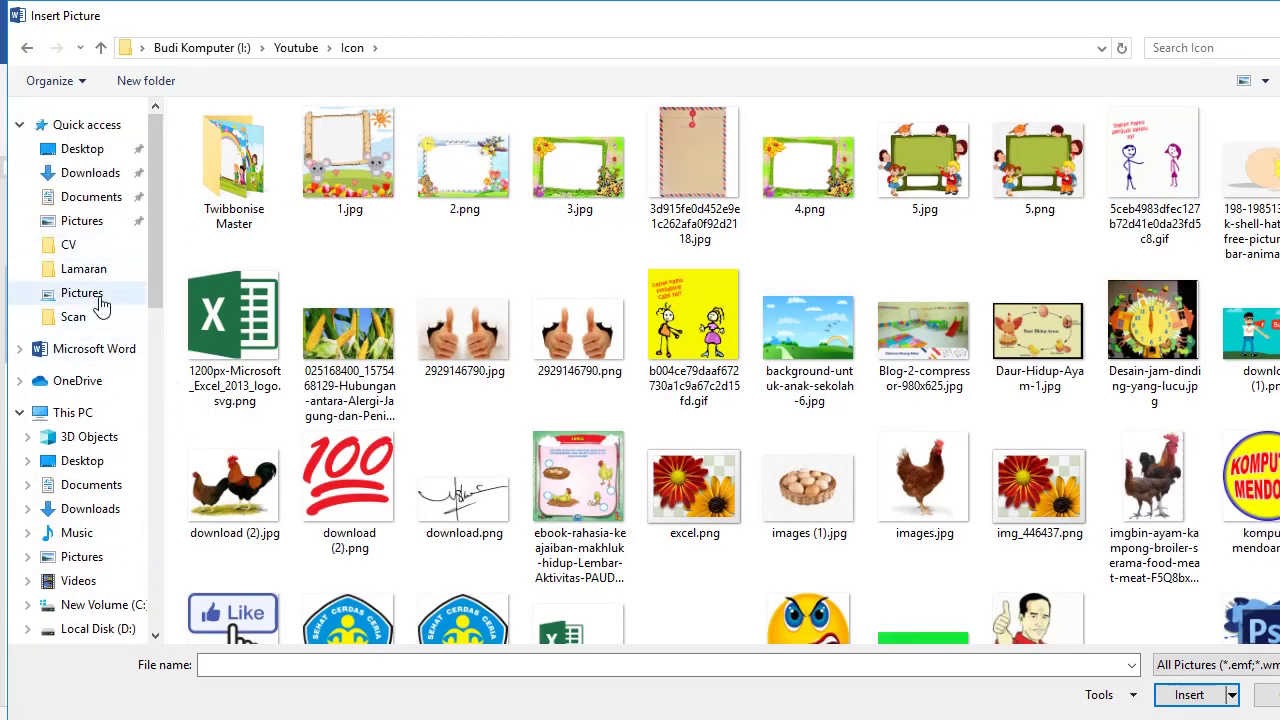
click(82, 293)
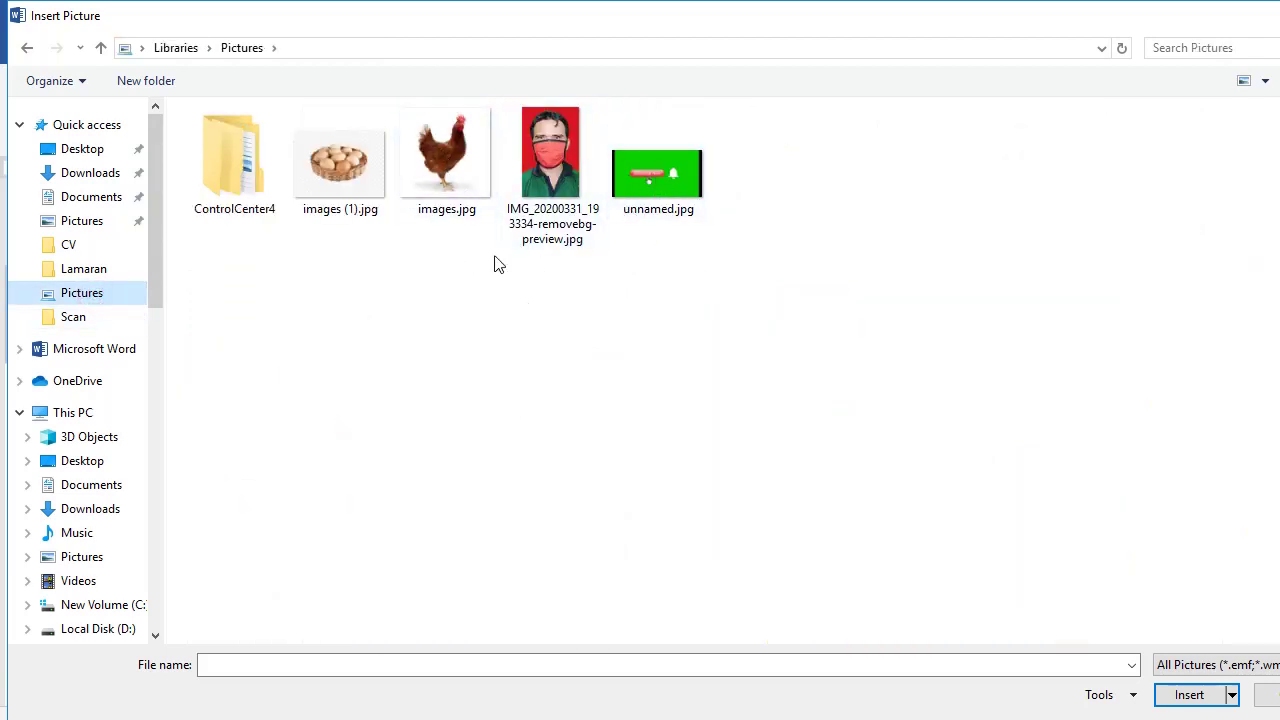
- Insert IMG_20200331_193334-removebg-preview.jpg alone into the CV
click(538, 176)
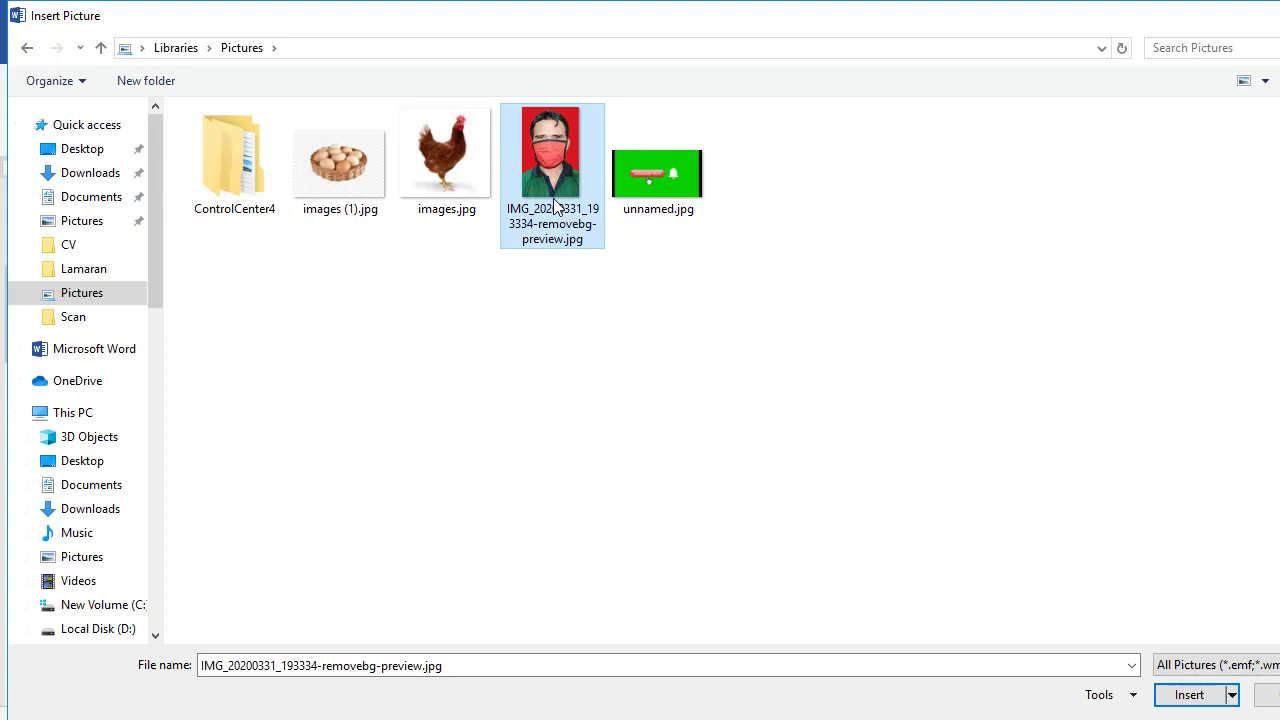
ctrl+click(660, 182)
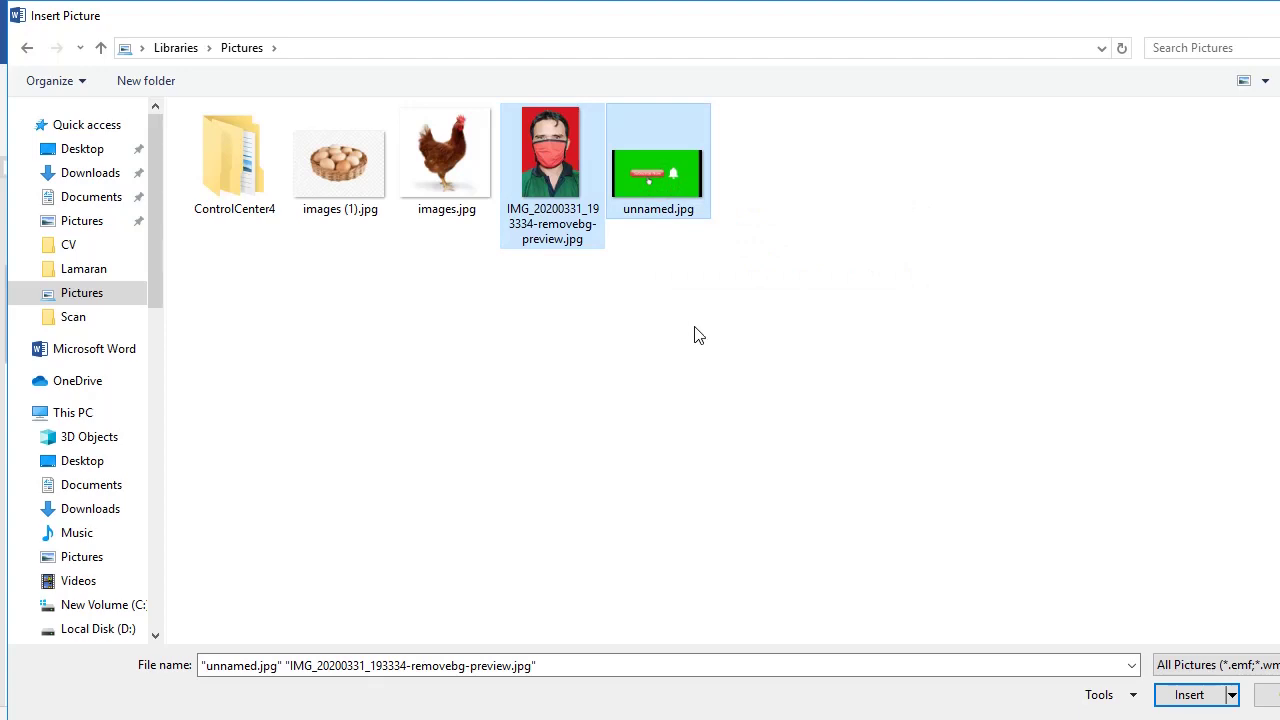
ctrl+click(340, 165)
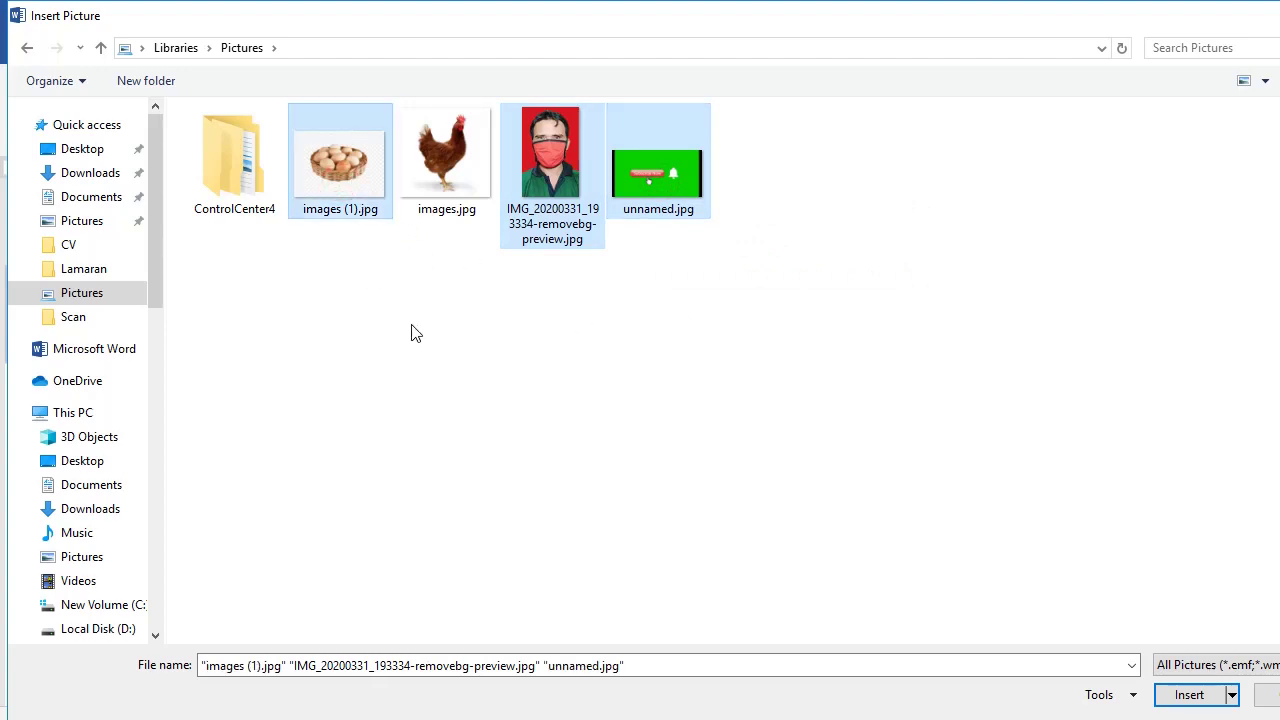
click(526, 358)
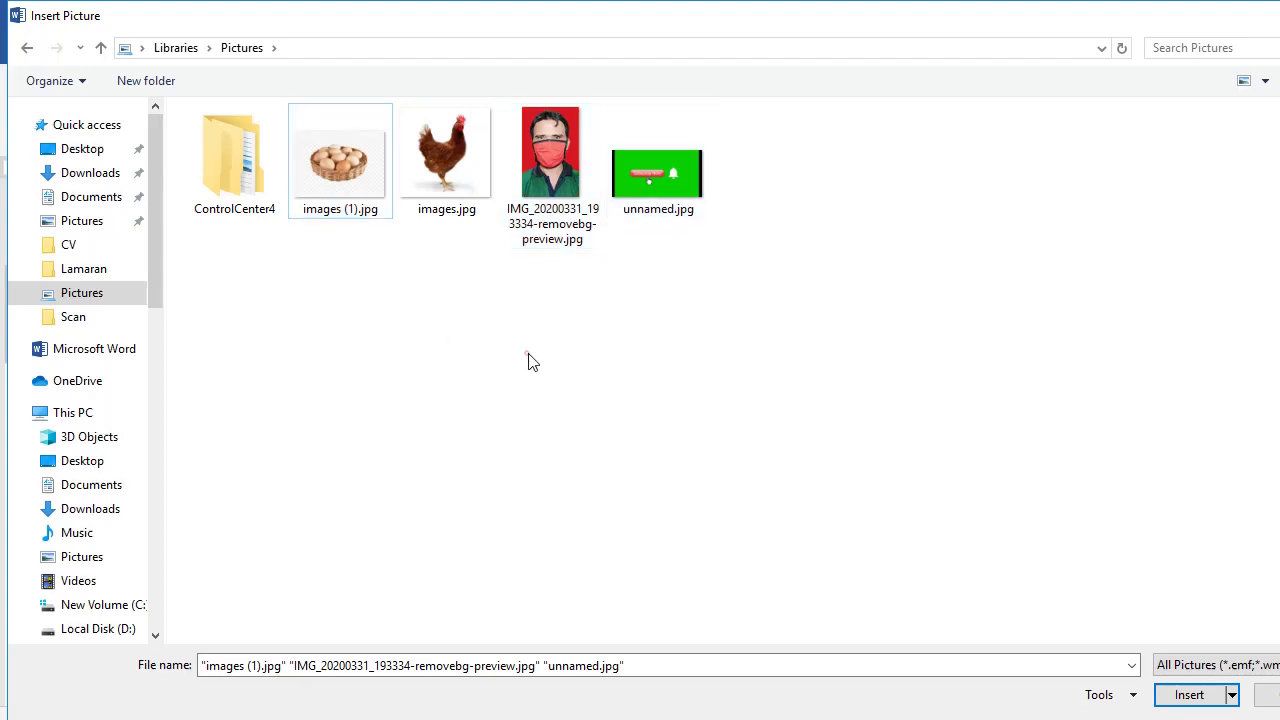
click(538, 159)
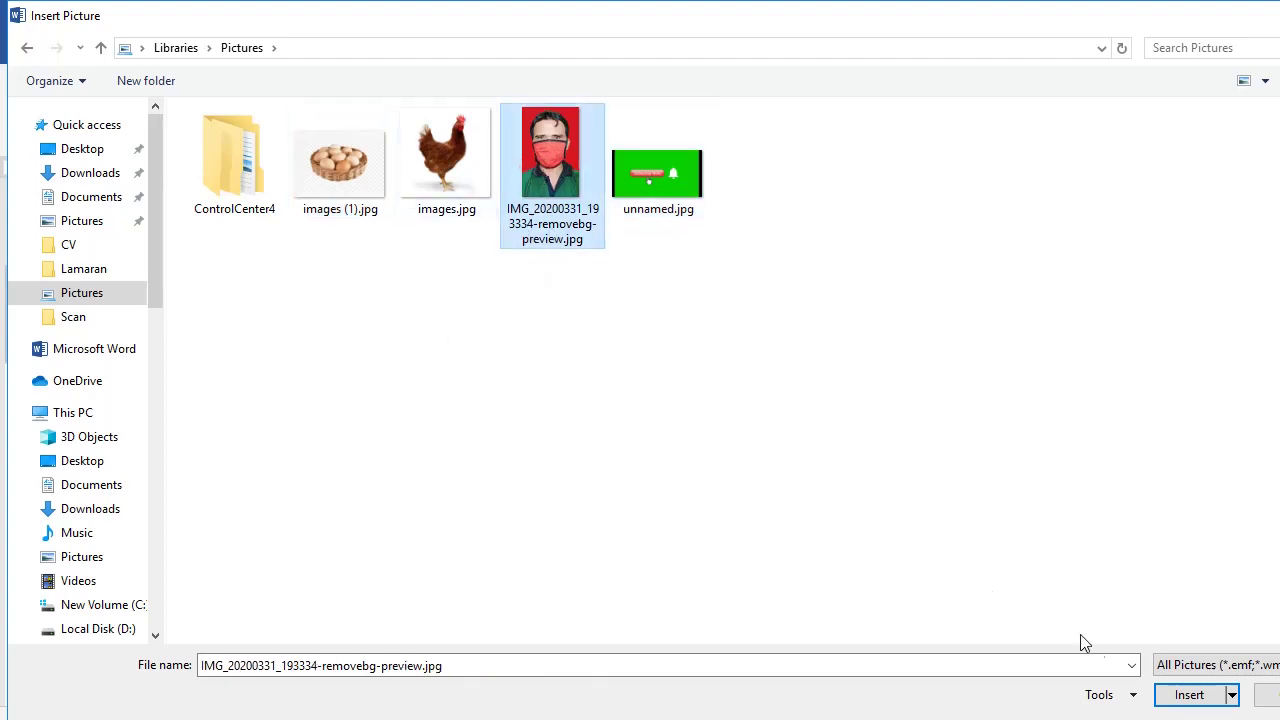
click(1190, 697)
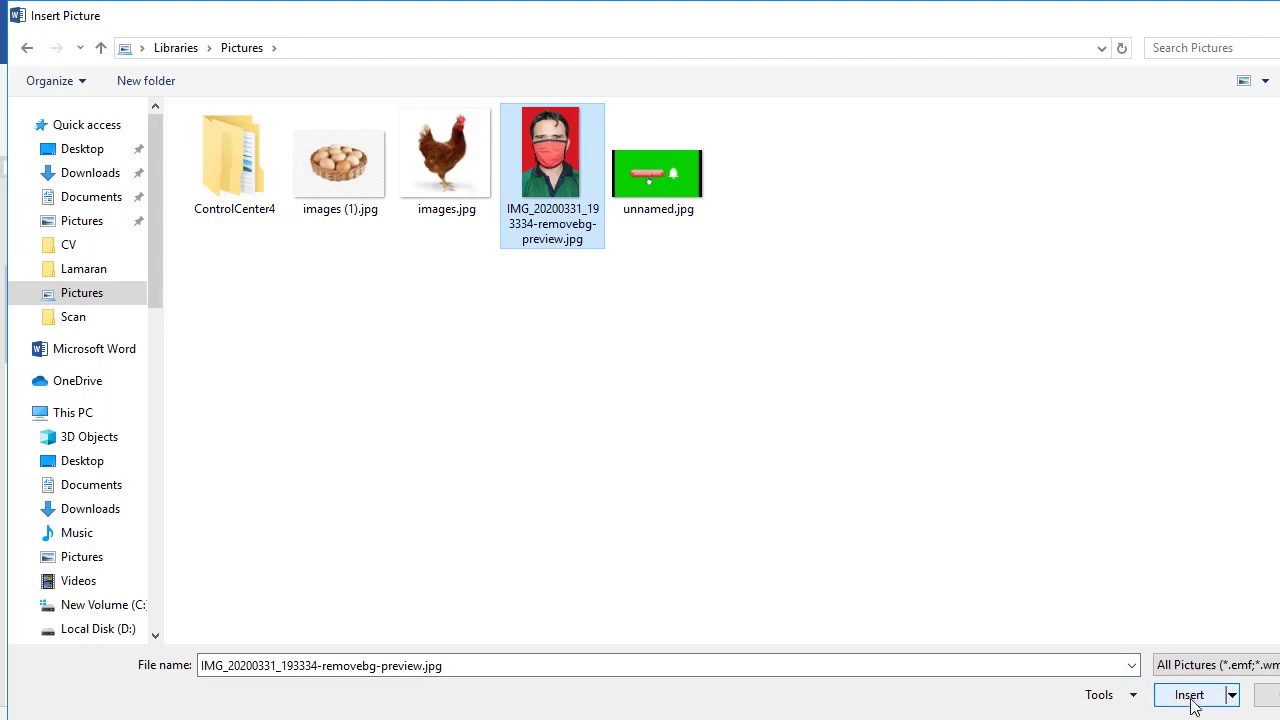
click(1188, 695)
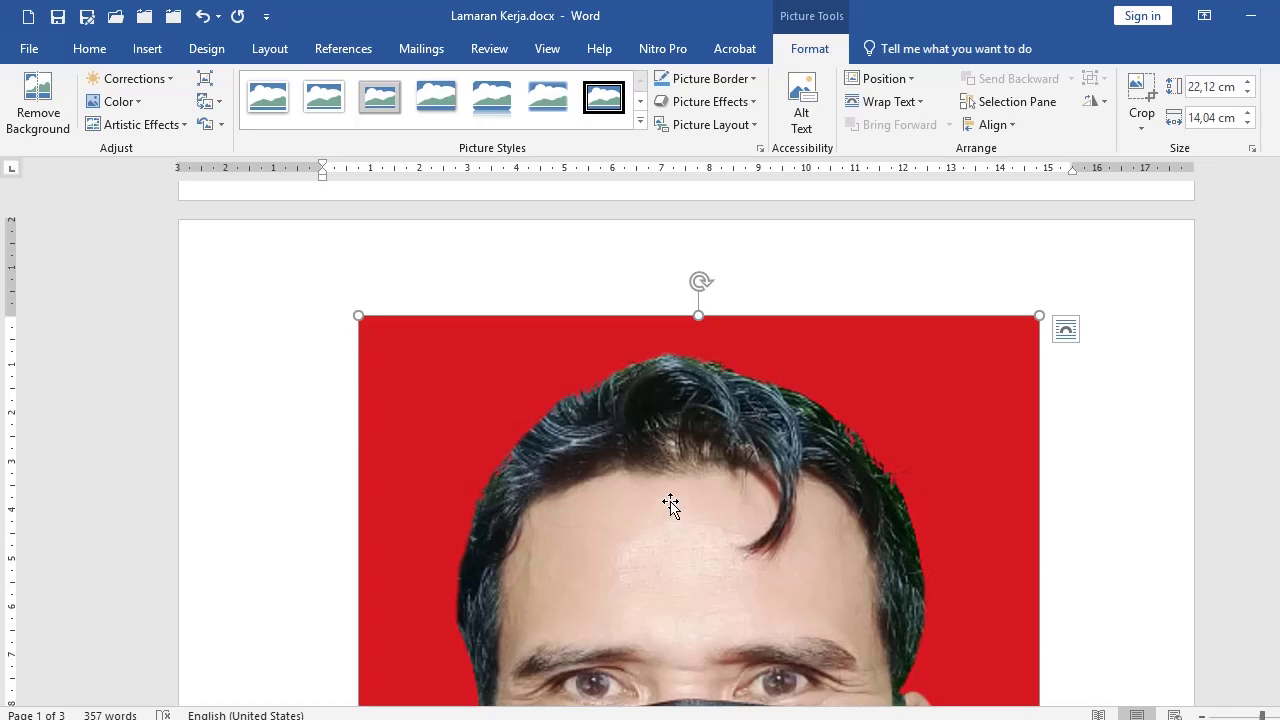
- Shrink the portrait photo down toward 5,47 × 3,47 cm using its corner handles
scroll(670, 505, down, 3)
scroll(670, 505, down, 4)
scroll(670, 505, down, 3)
scroll(690, 515, down, 2)
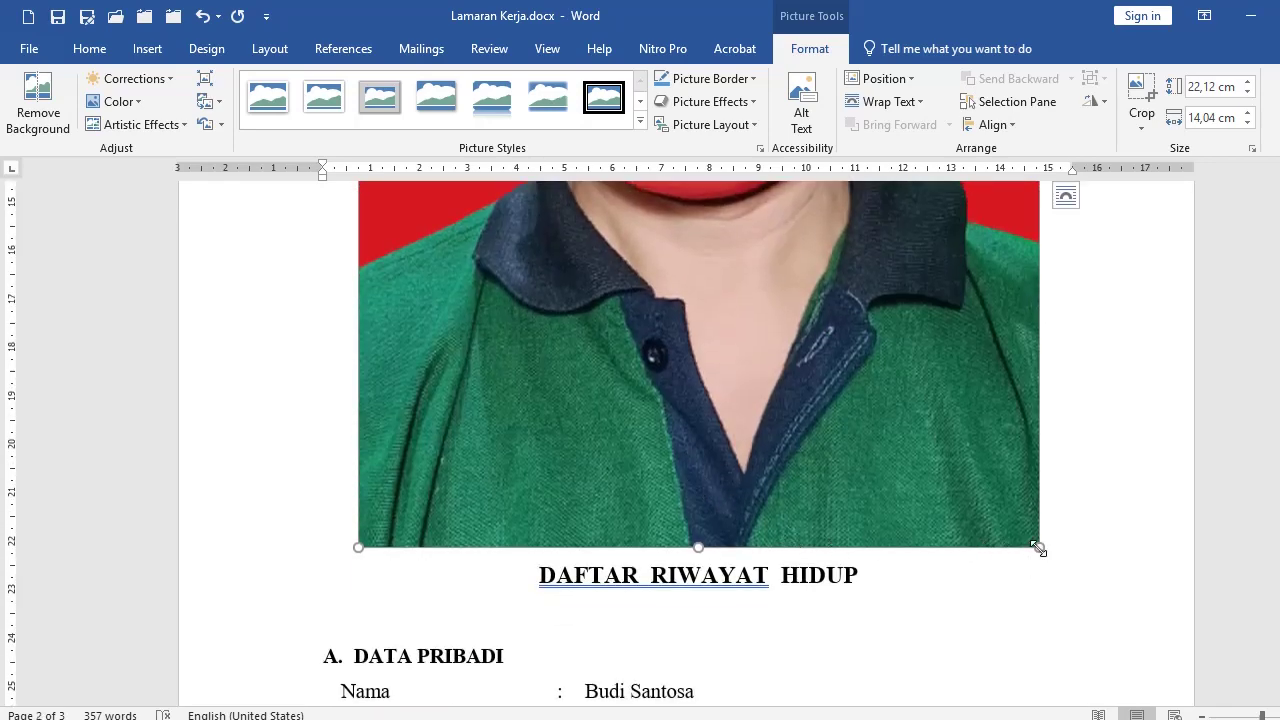
drag(1038, 548, 875, 442)
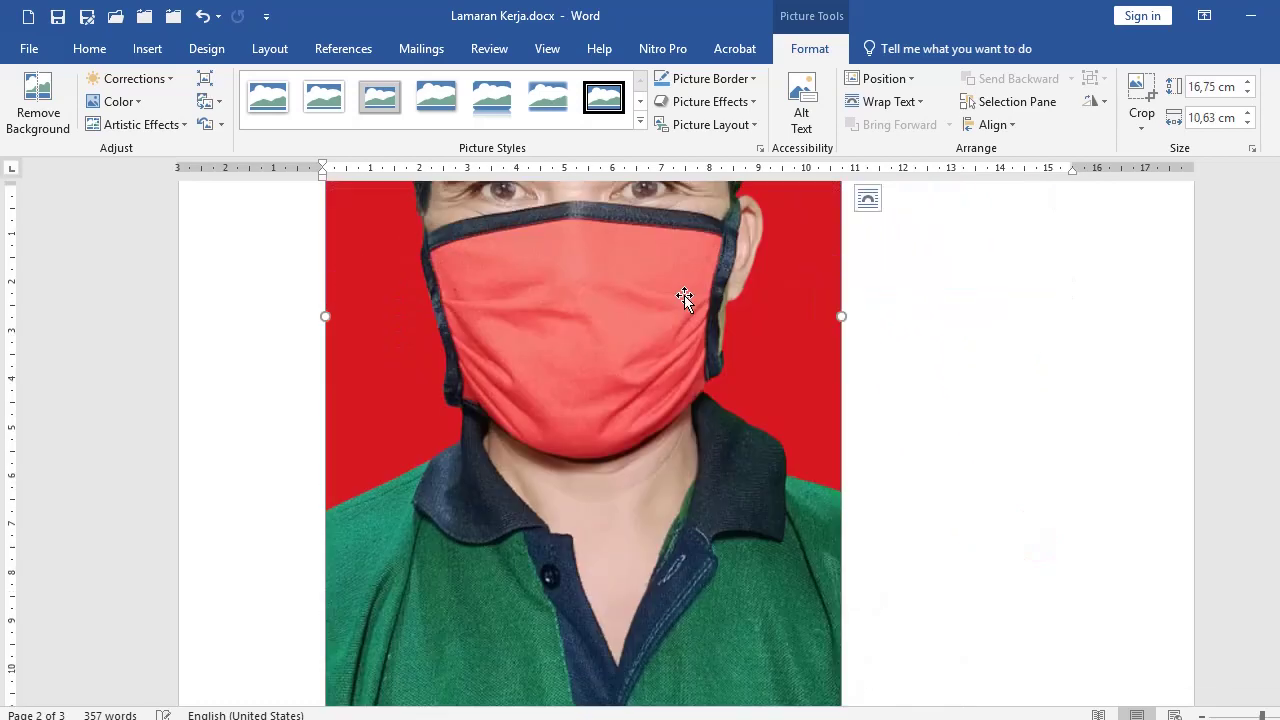
scroll(780, 380, down, 1)
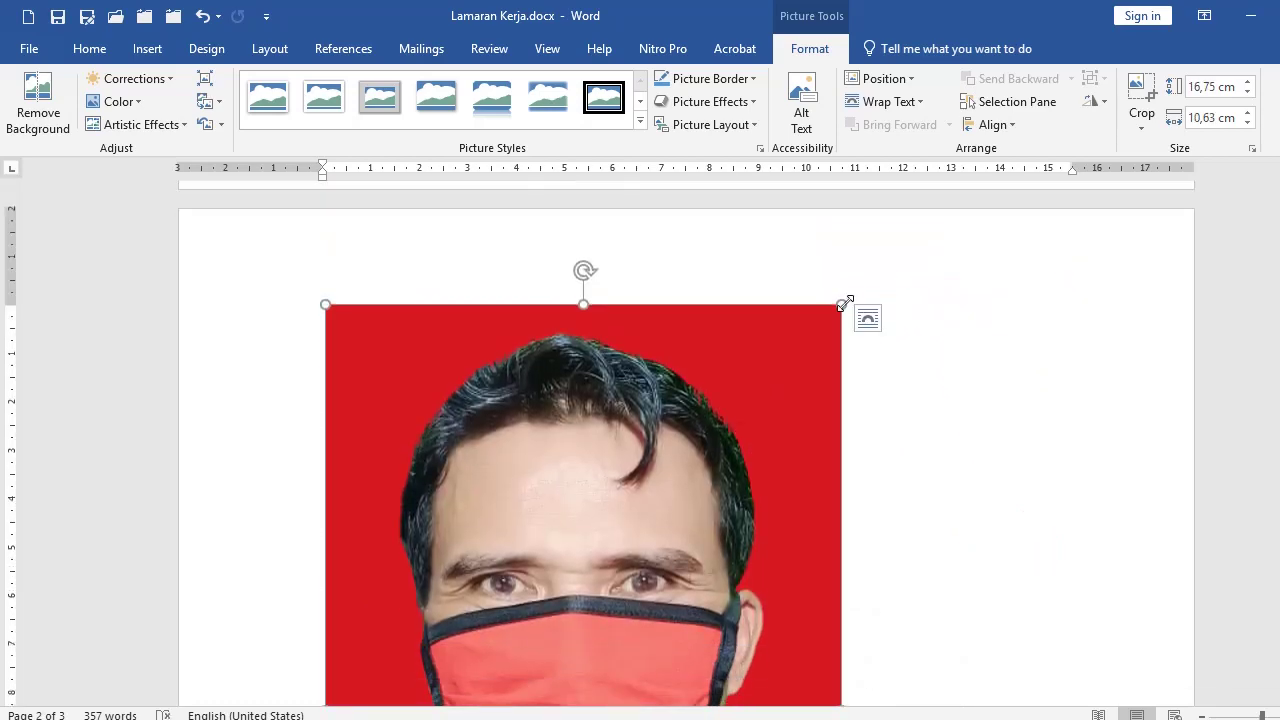
drag(845, 303, 551, 525)
scroll(551, 525, down, 3)
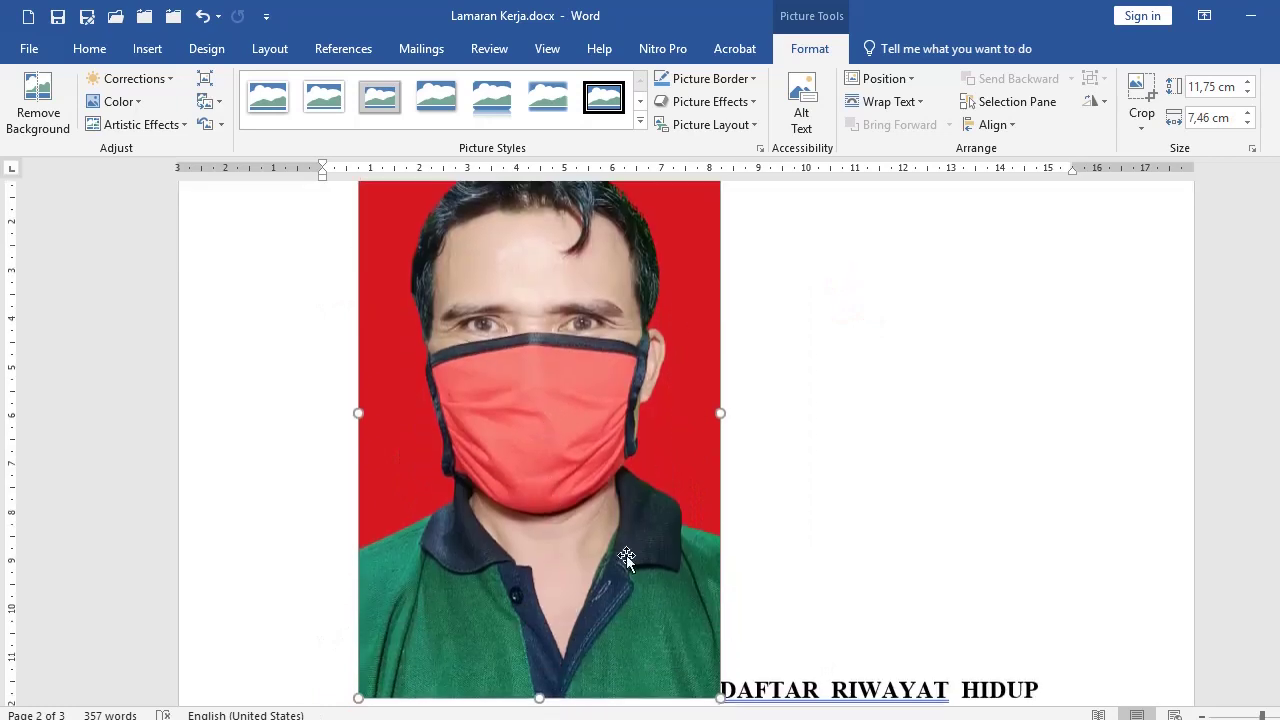
scroll(737, 657, down, 4)
drag(720, 571, 505, 268)
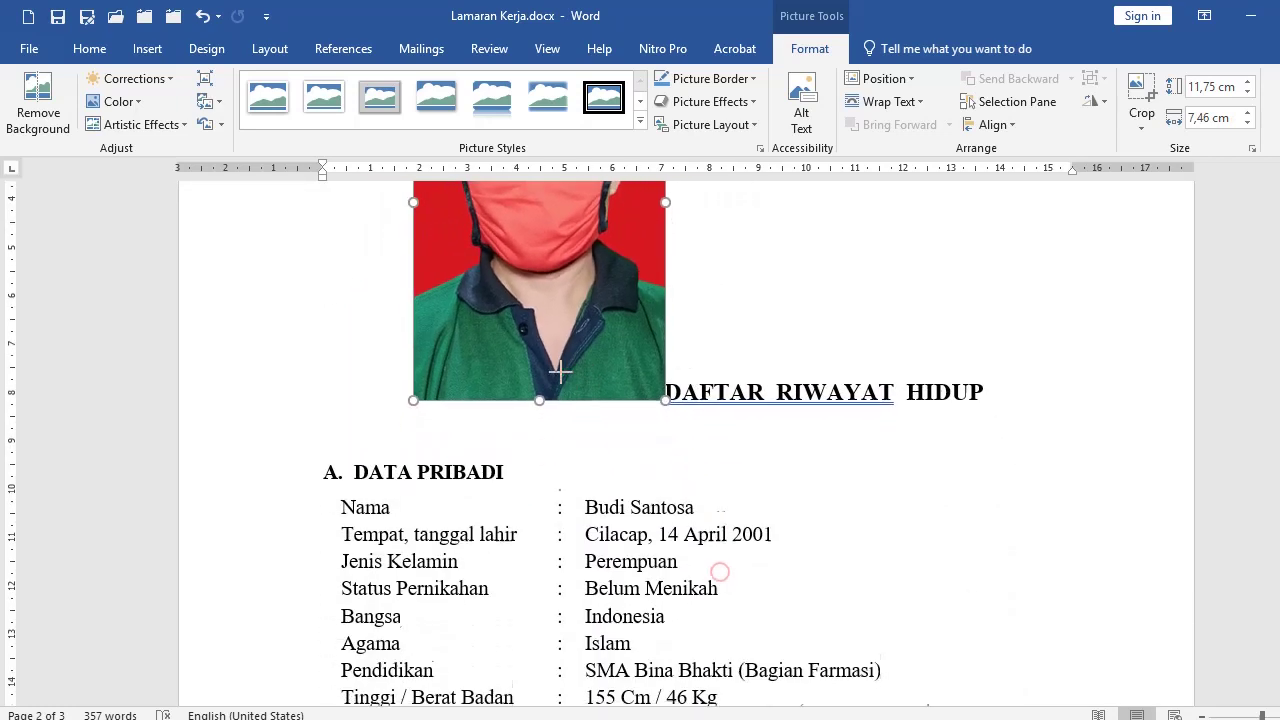
scroll(600, 371, up, 3)
scroll(613, 384, up, 2)
drag(613, 384, 585, 437)
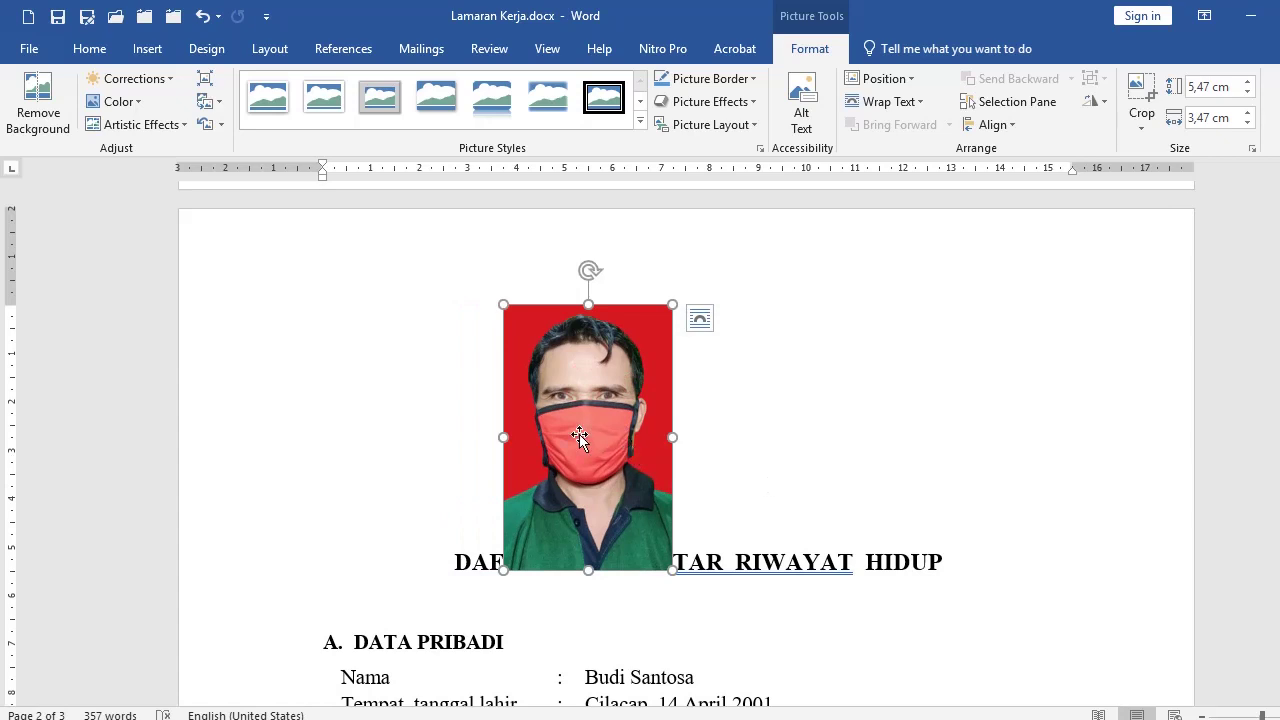
- Reposition the resized photo beneath the DAFTAR RIWAYAT HIDUP heading
drag(579, 435, 805, 455)
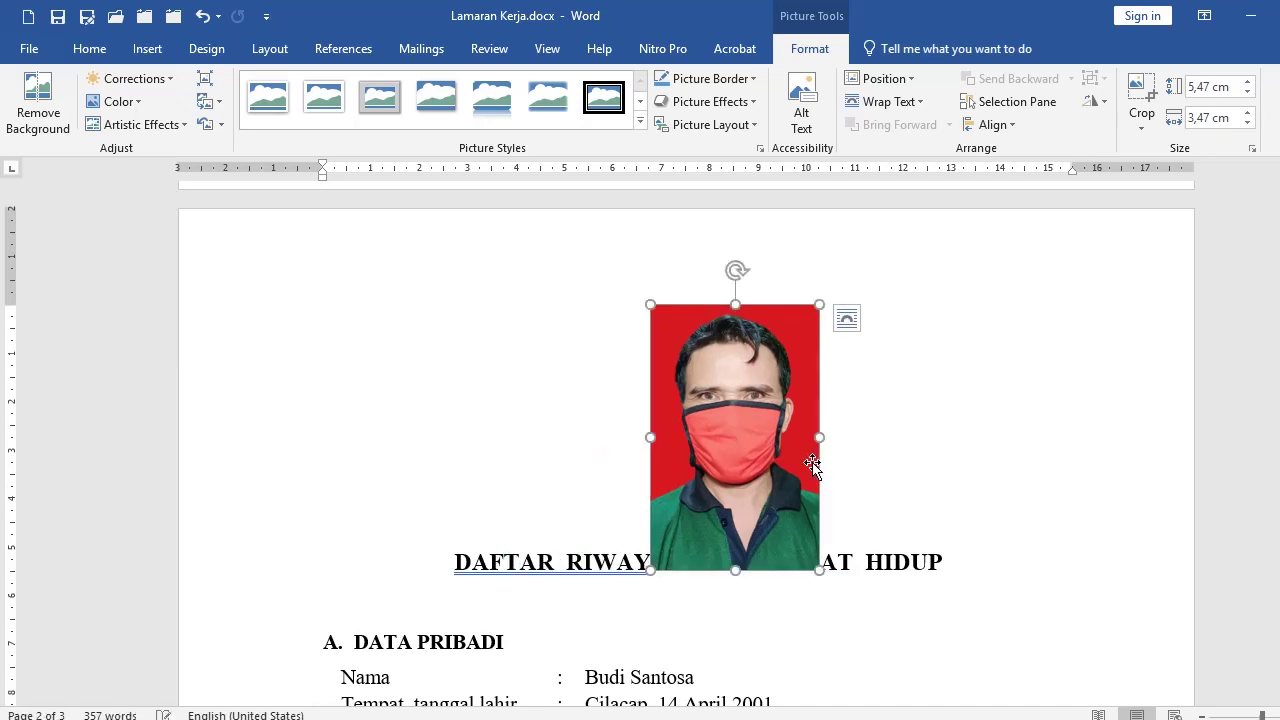
scroll(790, 440, down, 3)
drag(734, 366, 583, 492)
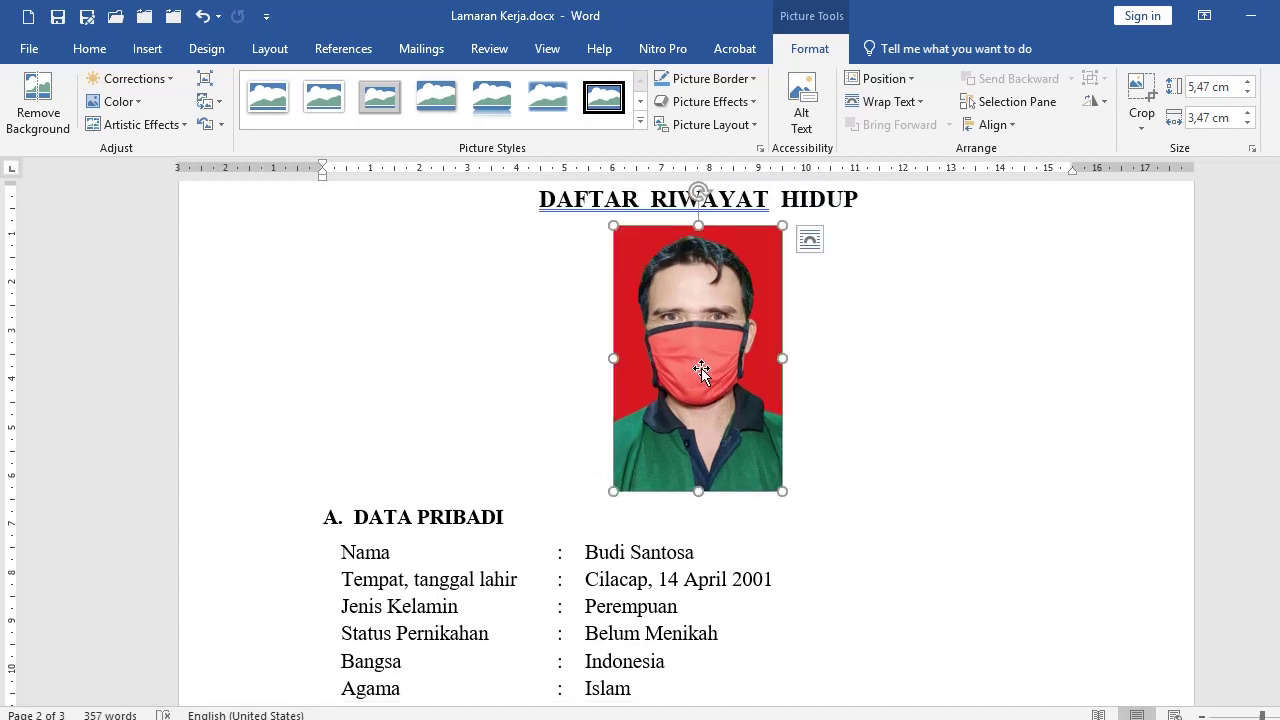
mouse_move(700, 386)
mouse_down()
mouse_move(558, 519)
mouse_move(445, 566)
mouse_up()
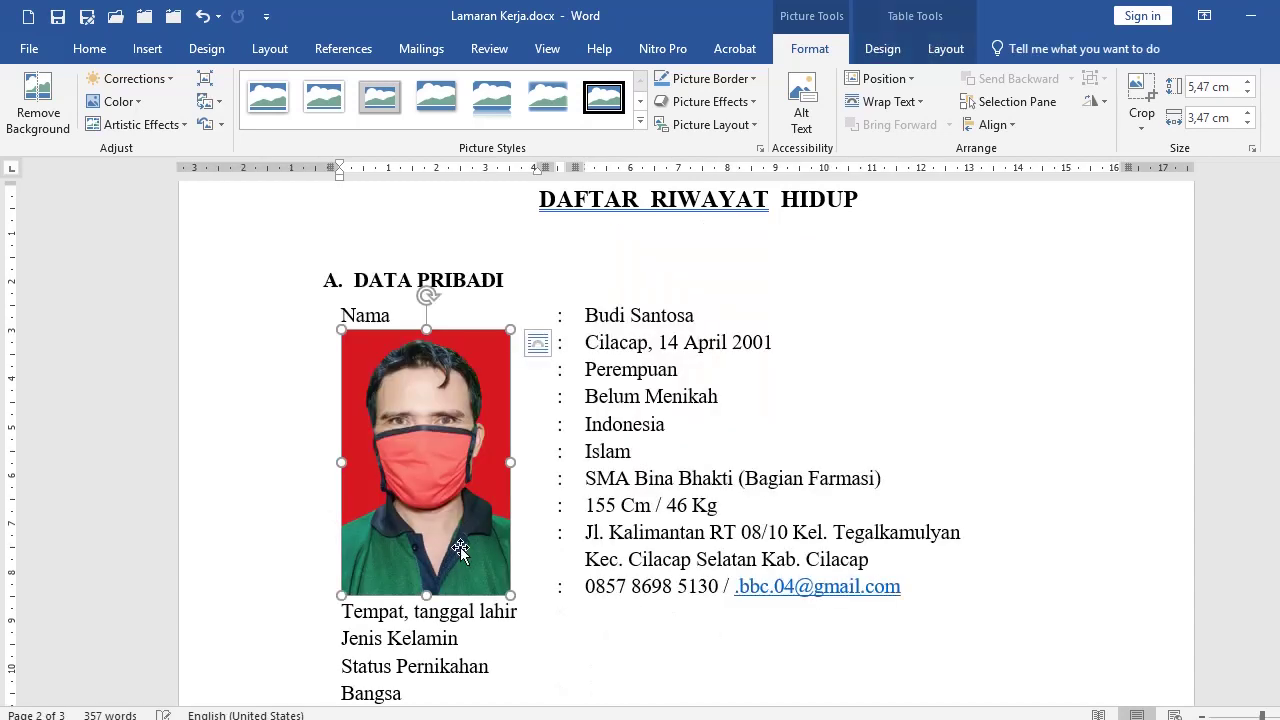
scroll(455, 470, down, 3)
drag(453, 399, 716, 417)
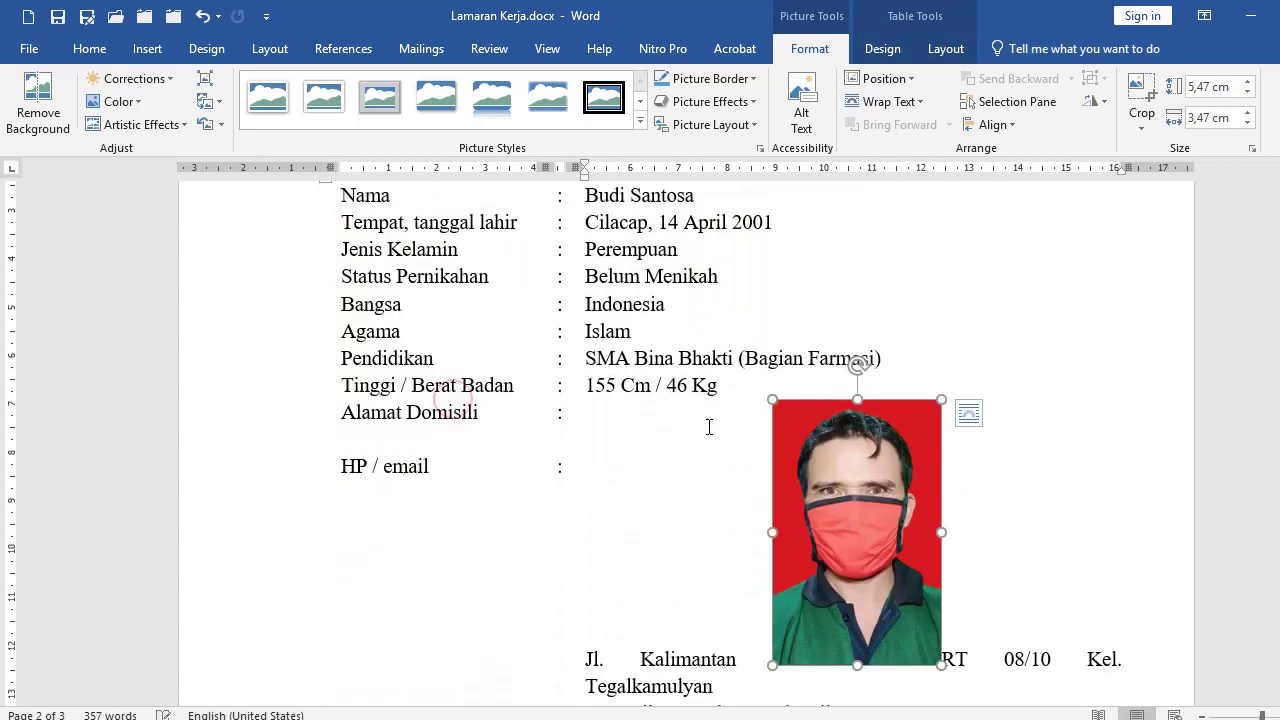
drag(835, 490, 562, 336)
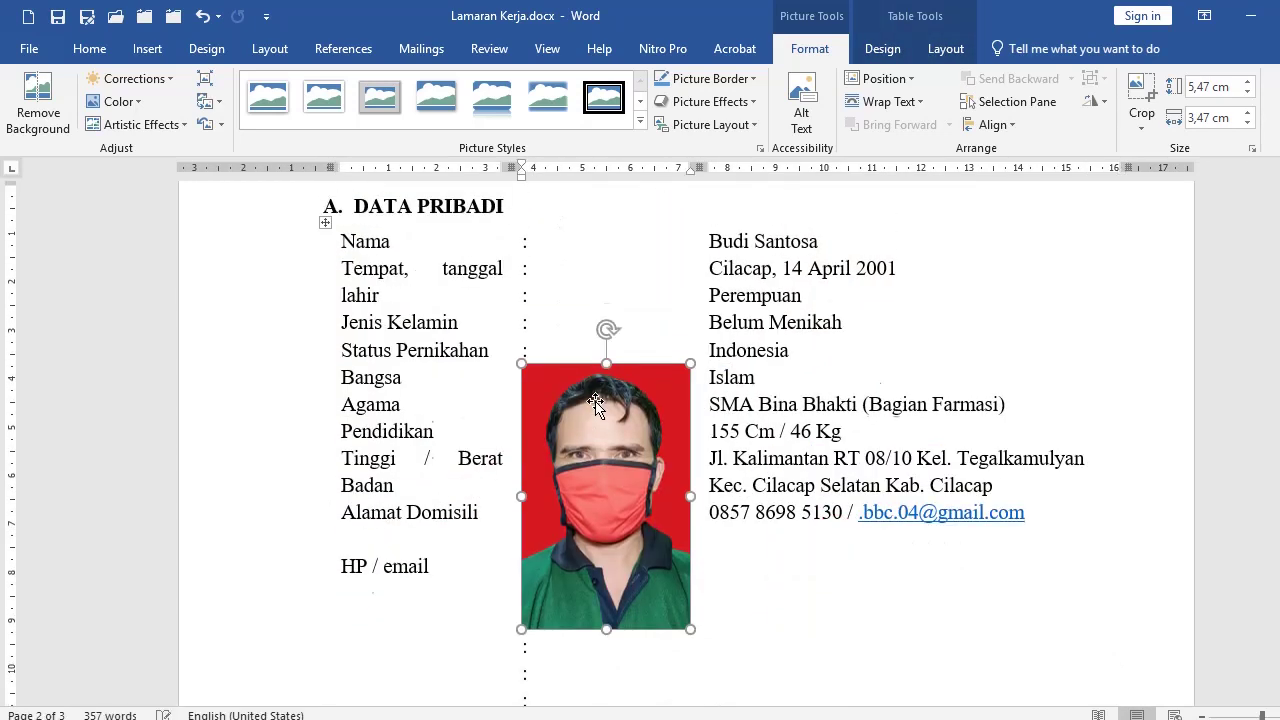
scroll(600, 397, up, 3)
drag(600, 470, 634, 245)
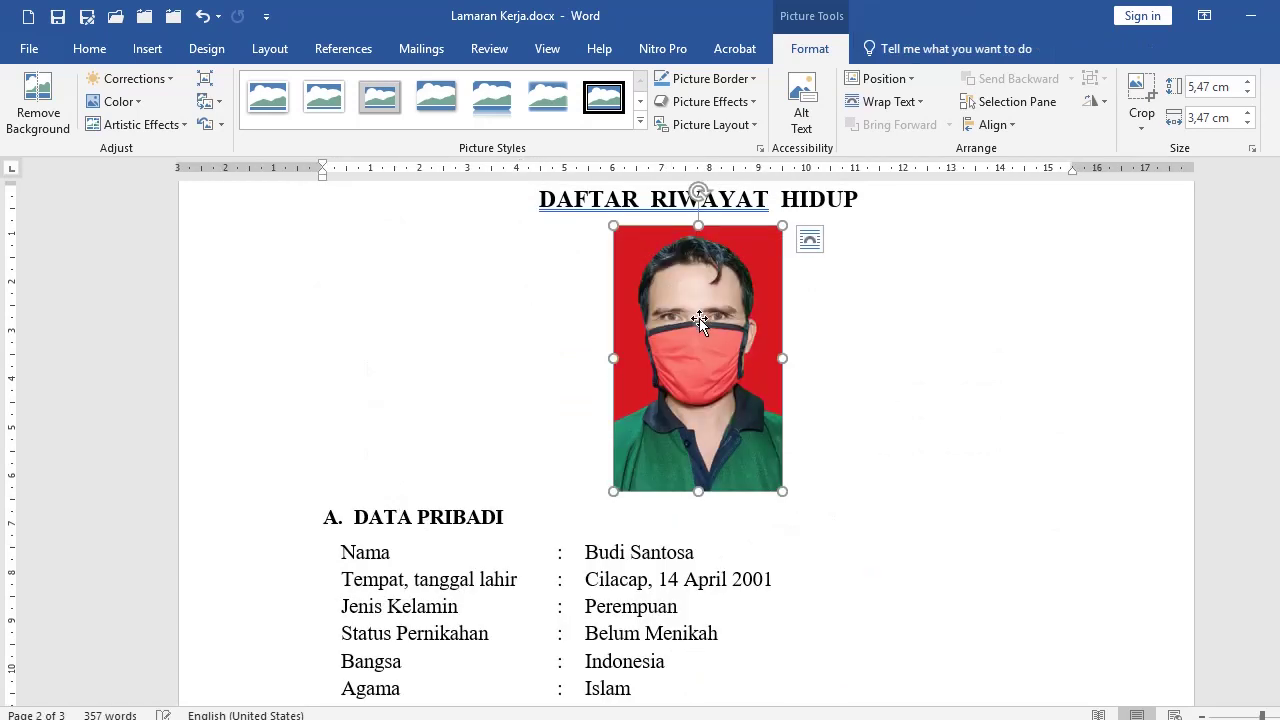
scroll(751, 371, up, 3)
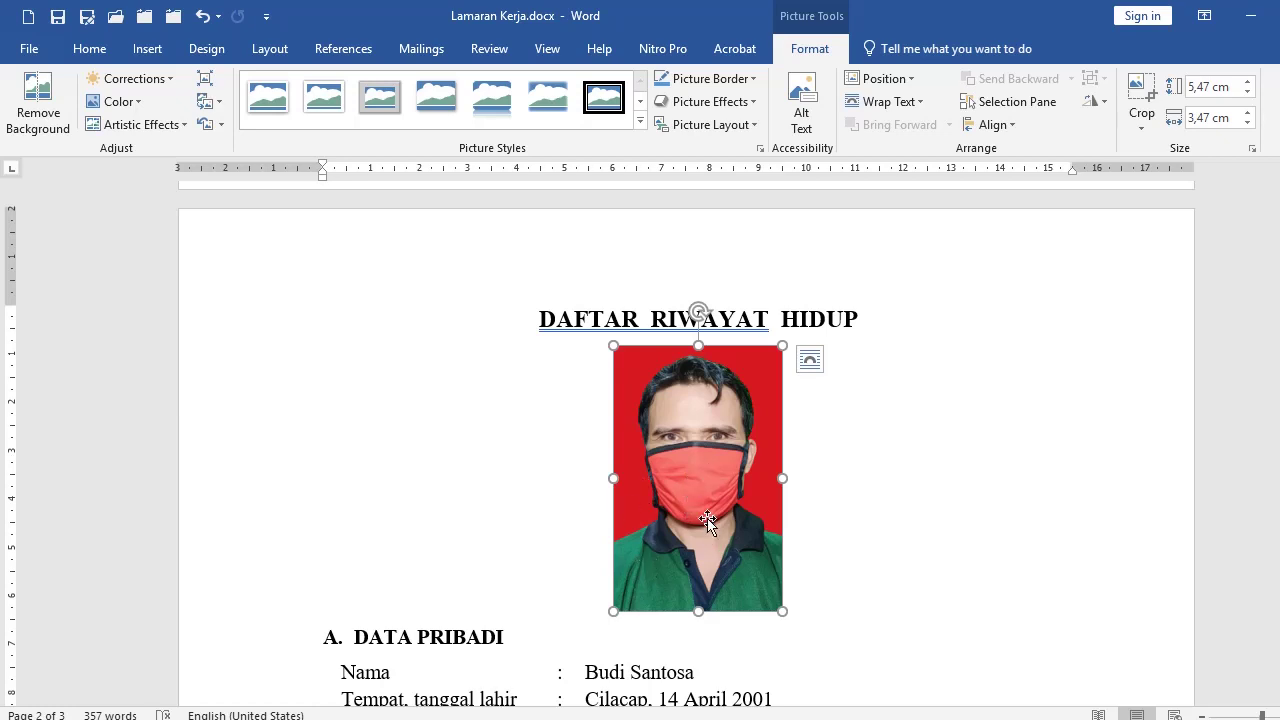
- Set the photo to In Front of Text and move it right beside the DATA PRIBADI rows
click(918, 104)
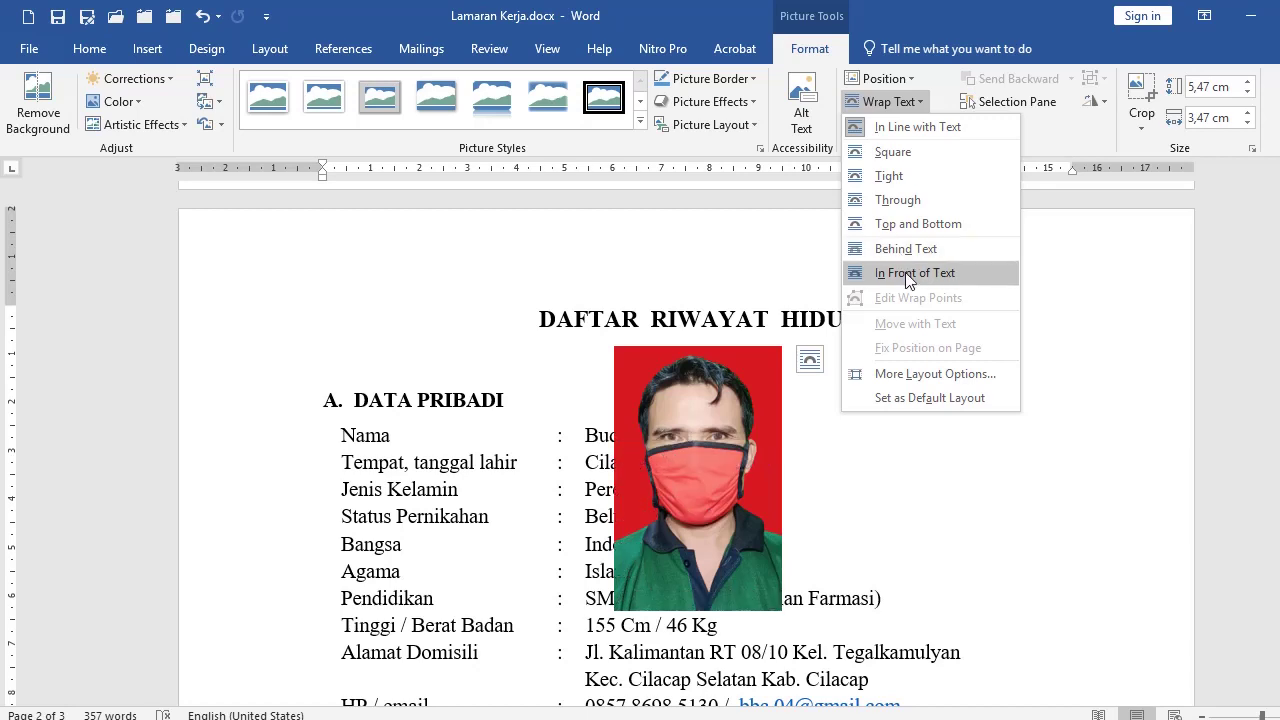
click(905, 272)
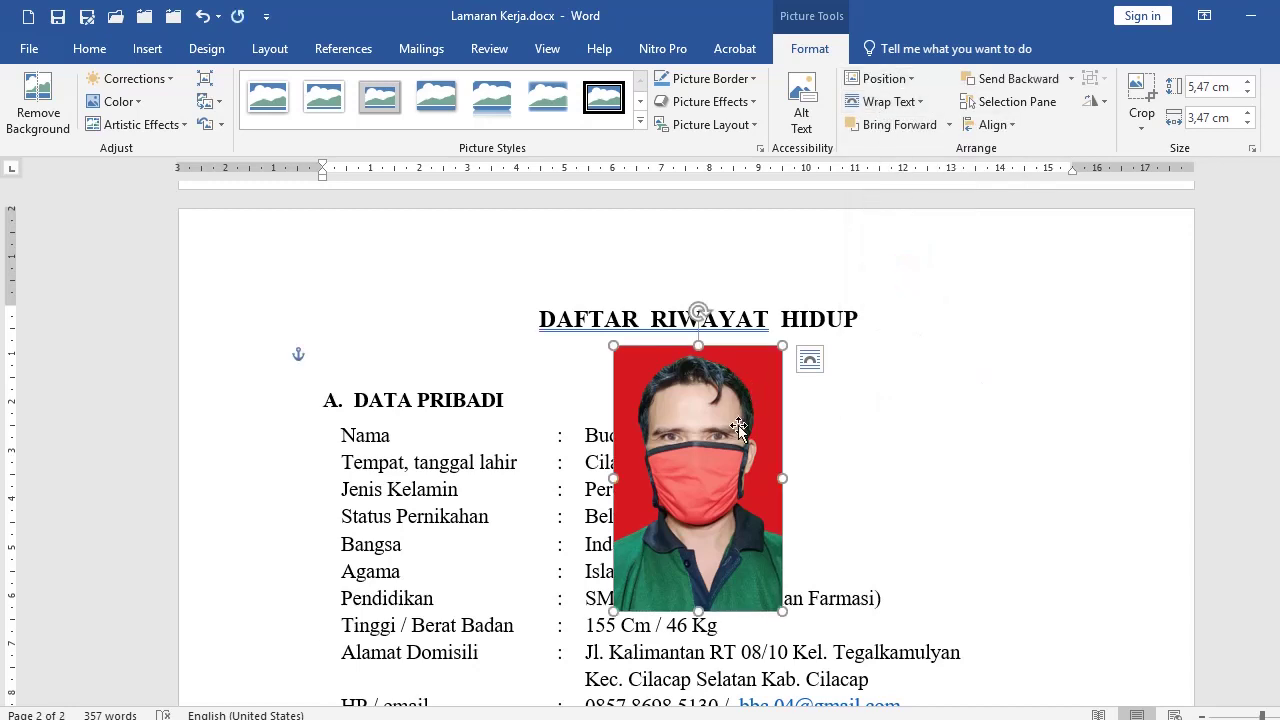
drag(735, 425, 1055, 371)
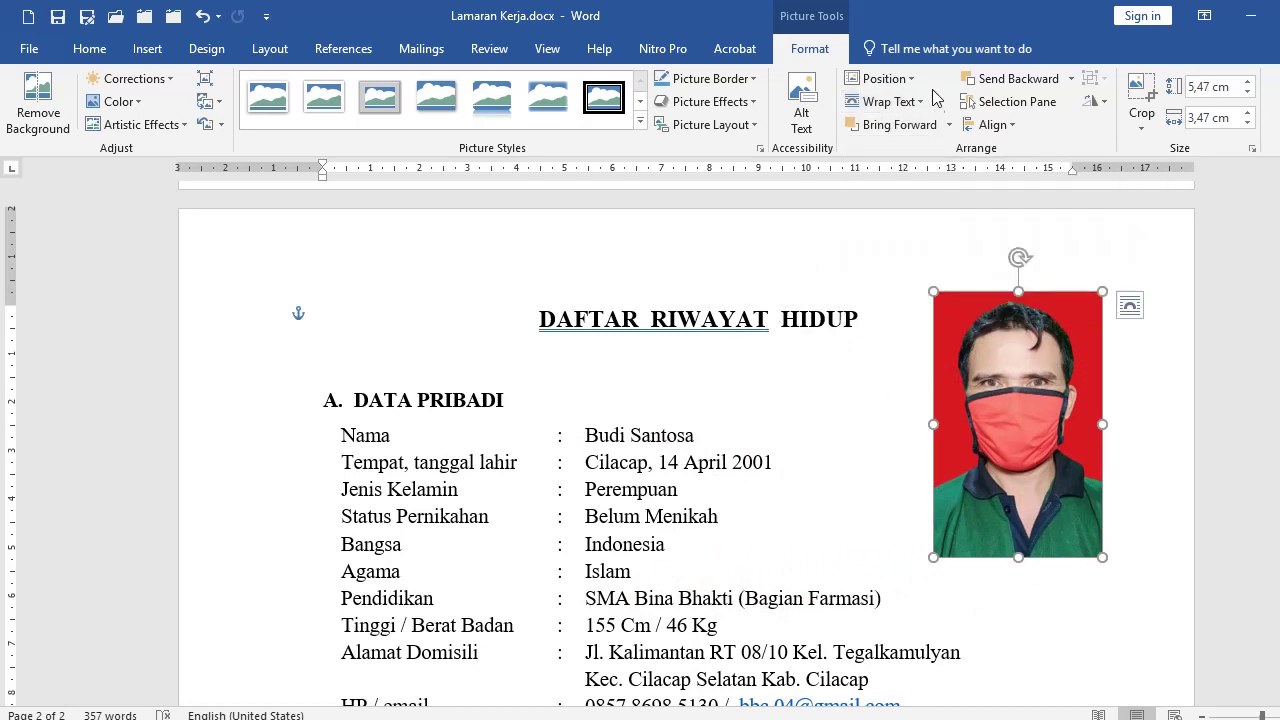
- Insert unnamed.jpg at the start of the CV title
click(678, 320)
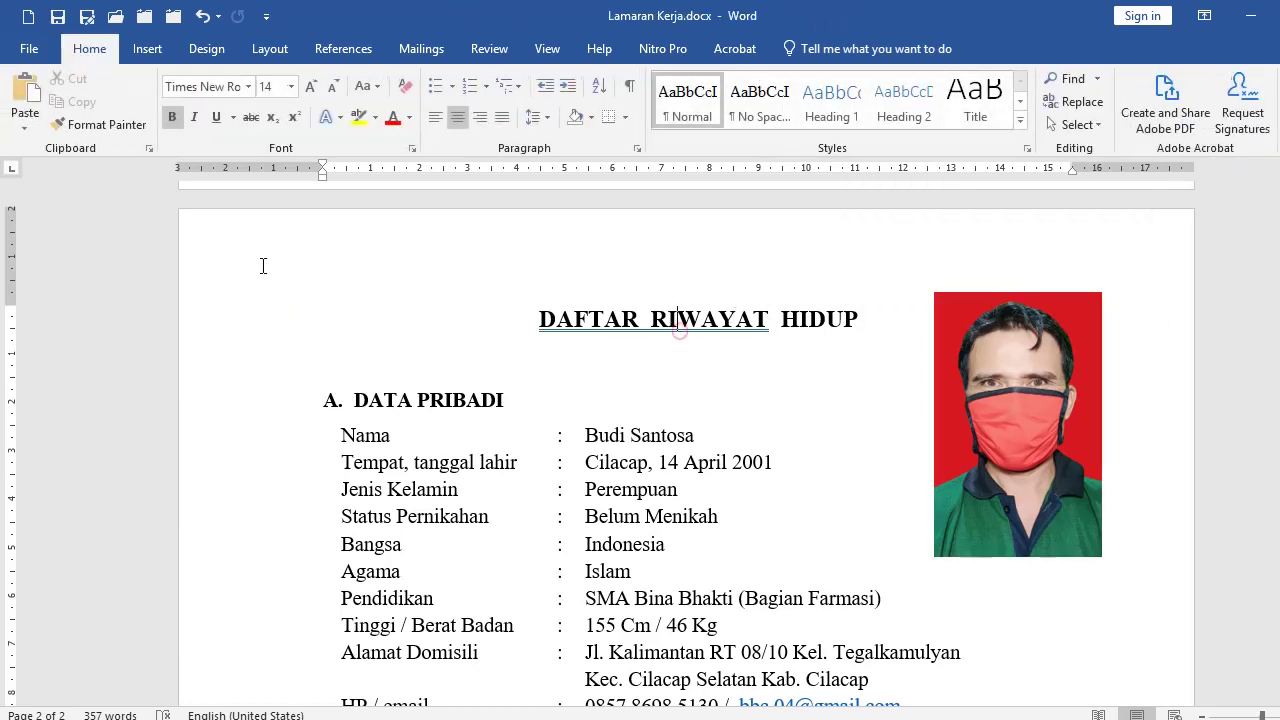
click(147, 50)
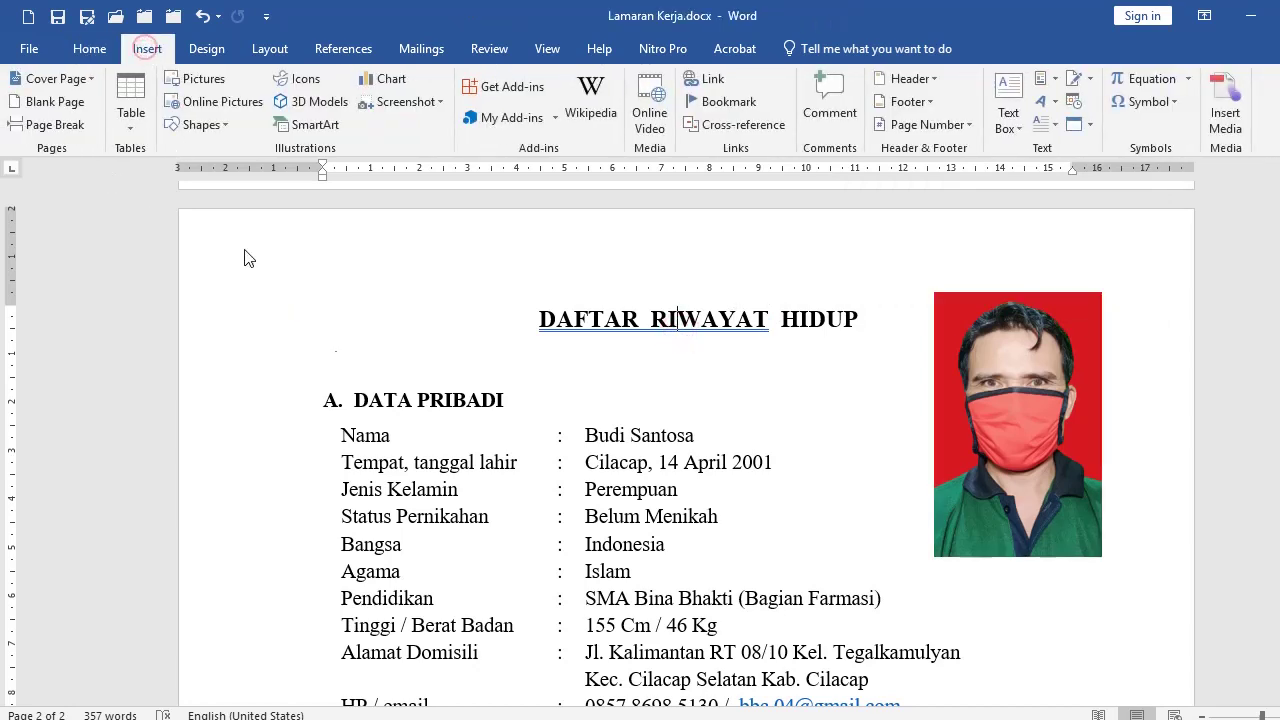
click(390, 333)
click(197, 82)
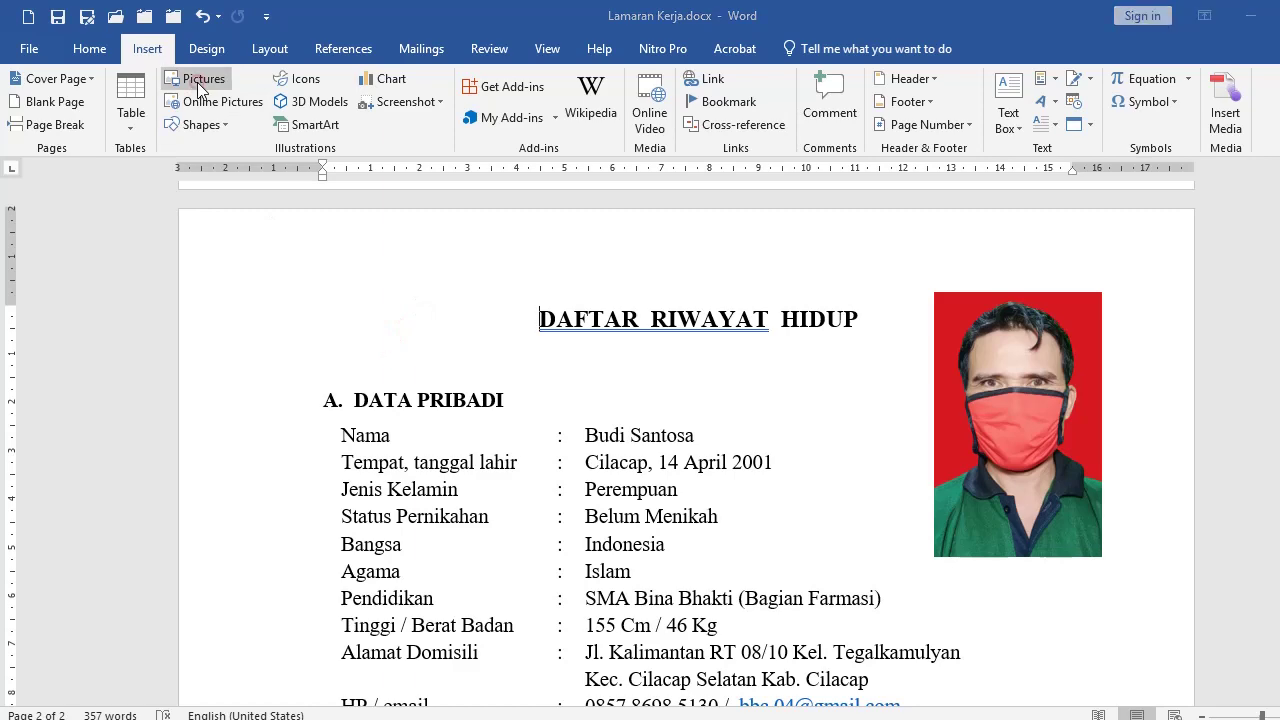
click(660, 172)
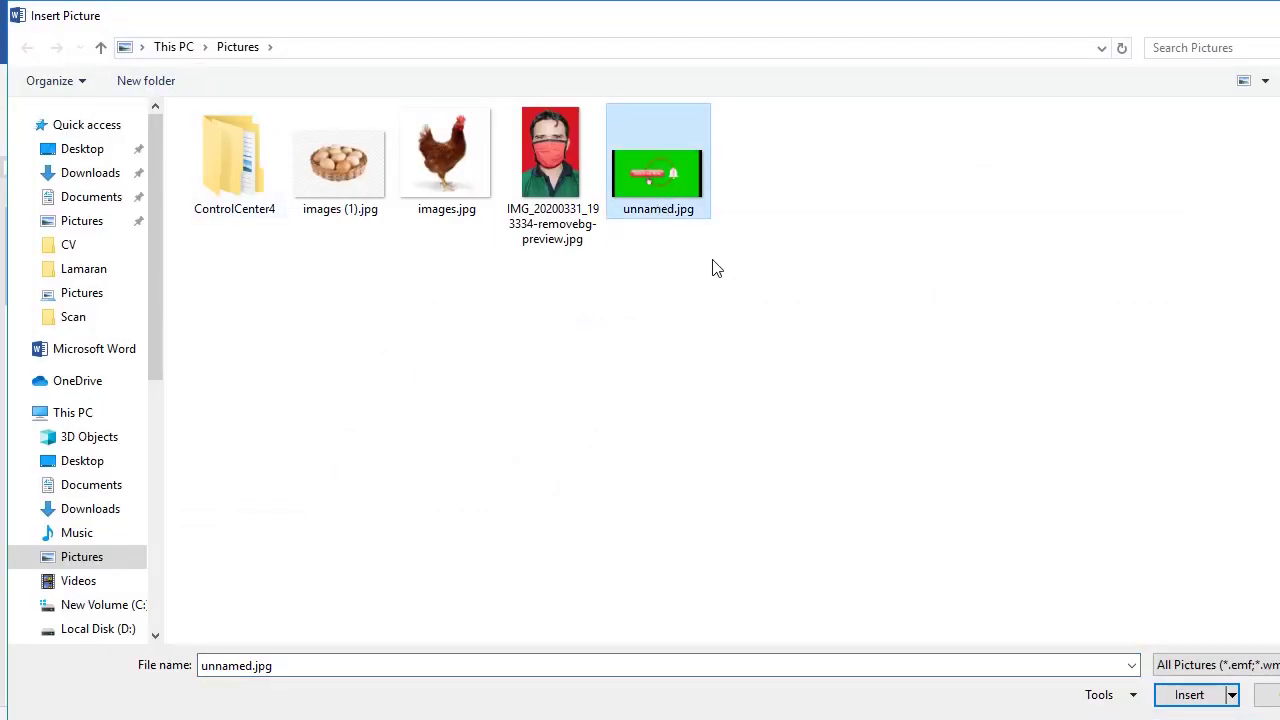
click(1189, 694)
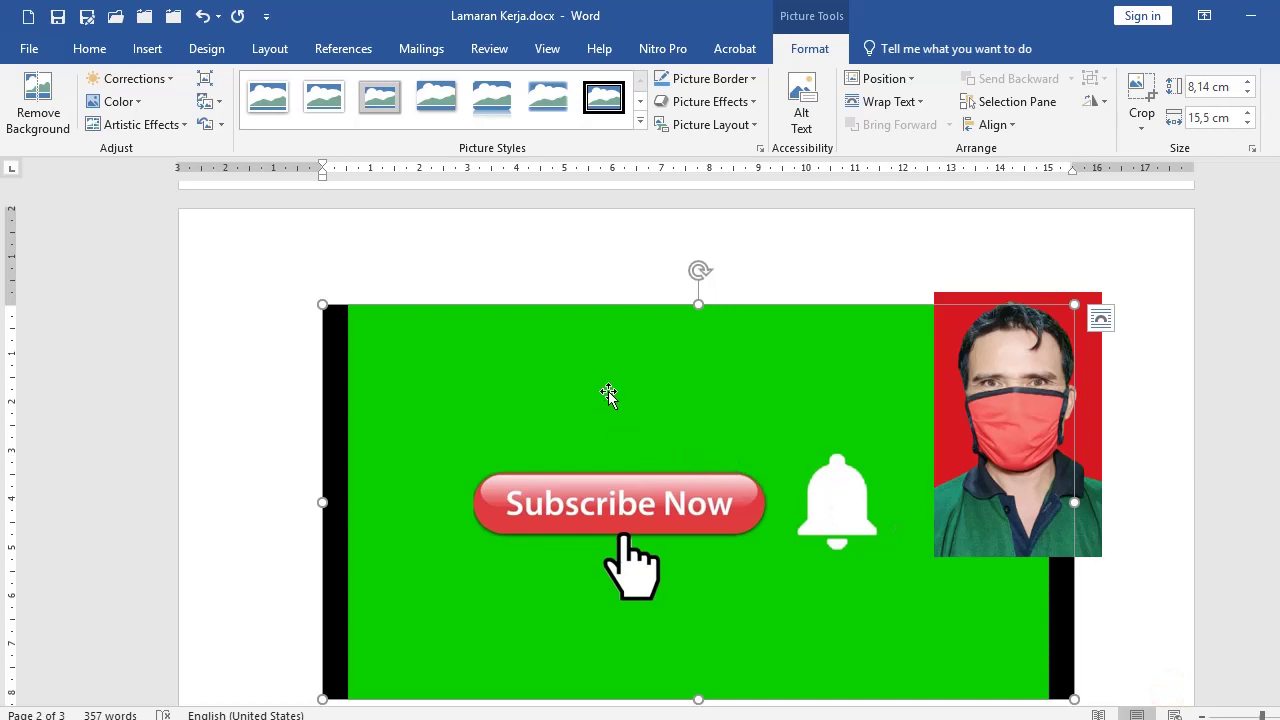
- Move the green Subscribe Now picture down below the DAFTAR RIWAYAT HIDUP title
scroll(608, 396, down, 3)
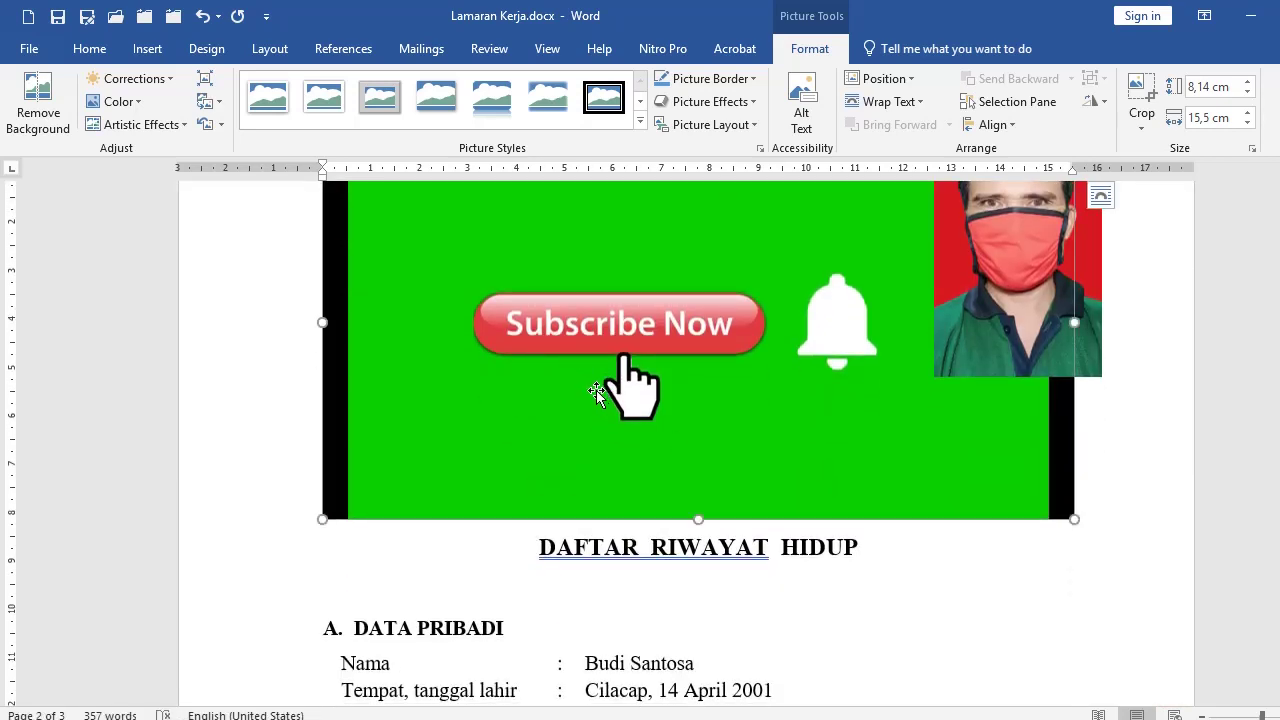
scroll(513, 470, up, 5)
scroll(513, 485, down, 3)
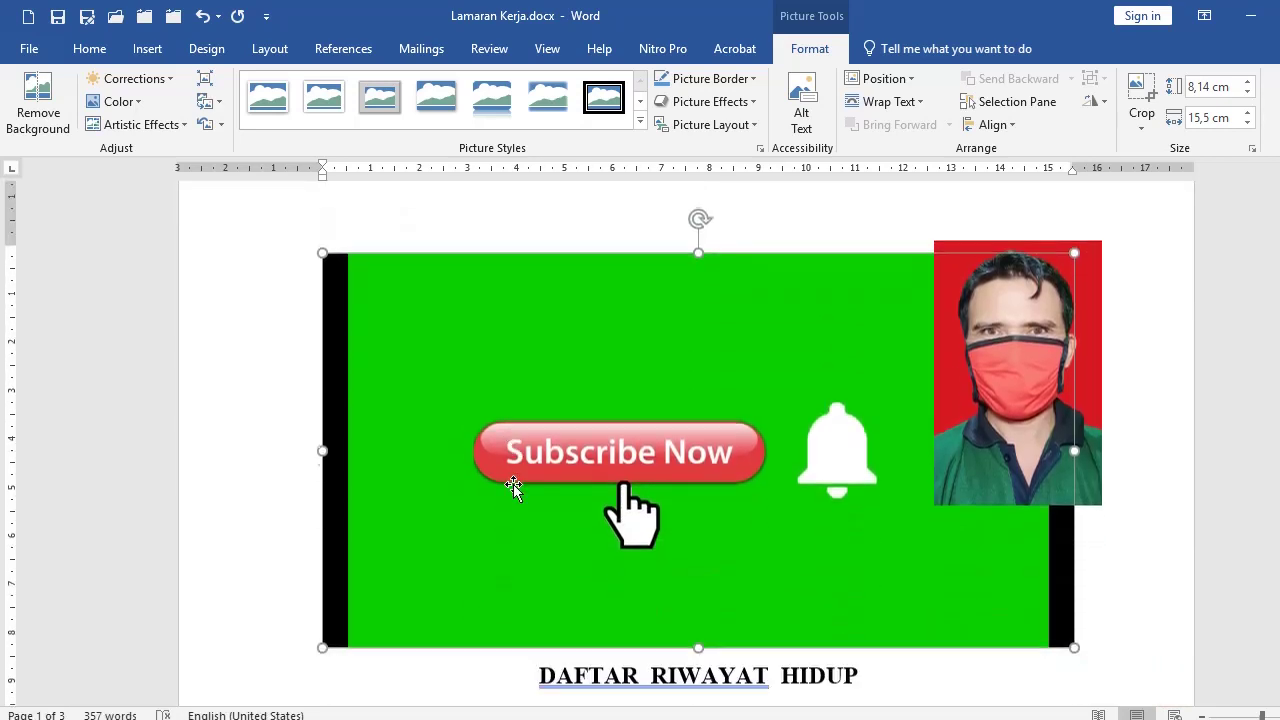
scroll(652, 464, down, 4)
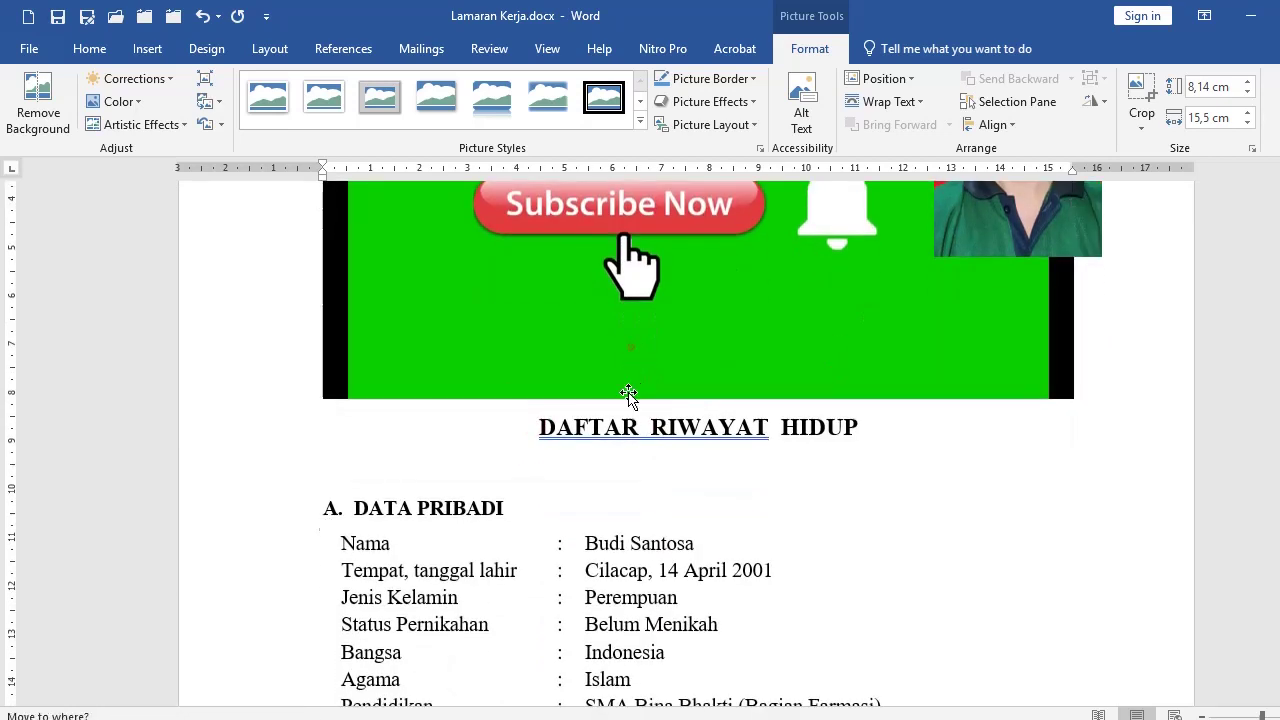
drag(626, 394, 594, 526)
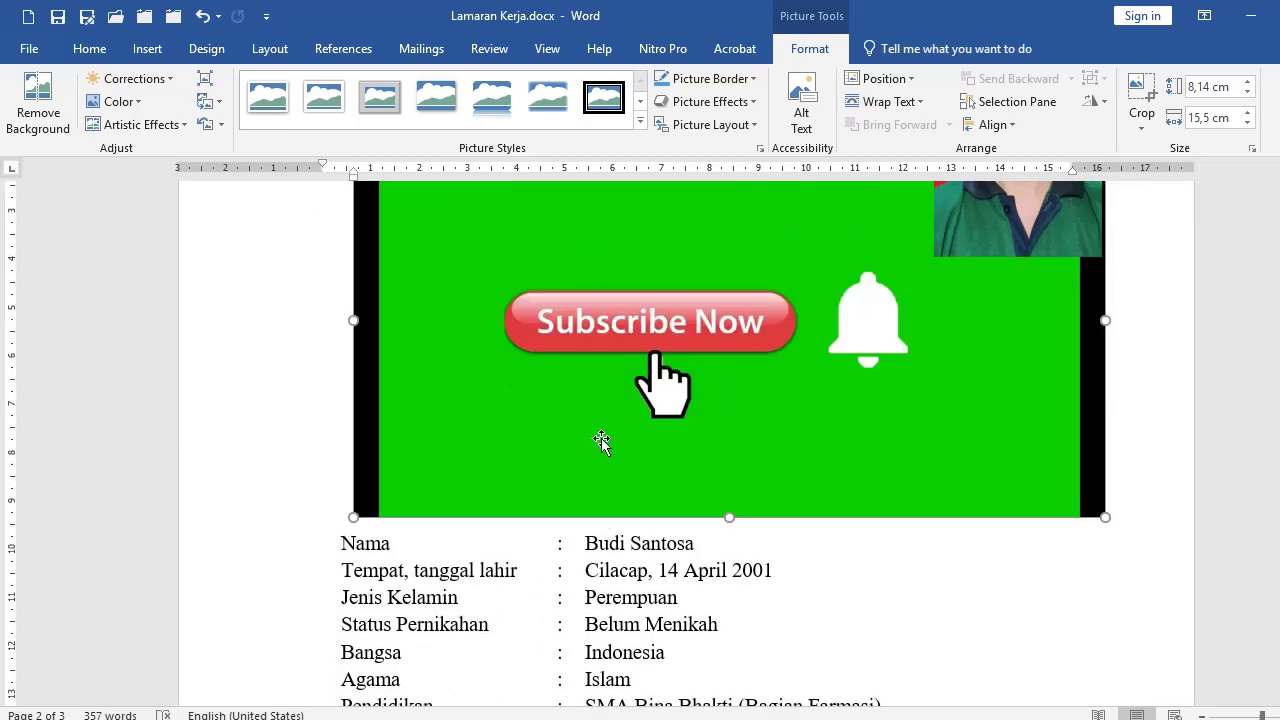
scroll(611, 438, up, 3)
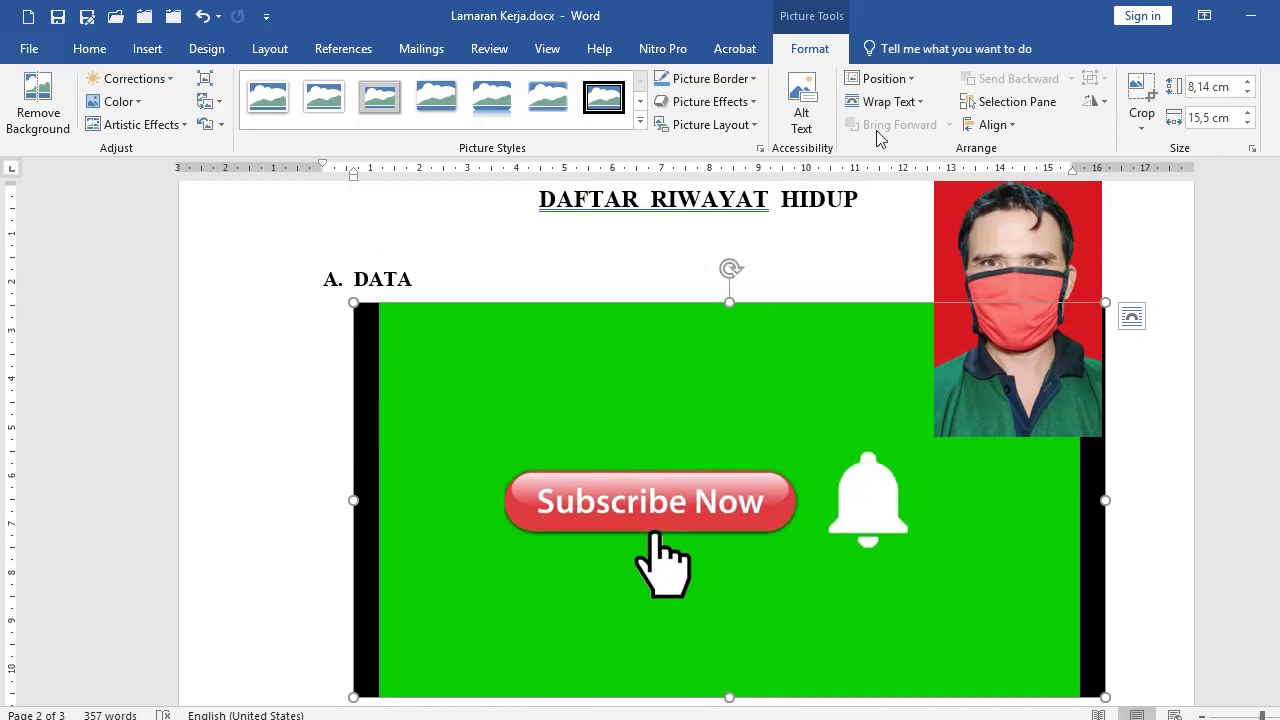
- Set the green Subscribe Now picture's wrapping to Behind Text, then deselect it
click(893, 102)
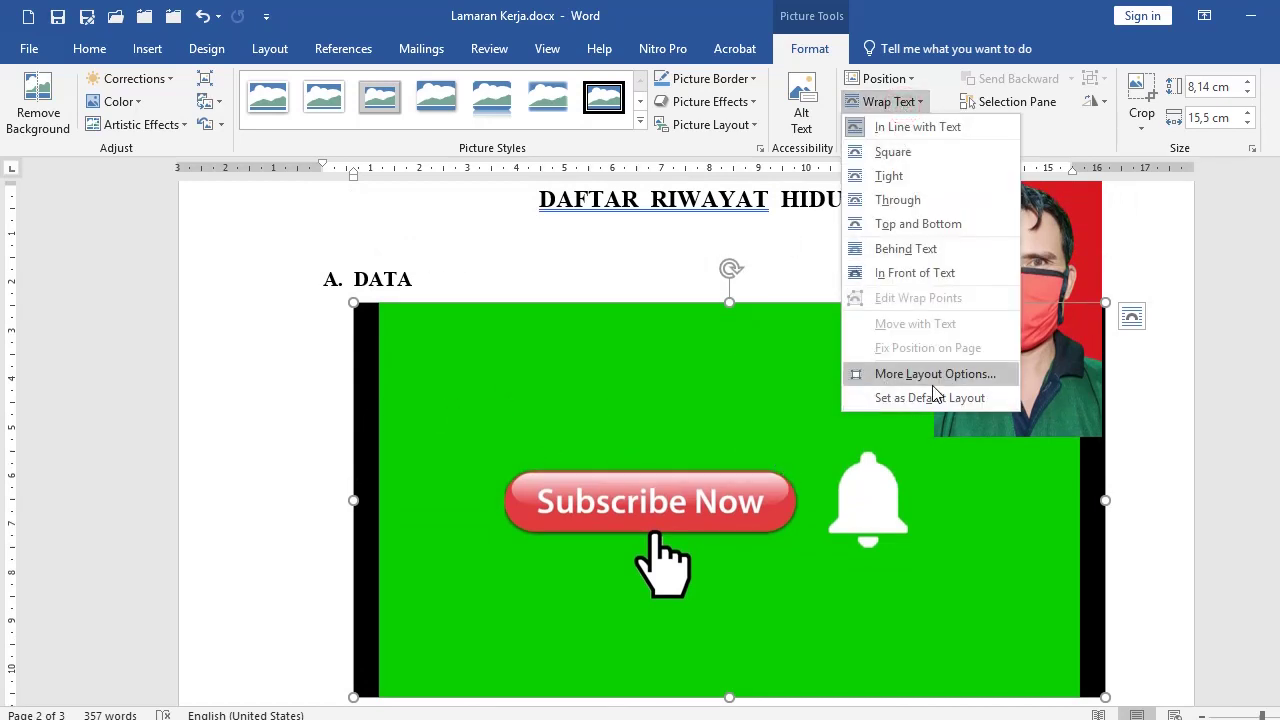
click(905, 249)
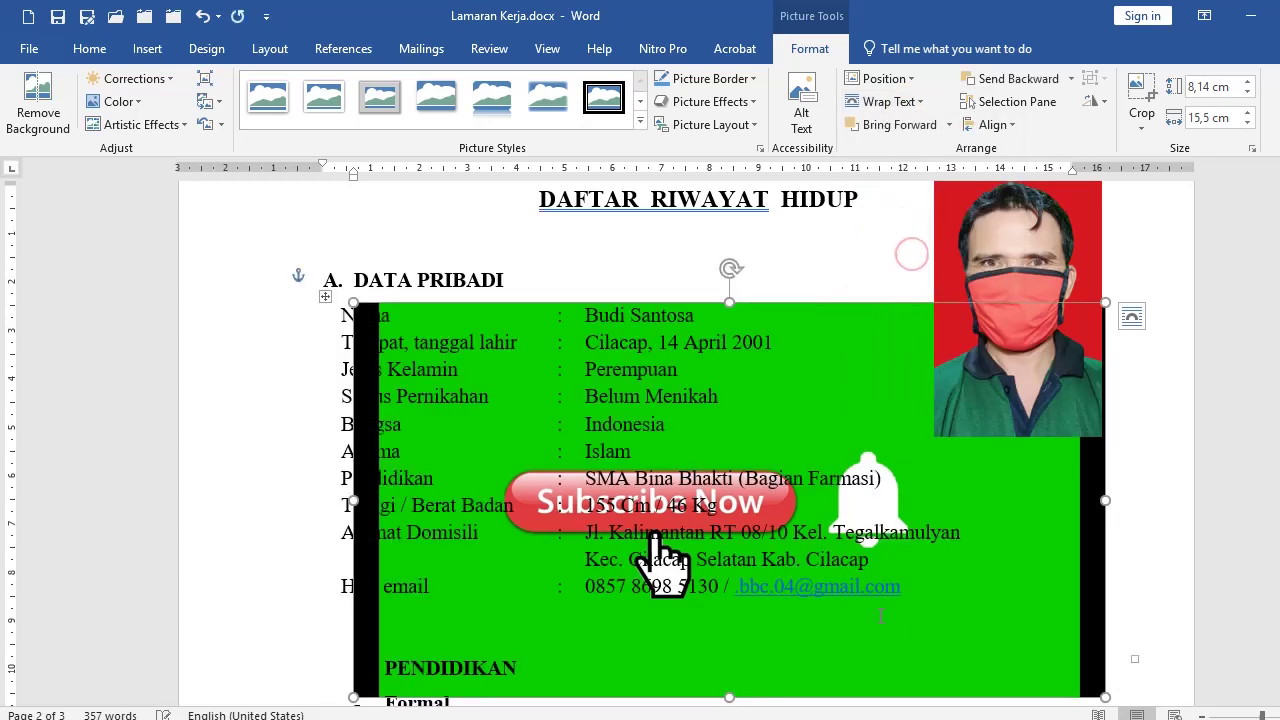
scroll(546, 331, up, 3)
click(546, 356)
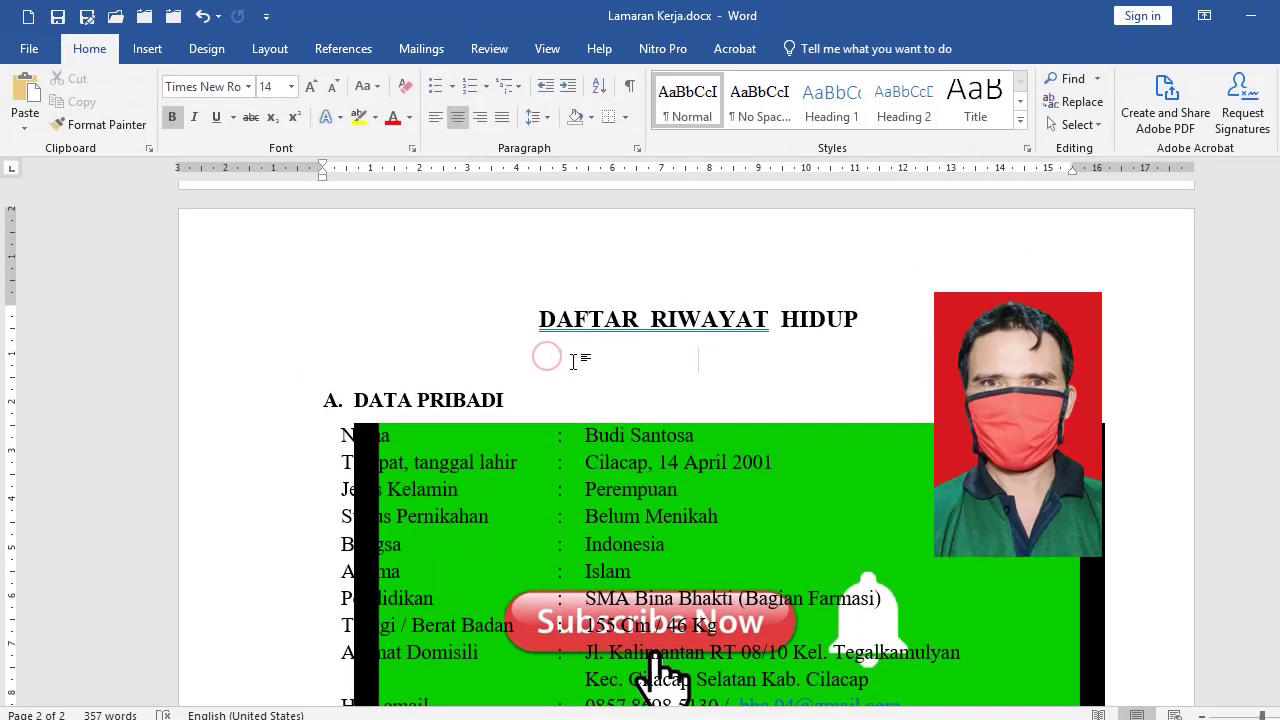
click(1013, 397)
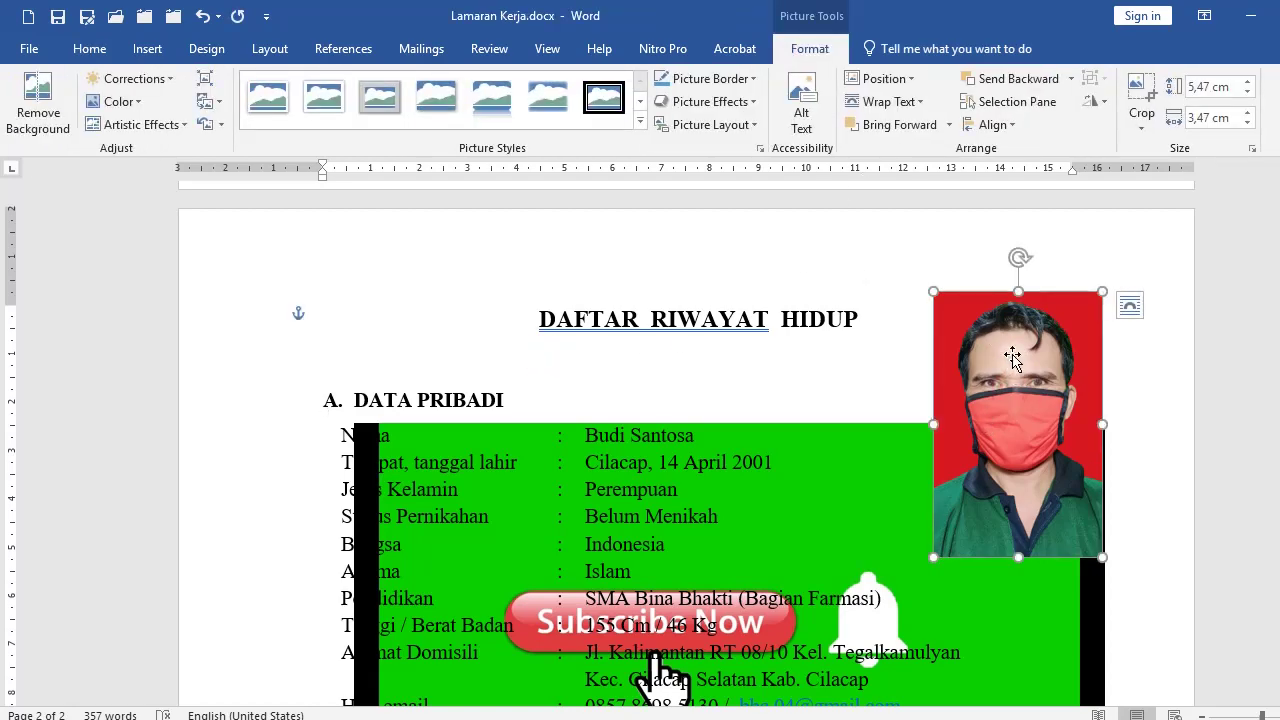
click(537, 352)
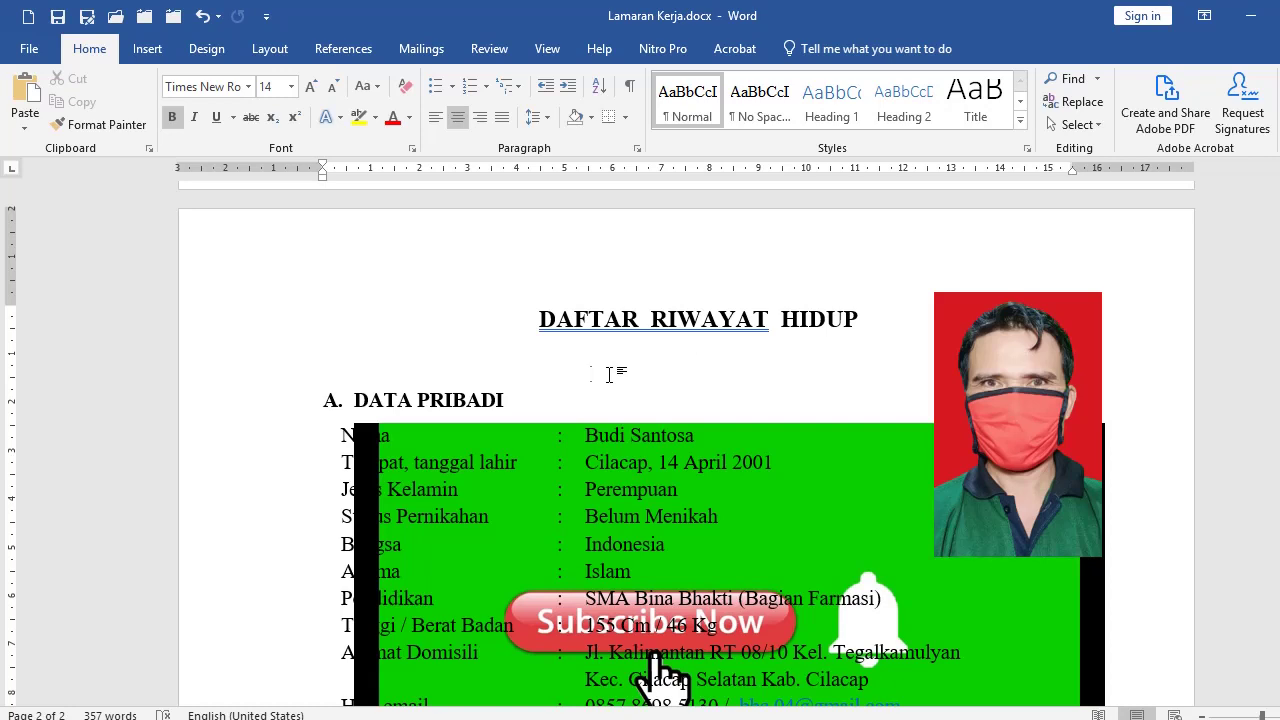
- In Word Options > Advanced, set 'Insert/paste pictures as' to In front of text
click(268, 18)
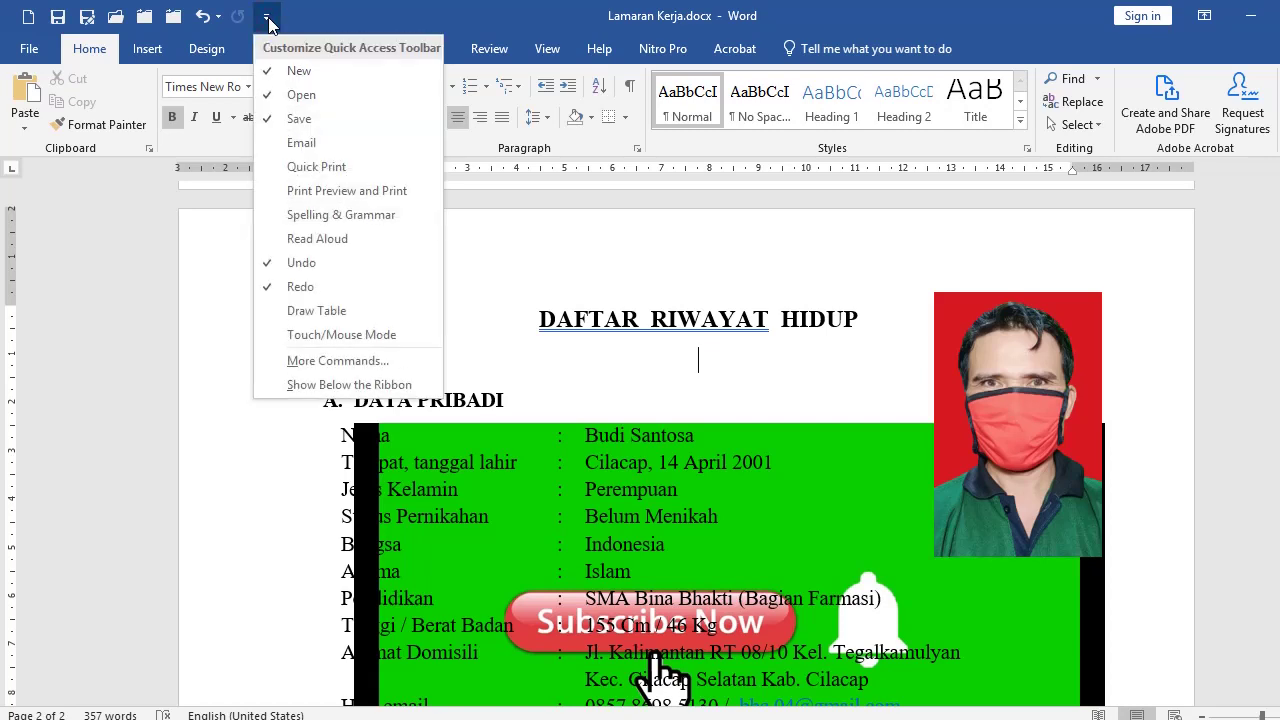
click(330, 362)
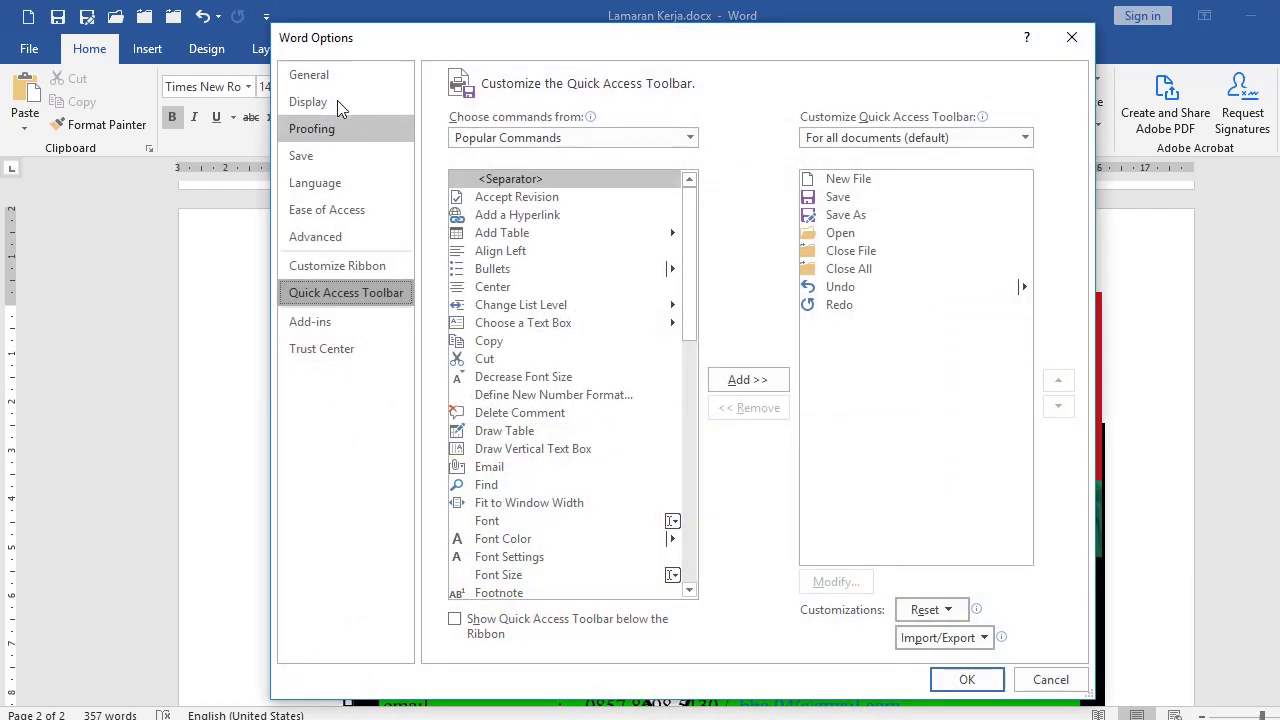
click(337, 265)
click(318, 237)
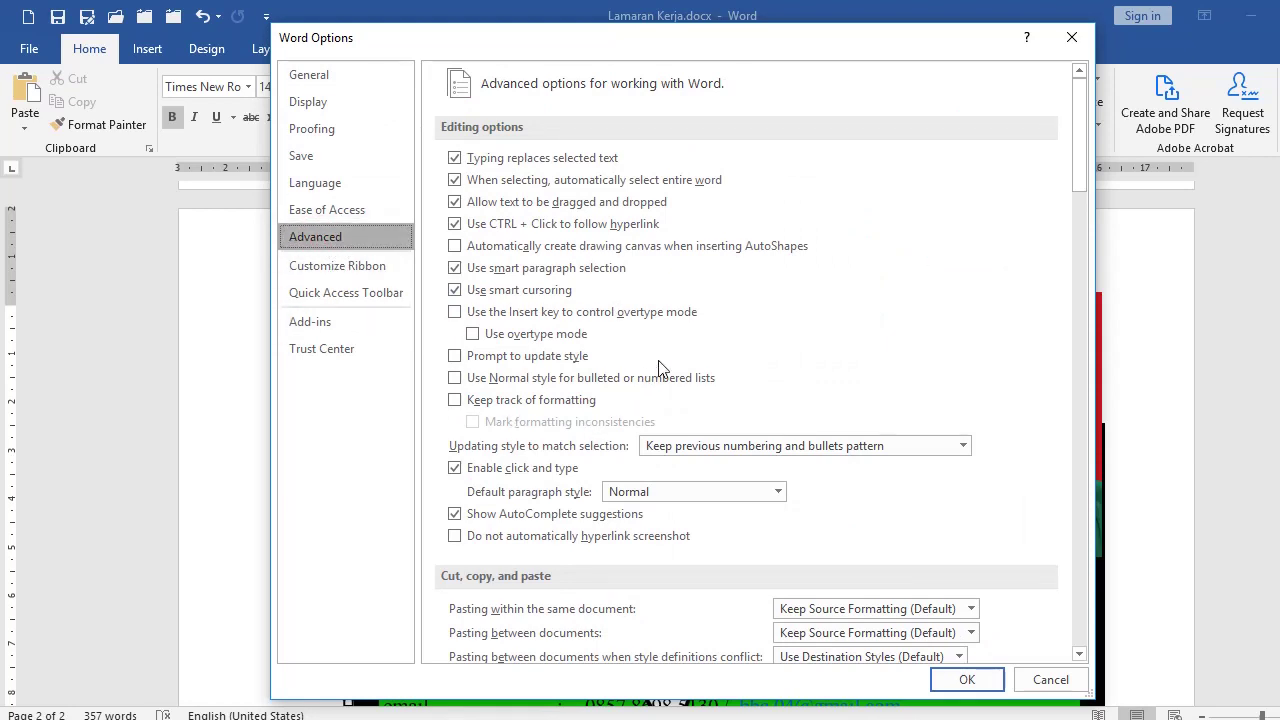
scroll(668, 360, down, 4)
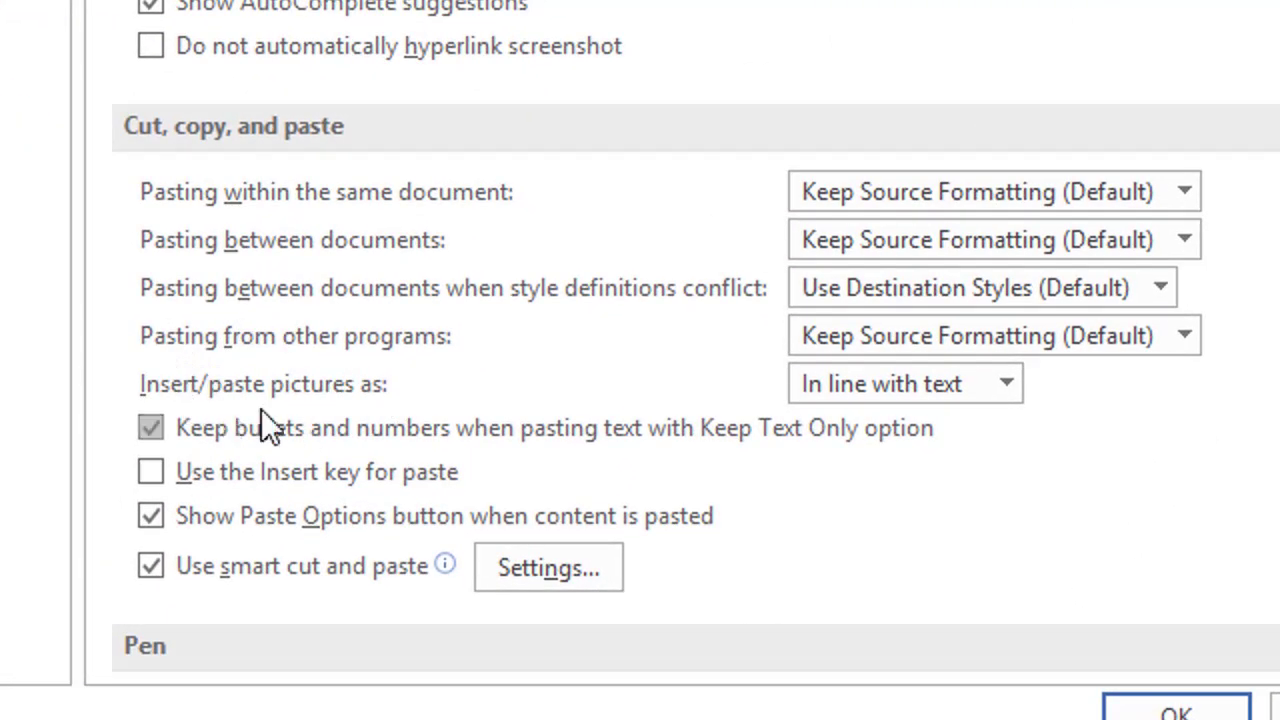
click(1015, 387)
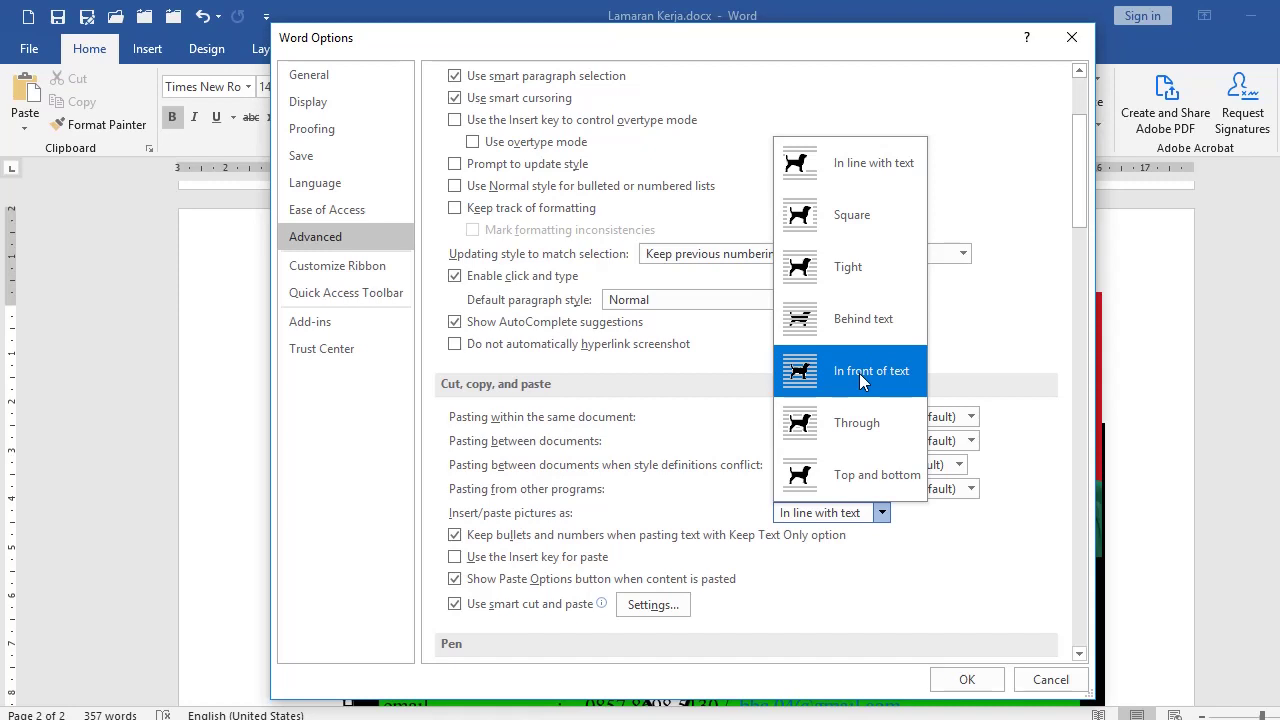
click(861, 378)
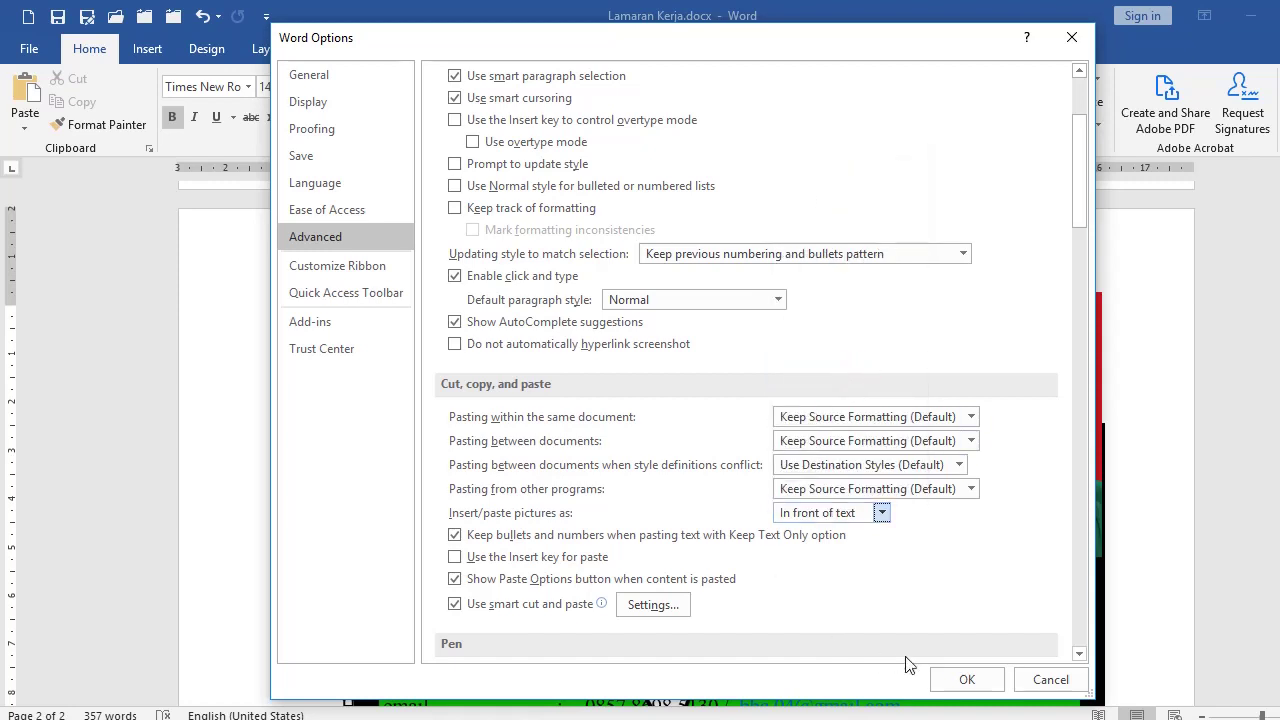
click(951, 685)
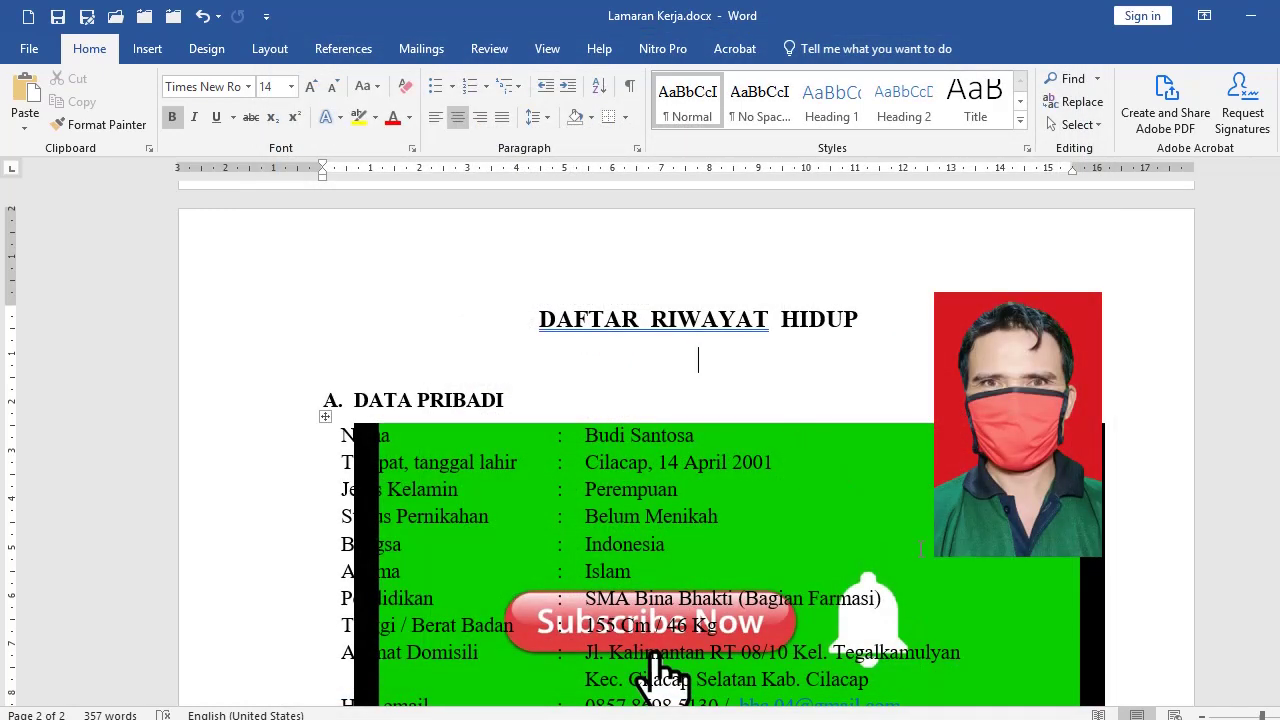
- Insert unnamed.jpg on the empty line below the CV title
scroll(920, 548, down, 4)
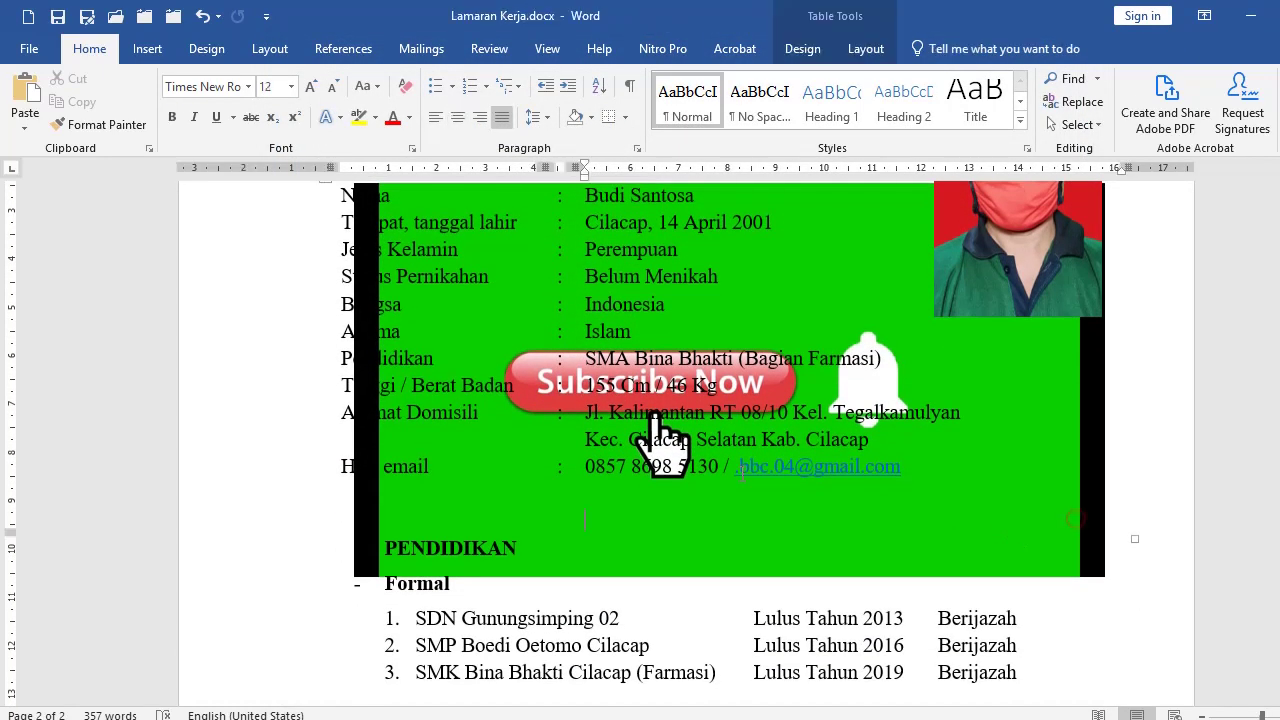
scroll(1080, 520, up, 4)
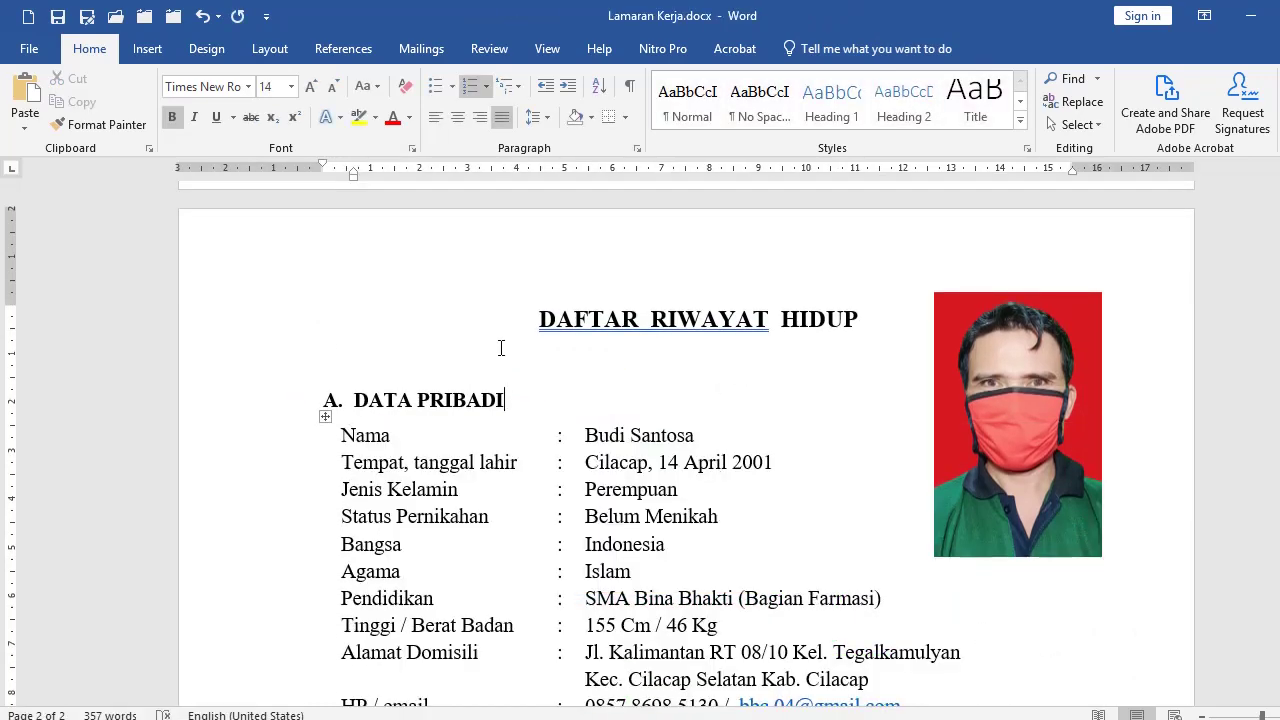
click(501, 347)
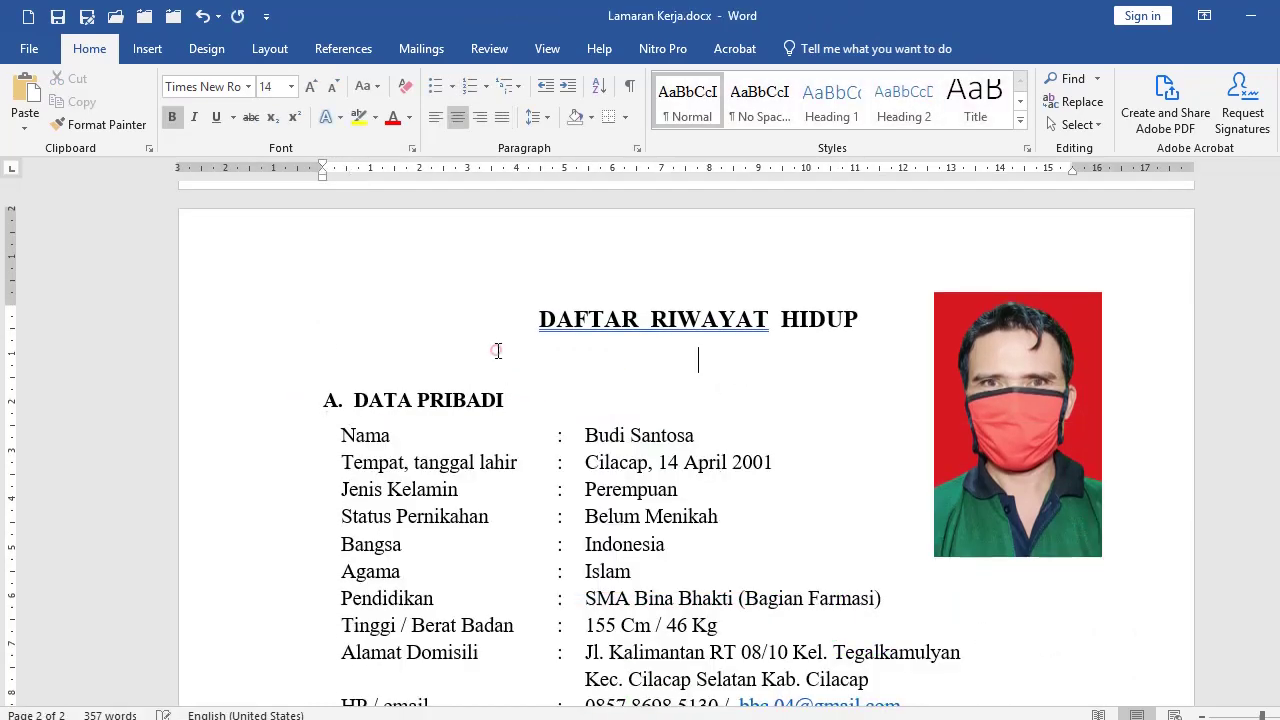
click(158, 52)
click(195, 76)
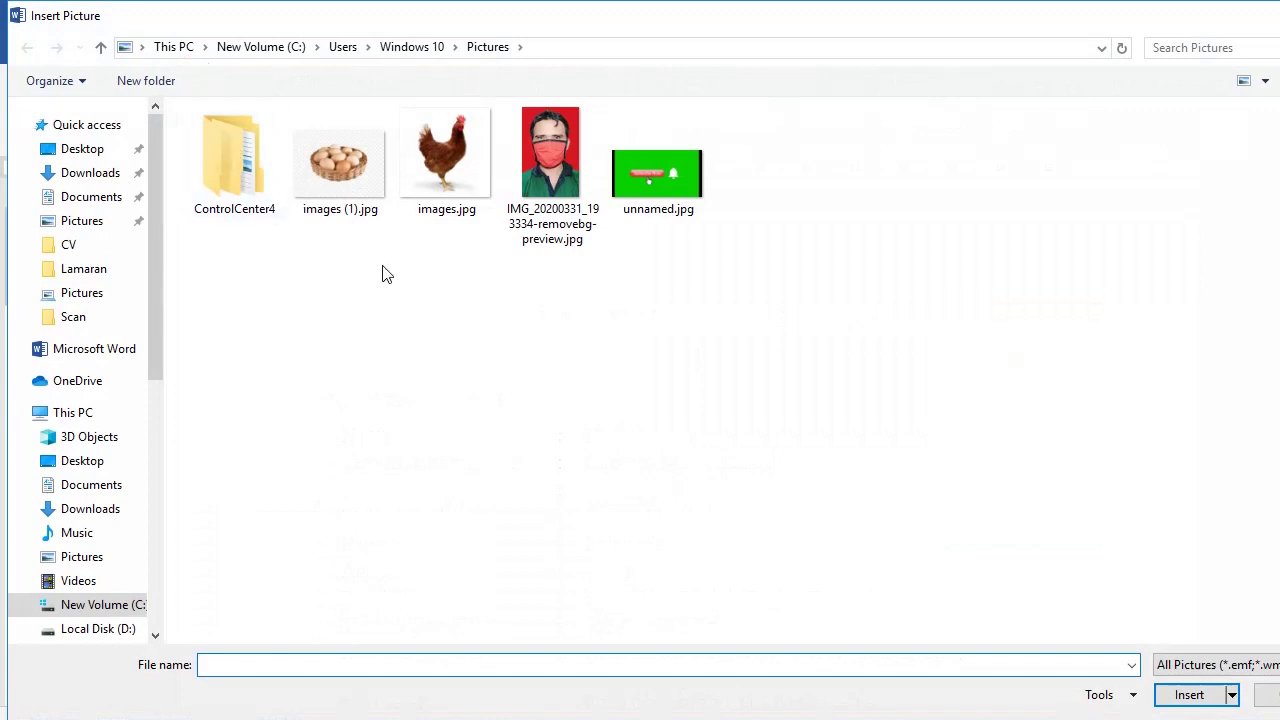
click(659, 181)
click(1166, 694)
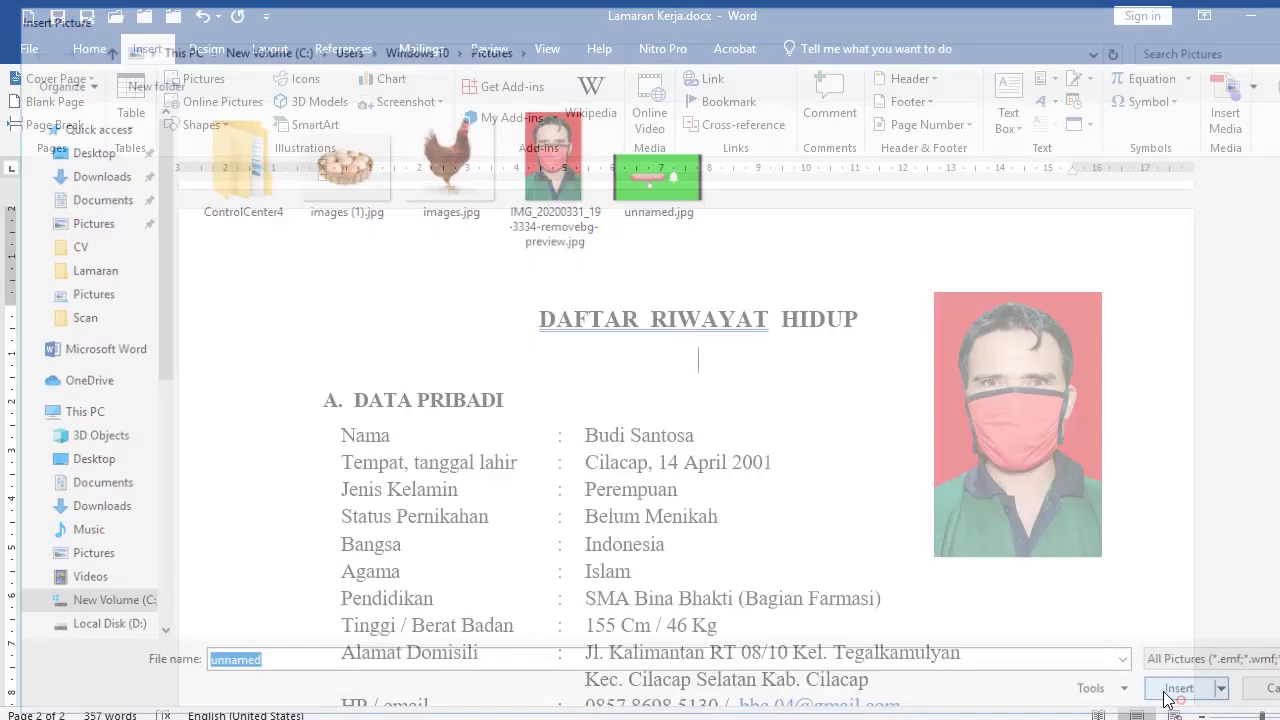
- Shrink the green picture to about 4,17 × 7,95 cm and move it up near the title
scroll(1065, 592, down, 3)
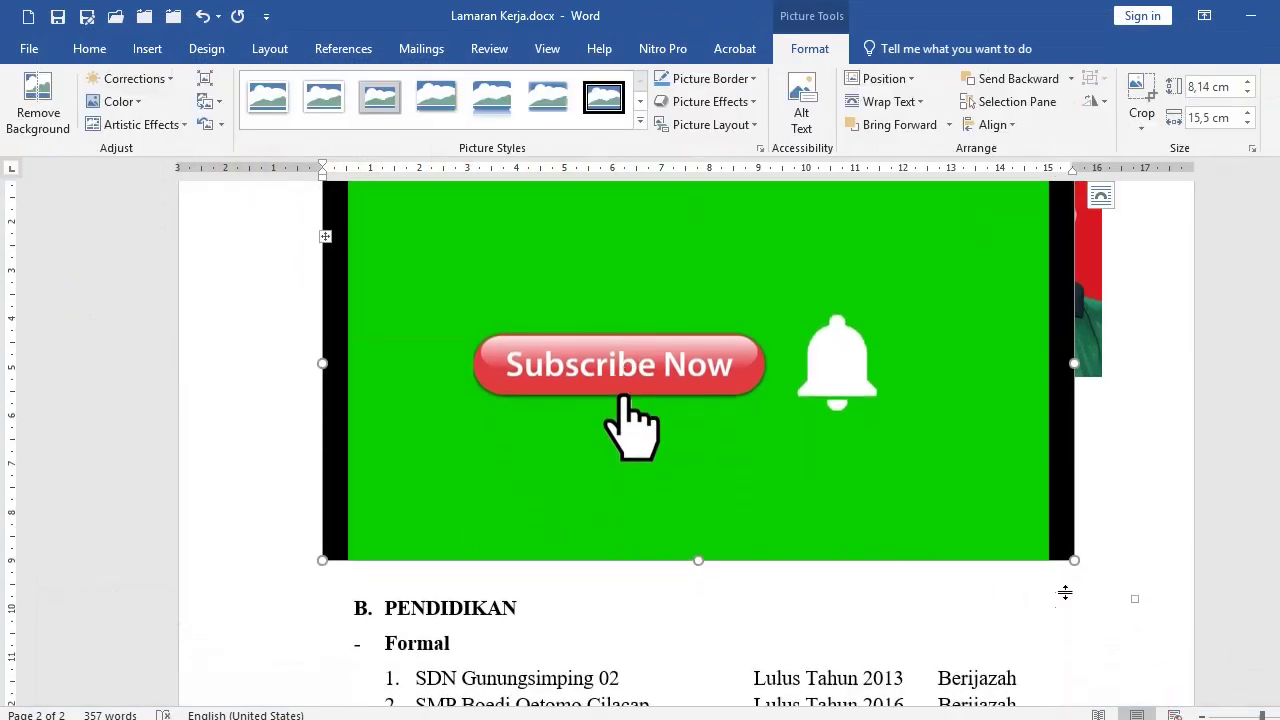
drag(1074, 560, 726, 408)
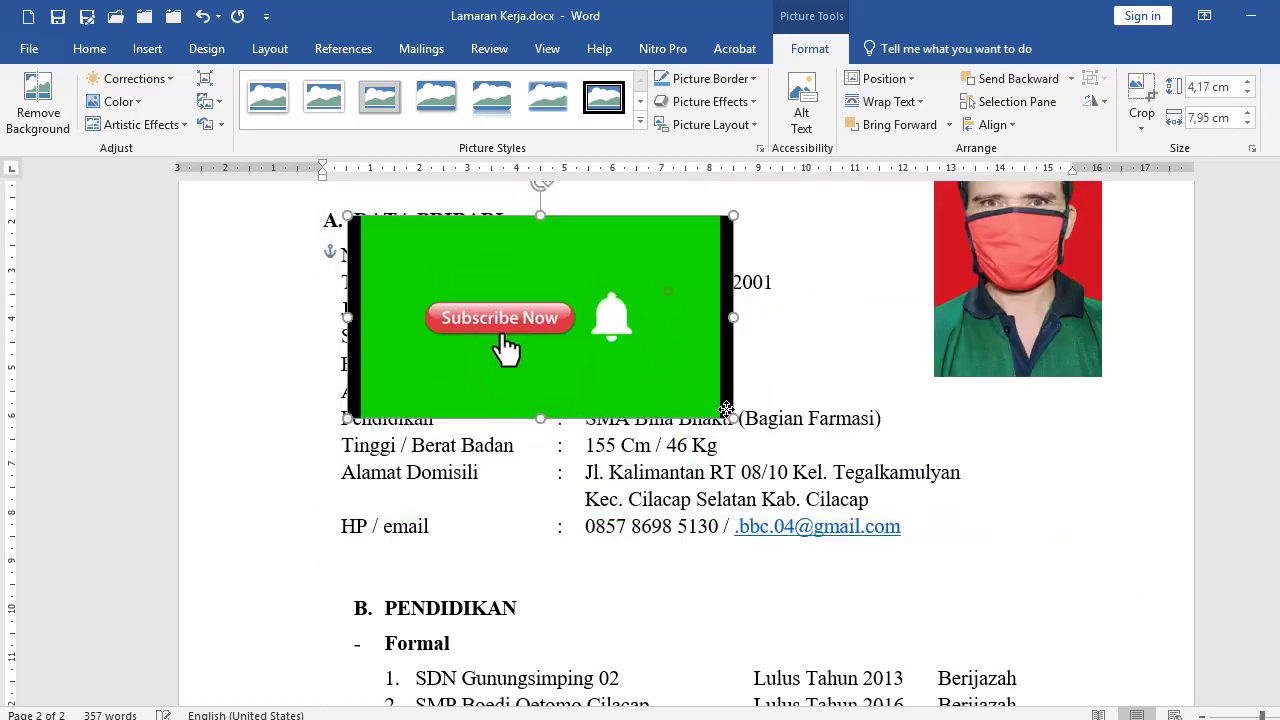
mouse_move(726, 408)
mouse_down()
mouse_move(570, 274)
mouse_move(524, 345)
mouse_move(578, 467)
mouse_up()
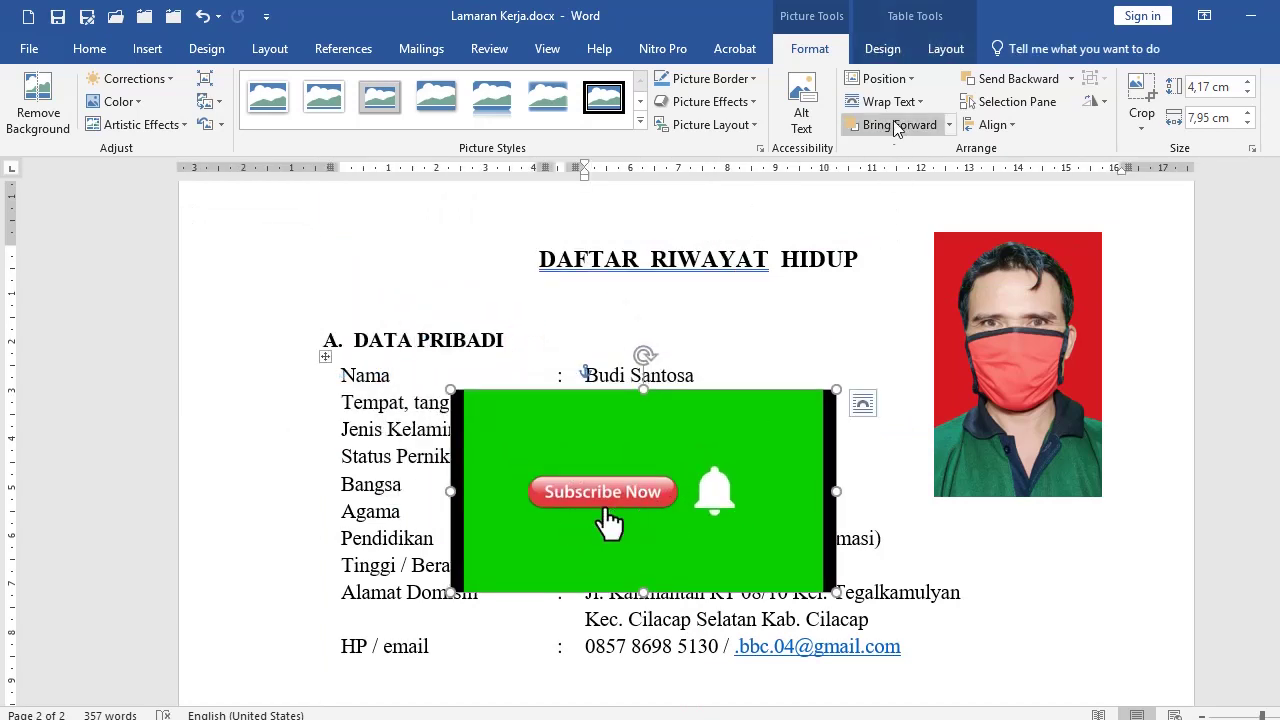
click(884, 78)
click(884, 78)
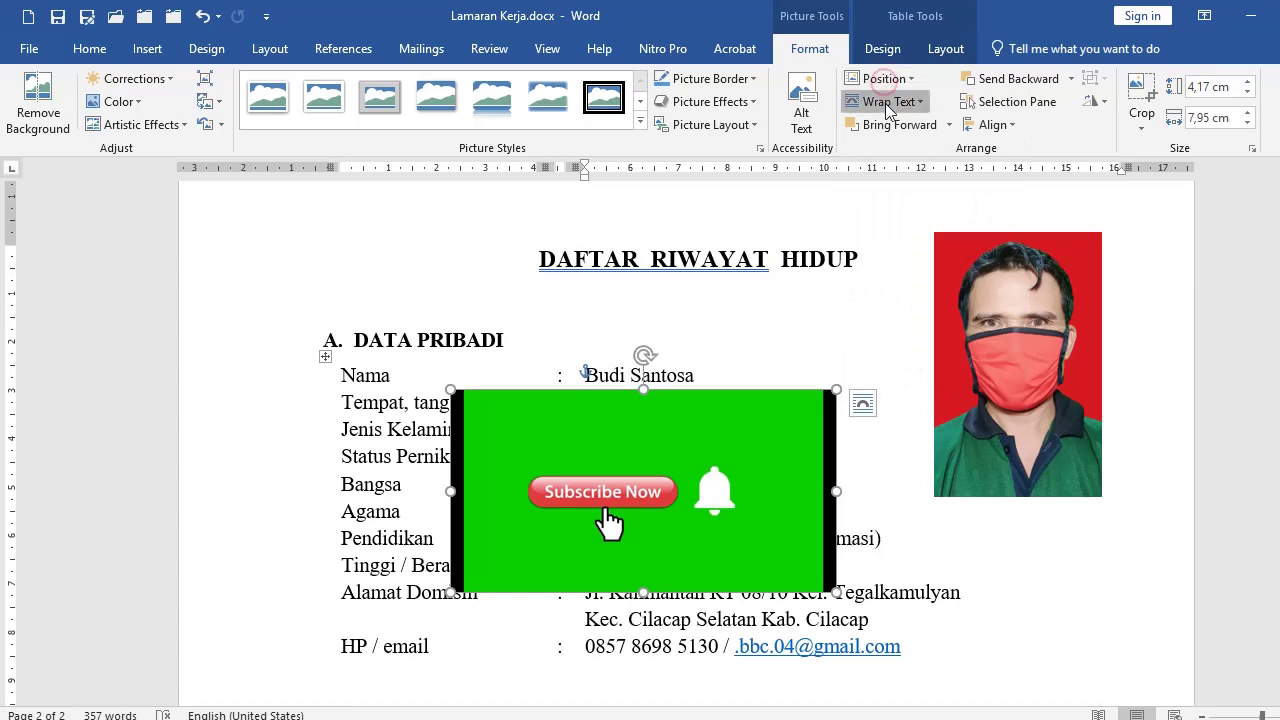
click(886, 101)
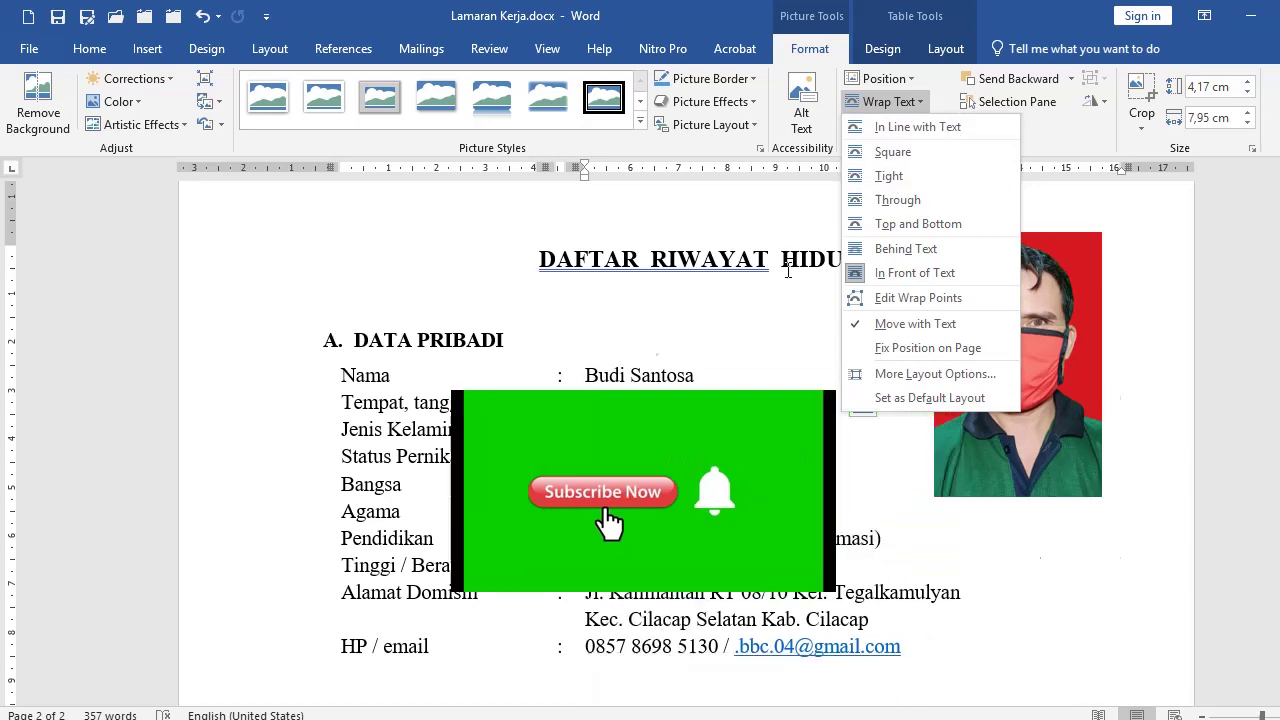
click(513, 297)
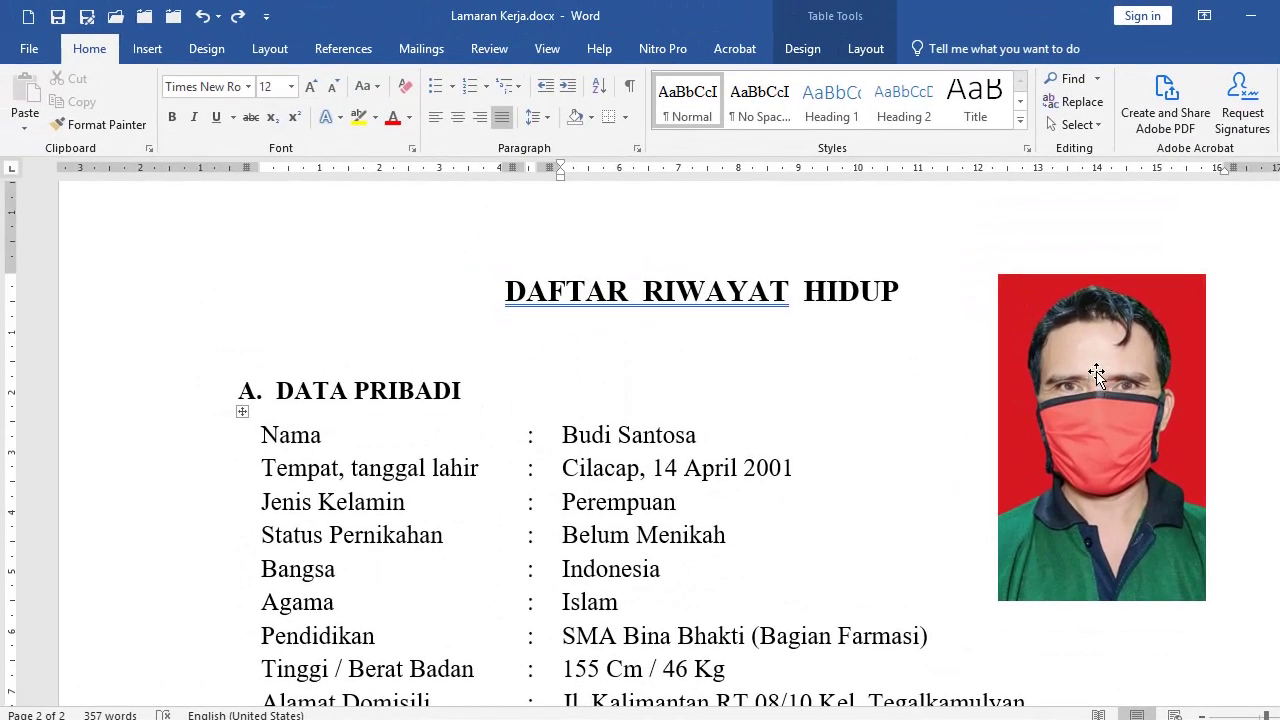
- Move the portrait photo to the page's top-left corner and select it
drag(1097, 372, 204, 290)
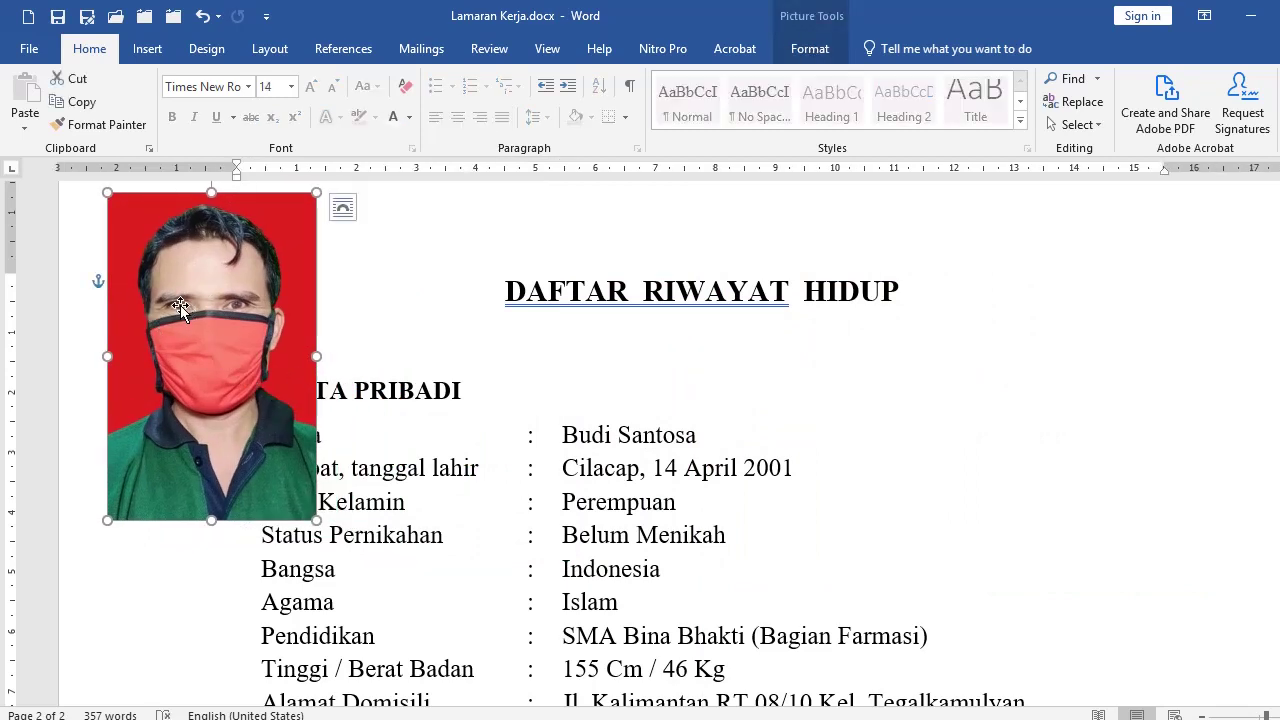
click(370, 390)
click(280, 345)
double_click(232, 310)
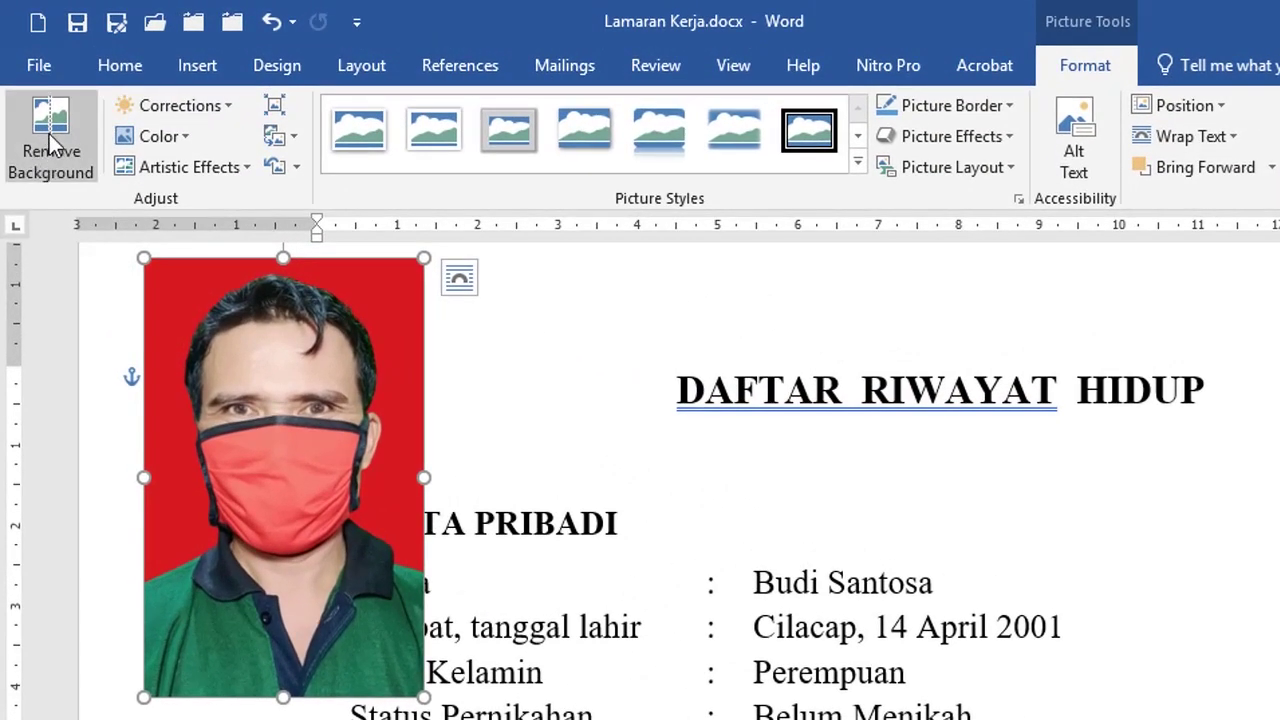
- Remove the photo's red background, marking the hair, shoulder and green shirt to keep
click(49, 140)
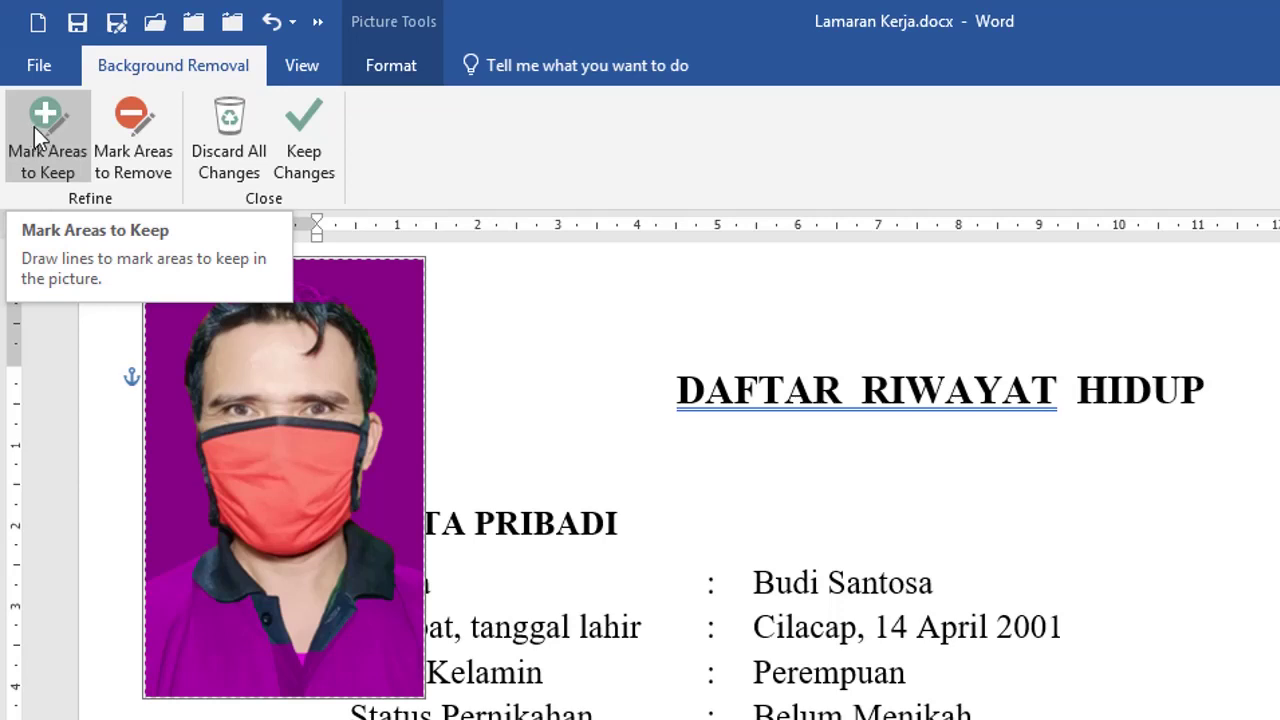
click(40, 122)
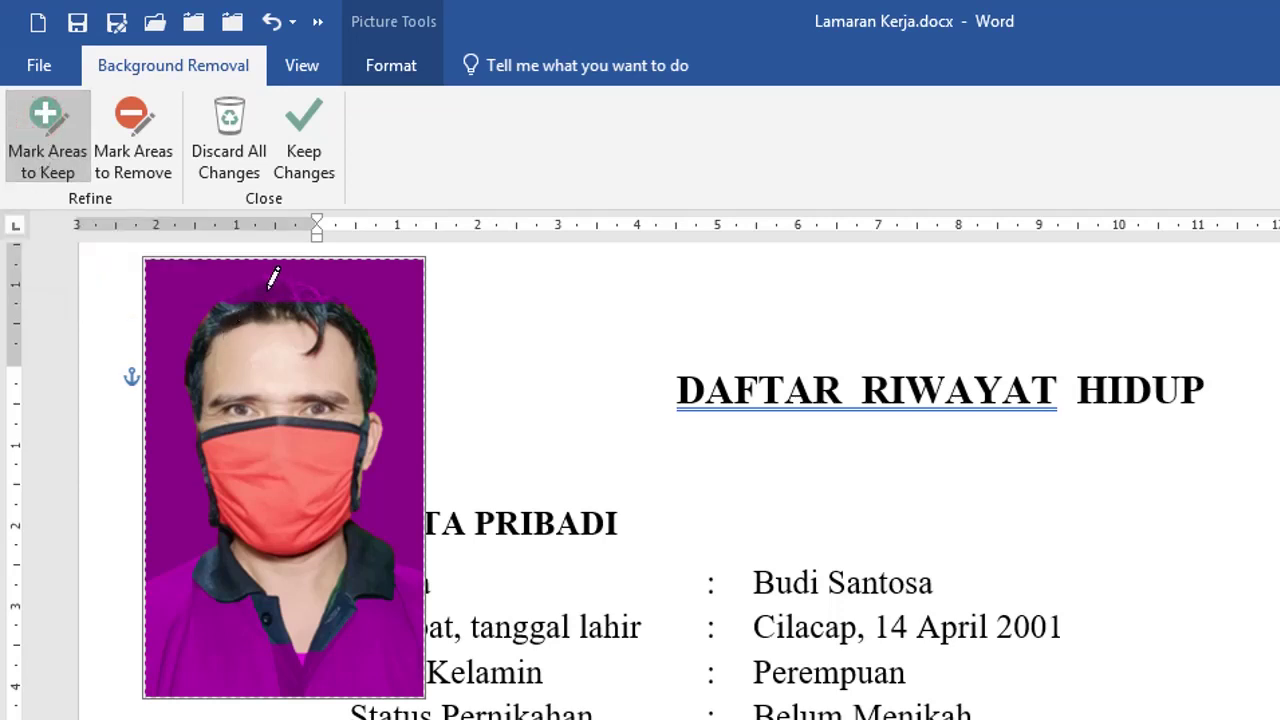
drag(265, 282, 300, 290)
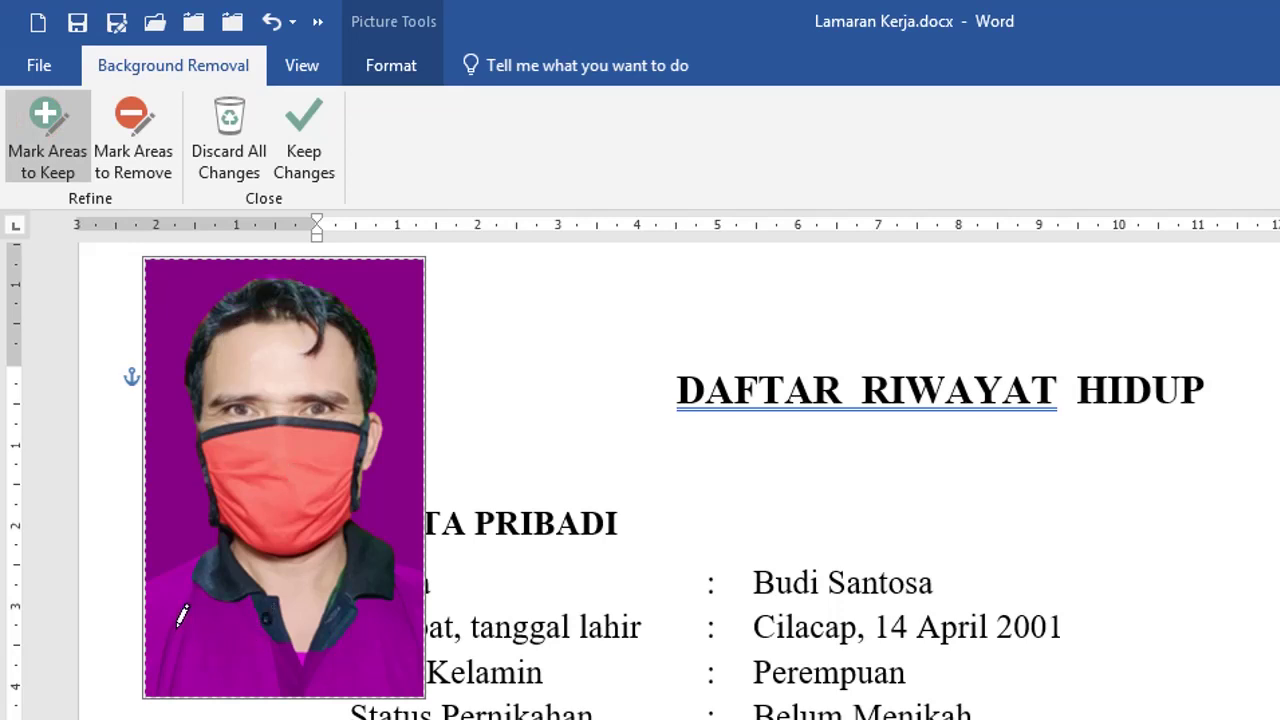
drag(176, 598, 149, 644)
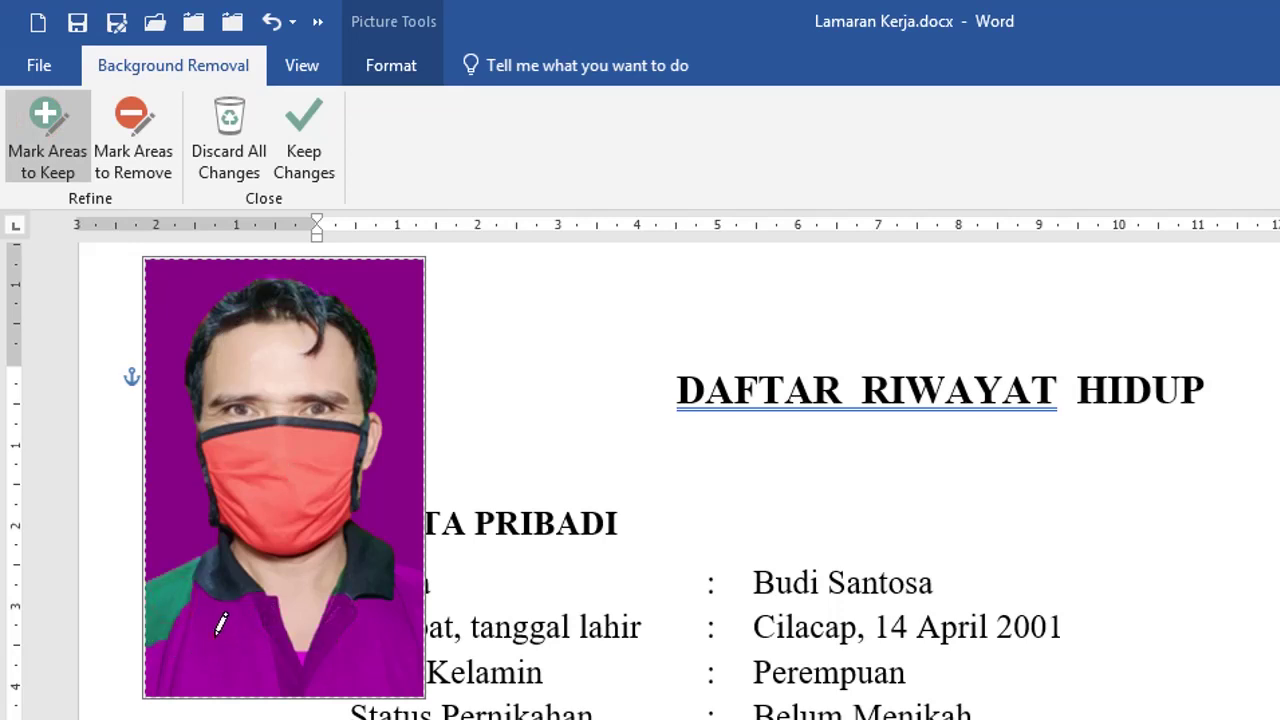
drag(226, 640, 224, 712)
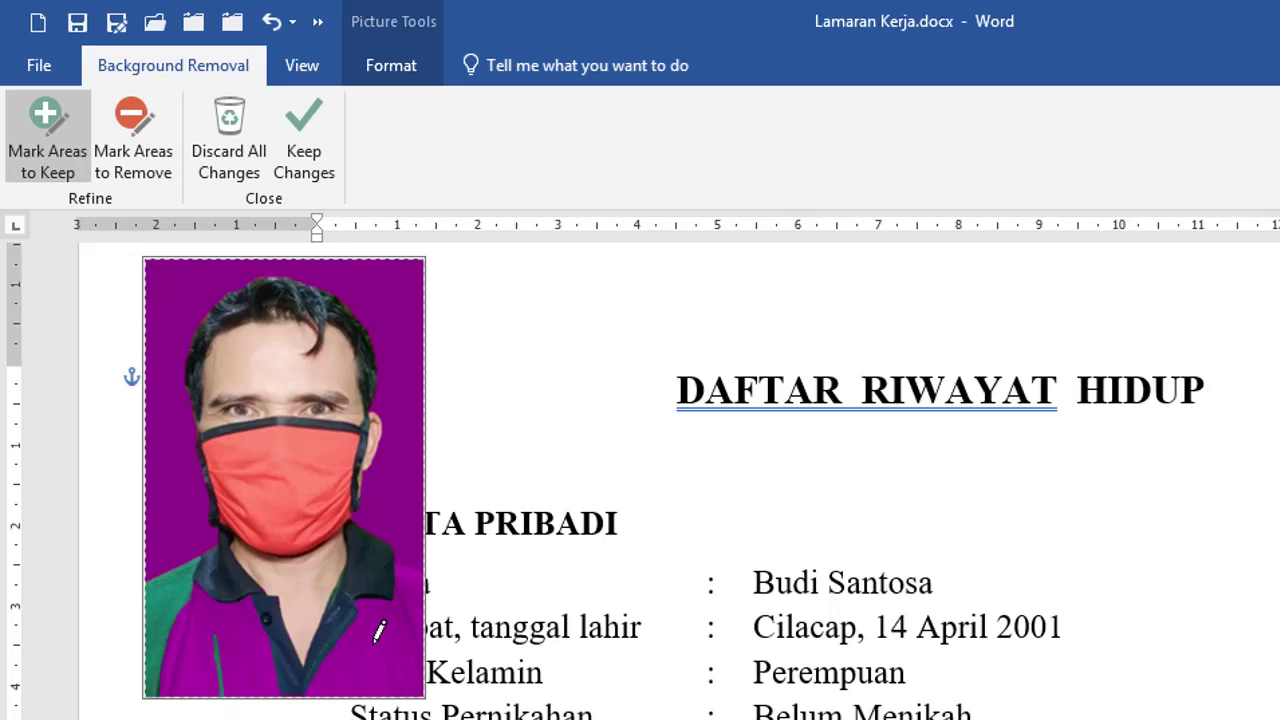
drag(372, 640, 385, 690)
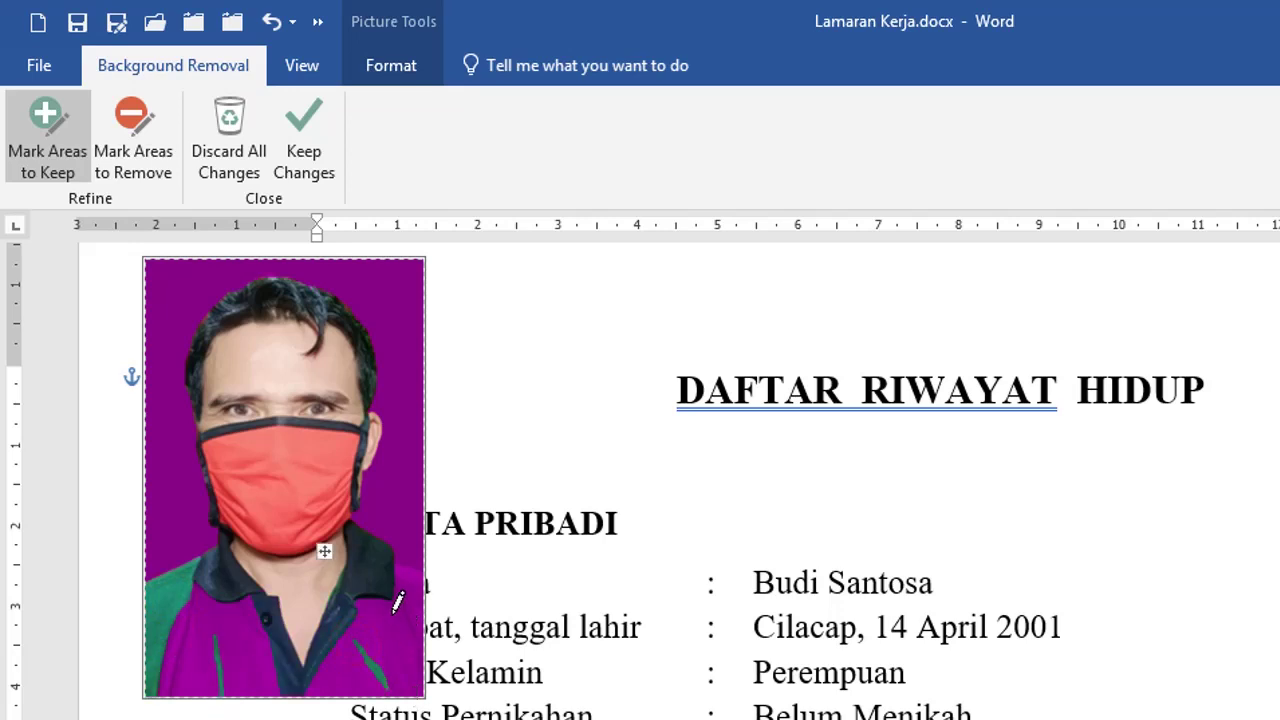
drag(388, 602, 451, 674)
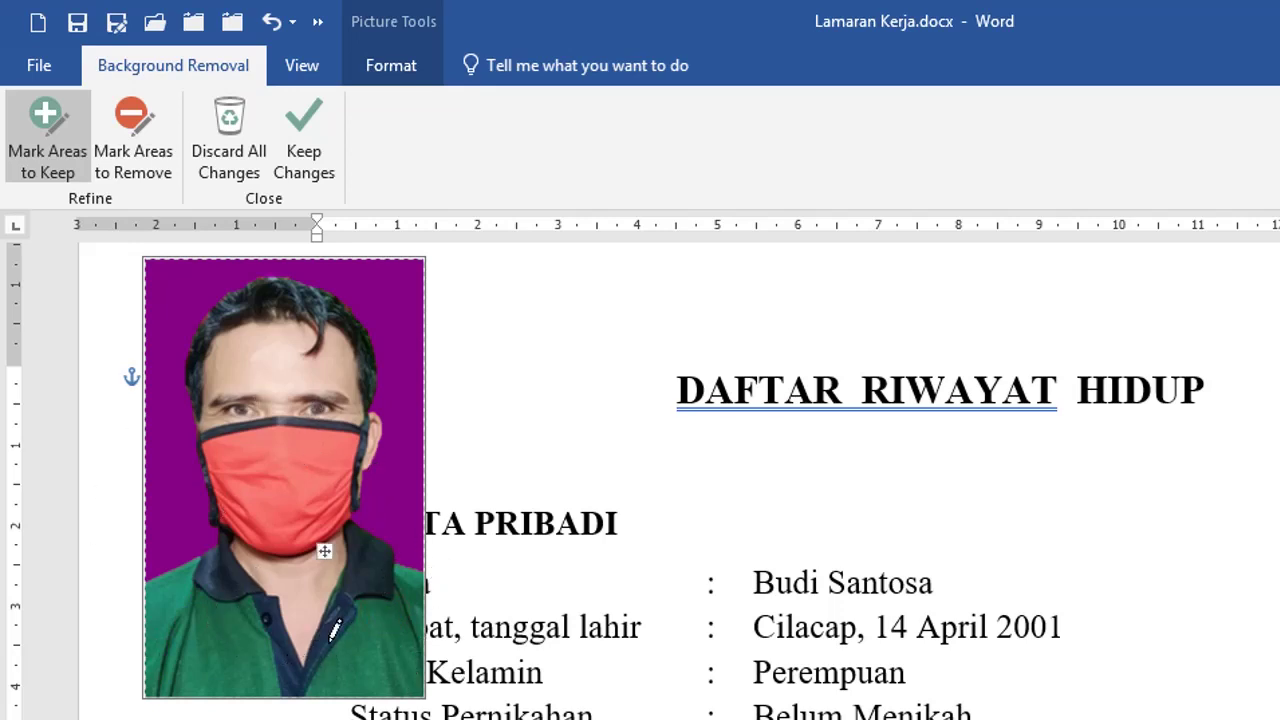
key(Escape)
key(Escape)
- Keep the red-background removal on the portrait, deselect it, and switch to the Insert tab
click(291, 660)
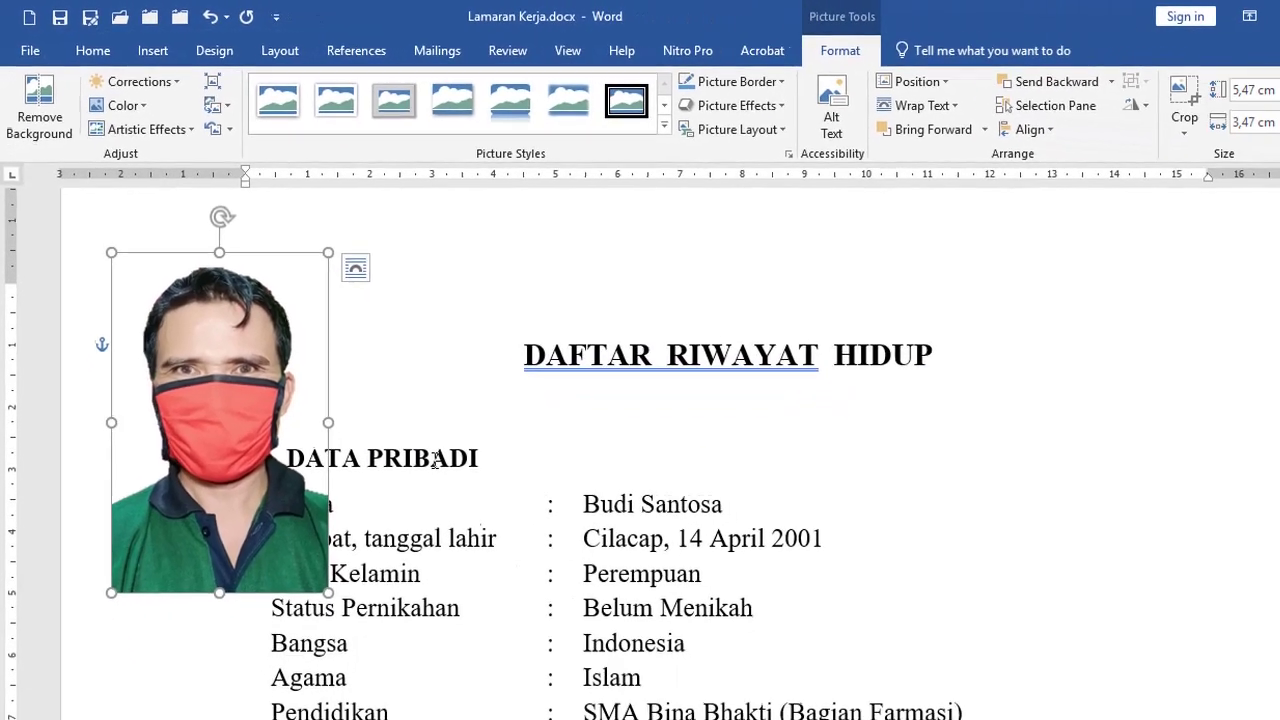
click(561, 592)
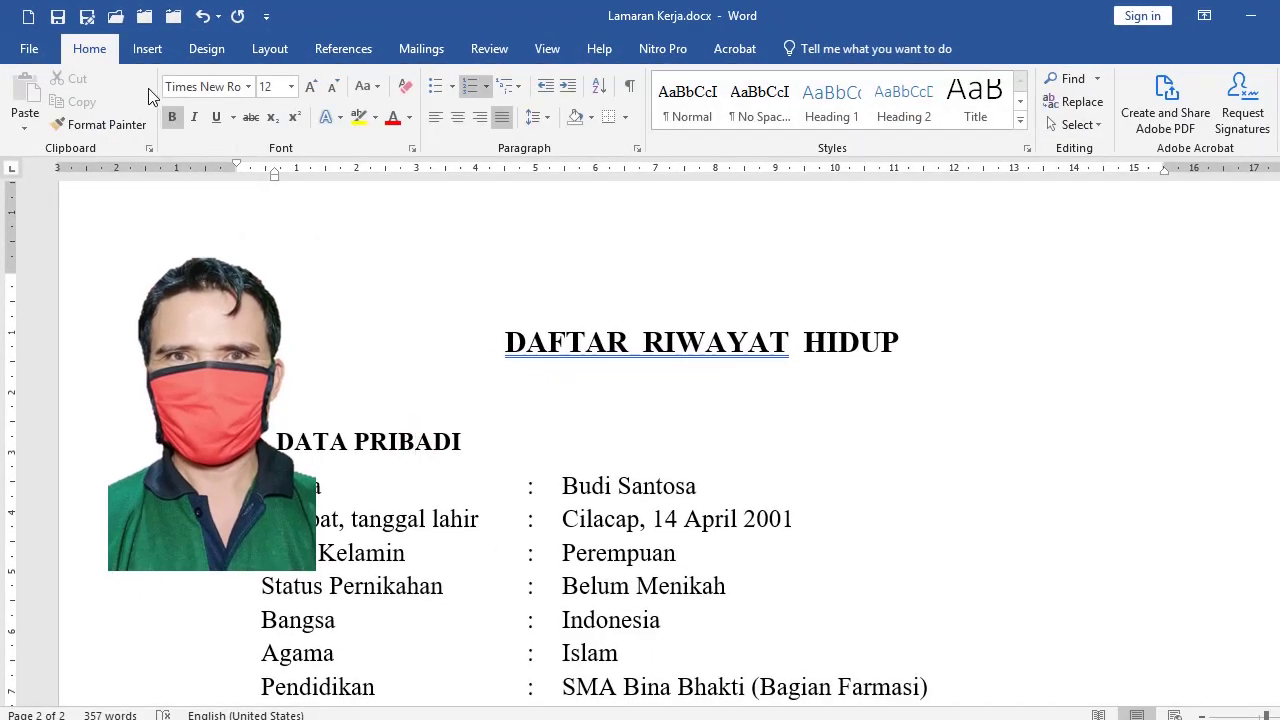
click(147, 48)
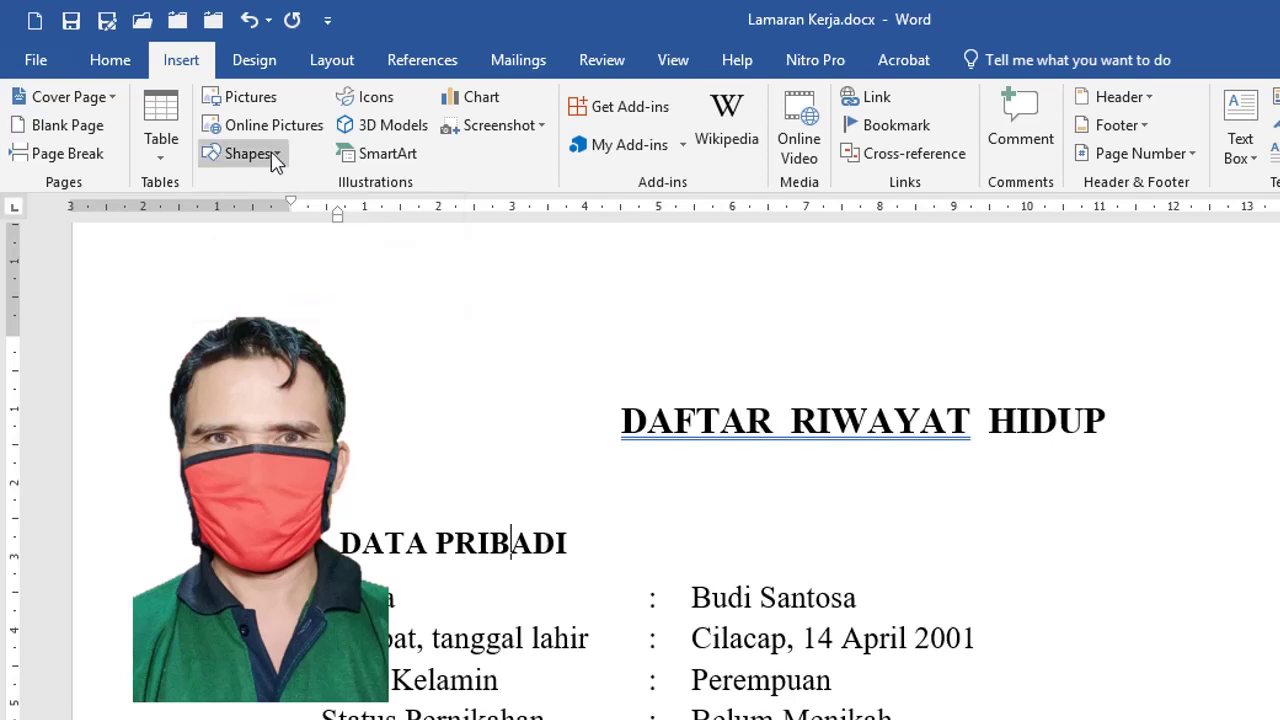
- Draw a rectangle covering the whole portrait and fill it with standard Blue
click(277, 162)
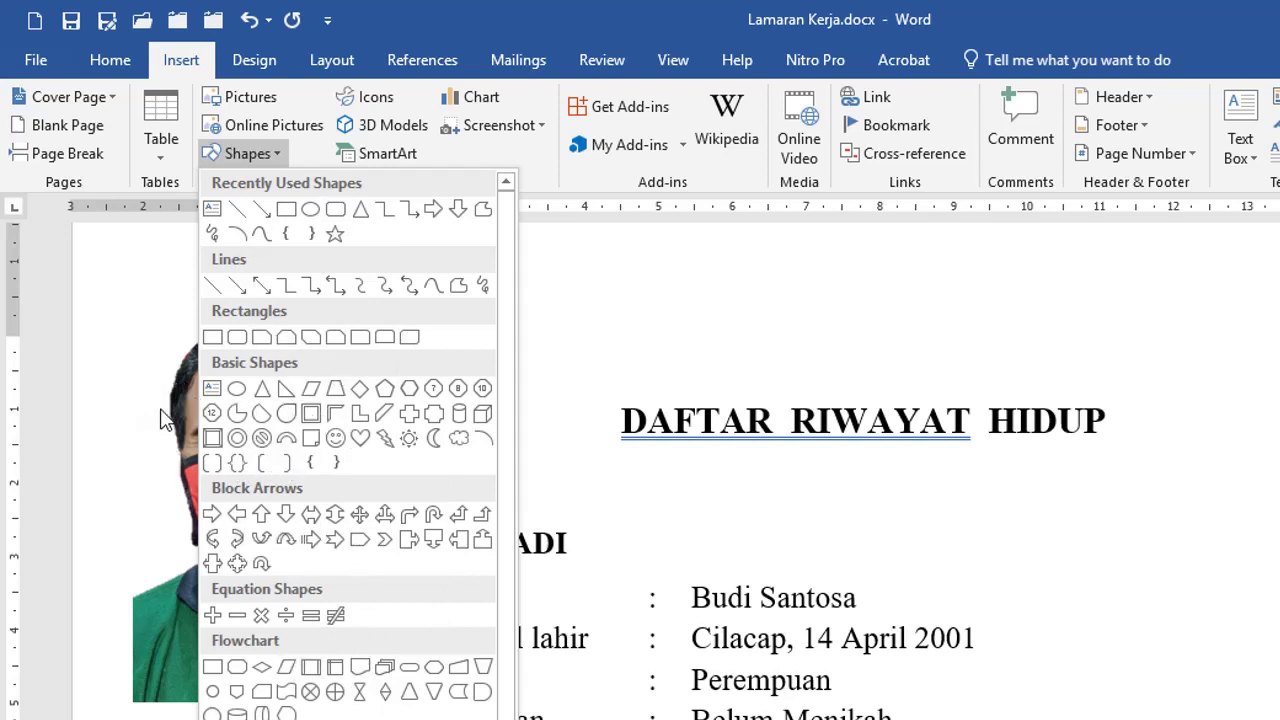
click(289, 207)
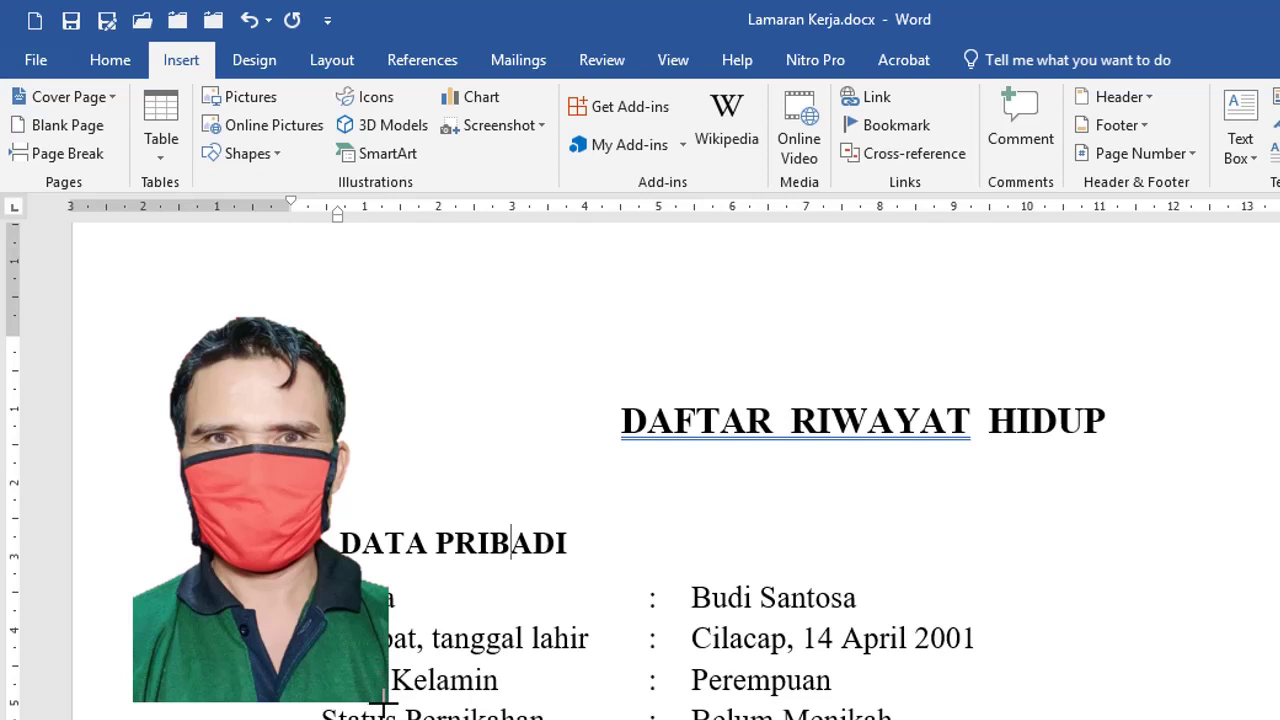
drag(388, 703, 132, 297)
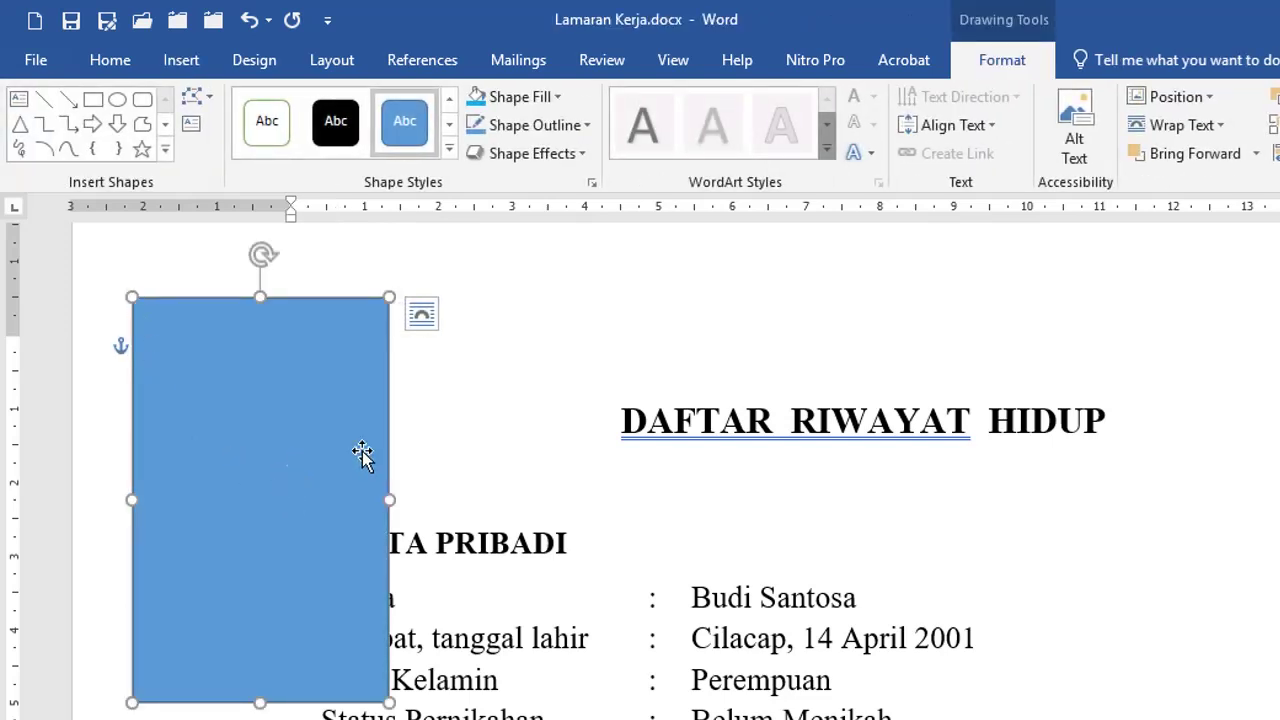
click(523, 98)
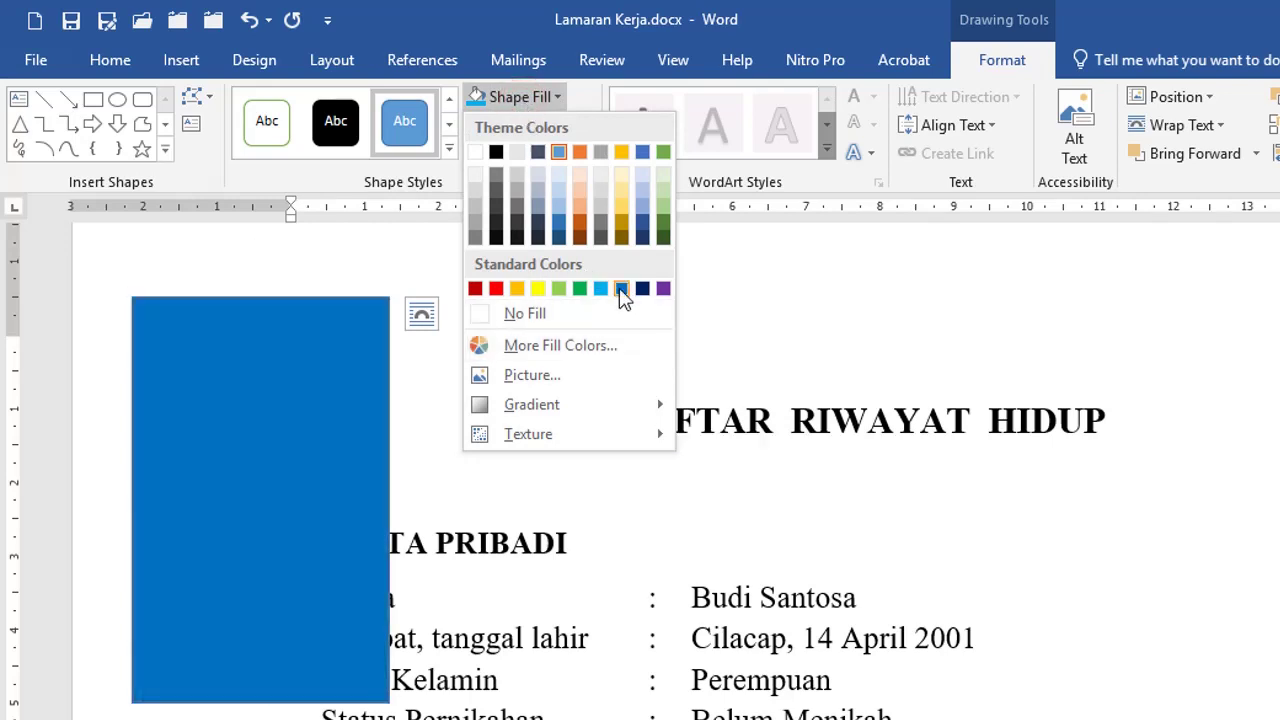
click(621, 289)
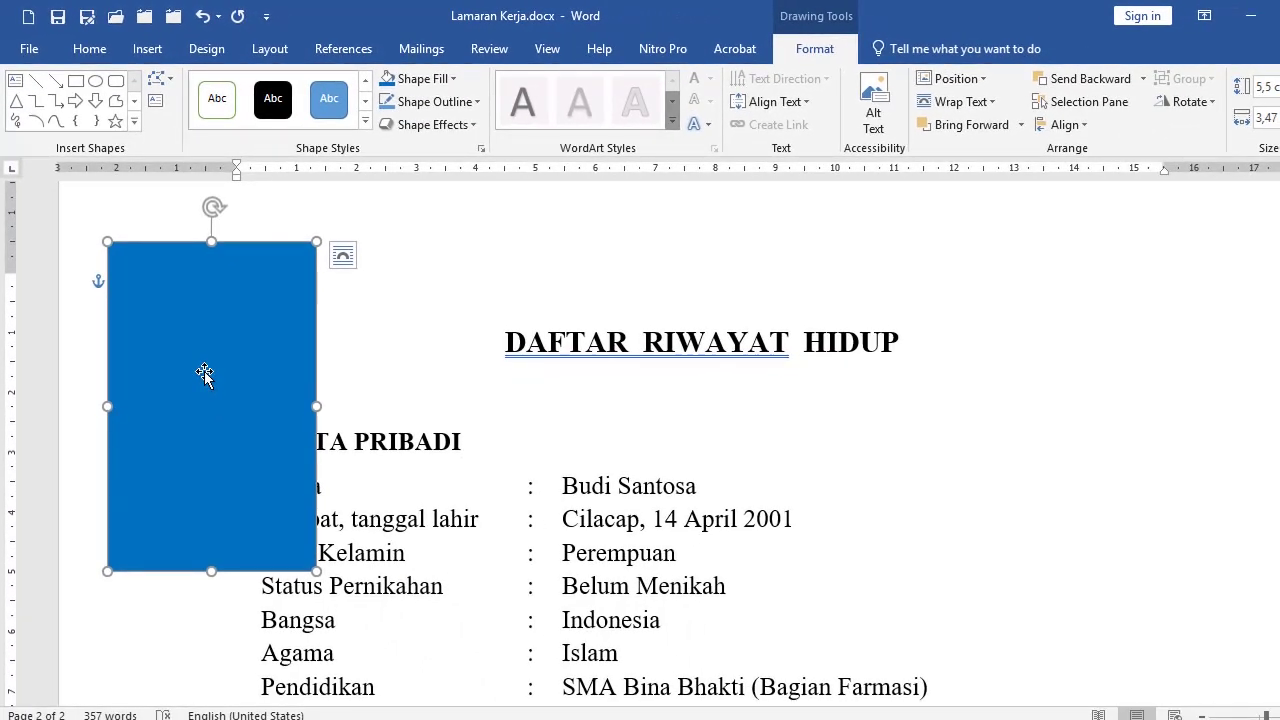
- Send the blue rectangle behind the portrait so the photo sits on a blue background
drag(204, 375, 281, 377)
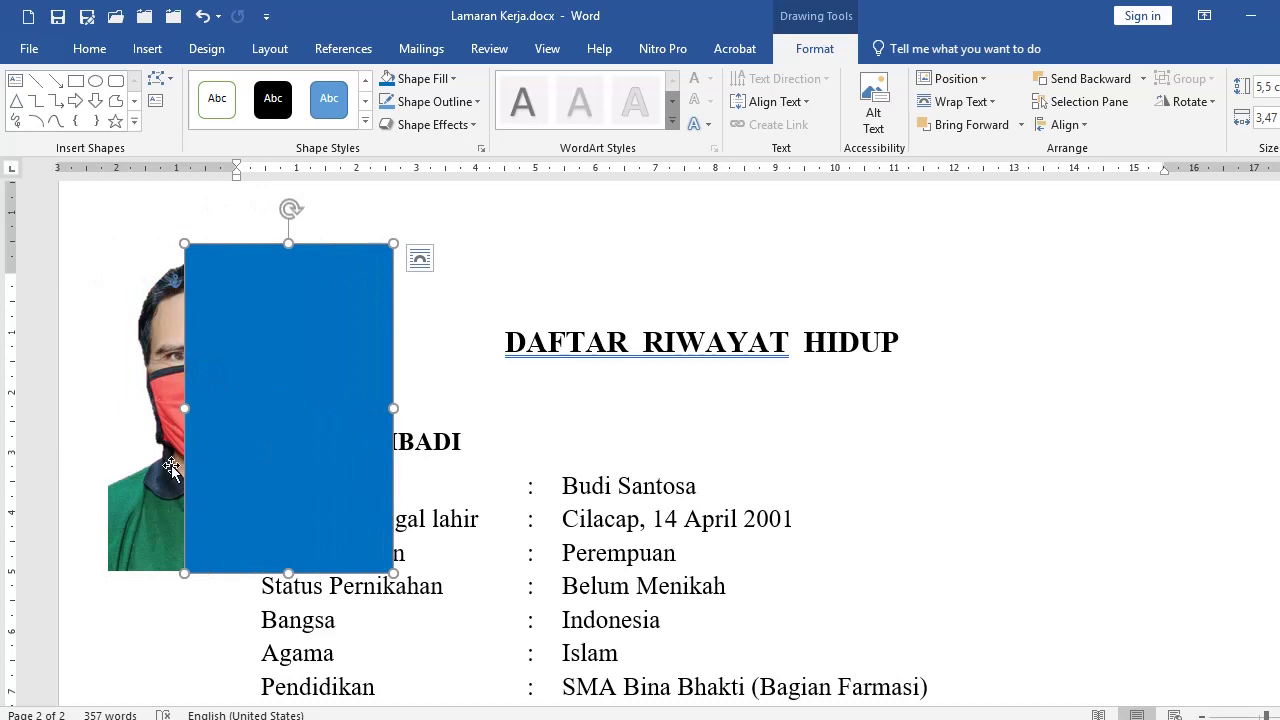
click(200, 18)
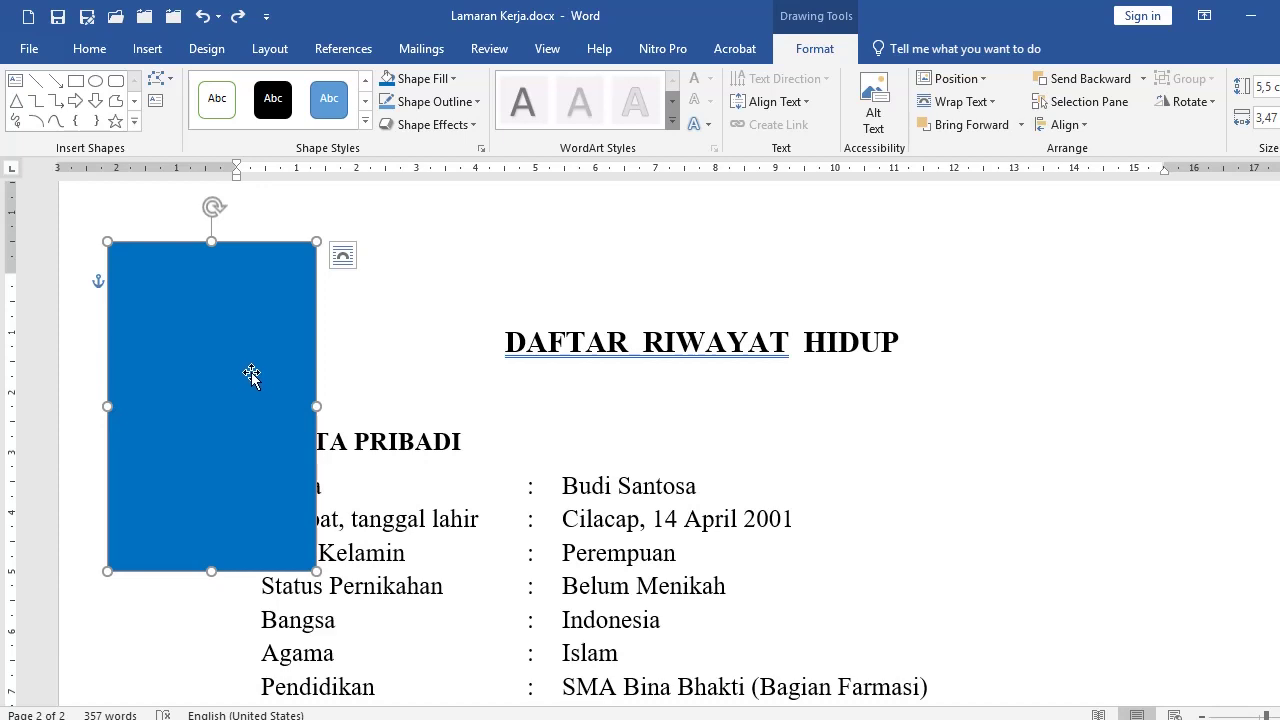
click(1143, 80)
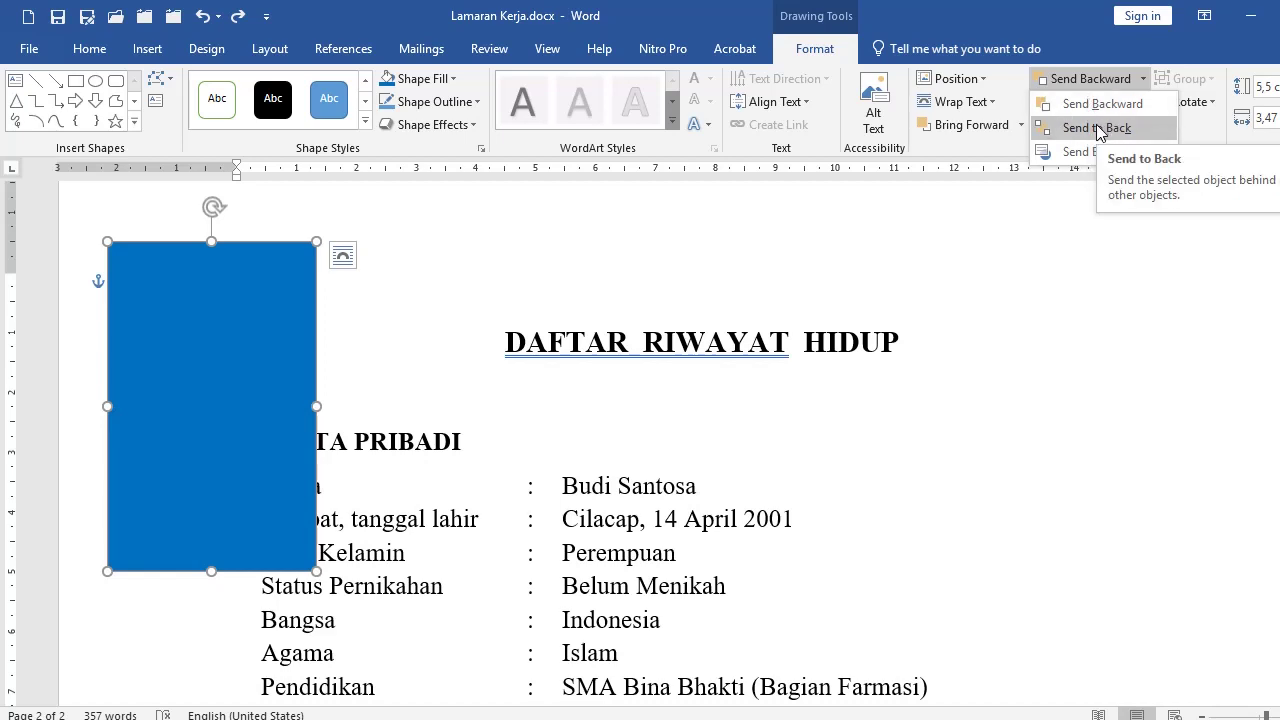
click(1095, 129)
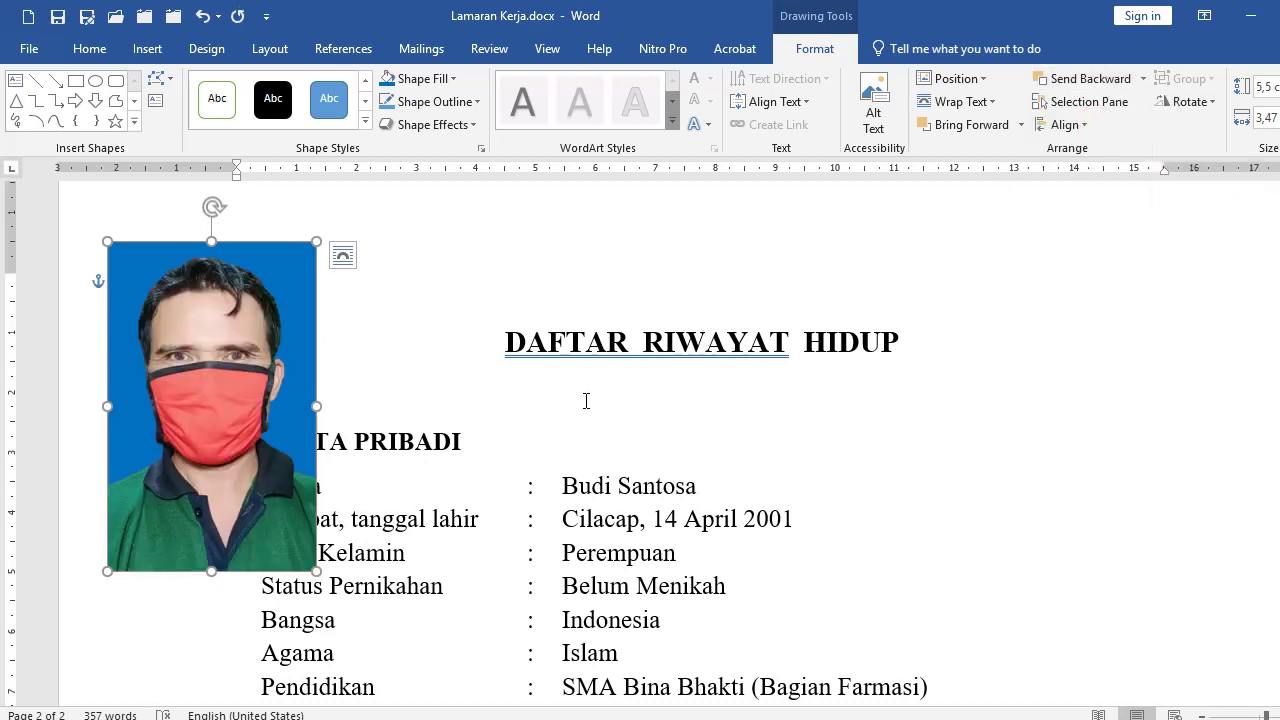
click(416, 443)
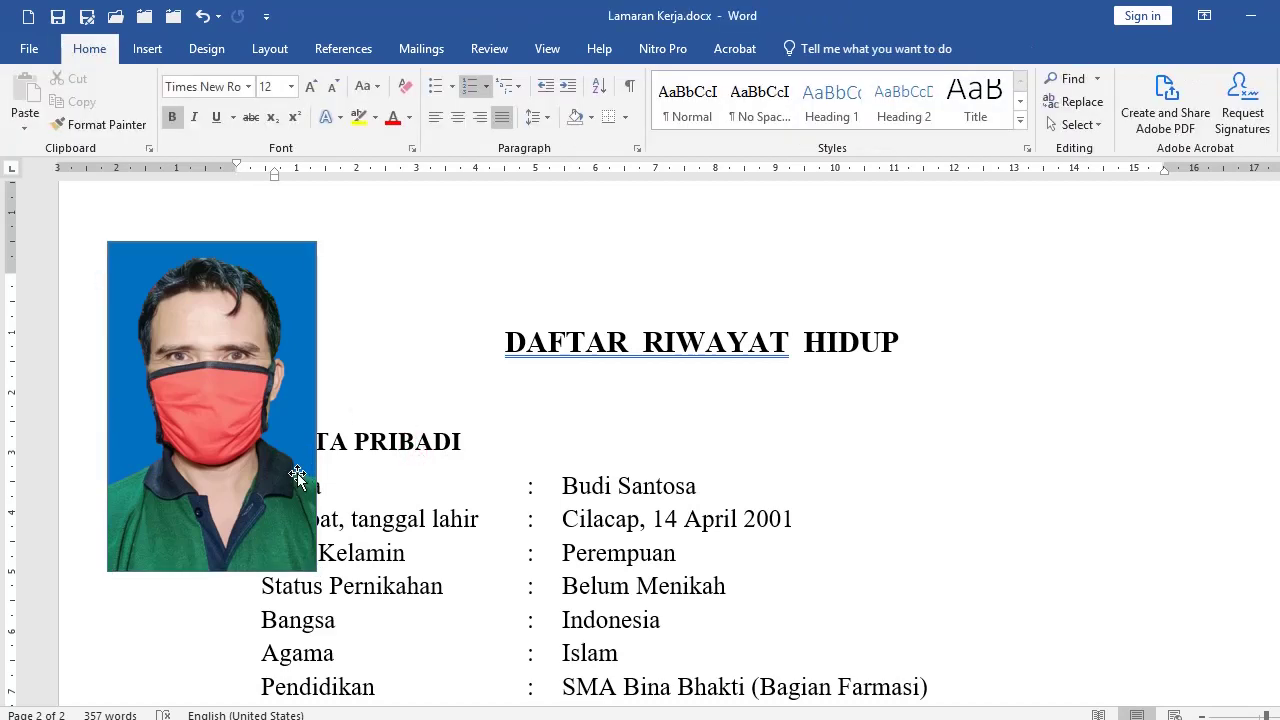
- Try moving the photo off the backdrop and over the title, undoing each move
drag(247, 477, 334, 463)
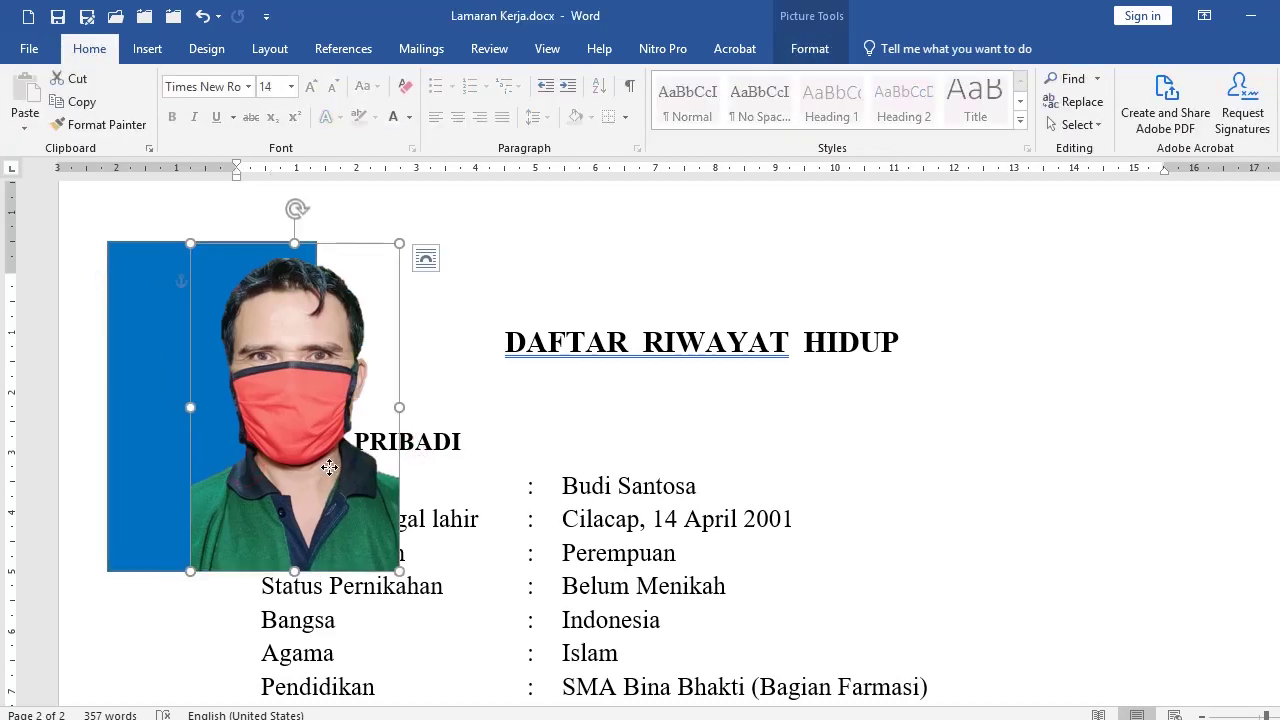
click(202, 16)
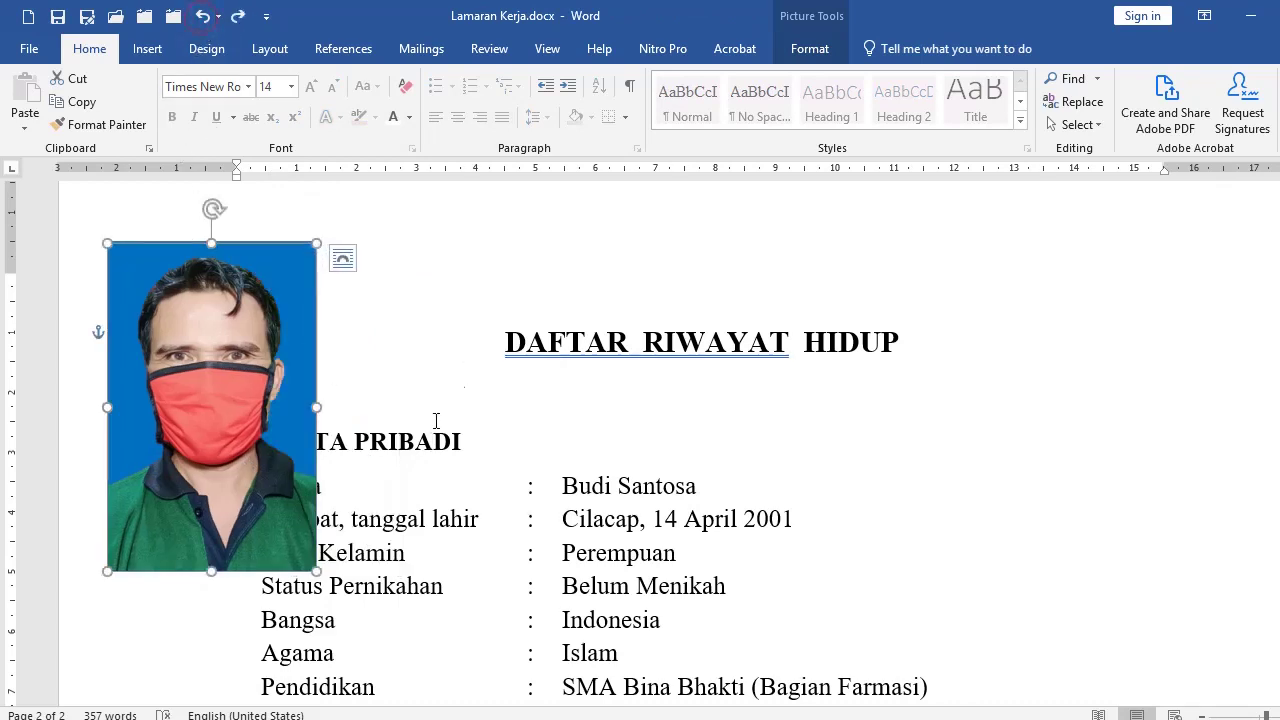
click(404, 448)
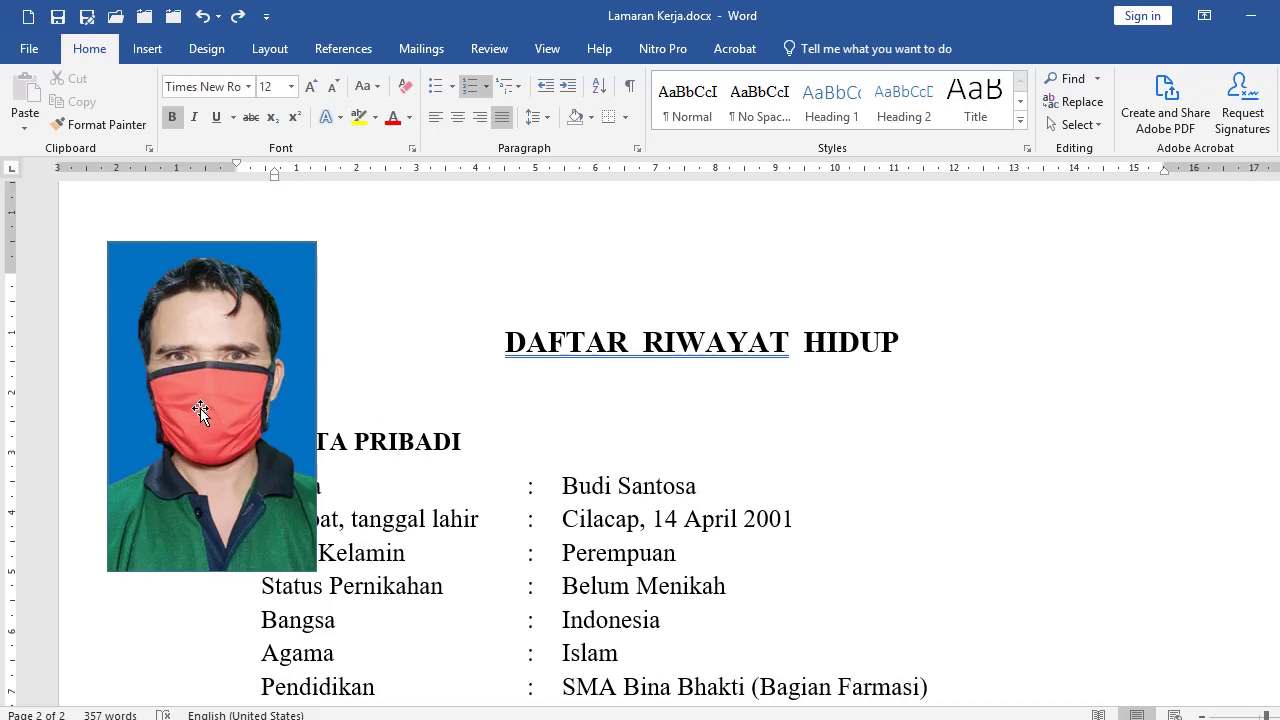
drag(230, 472, 424, 522)
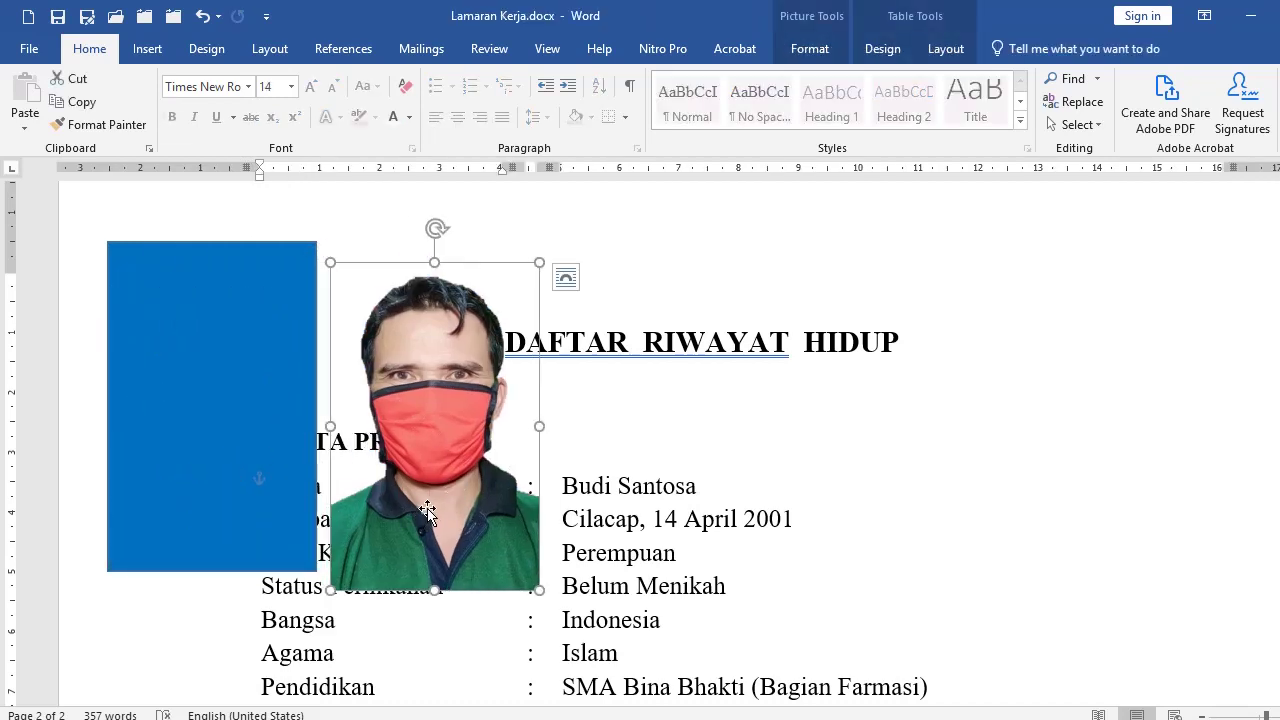
click(201, 17)
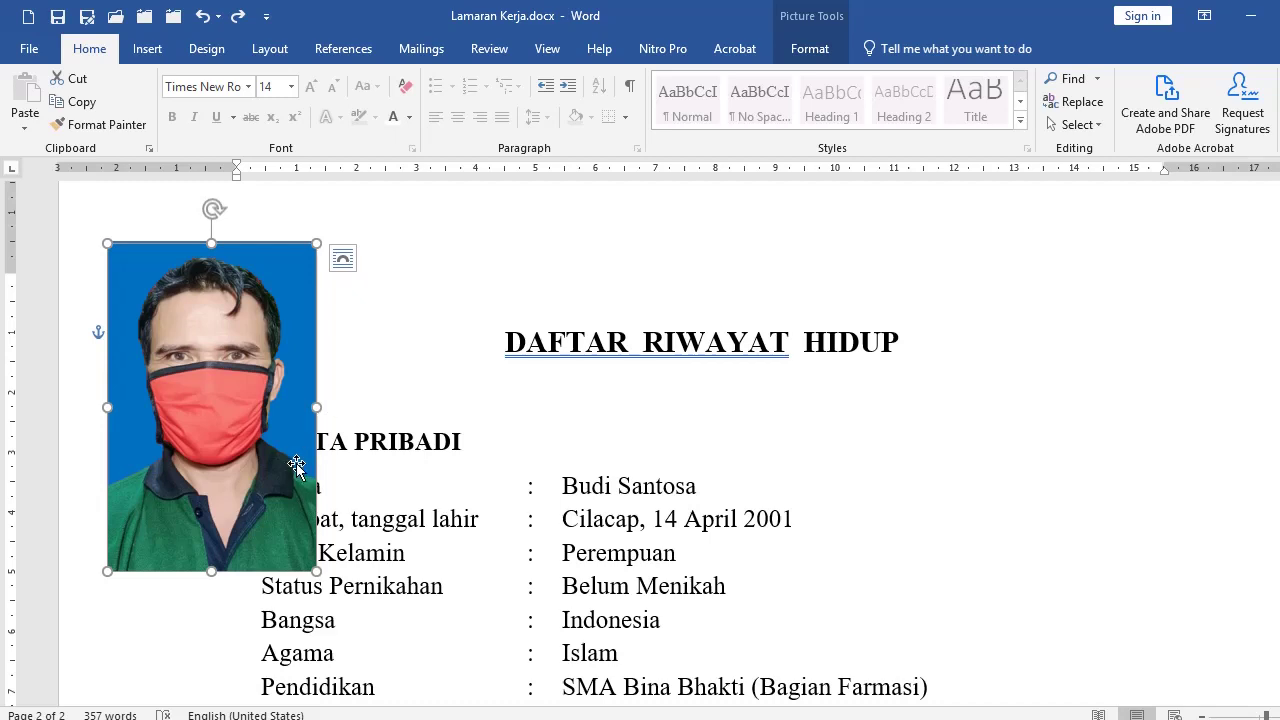
- Draw an oval over the start of the DAFTAR RIWAYAT HIDUP title and fill it yellow
click(148, 49)
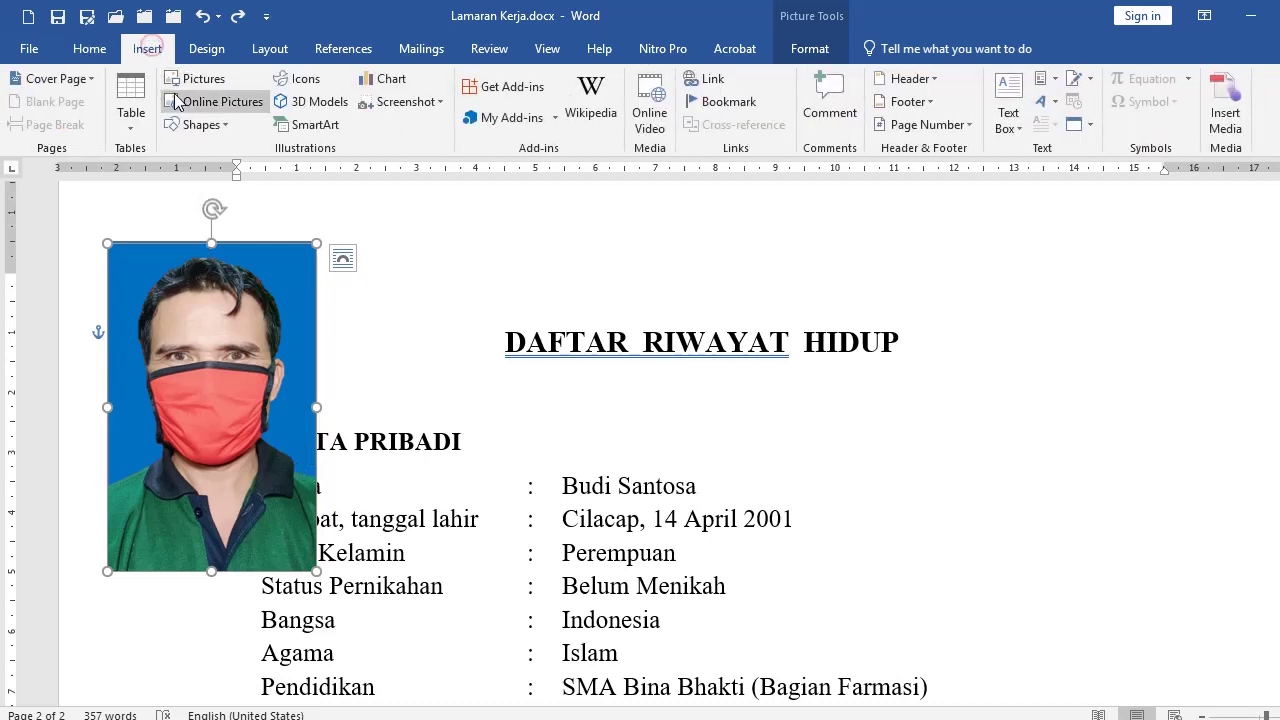
click(198, 124)
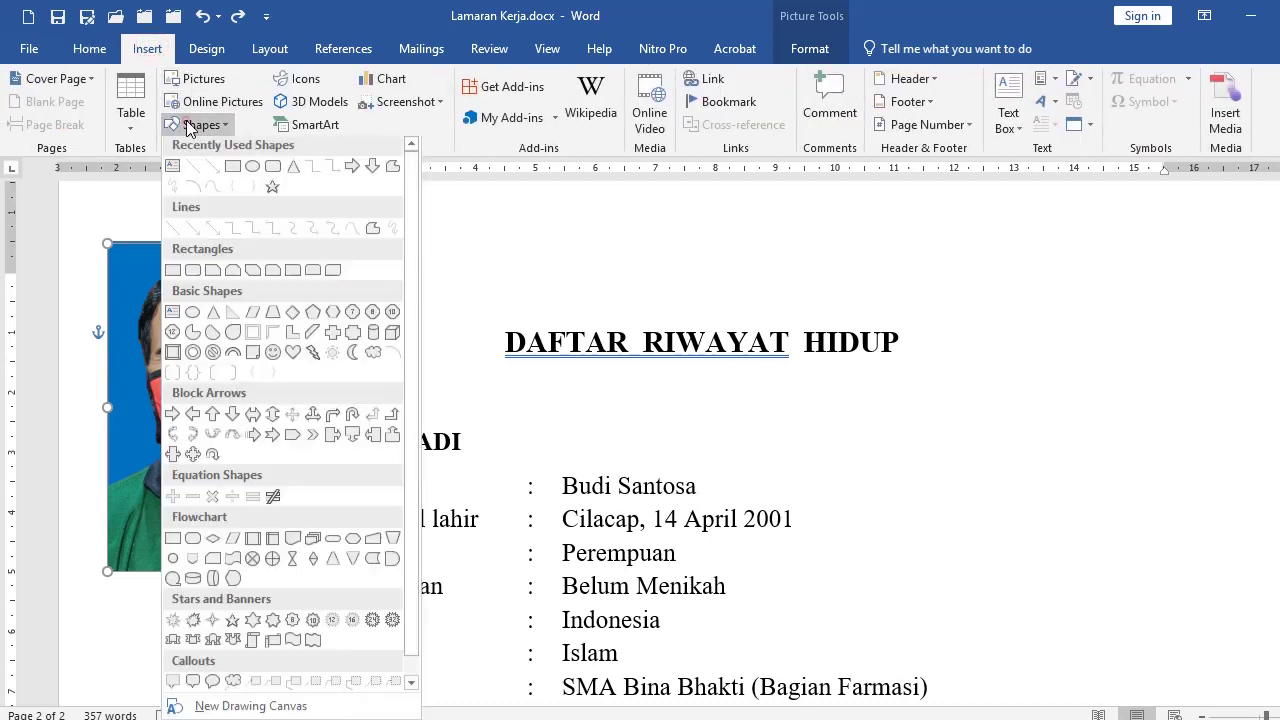
click(250, 170)
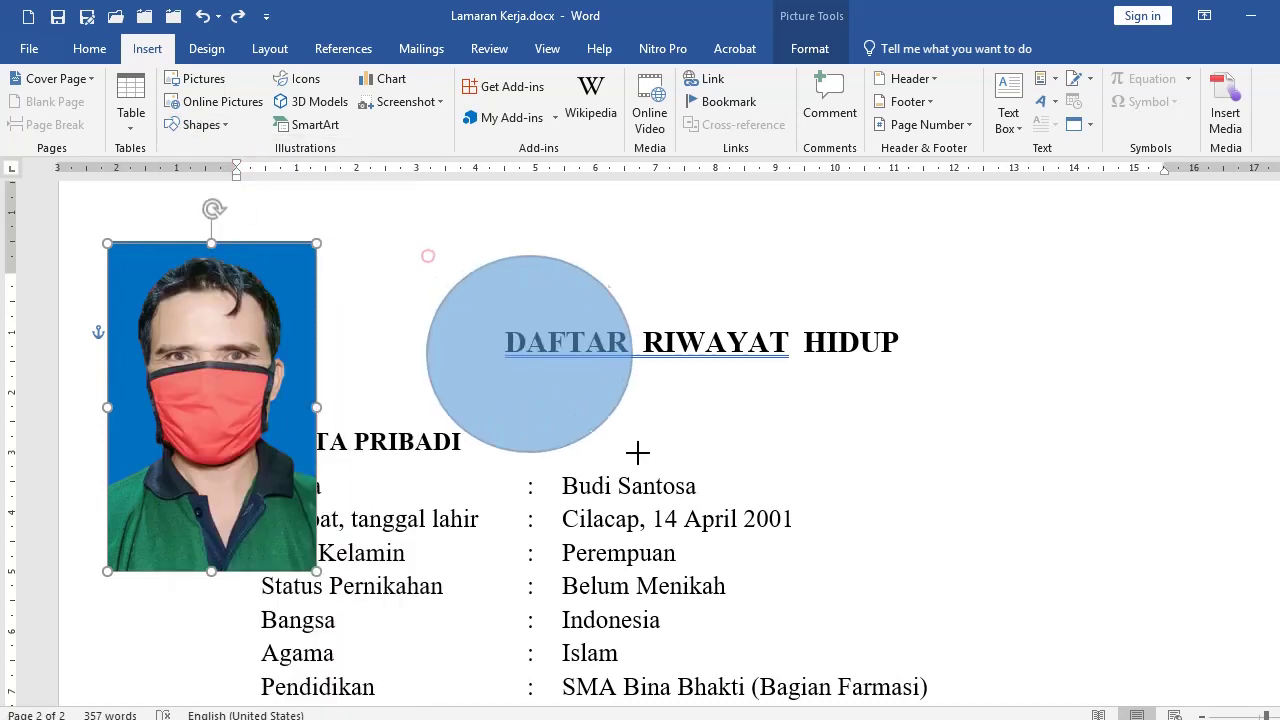
drag(426, 256, 643, 454)
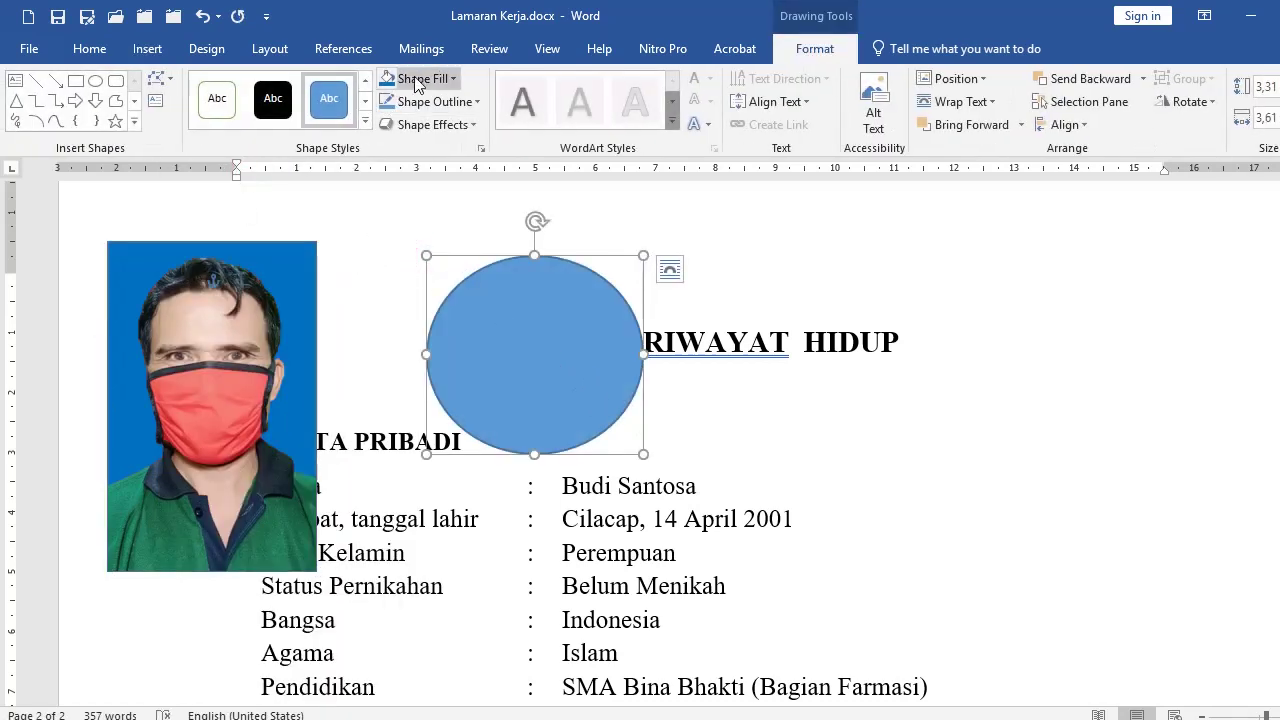
click(420, 78)
click(433, 231)
key(Escape)
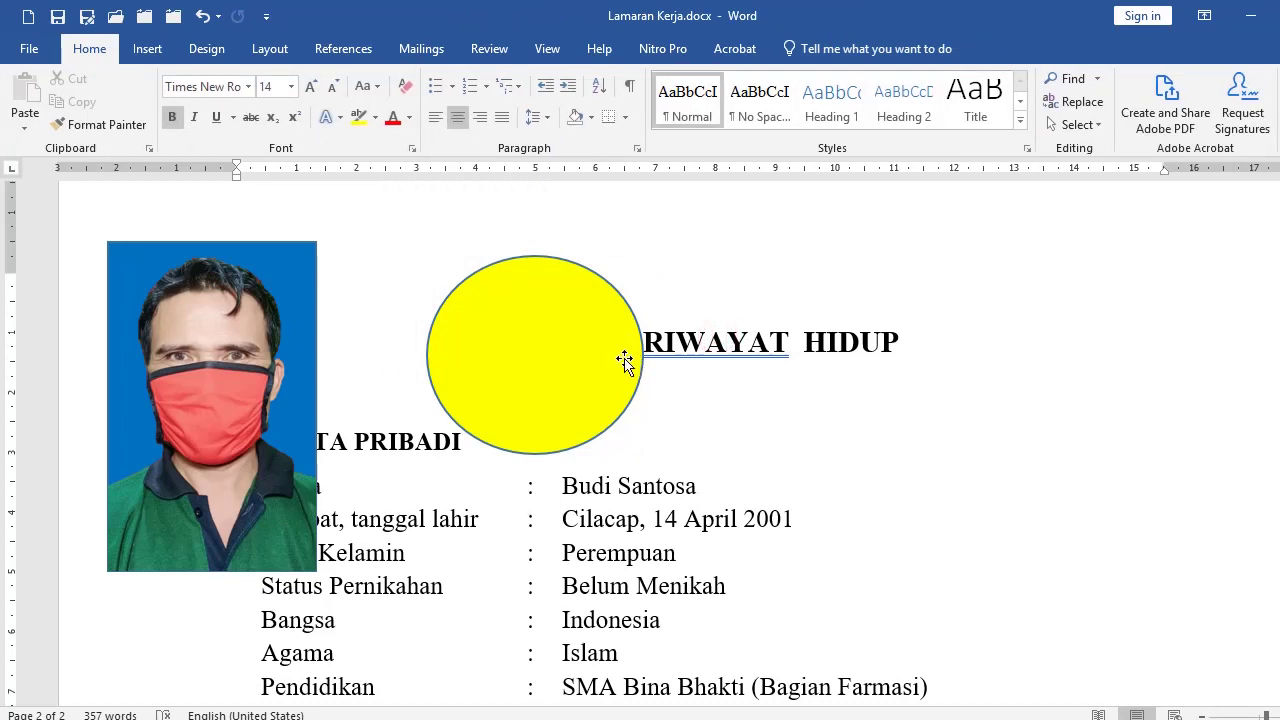
- Move the photo and circle together, then undo the move and the yellow fill
click(229, 395)
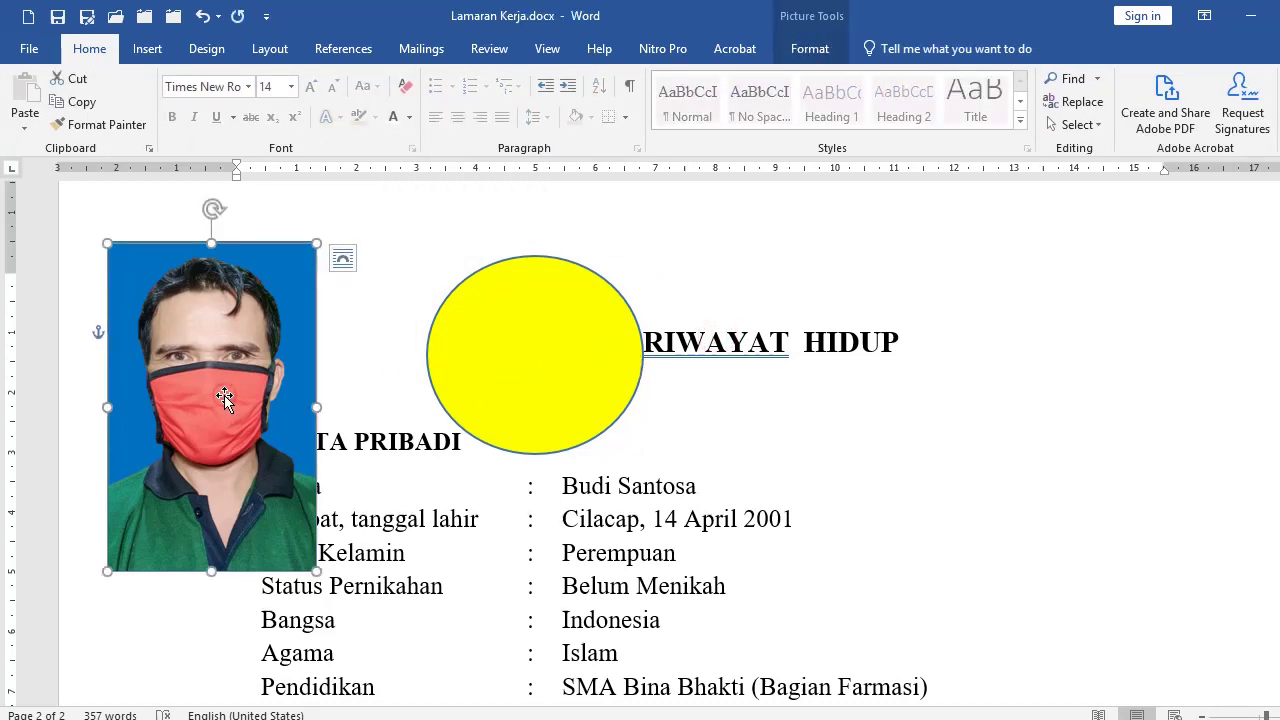
shift+click(502, 350)
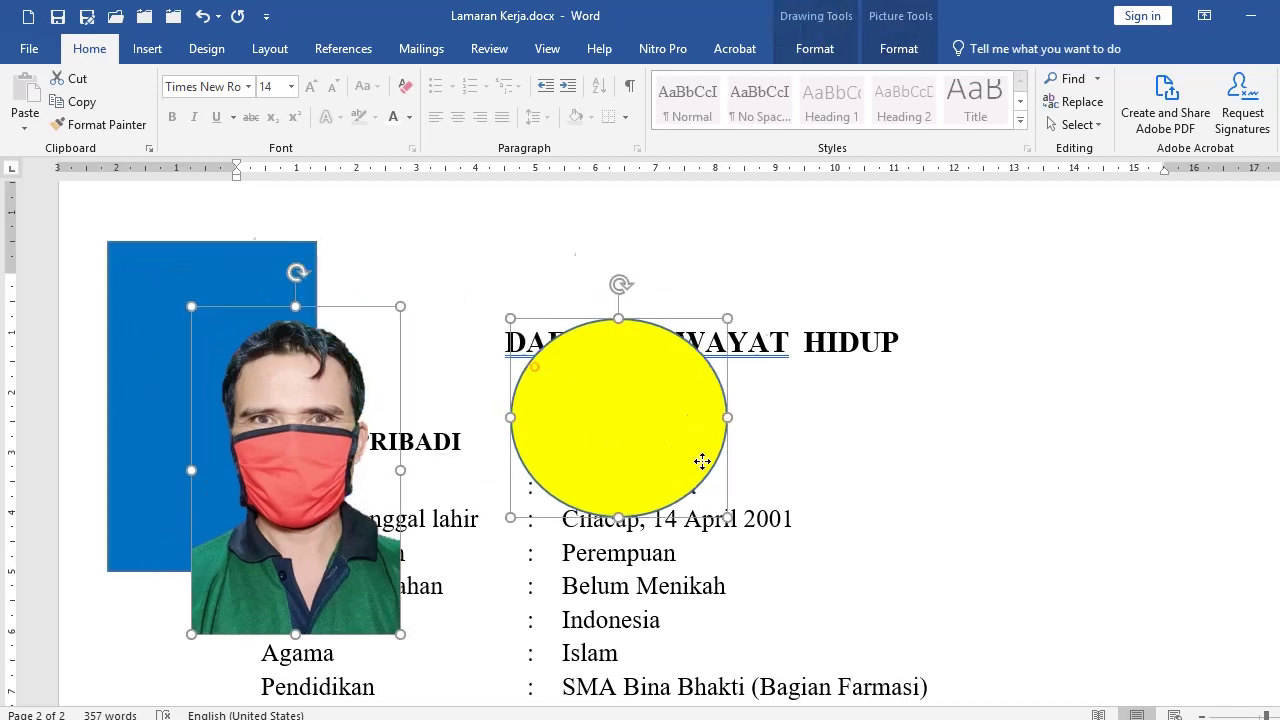
mouse_move(540, 377)
mouse_down()
mouse_move(955, 450)
mouse_move(667, 347)
mouse_up()
click(200, 22)
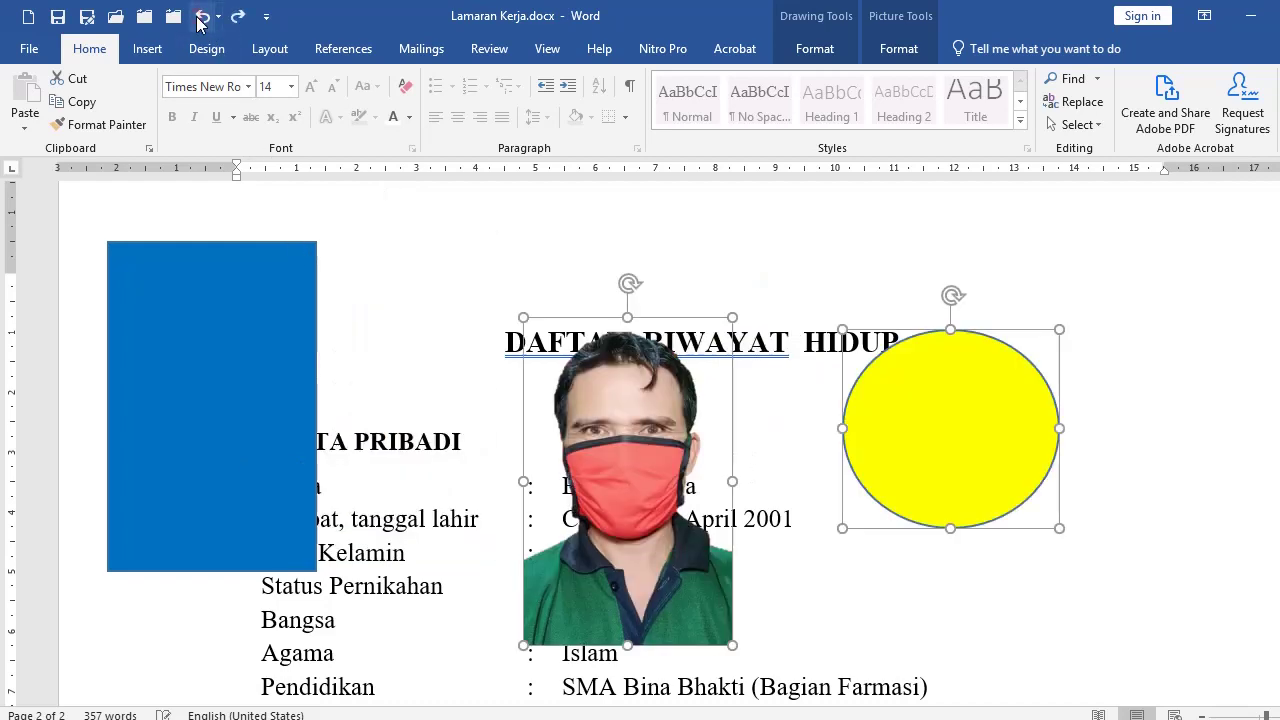
click(199, 20)
click(197, 19)
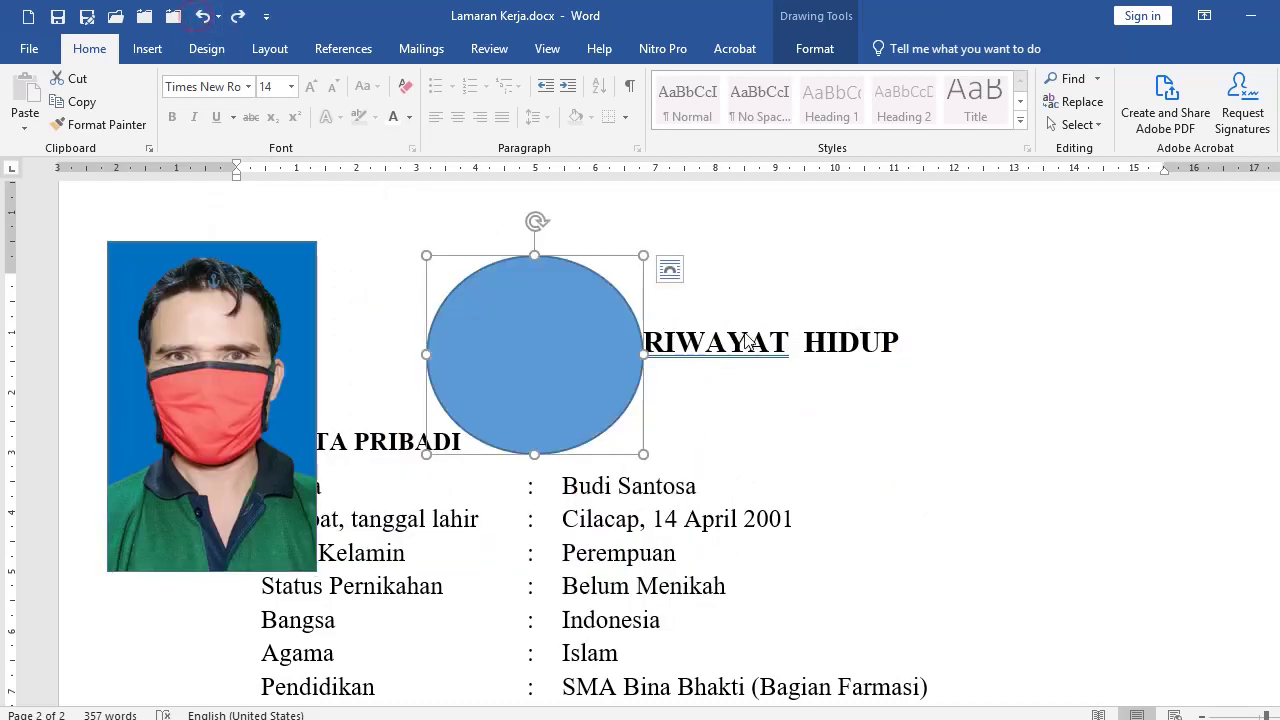
click(528, 340)
click(528, 340)
click(528, 340)
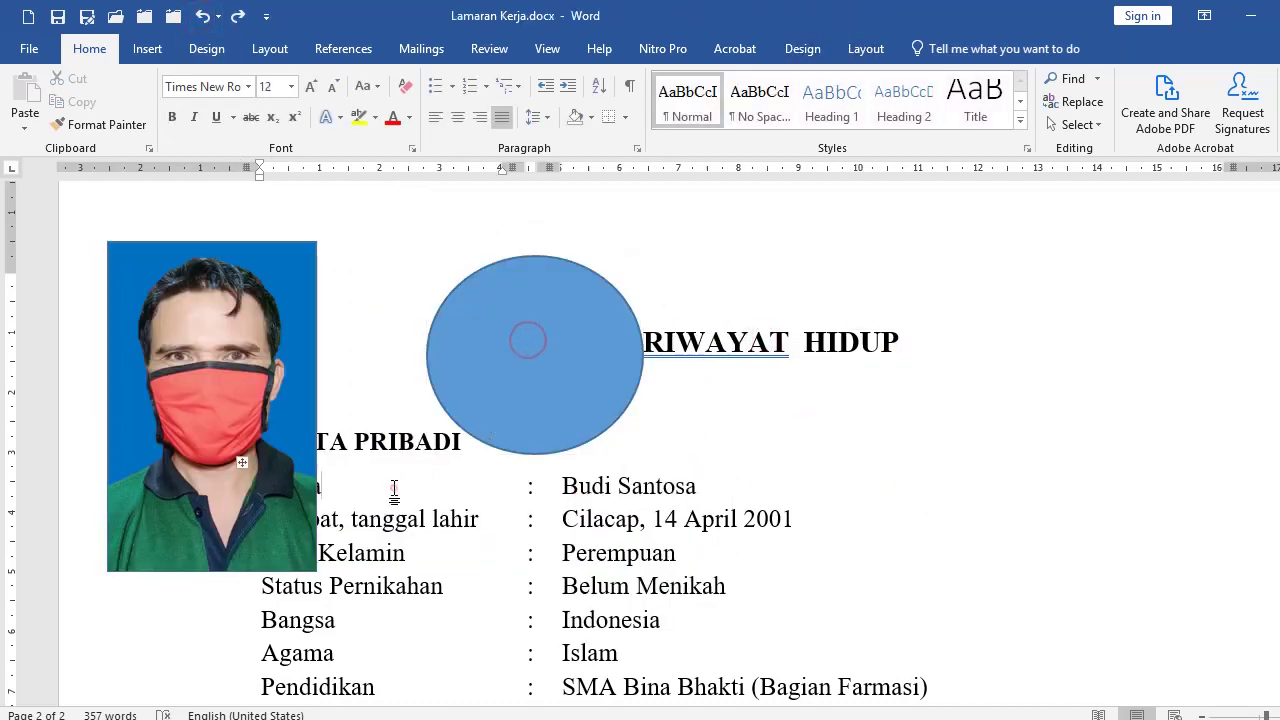
click(198, 357)
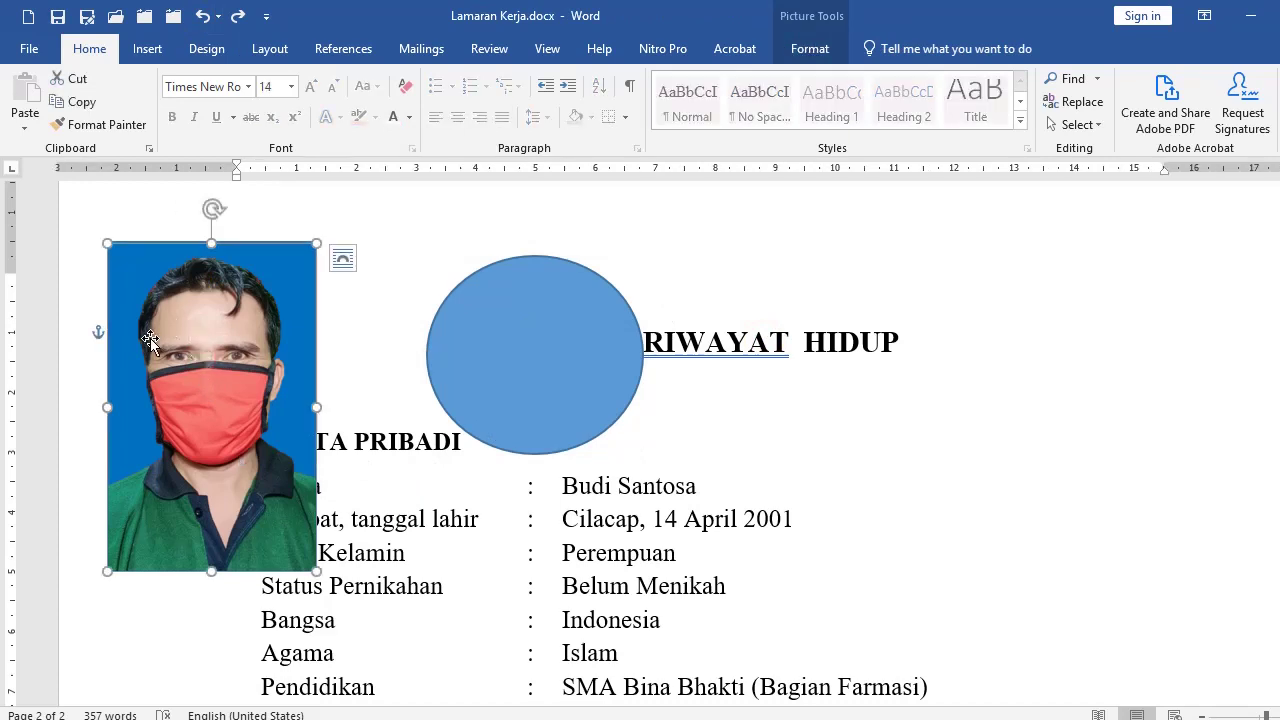
click(270, 218)
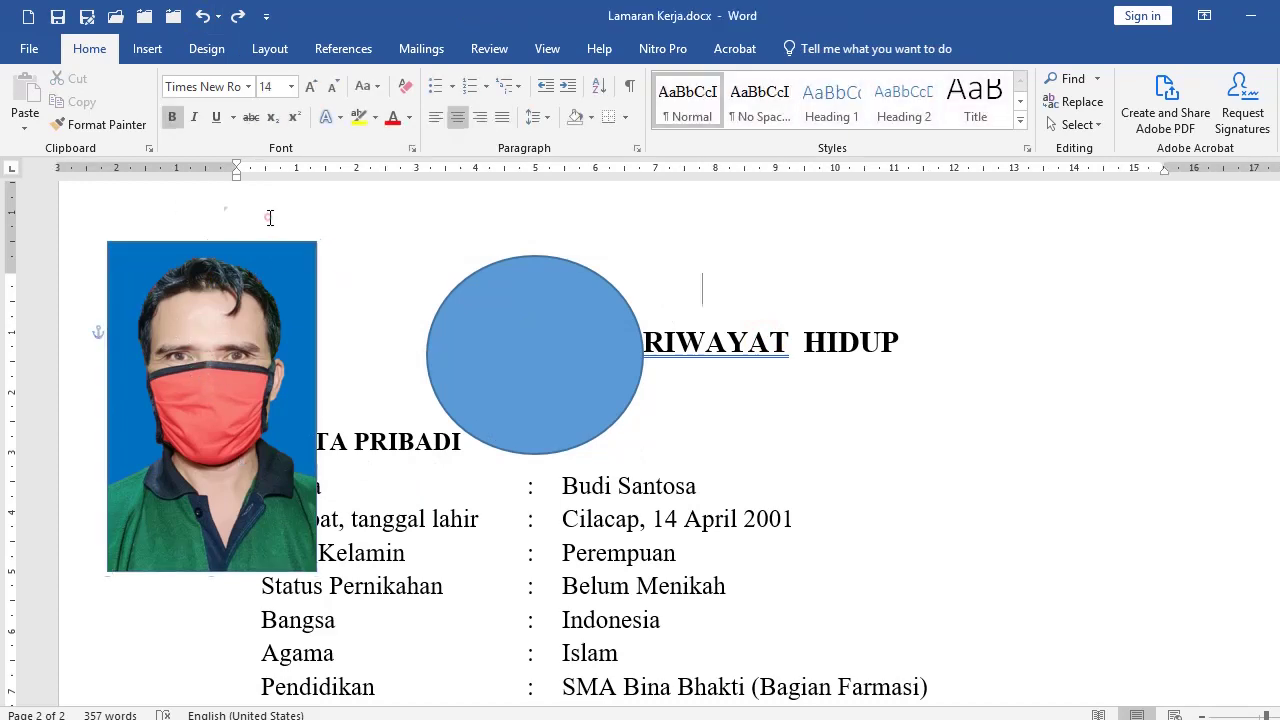
click(196, 323)
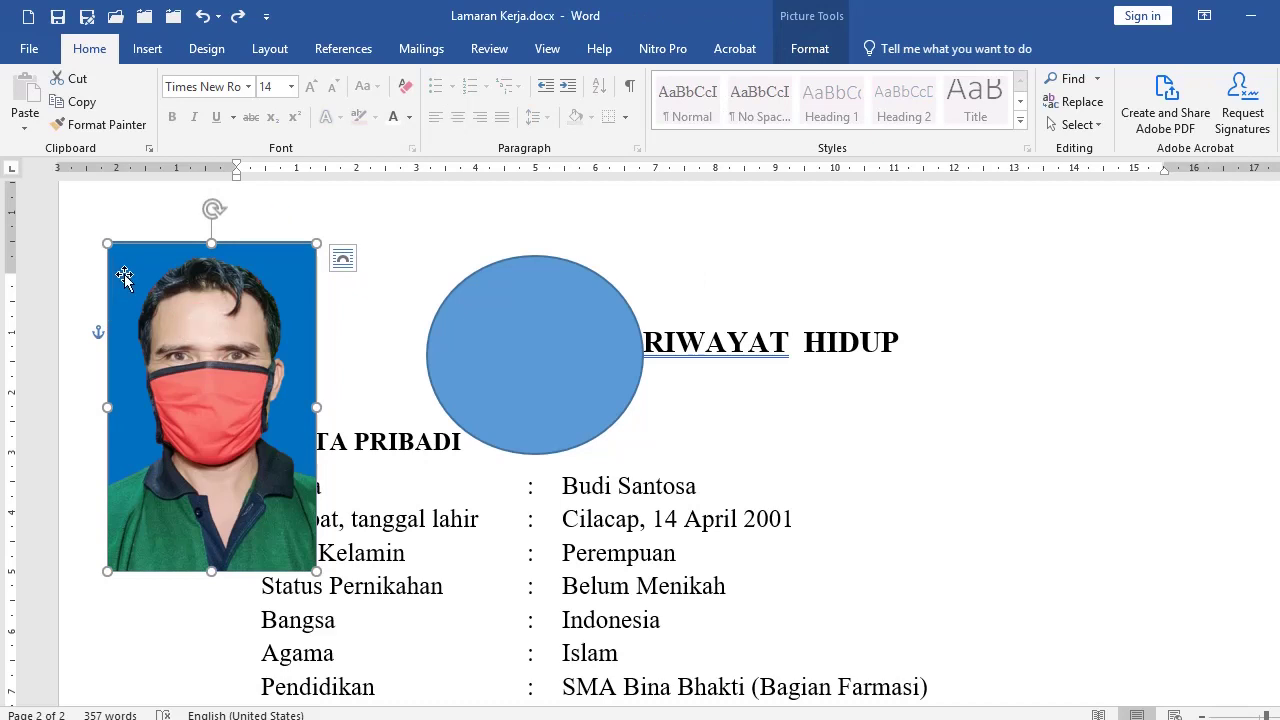
double_click(196, 303)
drag(150, 288, 321, 335)
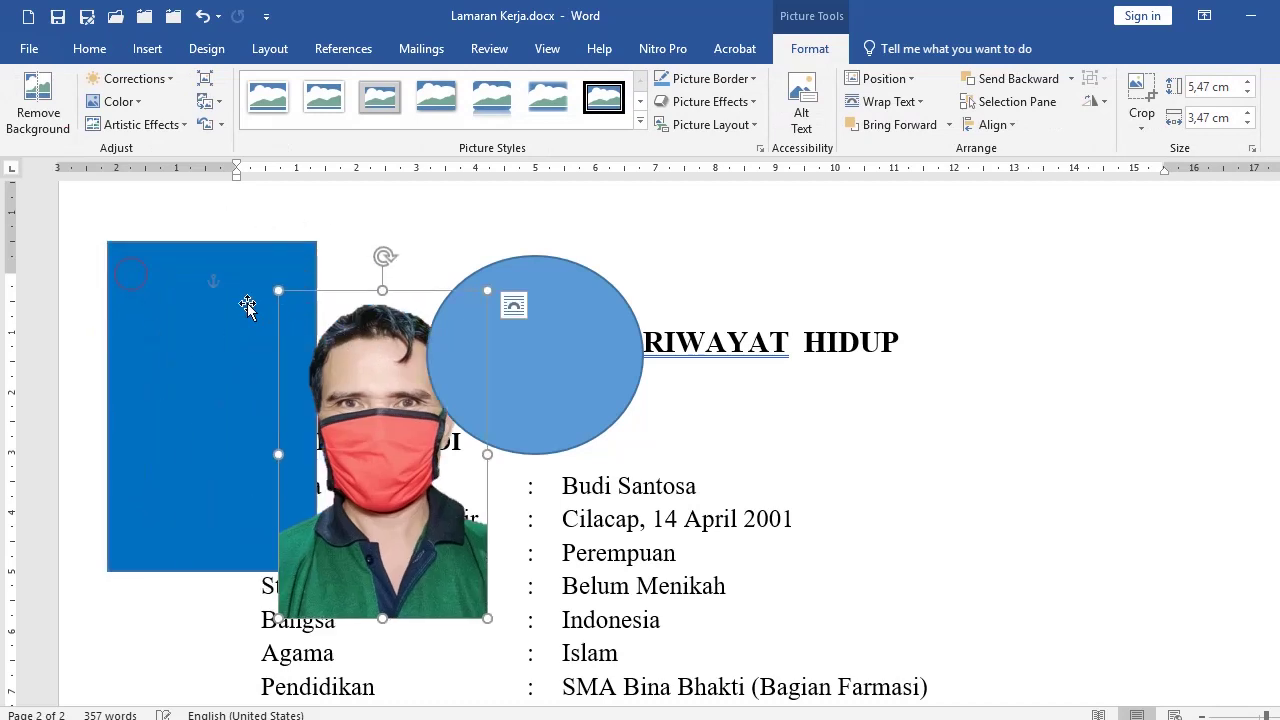
click(202, 16)
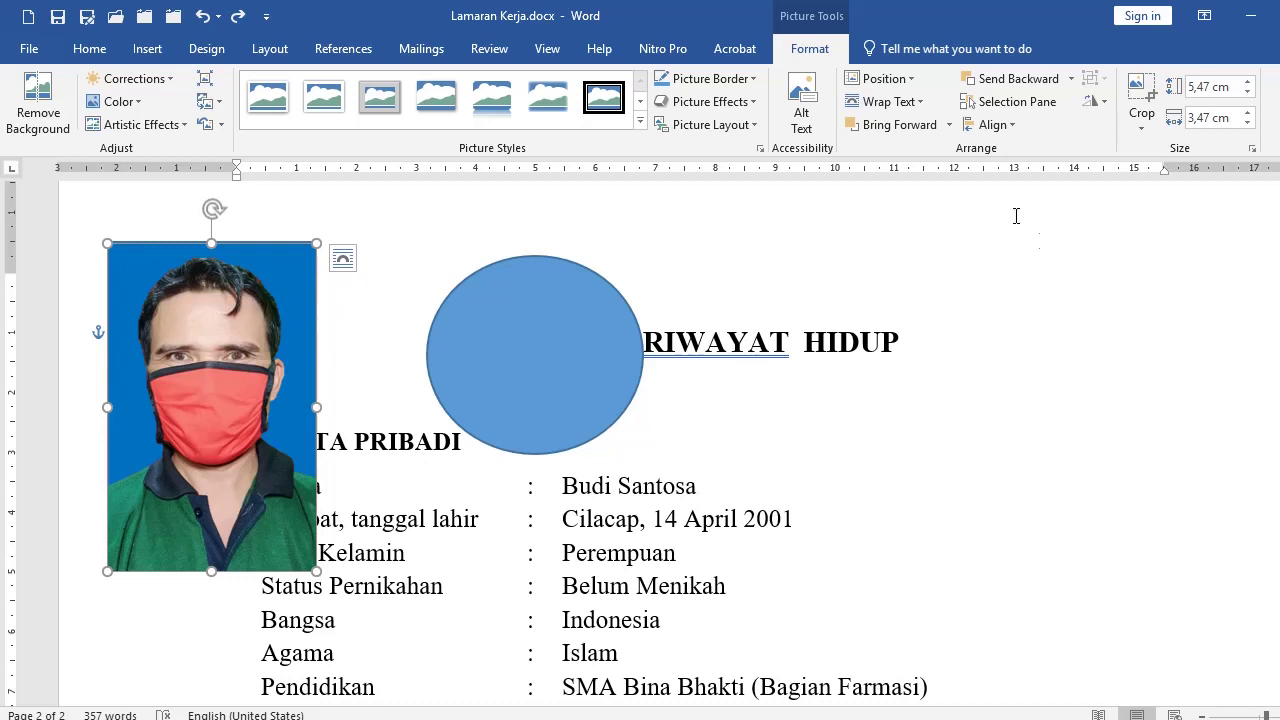
click(92, 50)
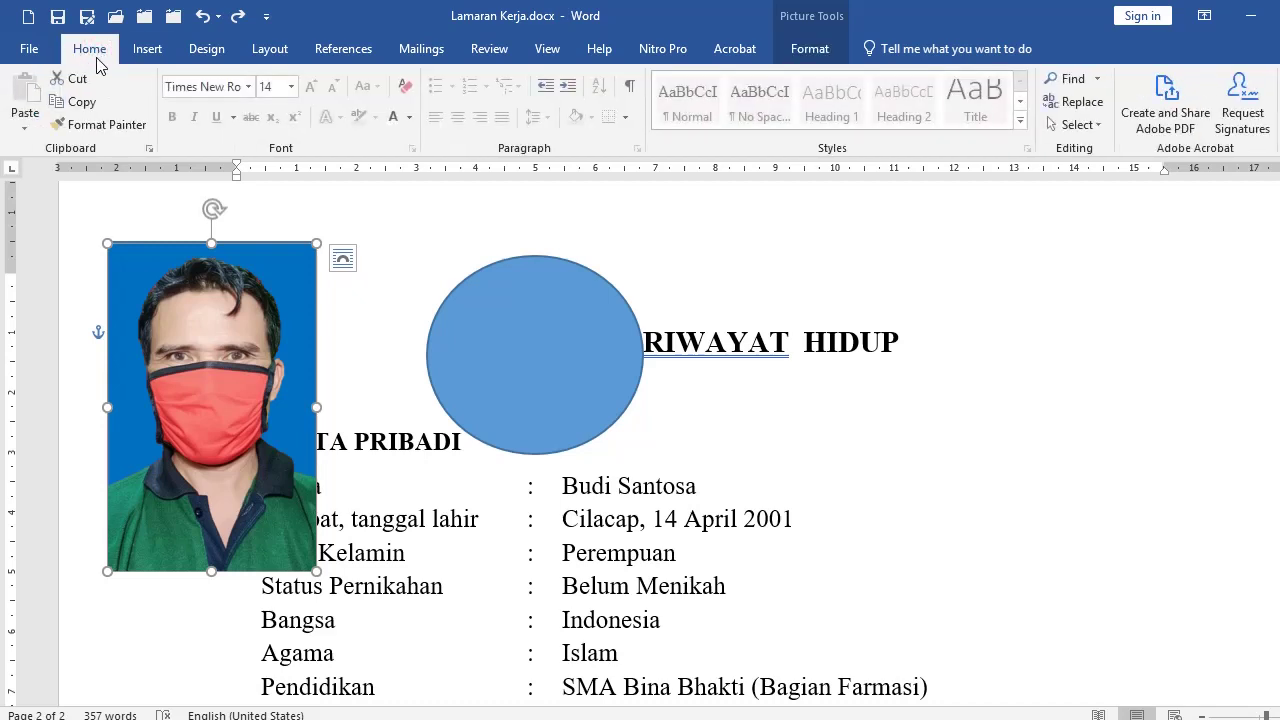
- Turn on Select Objects, box-select the photo, and move it right and back left
click(1091, 131)
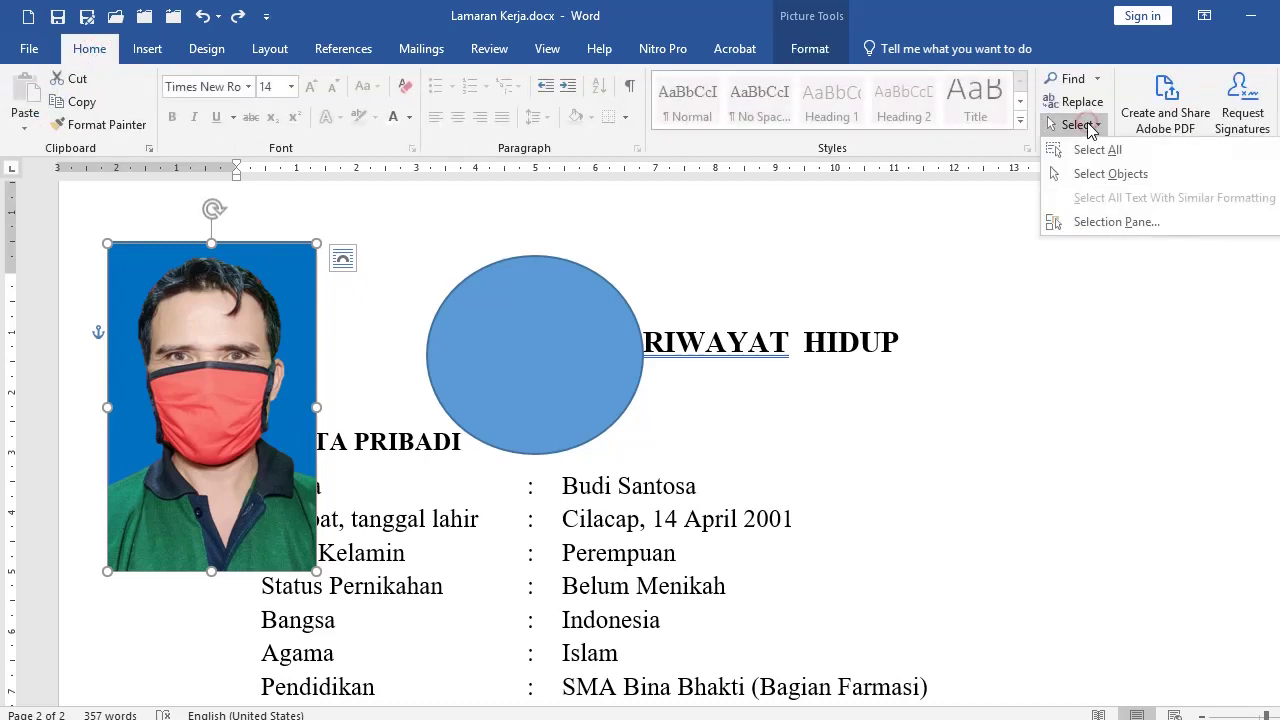
click(1080, 176)
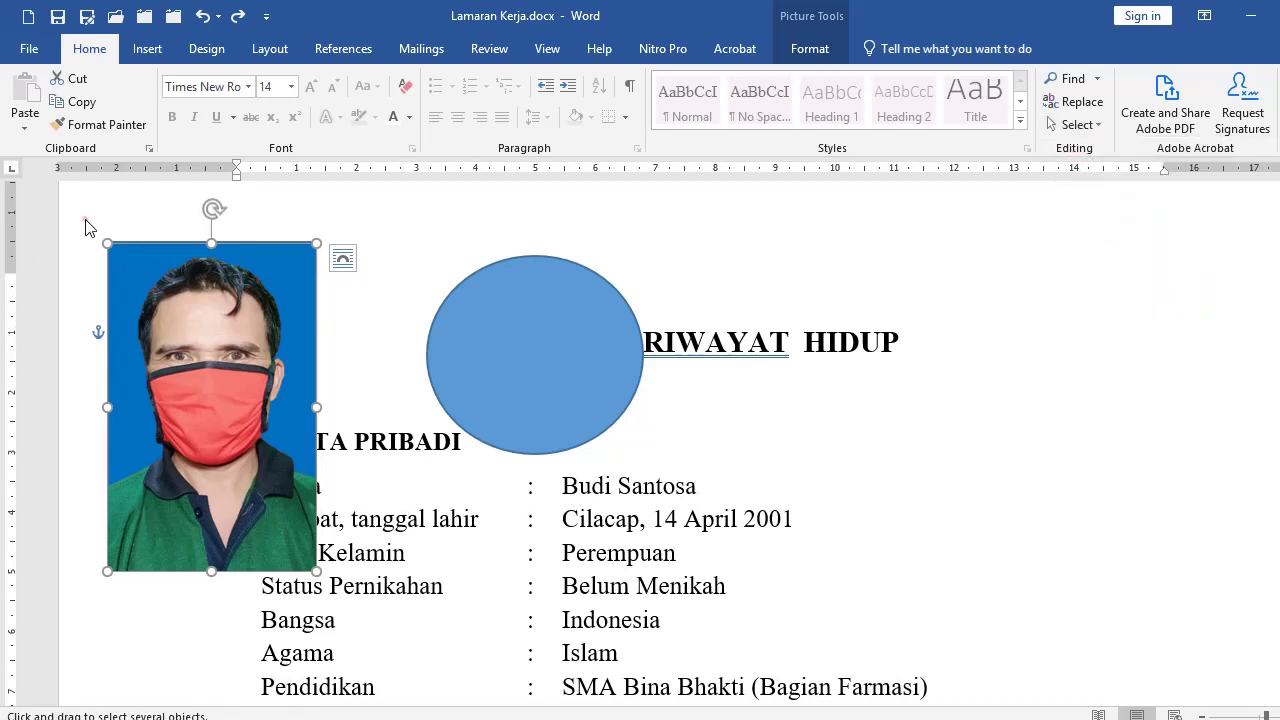
drag(85, 219, 366, 606)
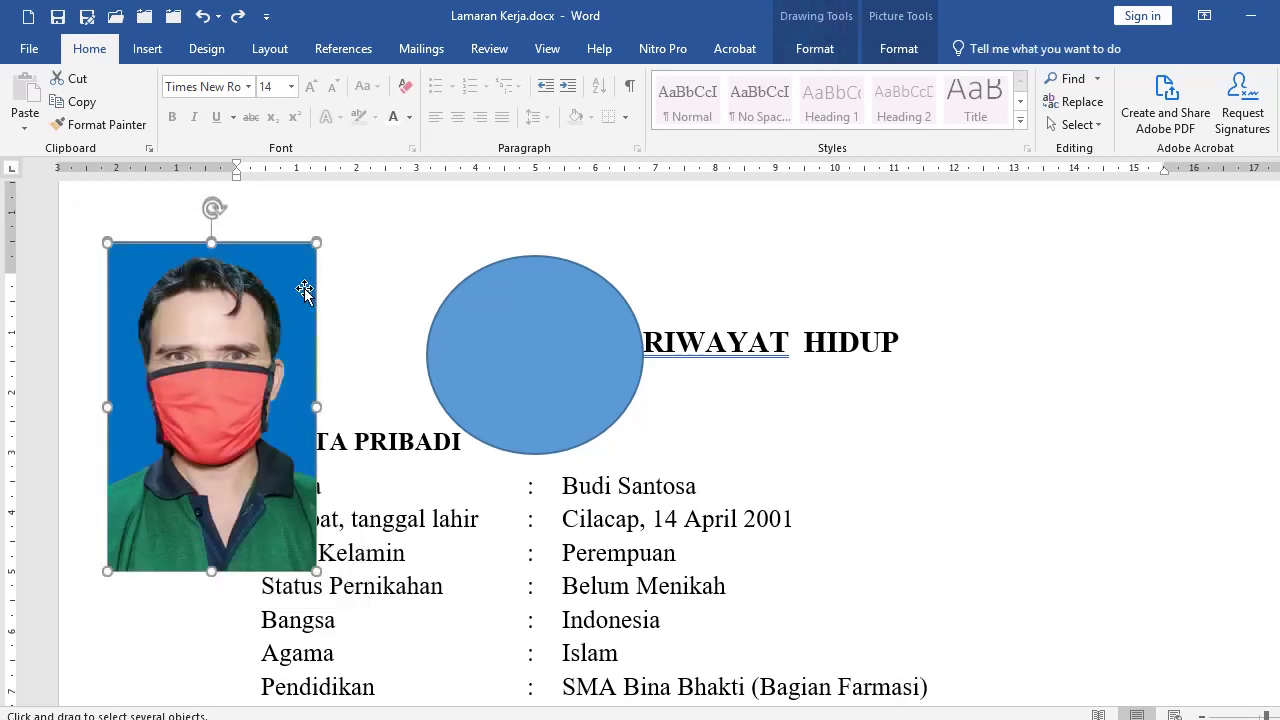
drag(305, 290, 1150, 312)
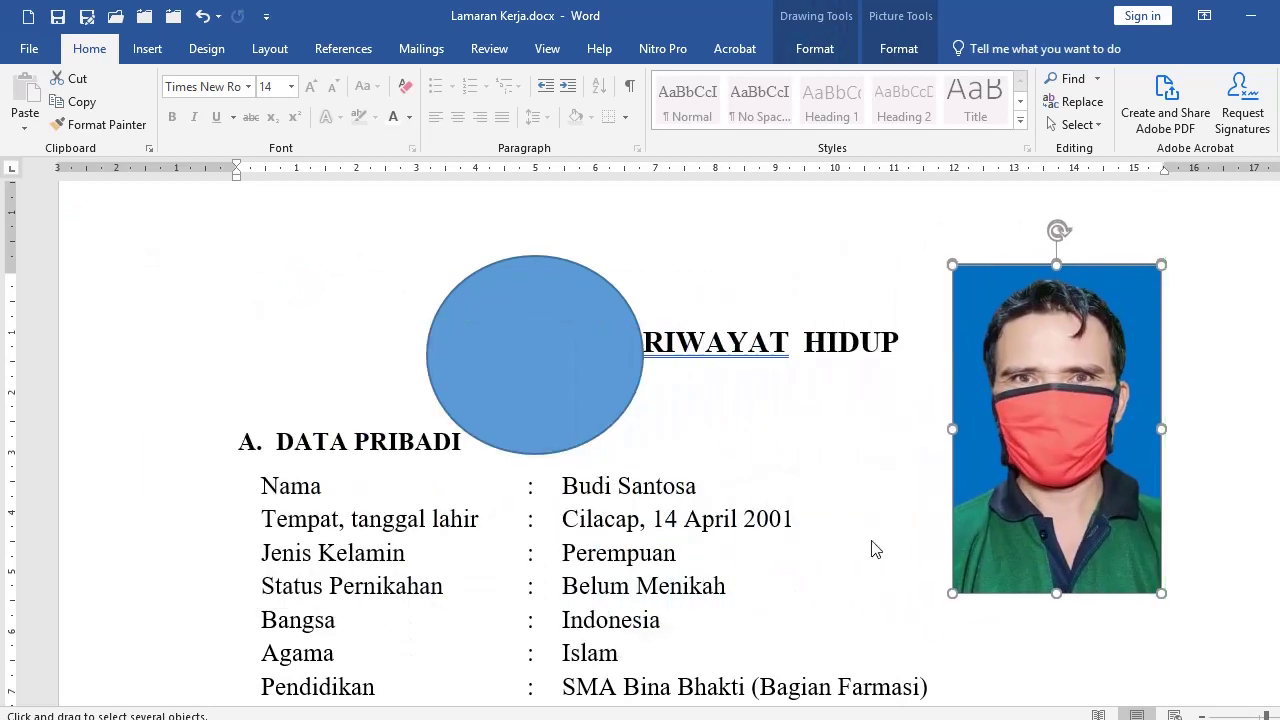
drag(977, 371, 185, 335)
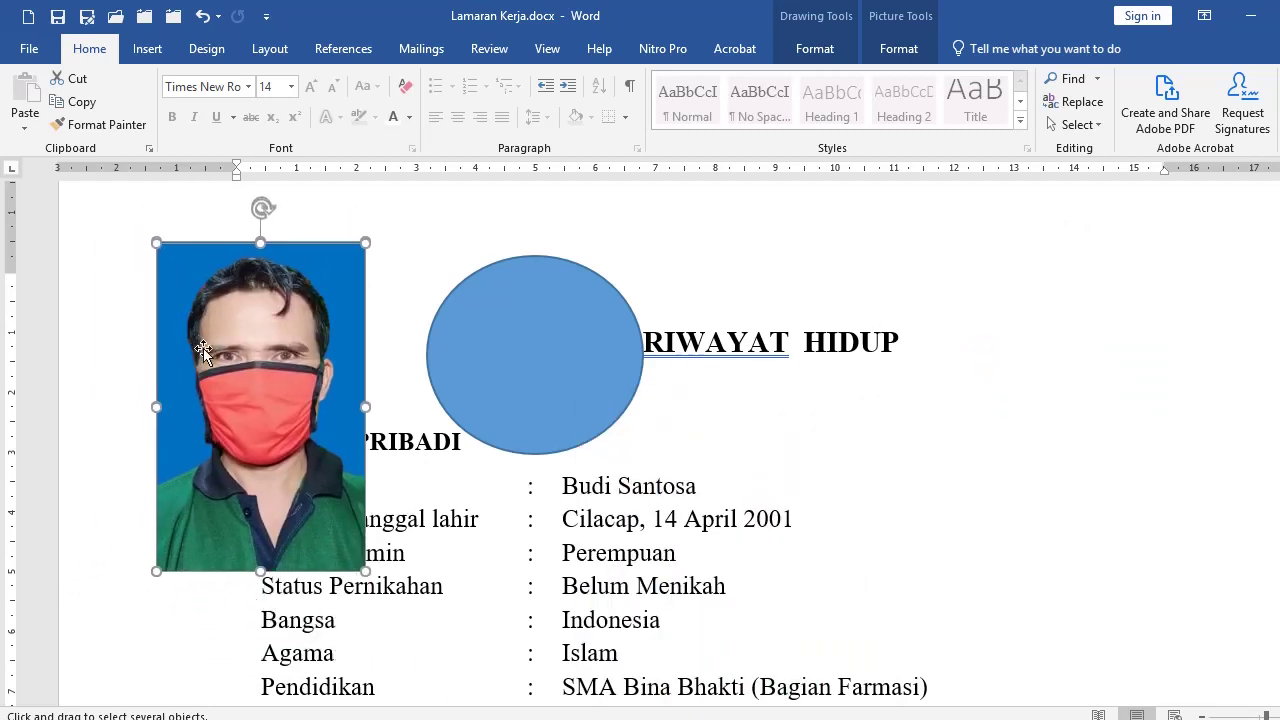
- Toggle Select Objects mode off and back on
click(1075, 124)
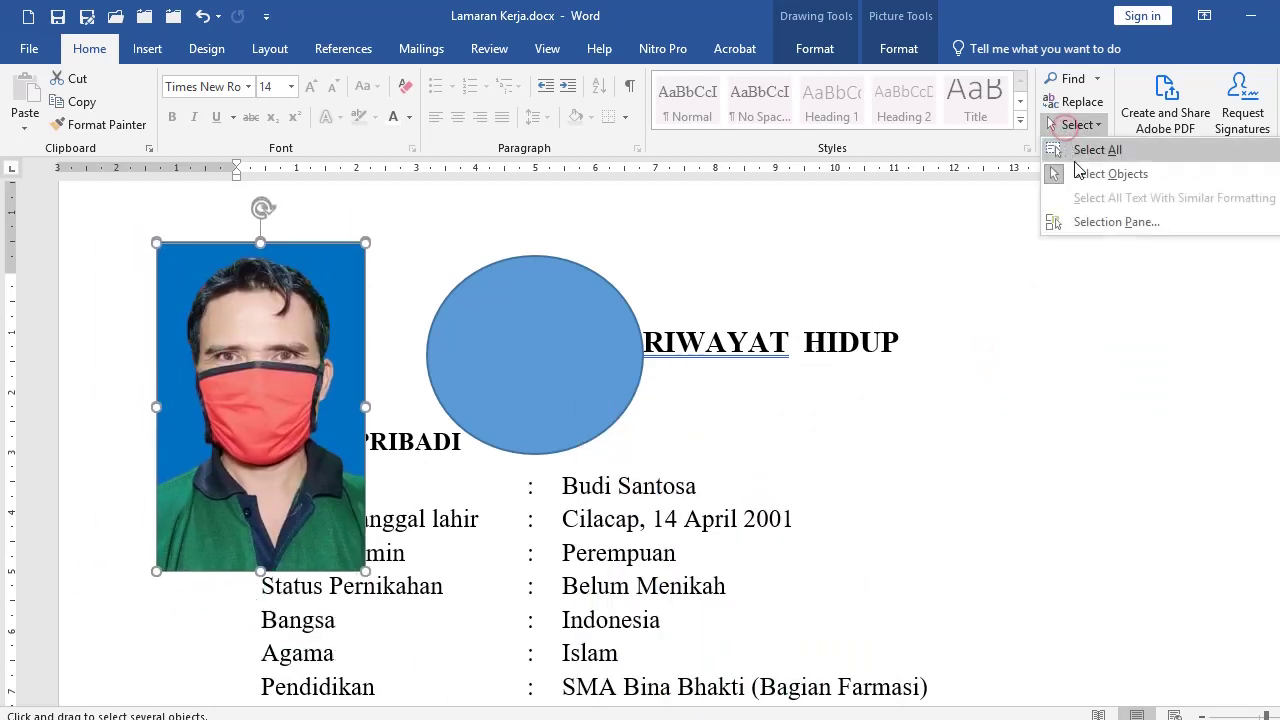
click(1078, 171)
click(1075, 124)
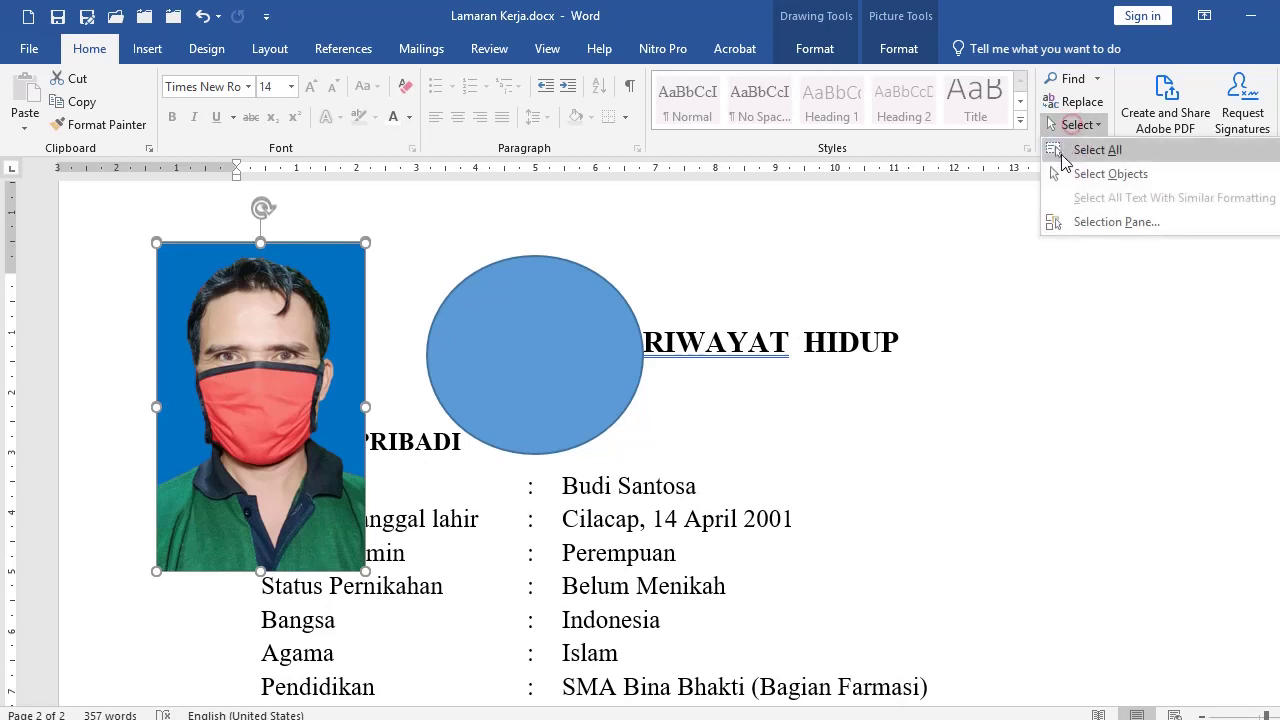
click(1078, 171)
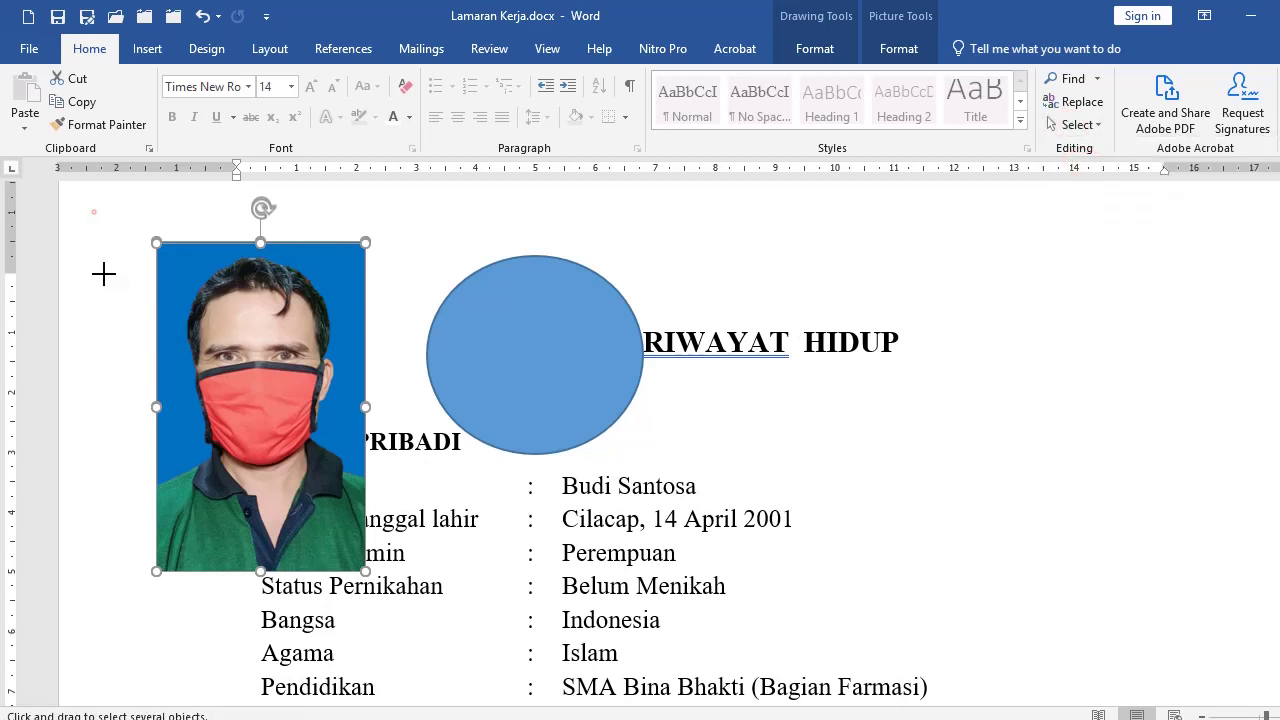
- Box-select the photo and circle, move them right and back, then select only the circle
drag(93, 211, 742, 635)
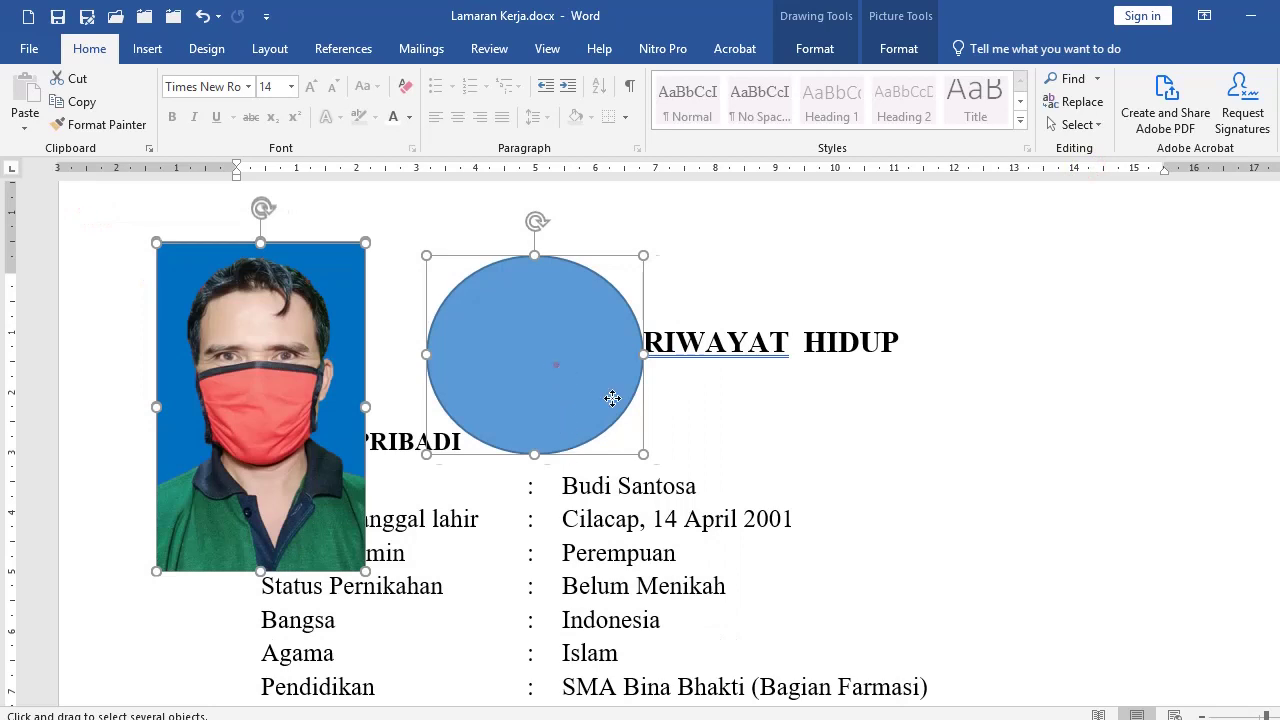
drag(611, 397, 1030, 465)
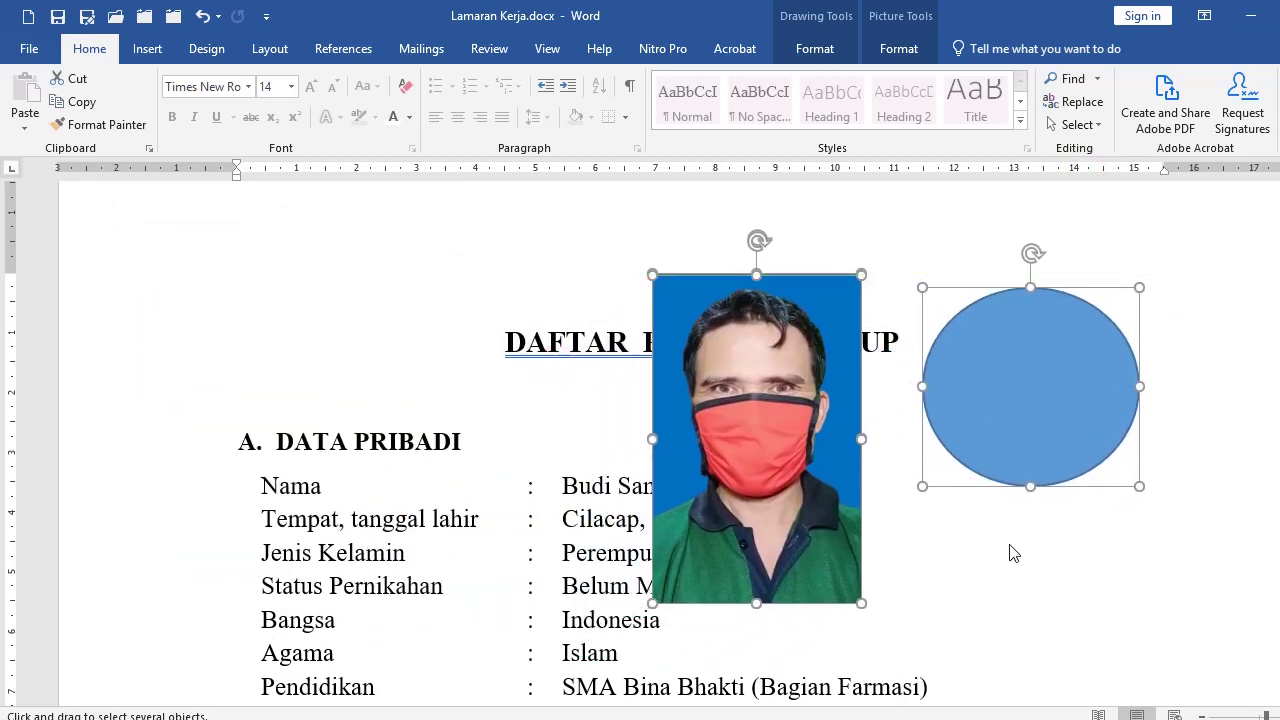
drag(720, 548, 397, 520)
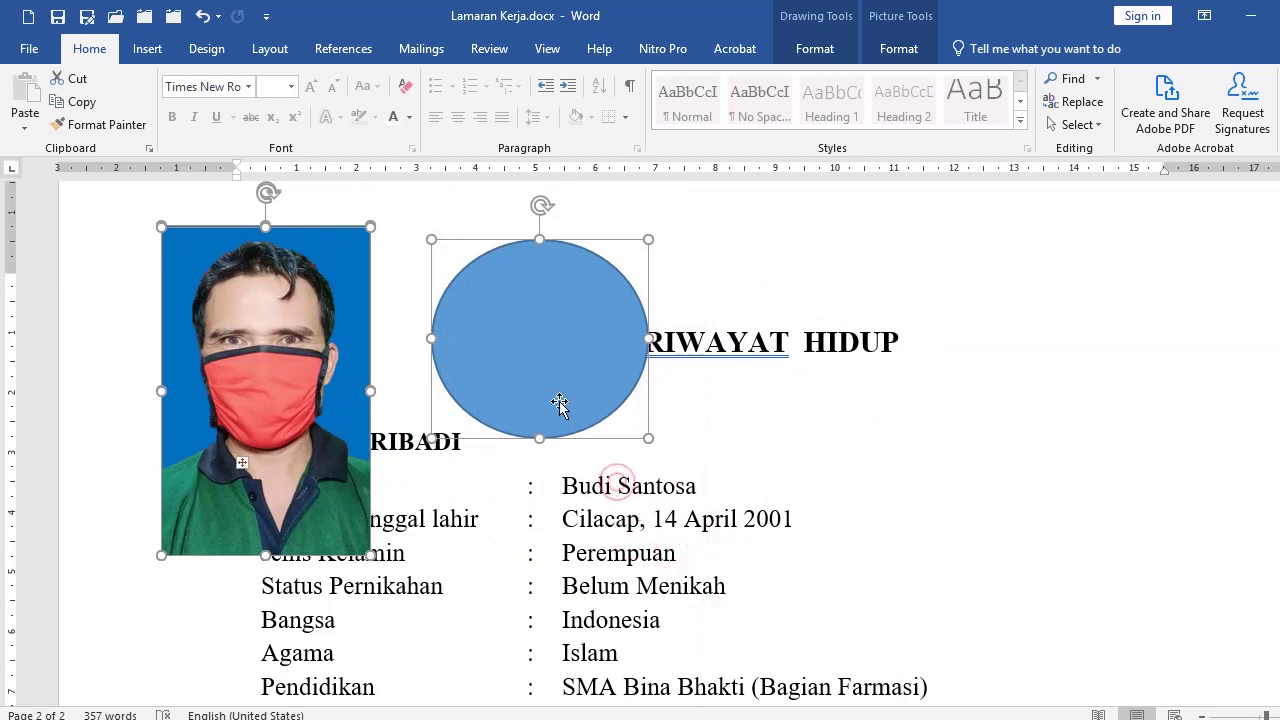
click(586, 448)
click(548, 365)
click(548, 363)
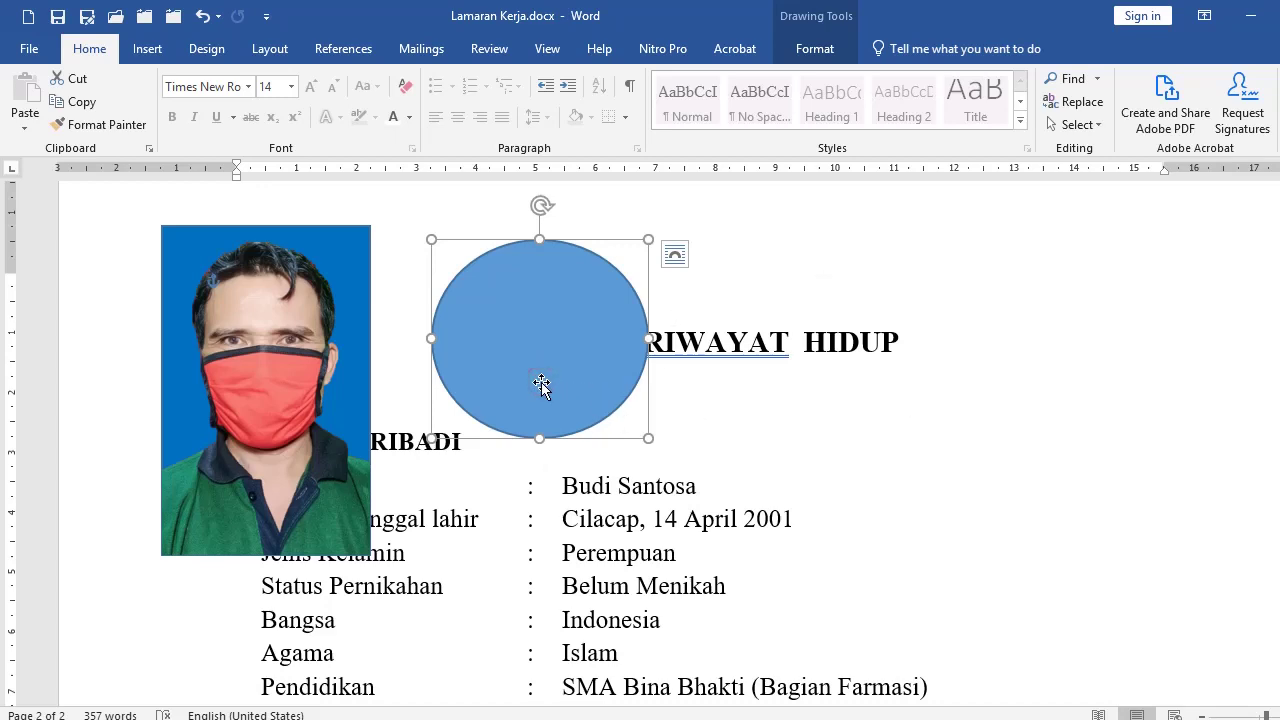
- Delete the blue circle, then nudge the photo and undo it back to its original spot
key(Delete)
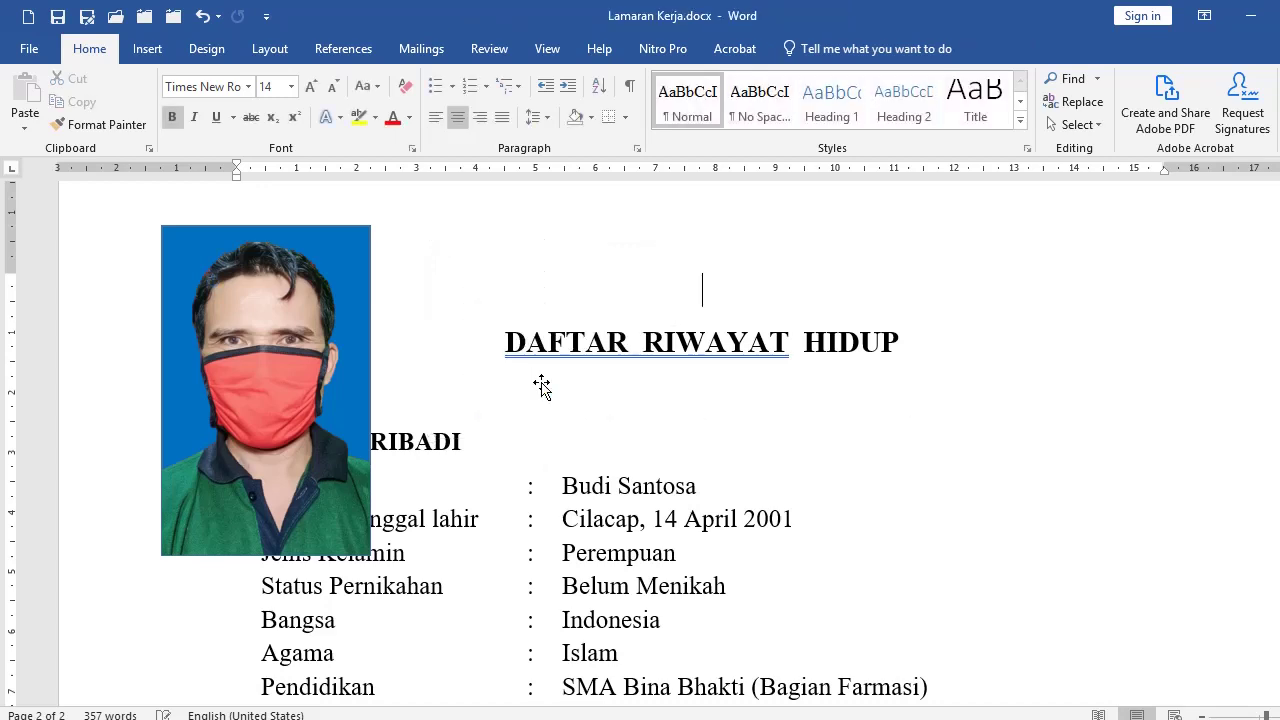
click(296, 362)
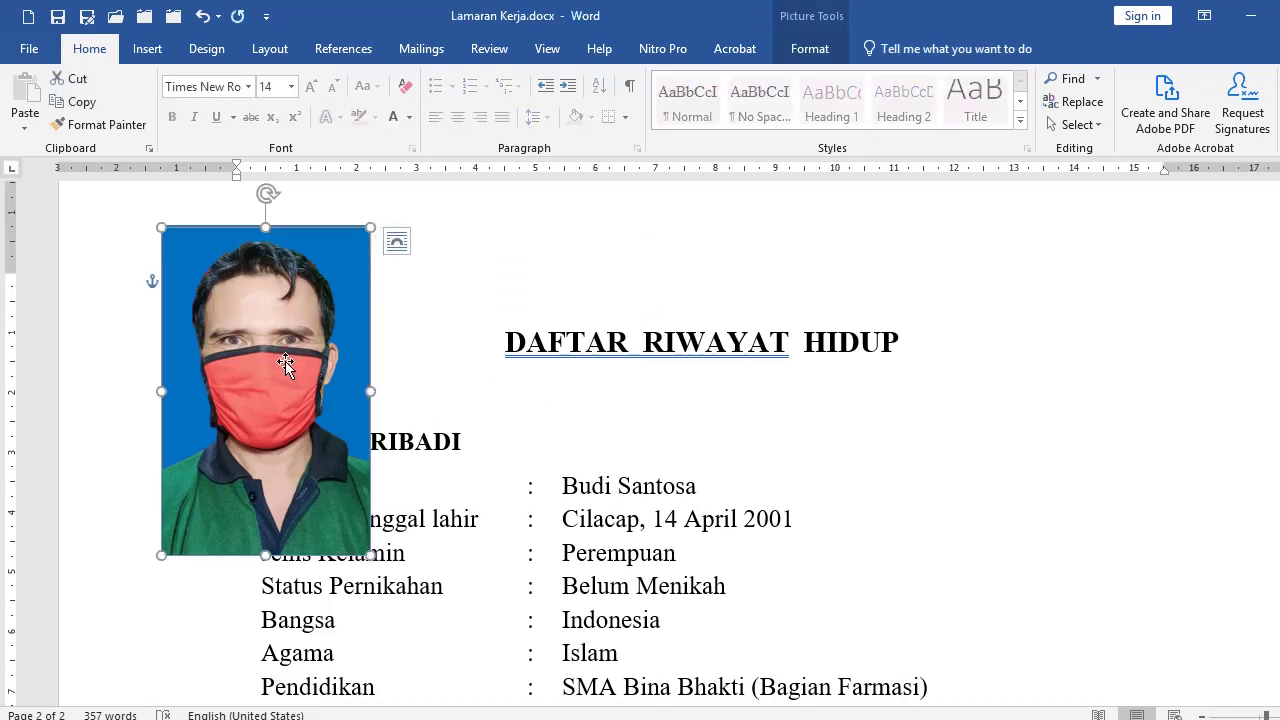
drag(284, 361, 294, 345)
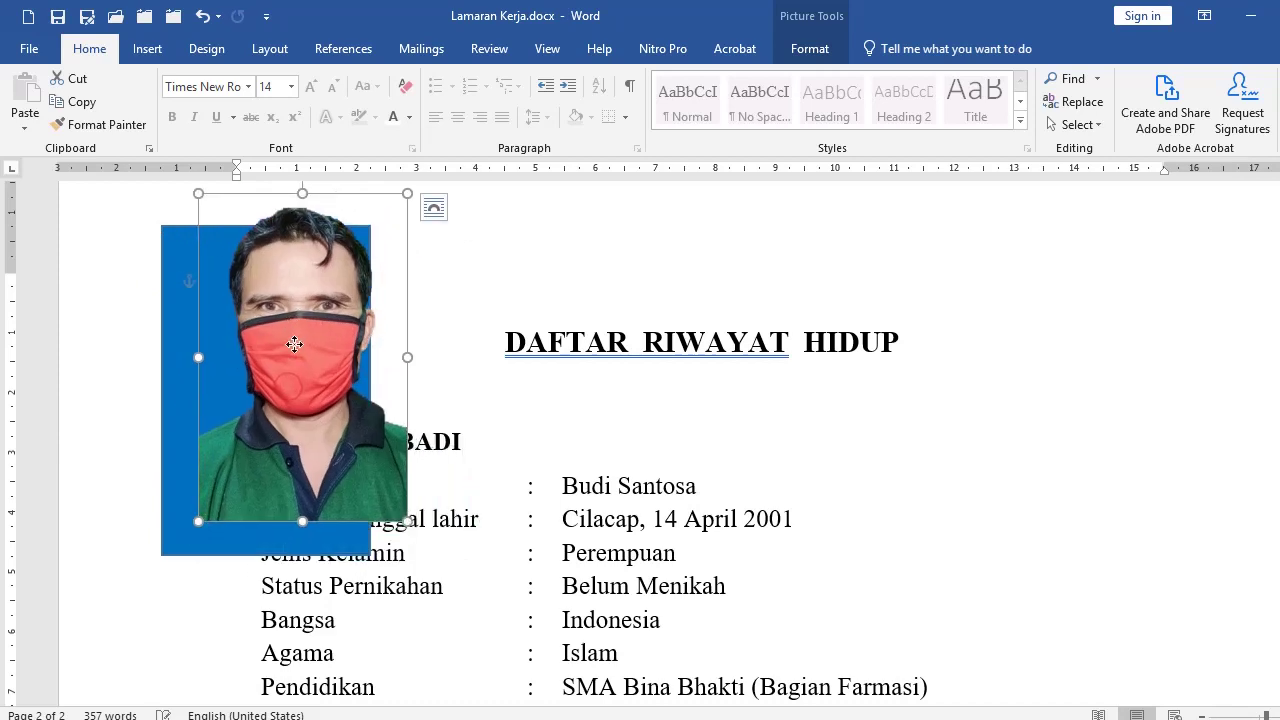
click(202, 16)
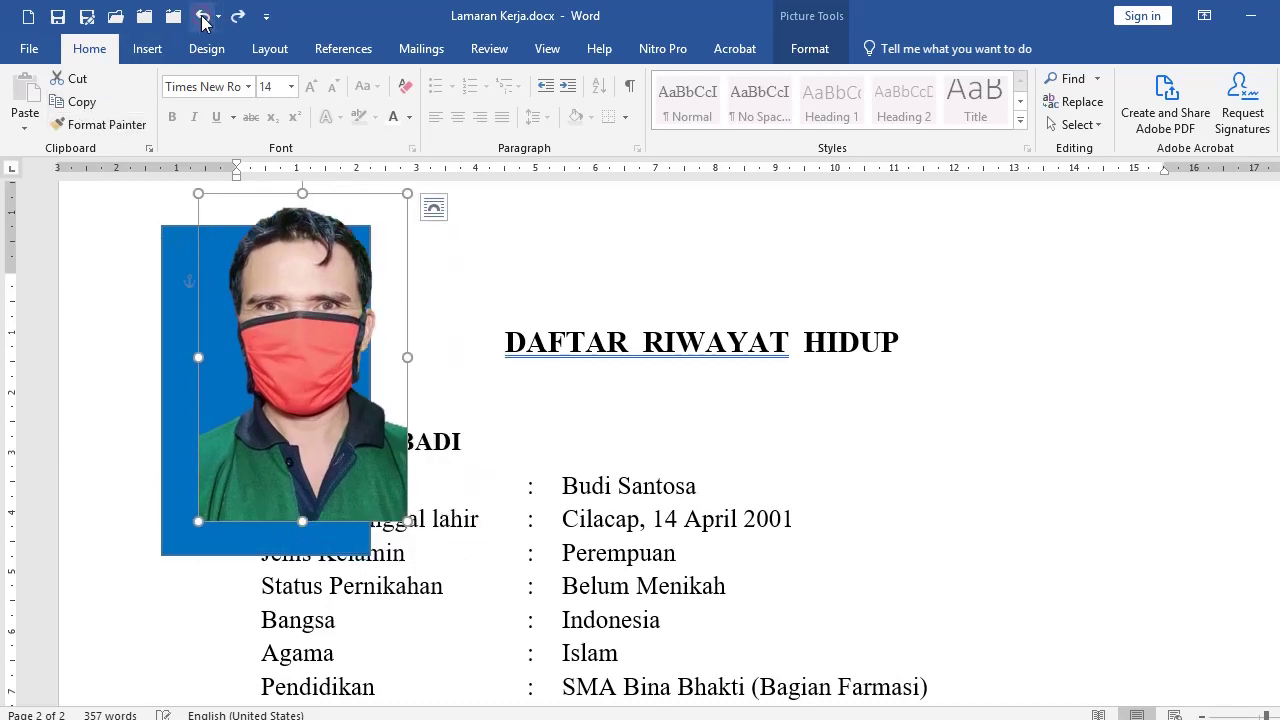
click(202, 16)
click(202, 16)
click(202, 16)
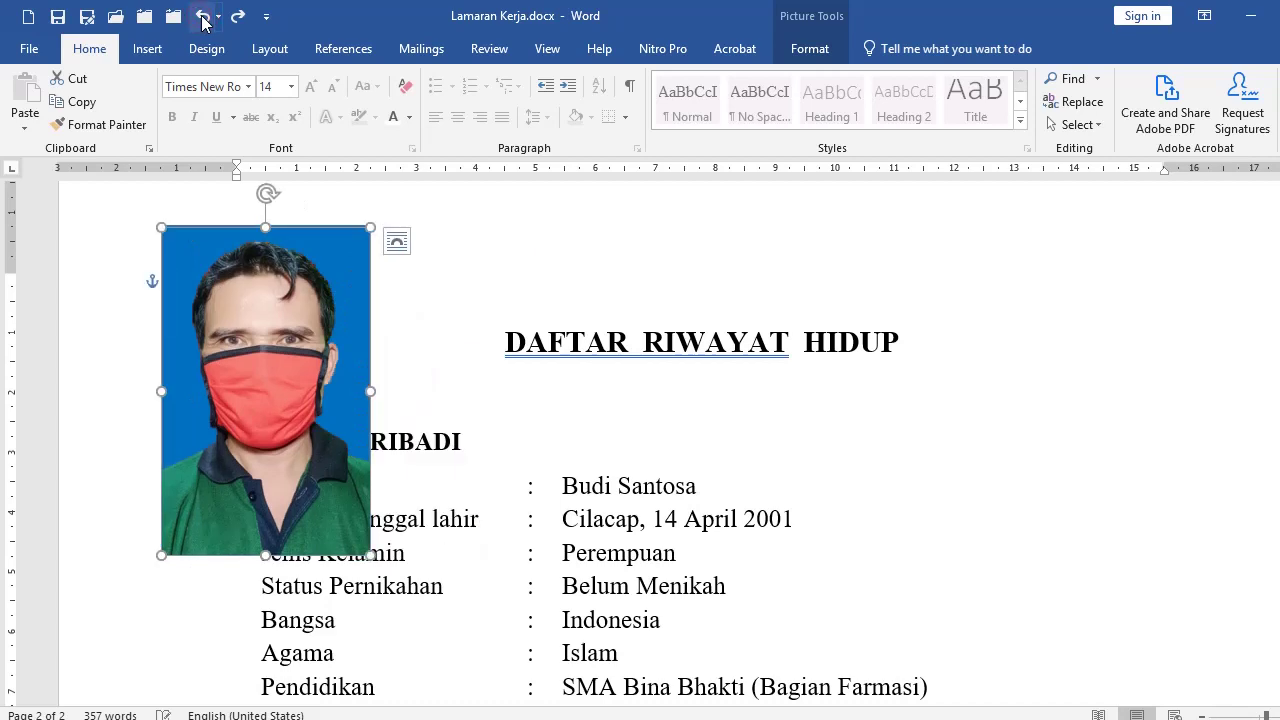
- Marquee-select the photo with its backdrop, group them, and move the group slightly lower
click(1078, 124)
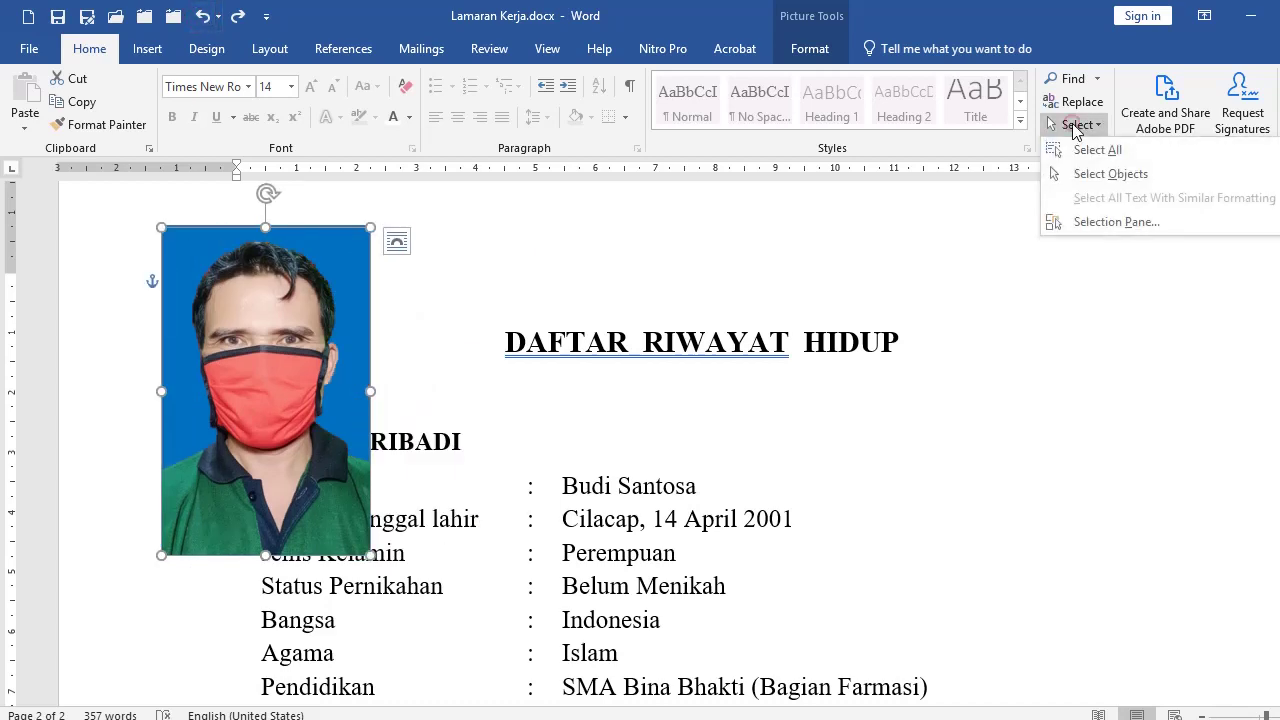
click(1097, 177)
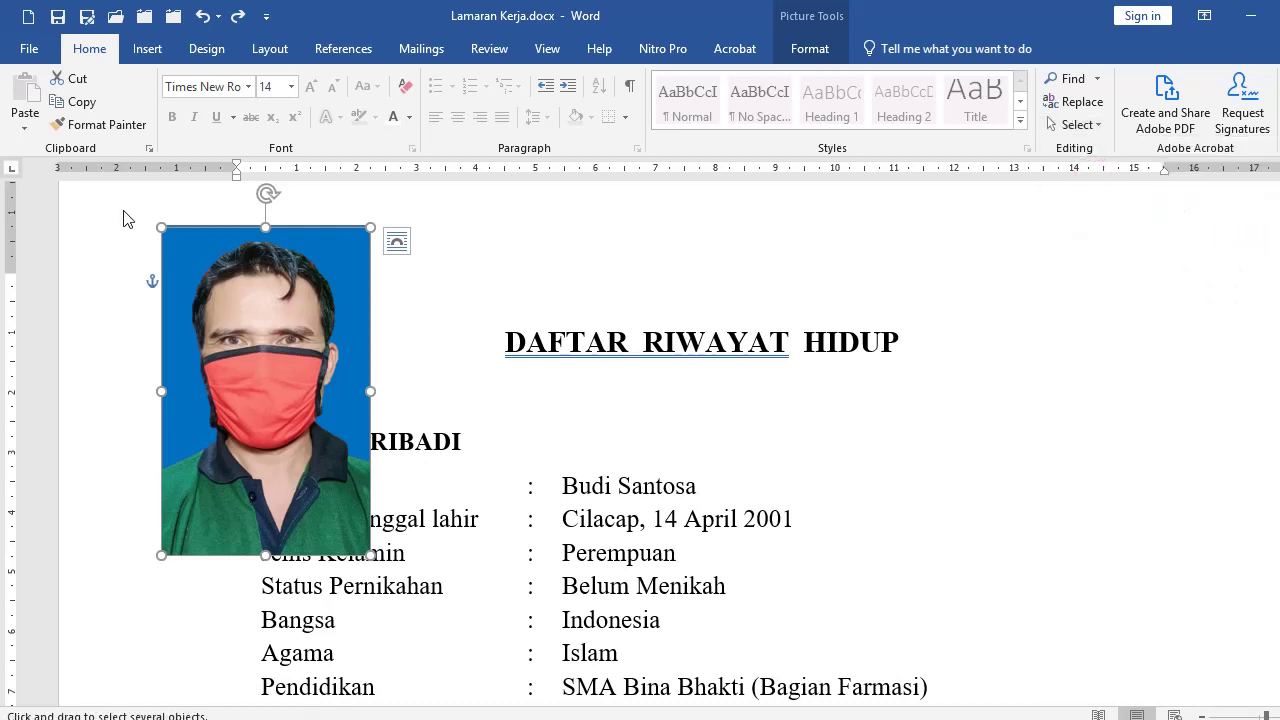
drag(122, 209, 444, 608)
drag(444, 608, 449, 563)
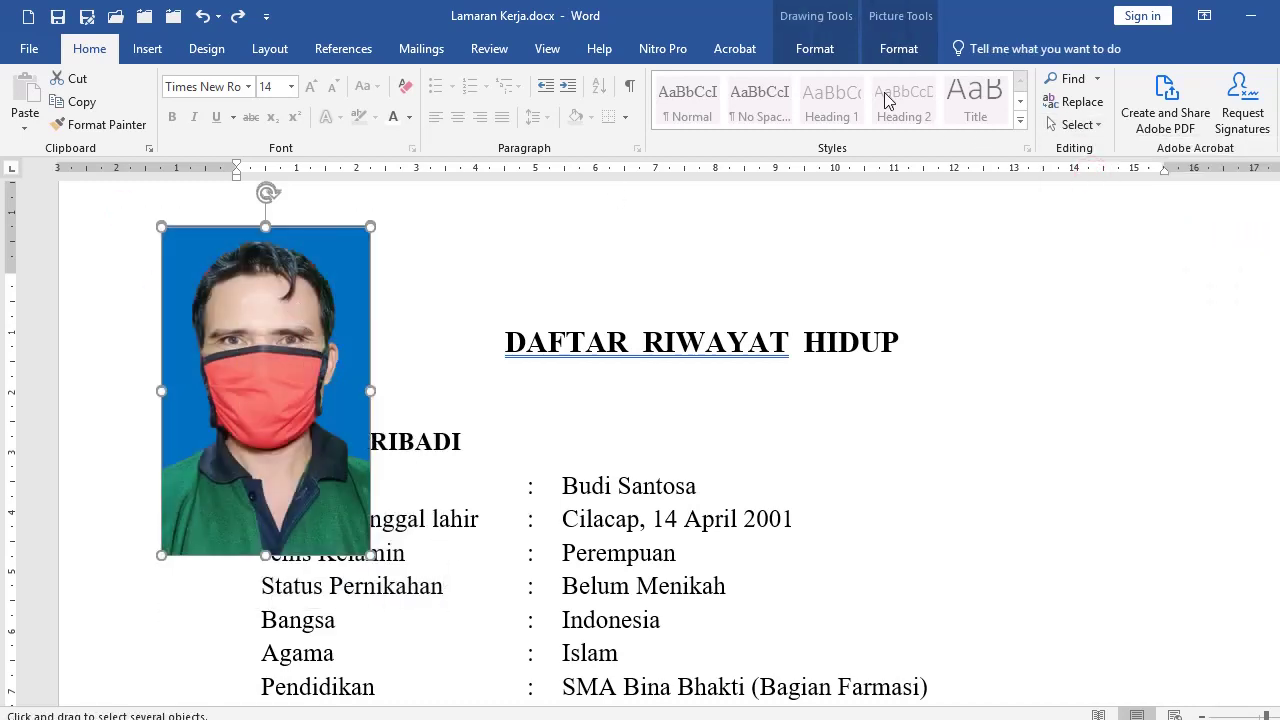
click(900, 50)
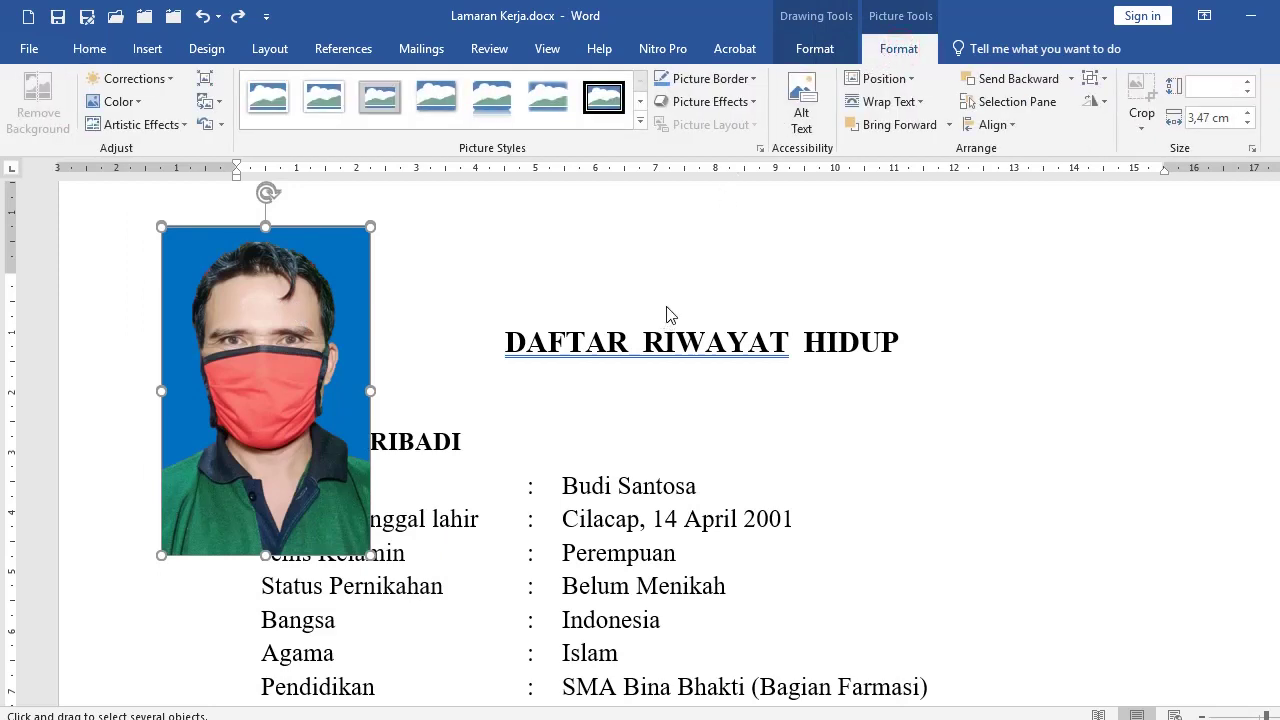
right_click(310, 296)
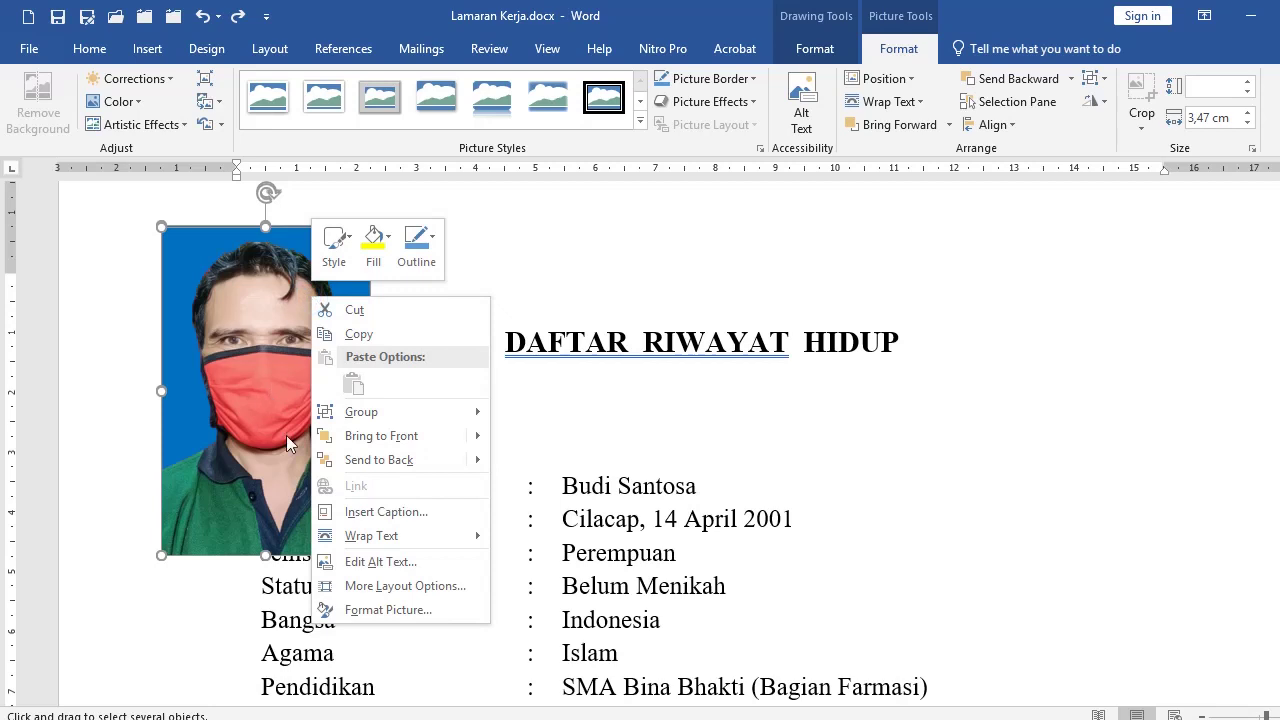
mouse_move(352, 421)
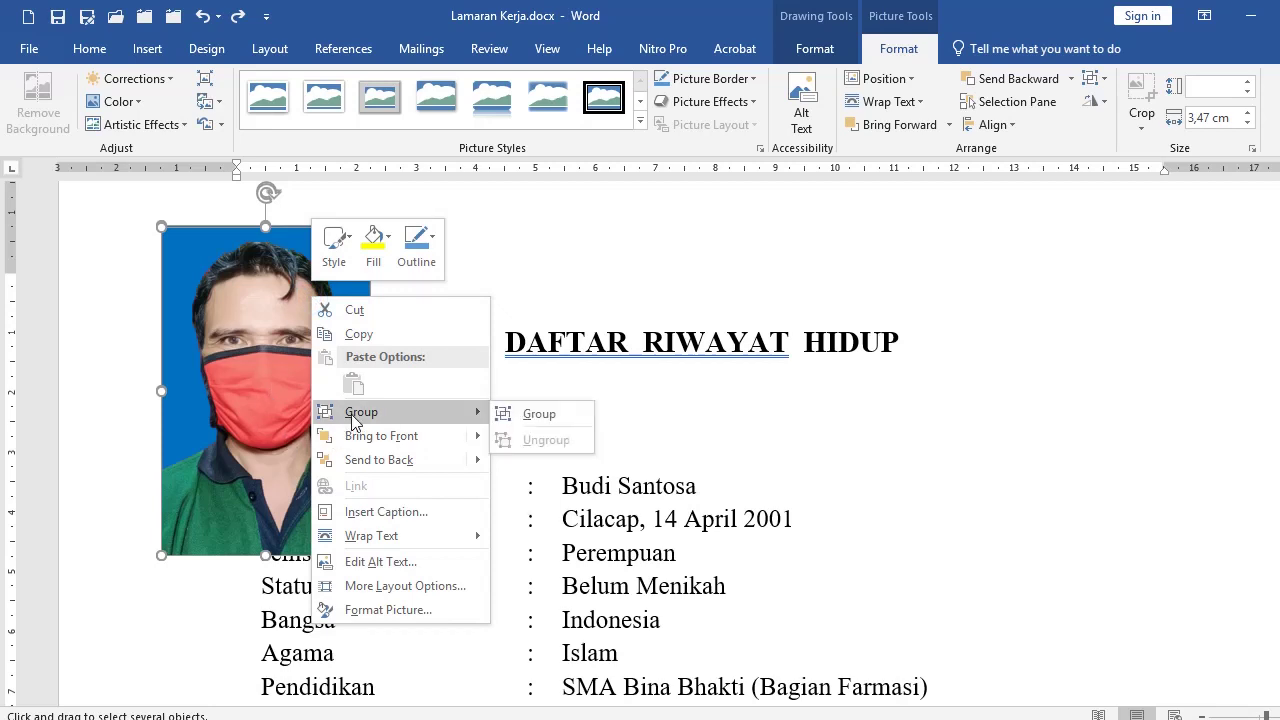
click(509, 414)
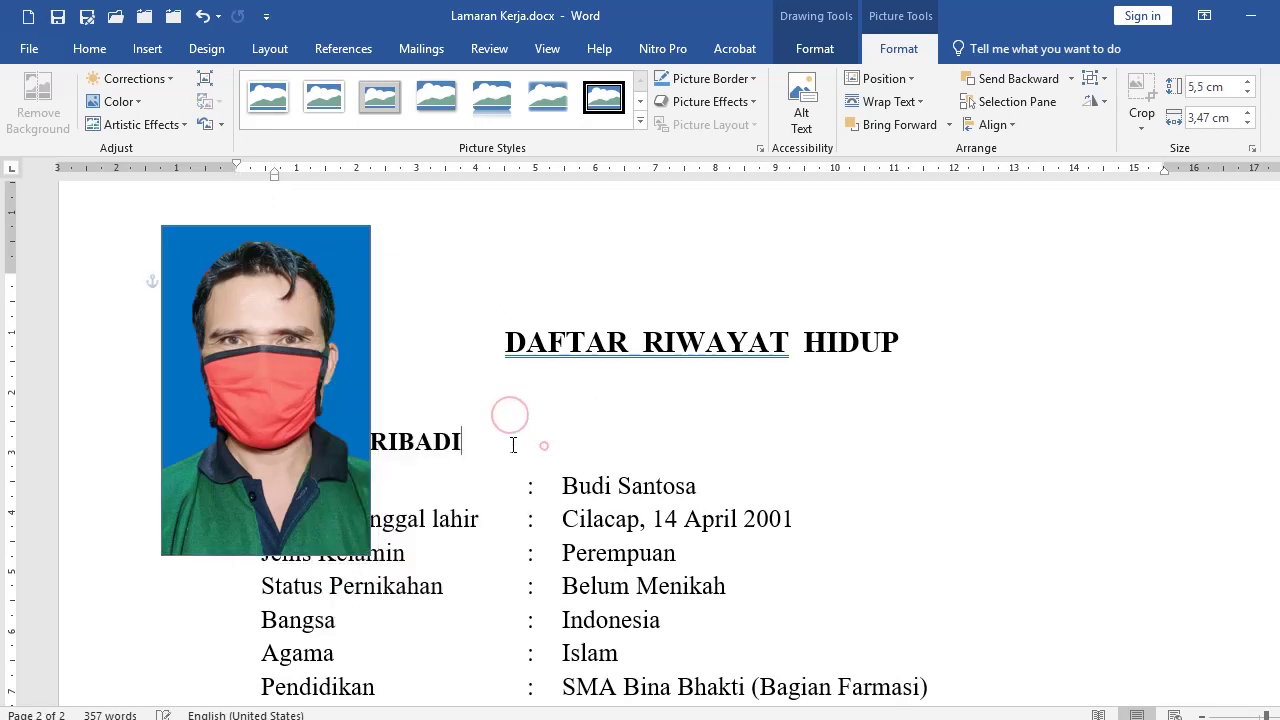
click(266, 330)
mouse_move(266, 332)
mouse_down()
mouse_move(729, 390)
mouse_move(268, 392)
mouse_up()
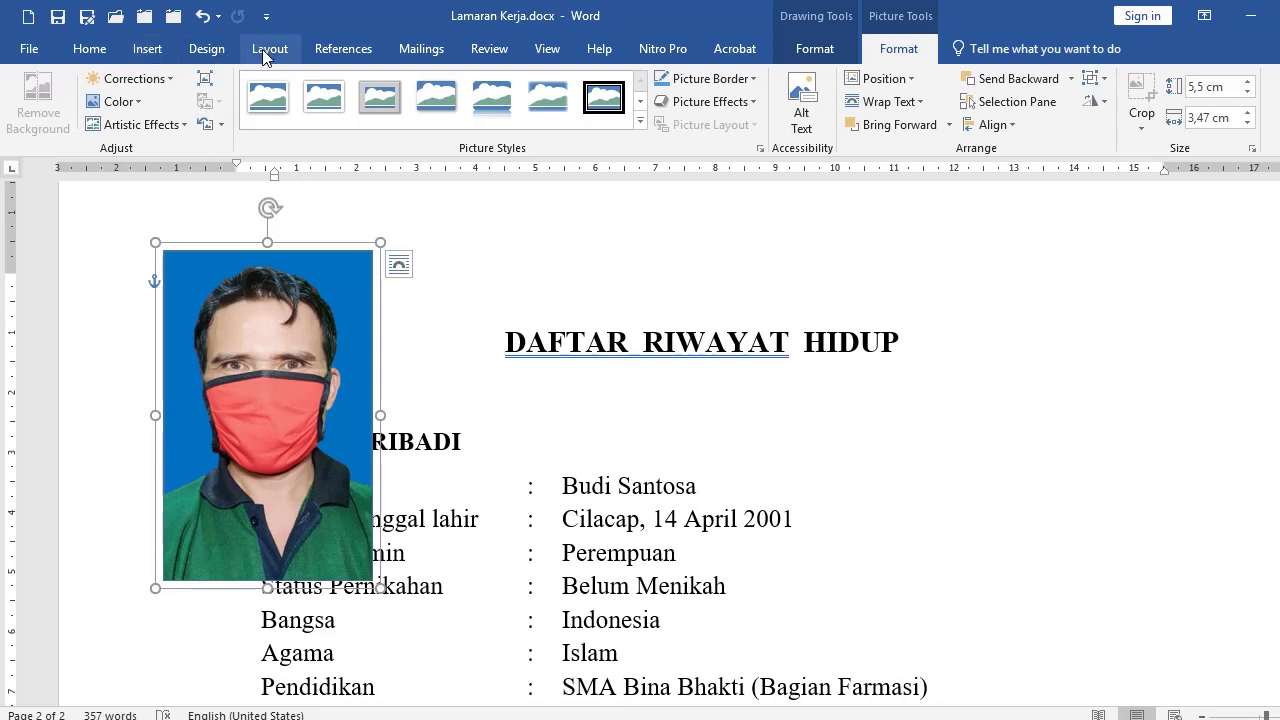
- Draw a rectangle over the heading and give it the white-fill green-outline shape style
click(148, 50)
click(205, 125)
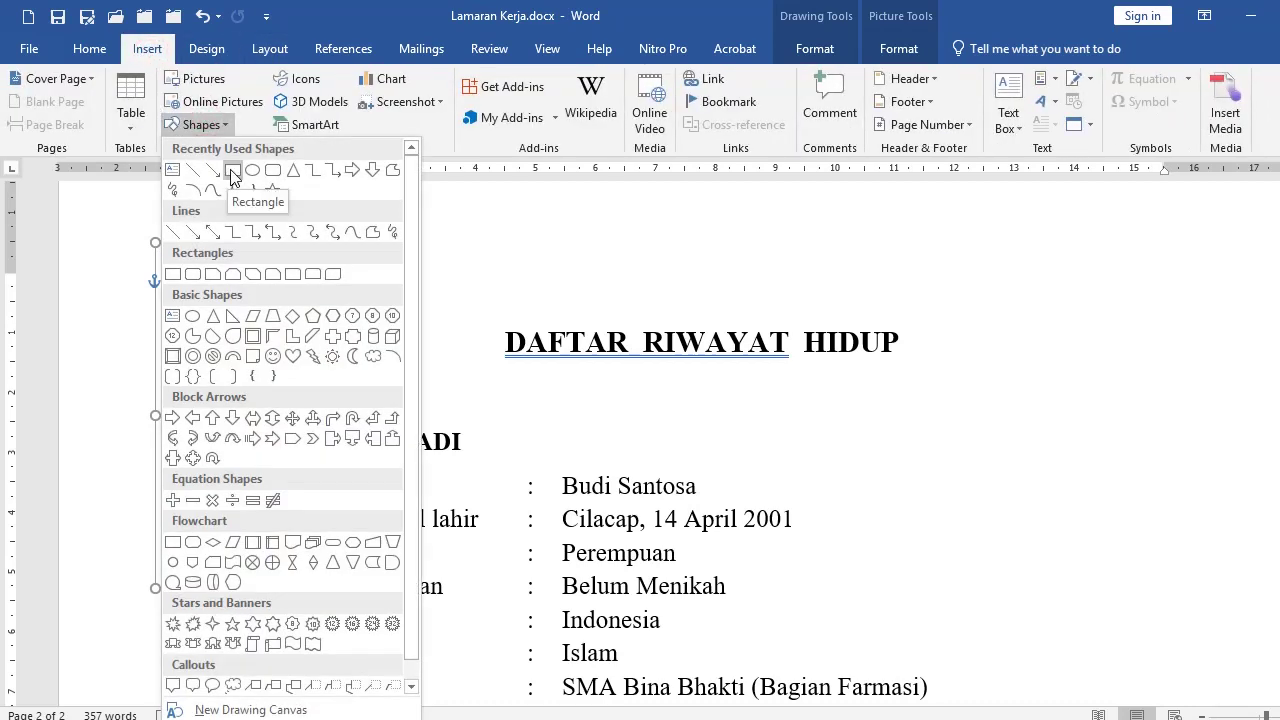
click(488, 260)
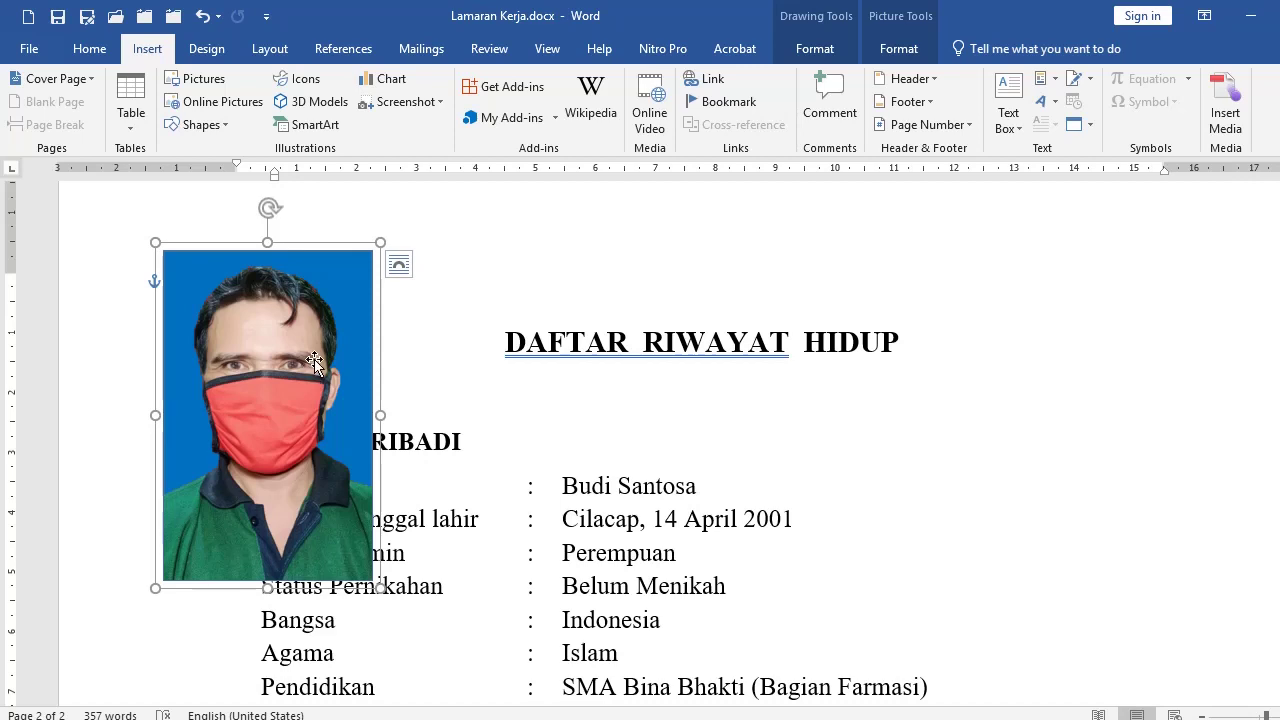
click(523, 290)
click(201, 124)
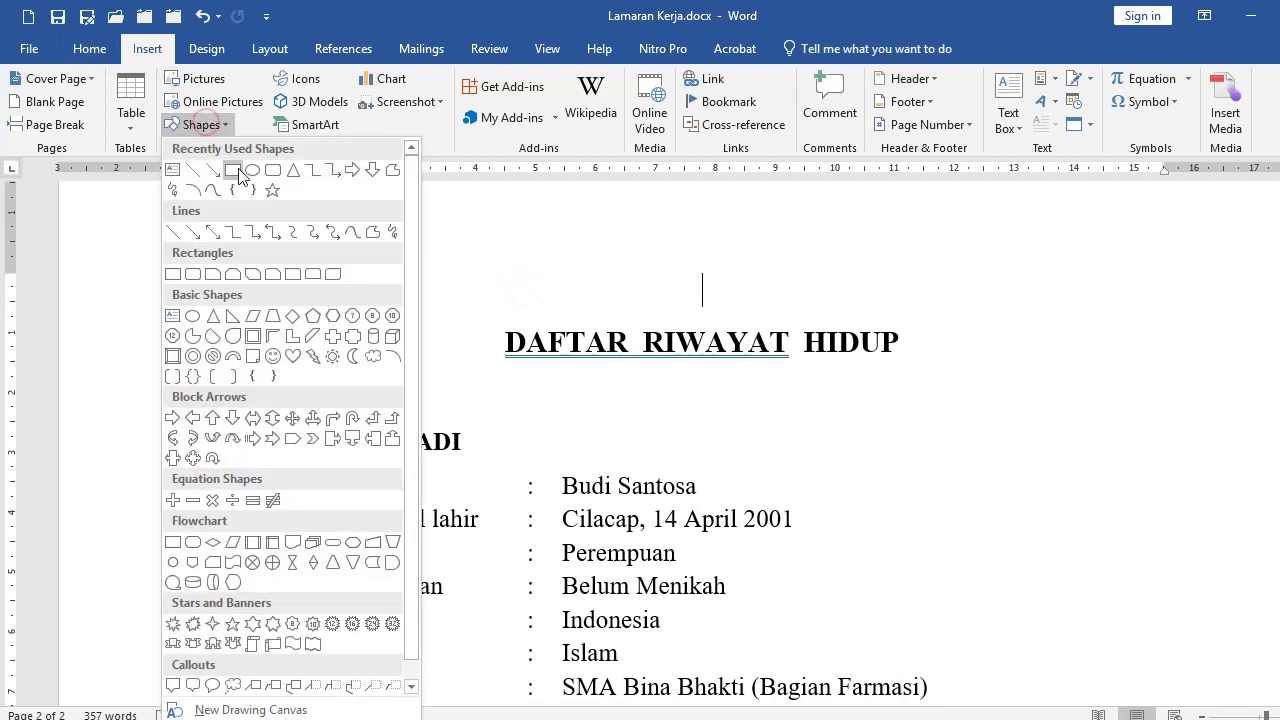
click(236, 168)
drag(488, 253, 650, 399)
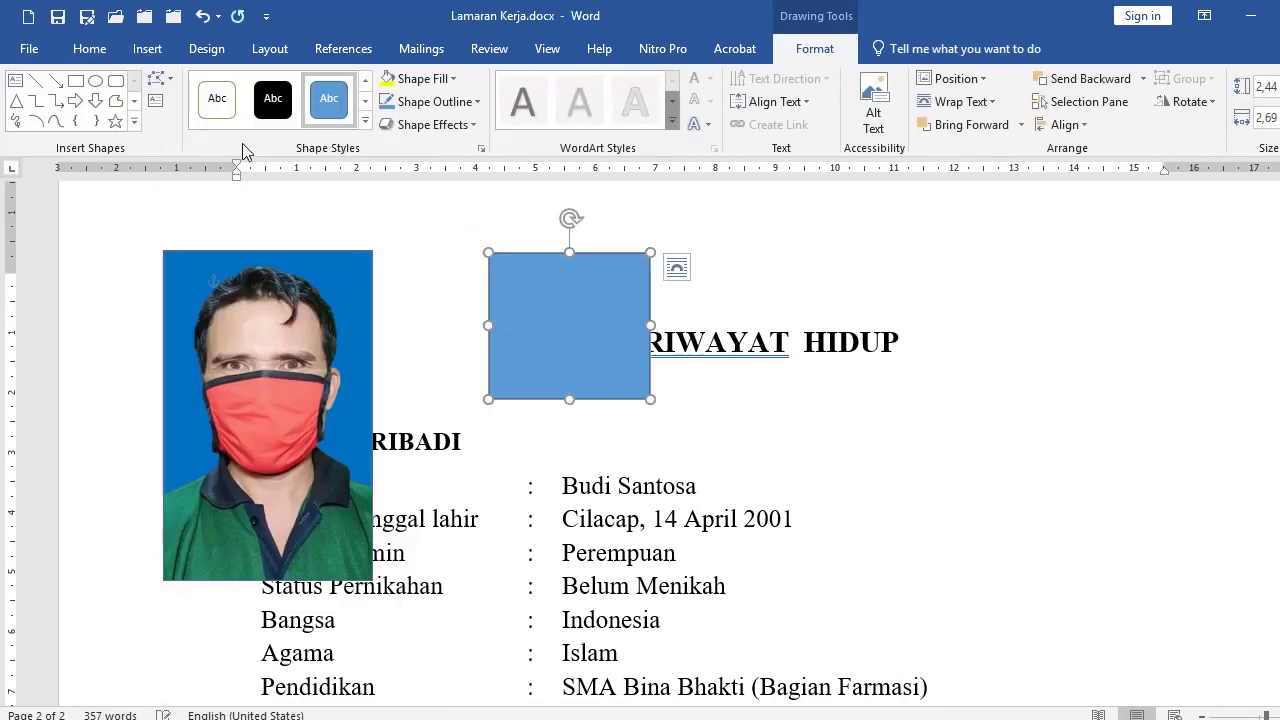
click(216, 102)
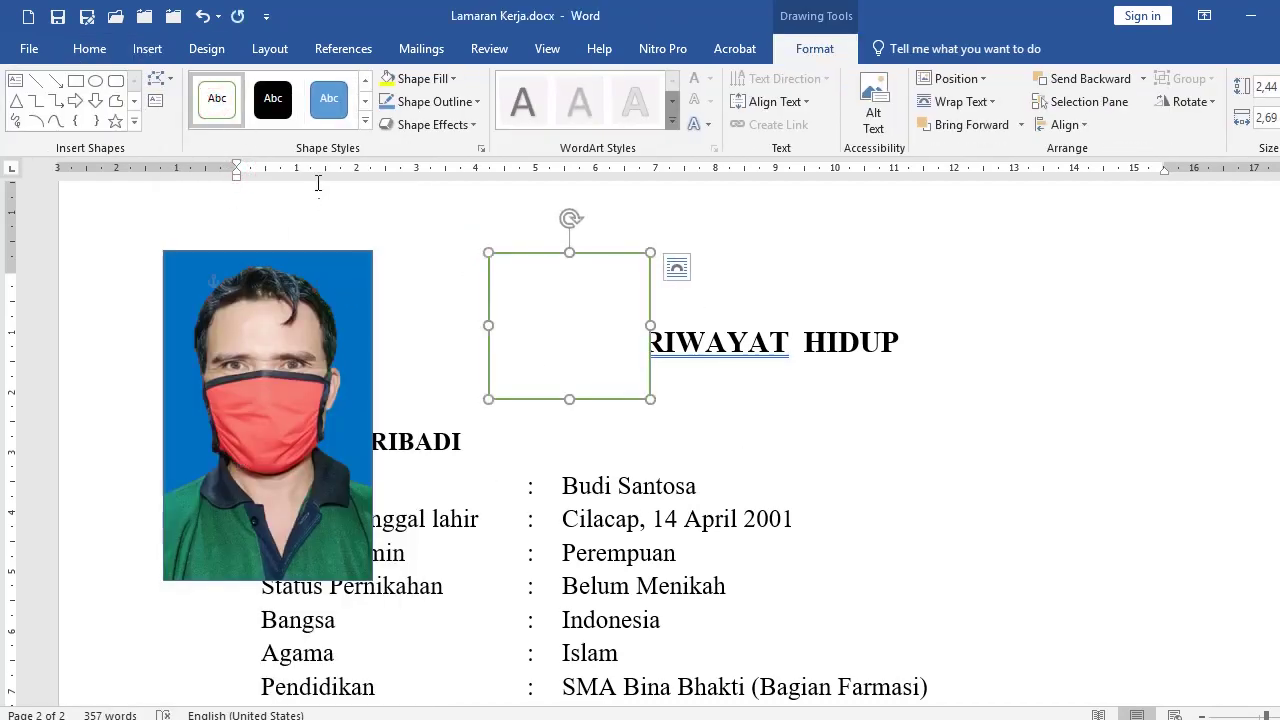
click(767, 391)
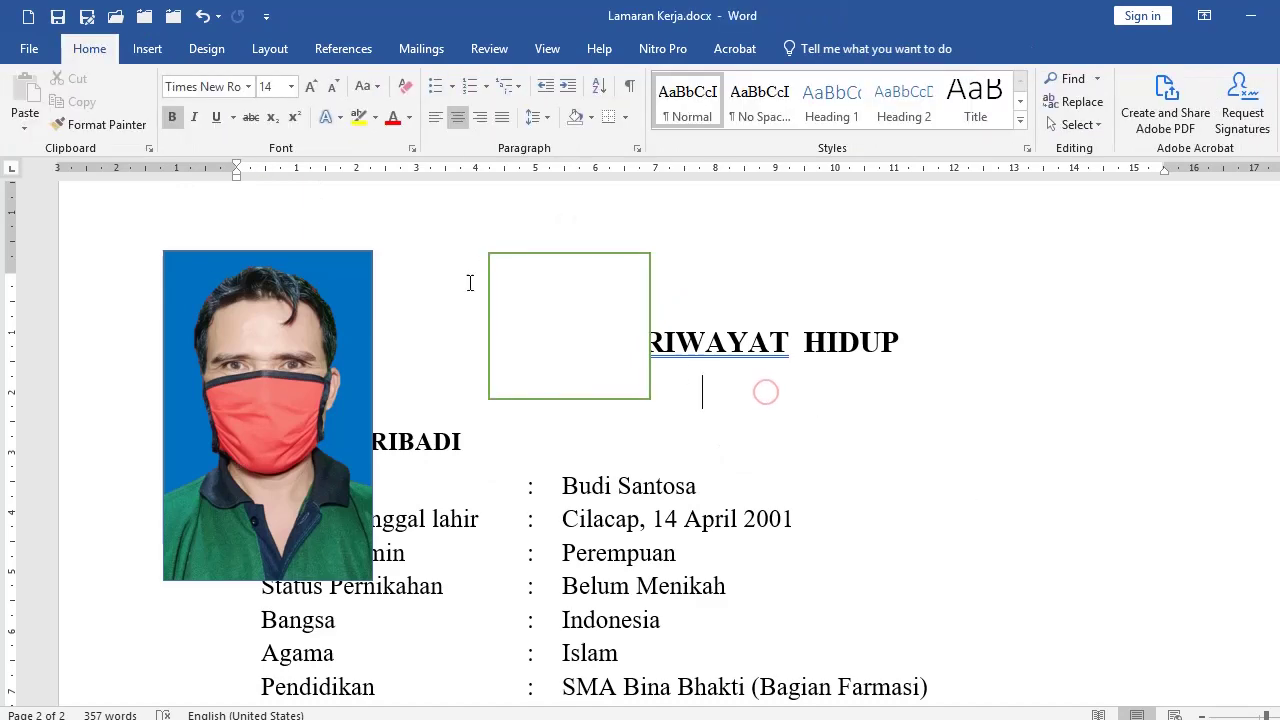
- Draw a snipped-corner rectangle below the heading and an oval to its right
click(148, 49)
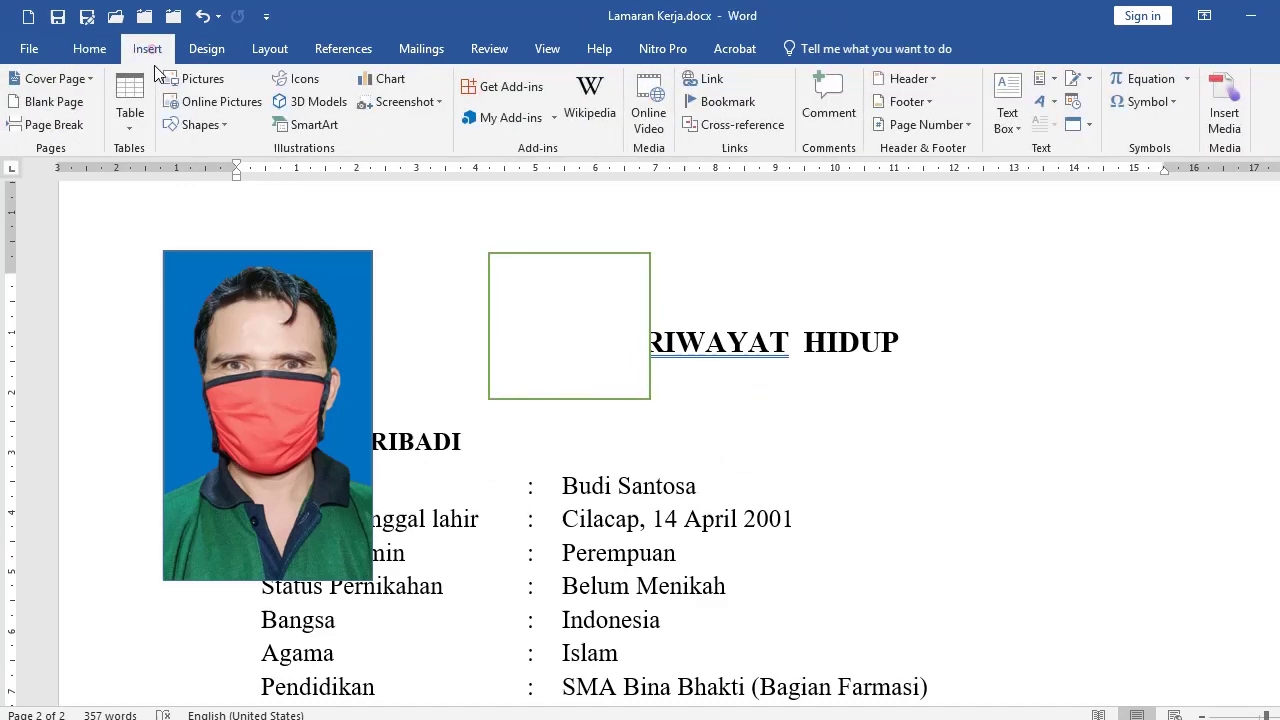
click(197, 124)
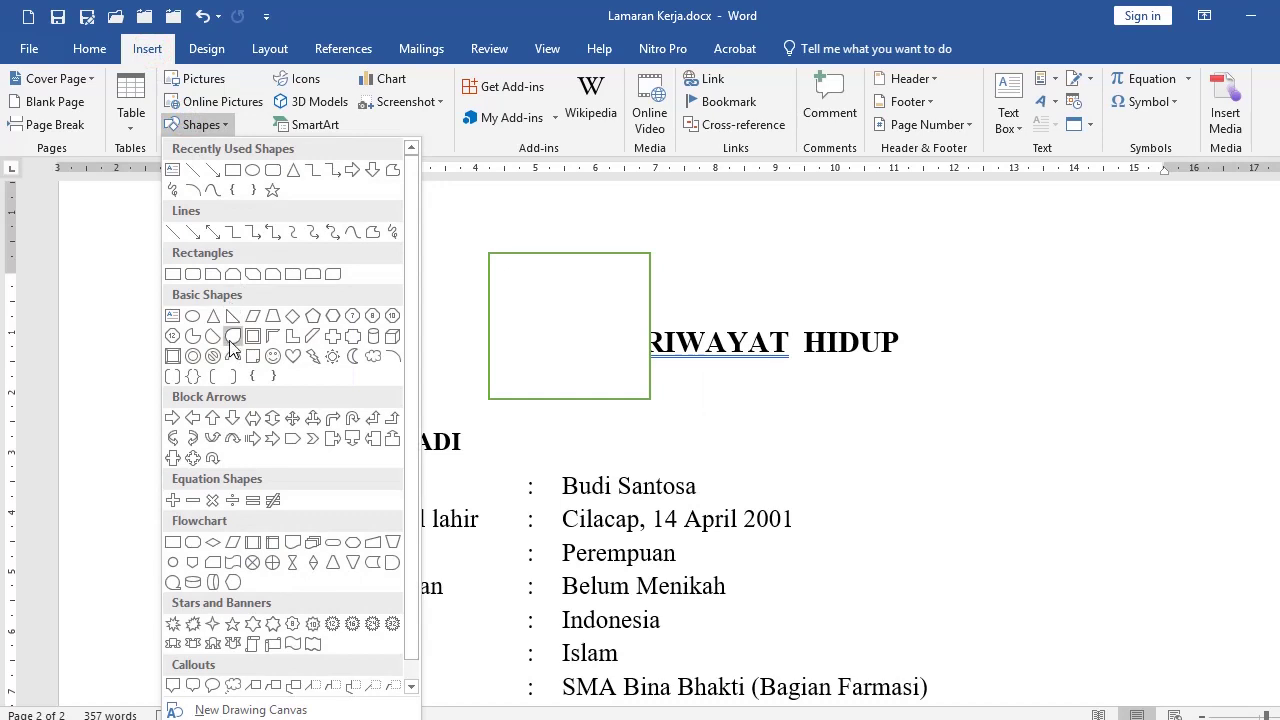
click(214, 277)
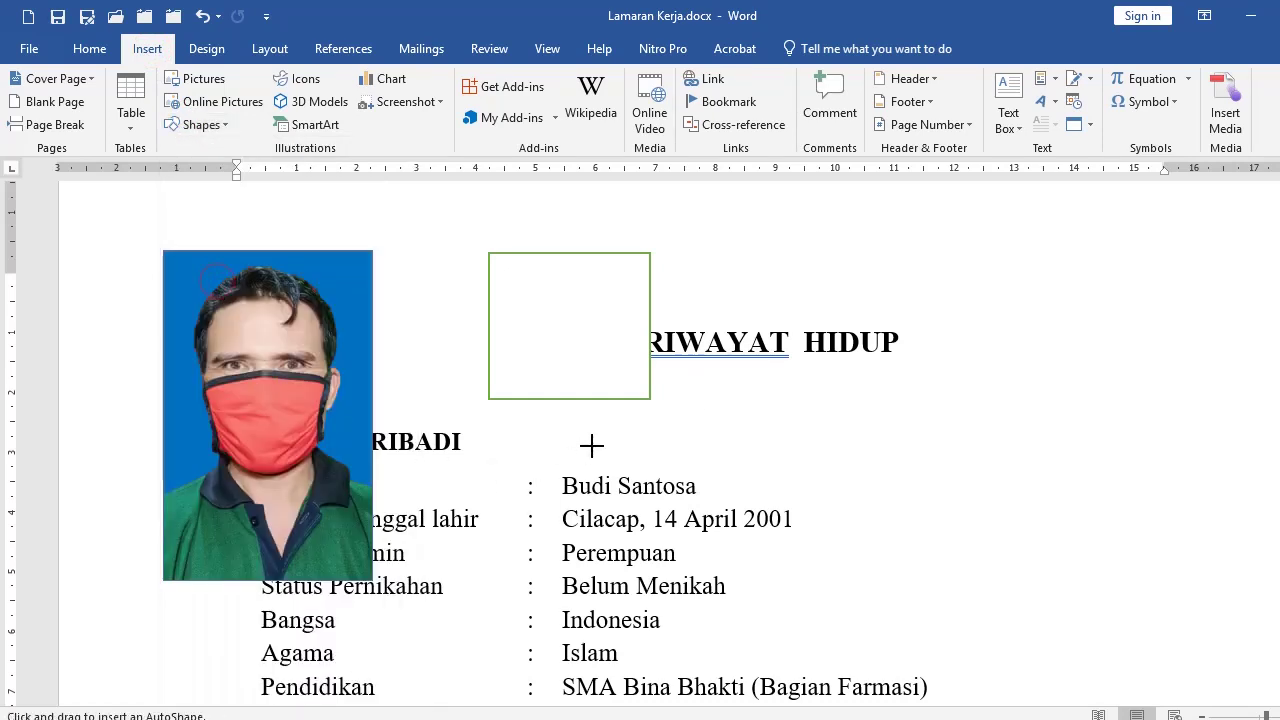
drag(591, 446, 920, 585)
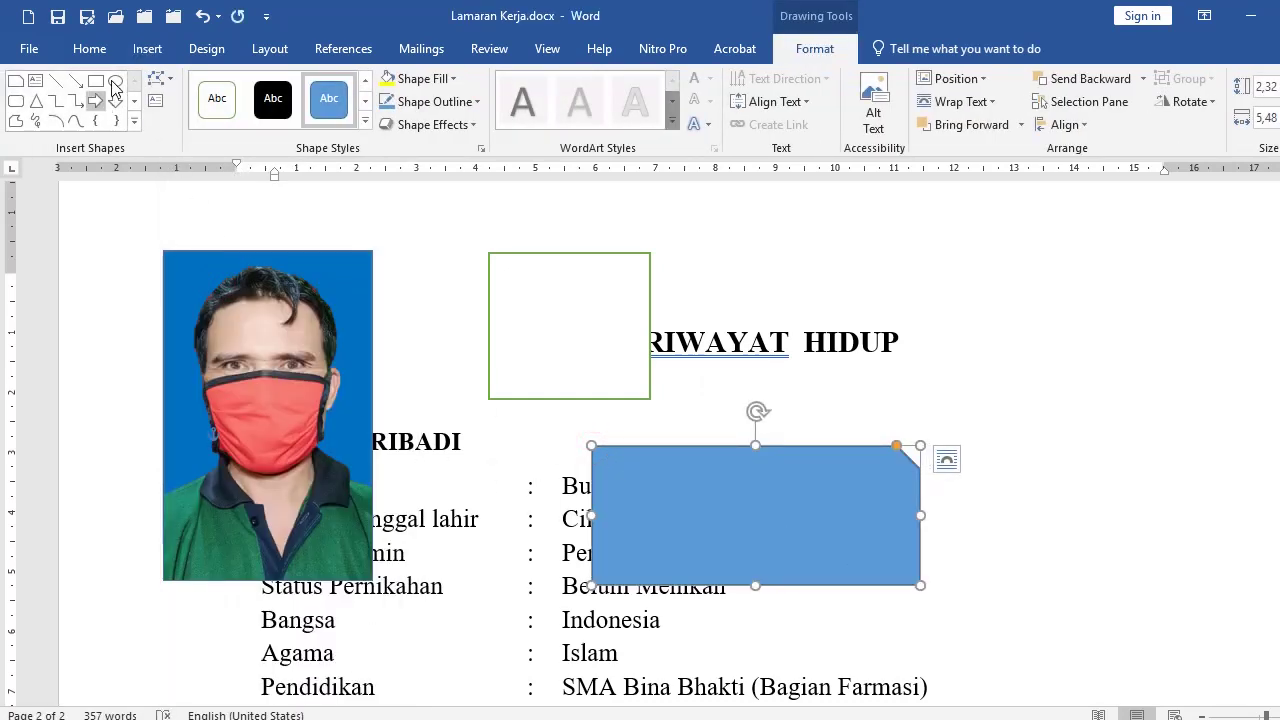
click(114, 80)
drag(728, 254, 977, 402)
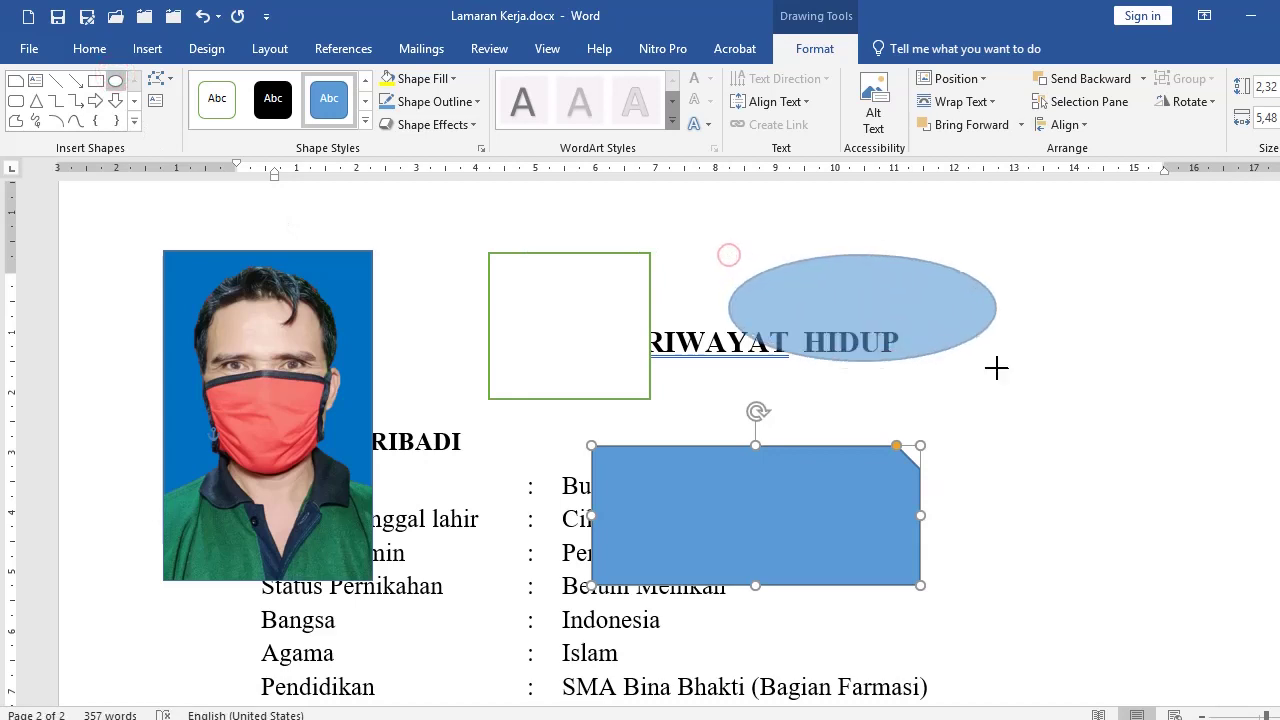
click(1143, 420)
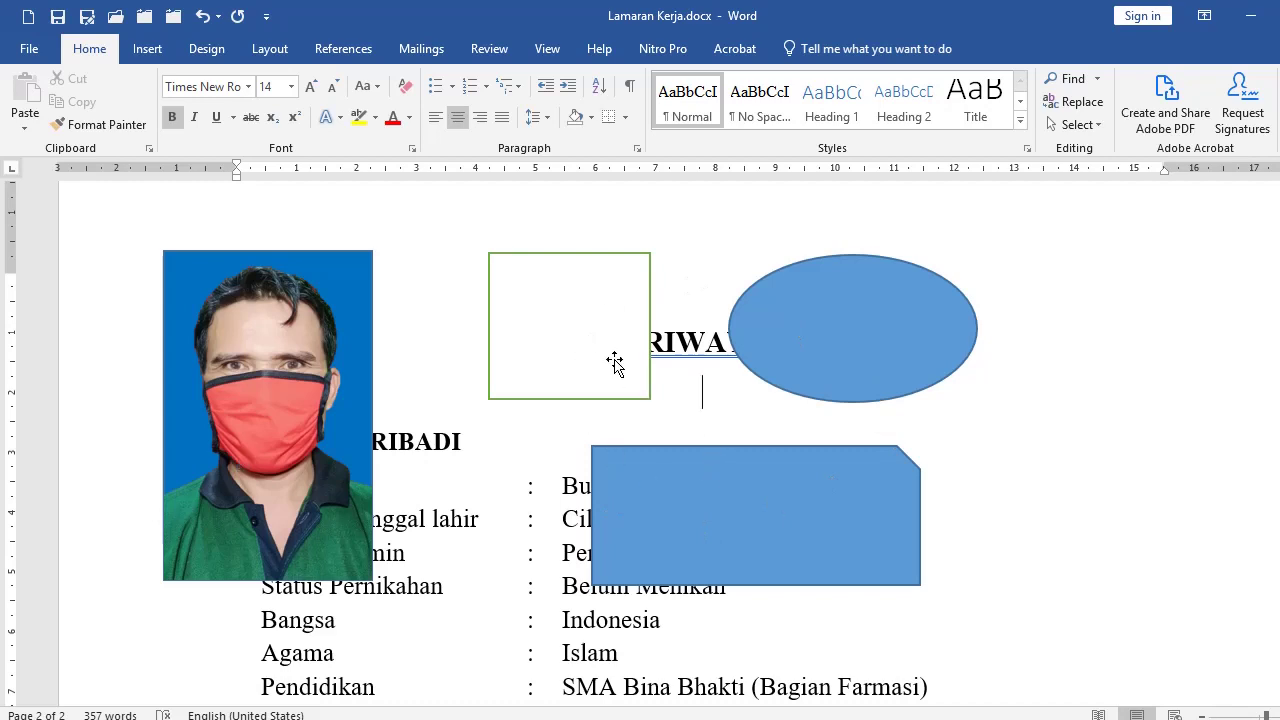
- Nudge the square, then box-select the square, oval and snipped rectangle and group them
drag(614, 362, 648, 378)
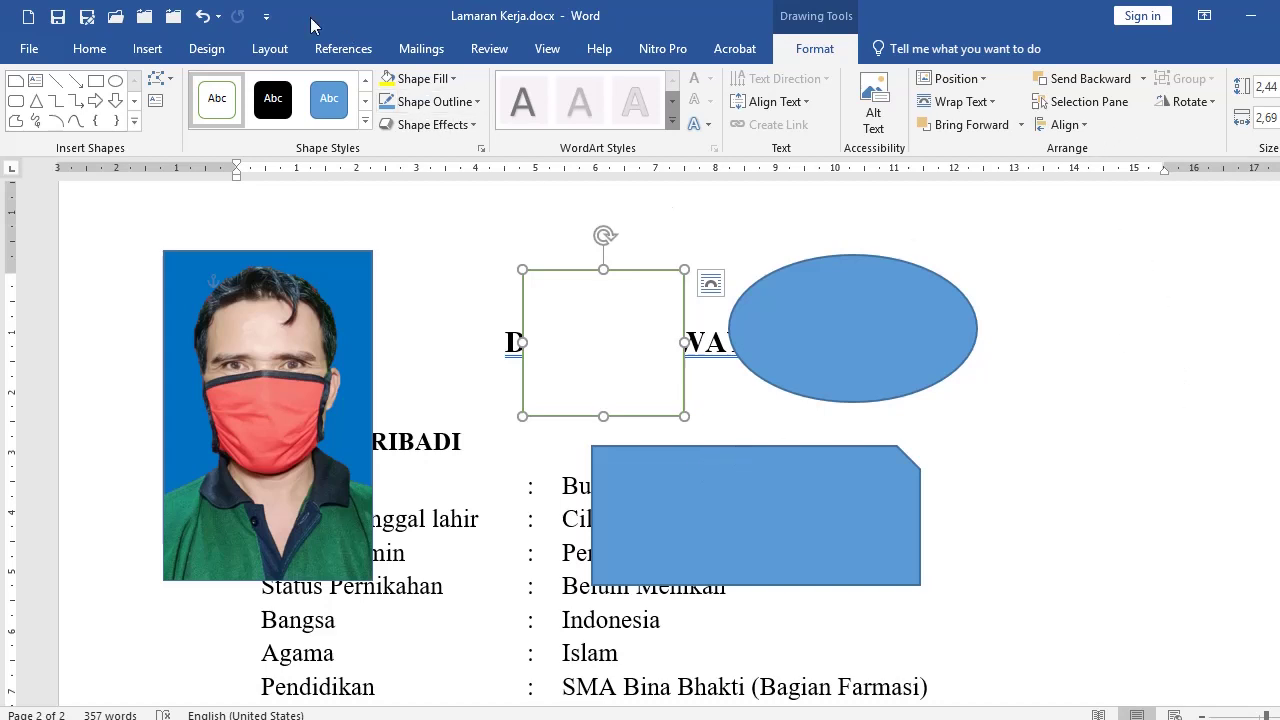
click(91, 49)
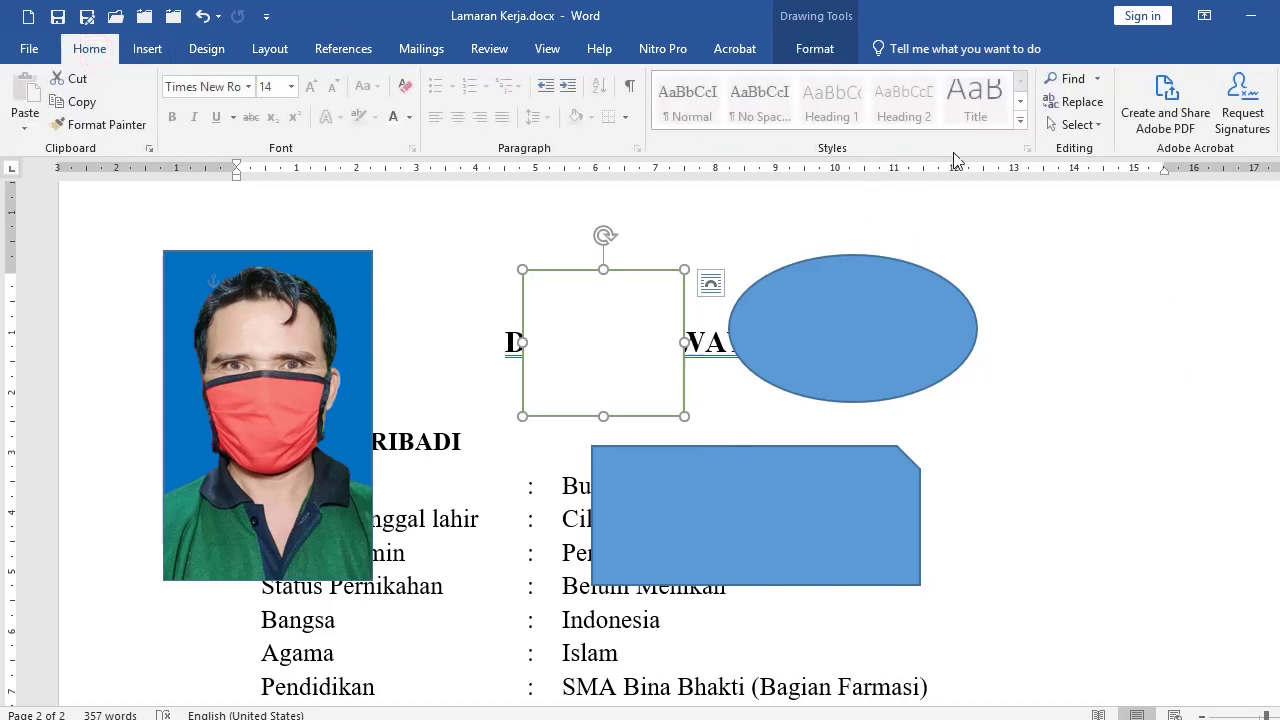
click(1076, 126)
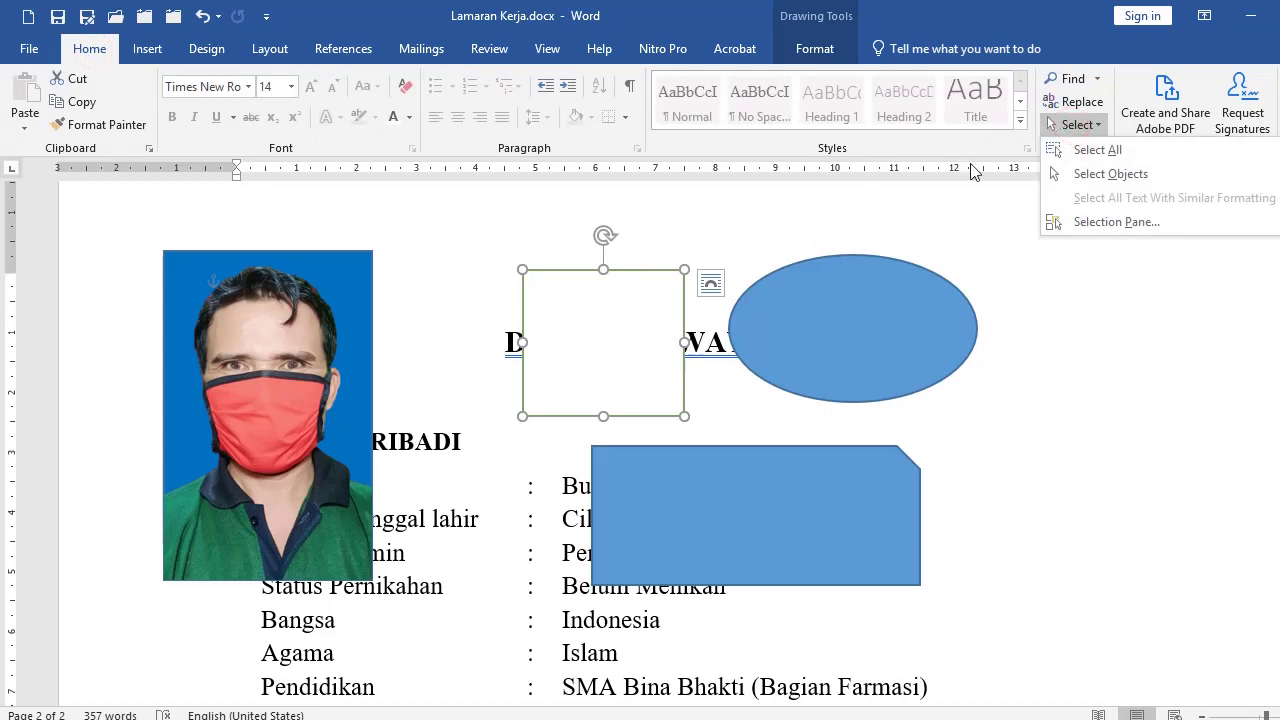
click(1086, 176)
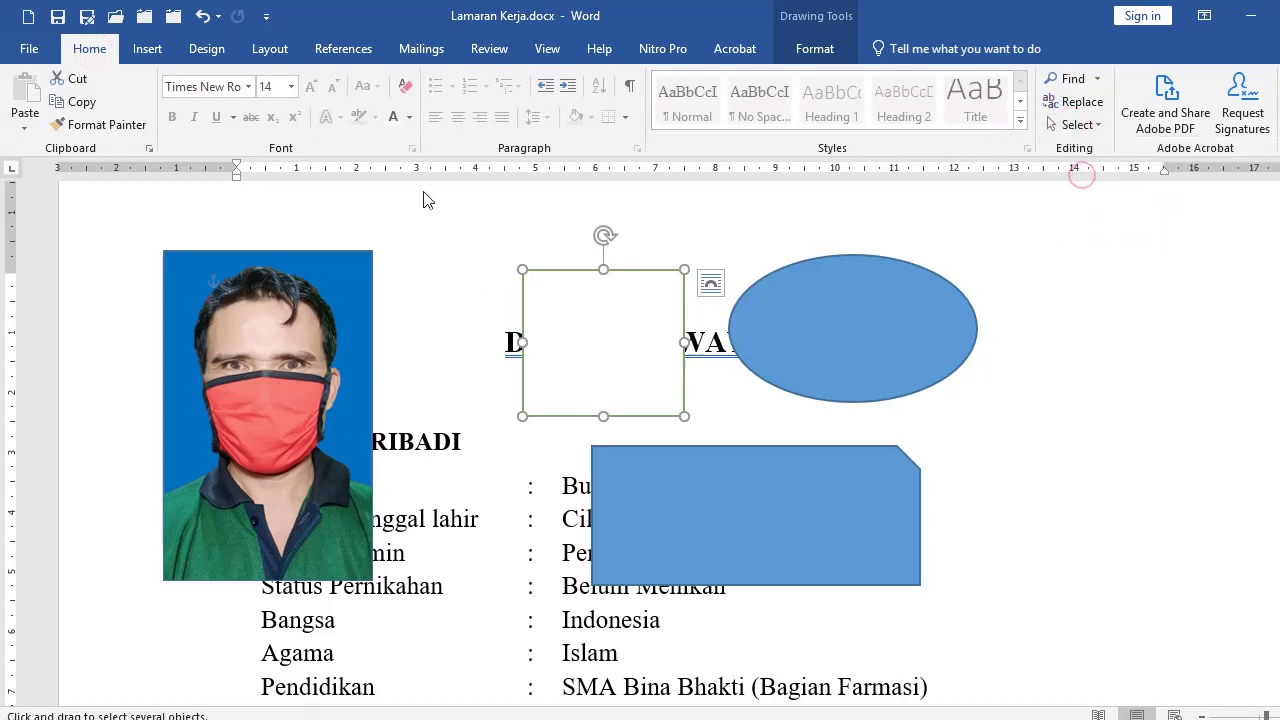
mouse_move(471, 216)
mouse_down()
mouse_move(1006, 604)
mouse_move(1077, 626)
mouse_up()
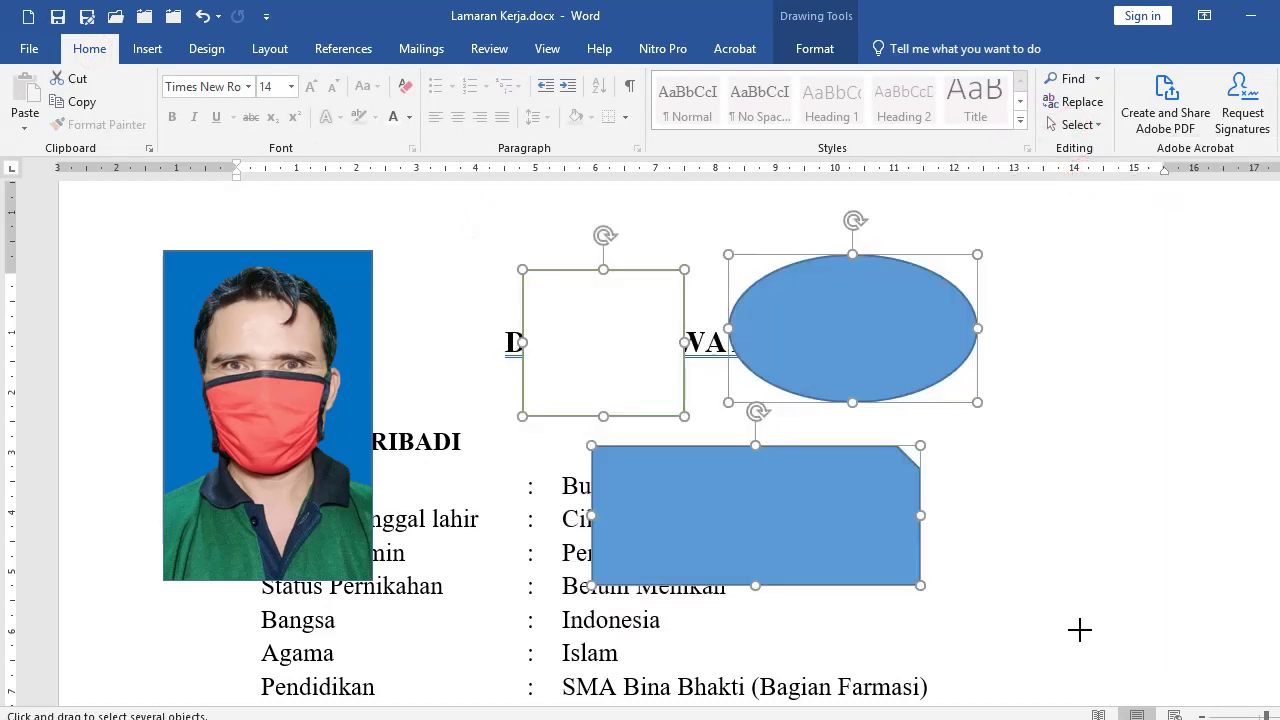
right_click(873, 316)
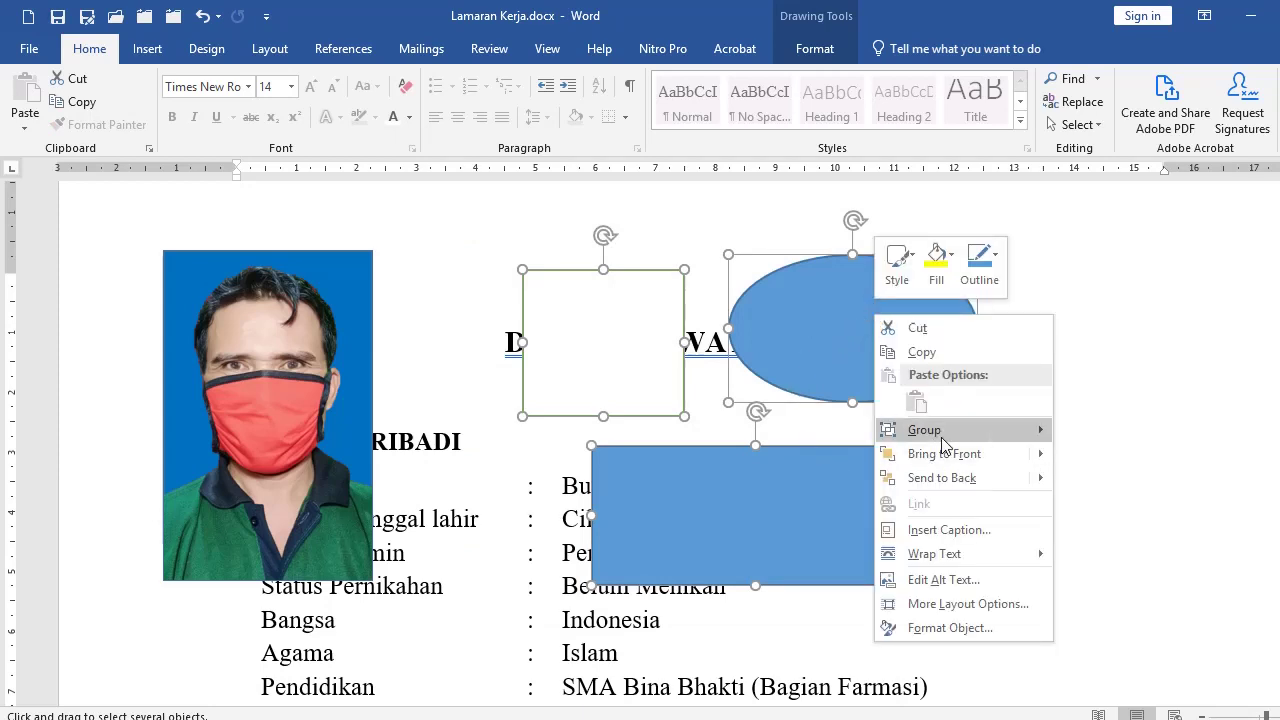
mouse_move(943, 433)
click(1112, 433)
click(1049, 479)
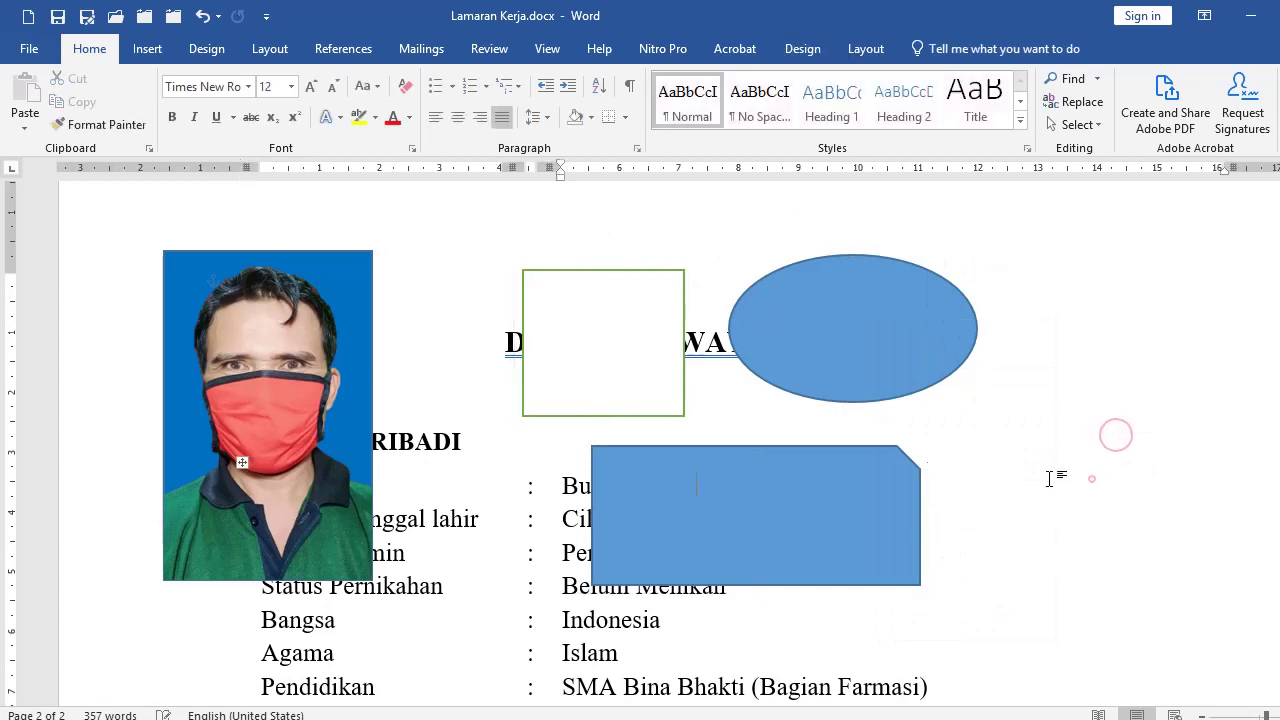
click(620, 358)
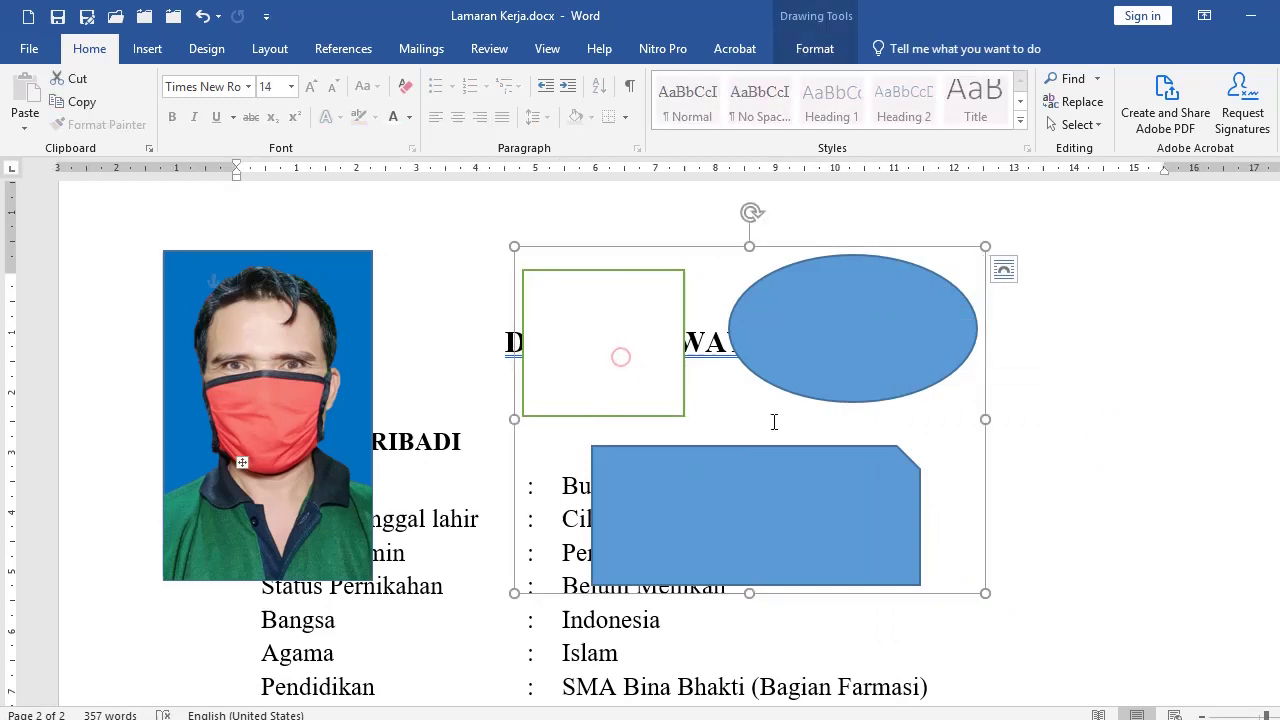
click(1058, 404)
- Move the shape group below the personal data and back, then ungroup it
scroll(851, 437, down, 3)
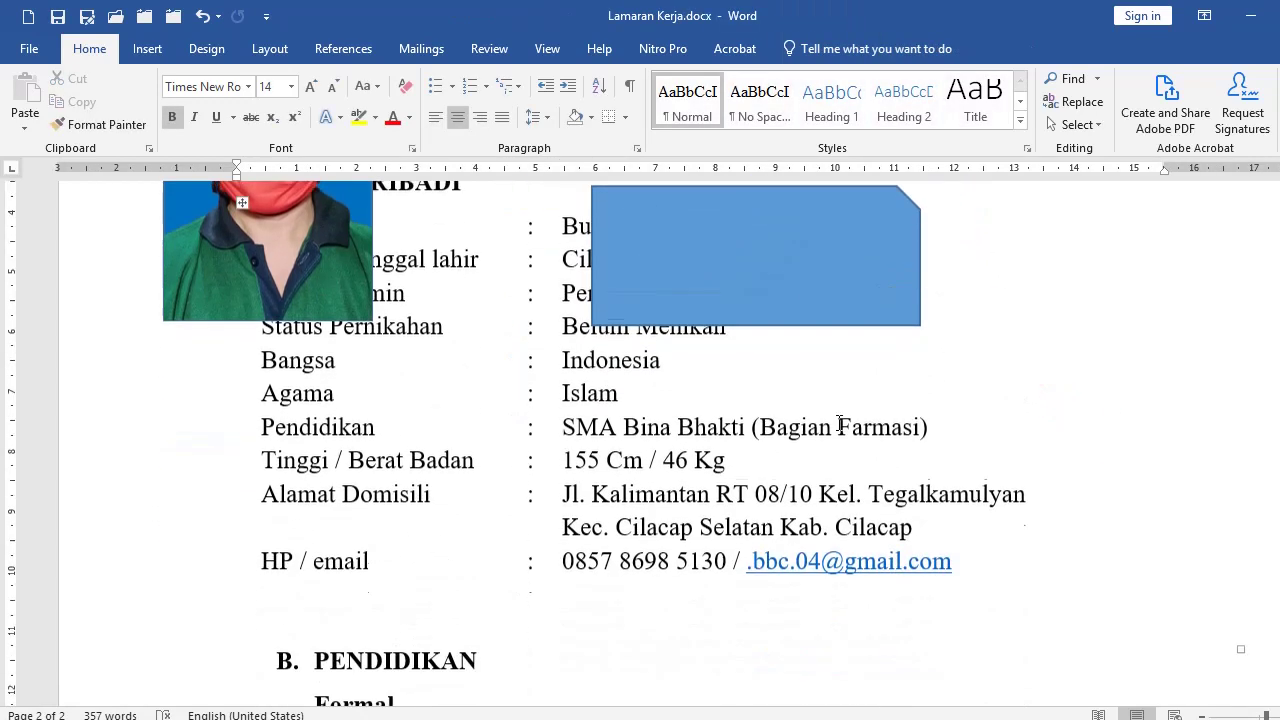
drag(723, 260, 334, 629)
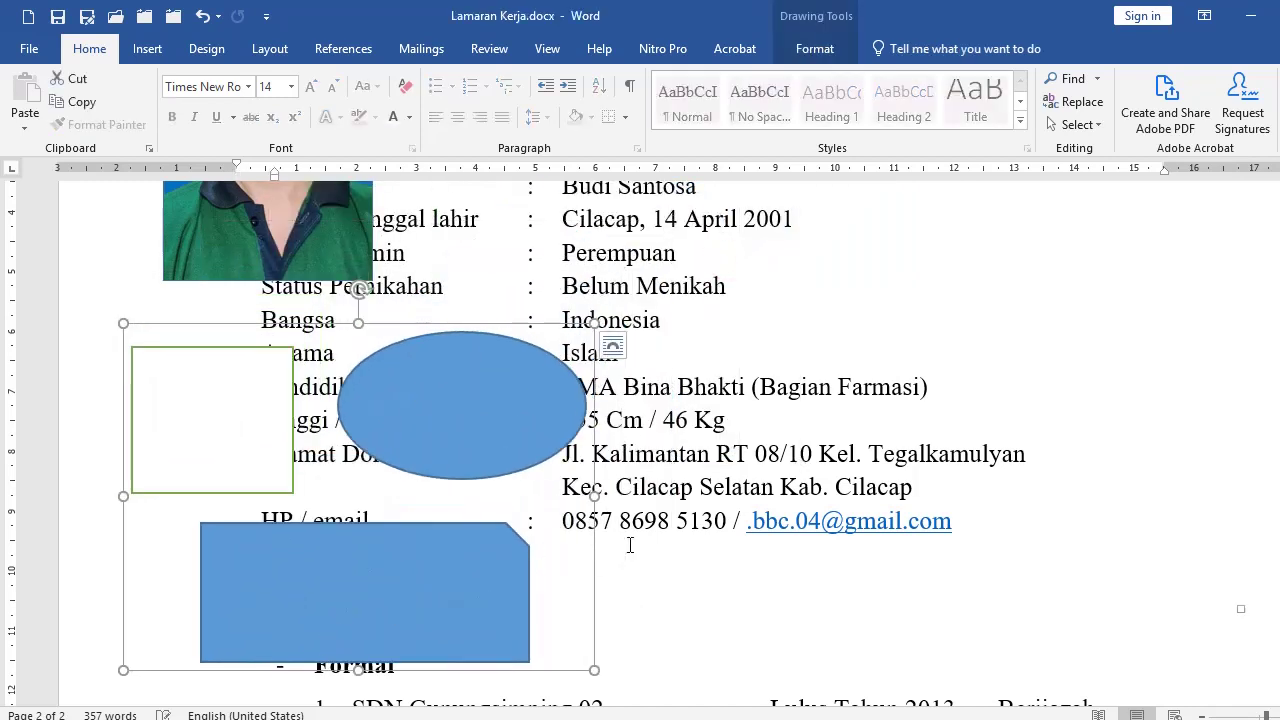
drag(466, 569, 992, 454)
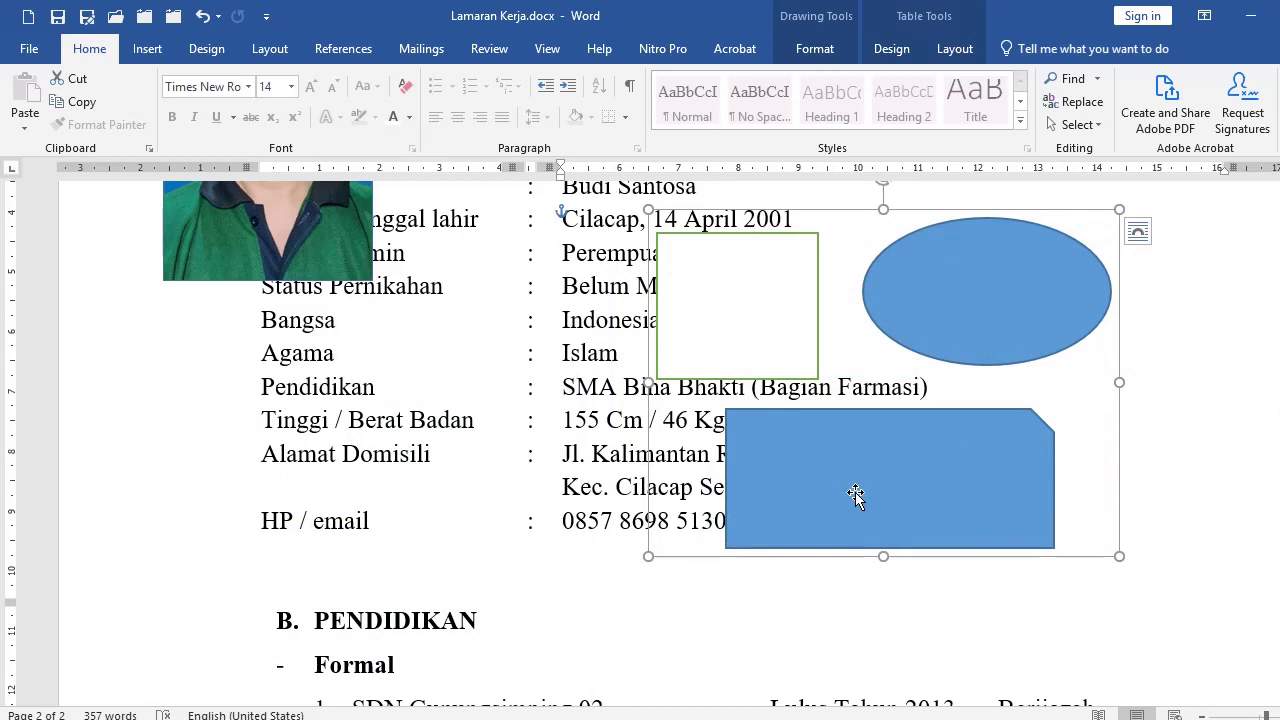
right_click(828, 465)
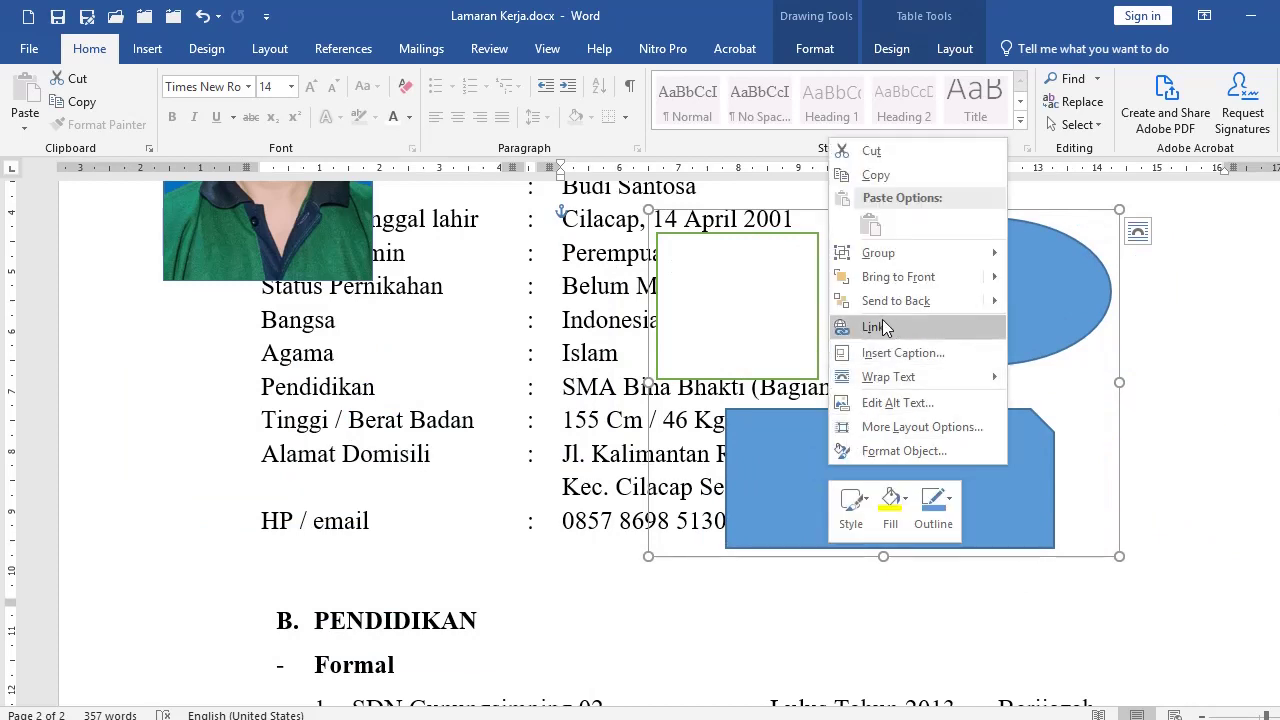
mouse_move(897, 254)
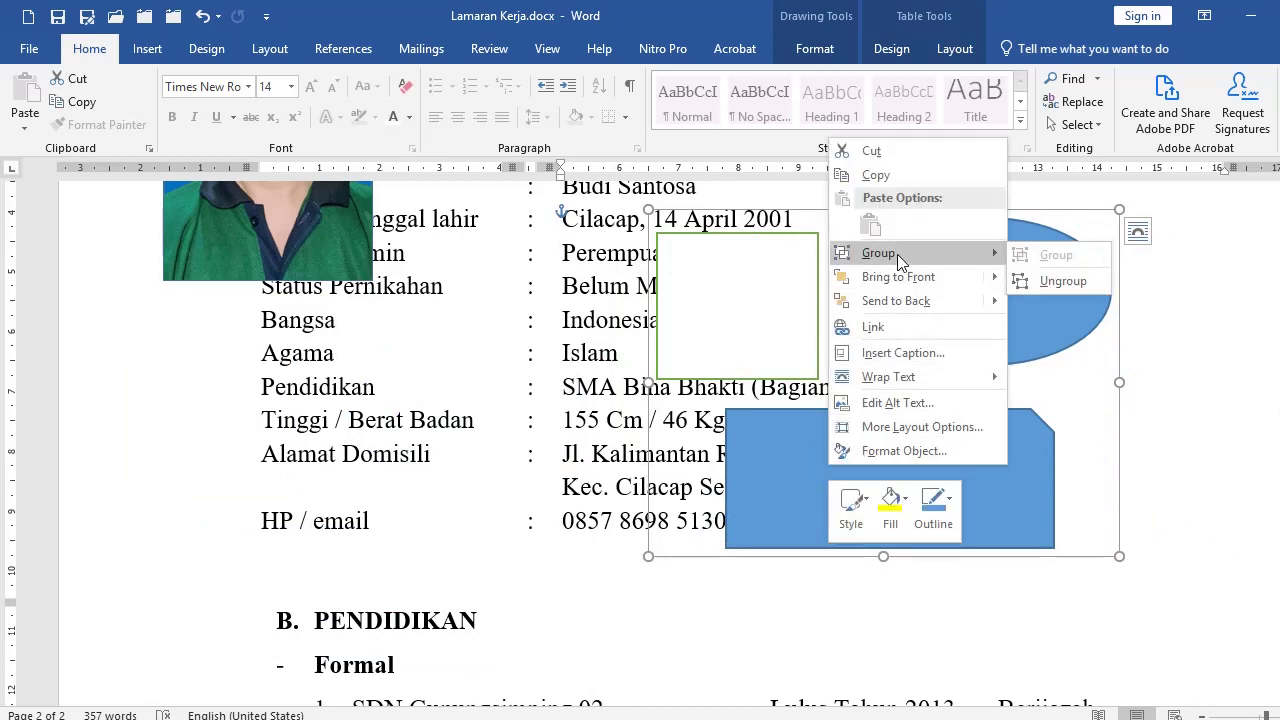
click(1055, 283)
- Rearrange the snipped rectangle, square and ellipse individually around the personal data rows
click(1182, 425)
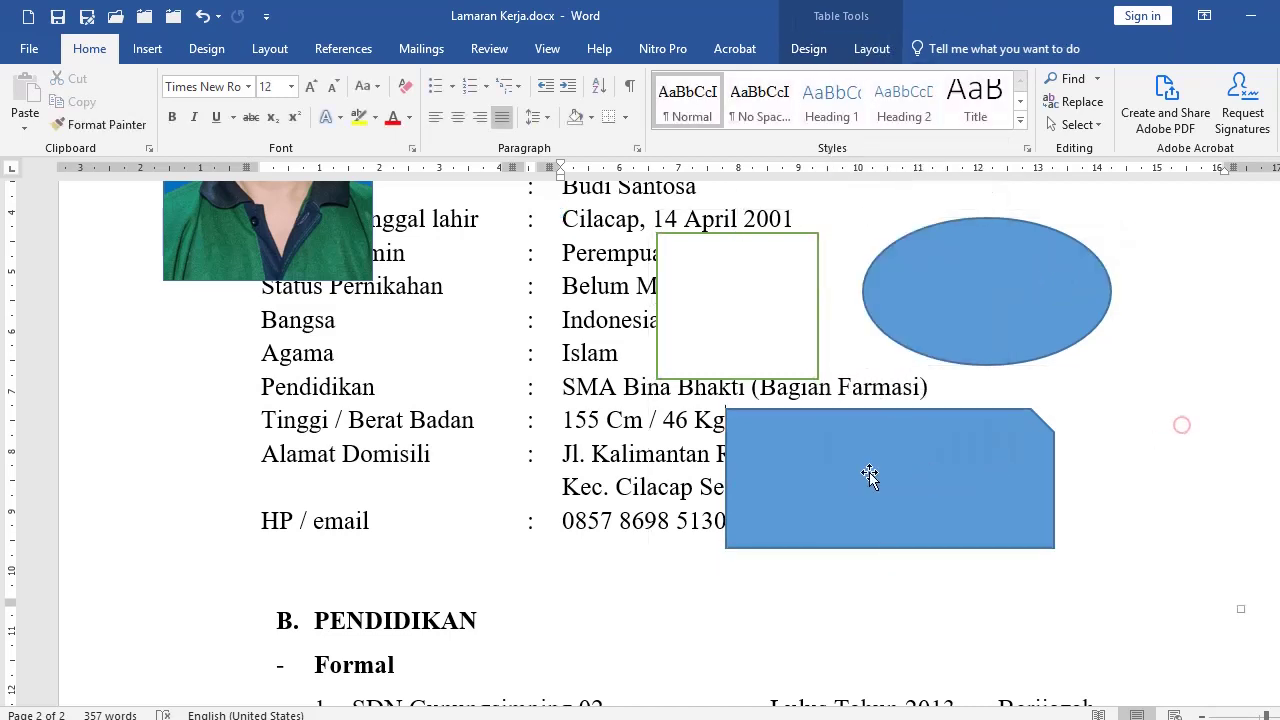
drag(869, 472, 607, 547)
drag(655, 290, 457, 313)
drag(954, 303, 940, 433)
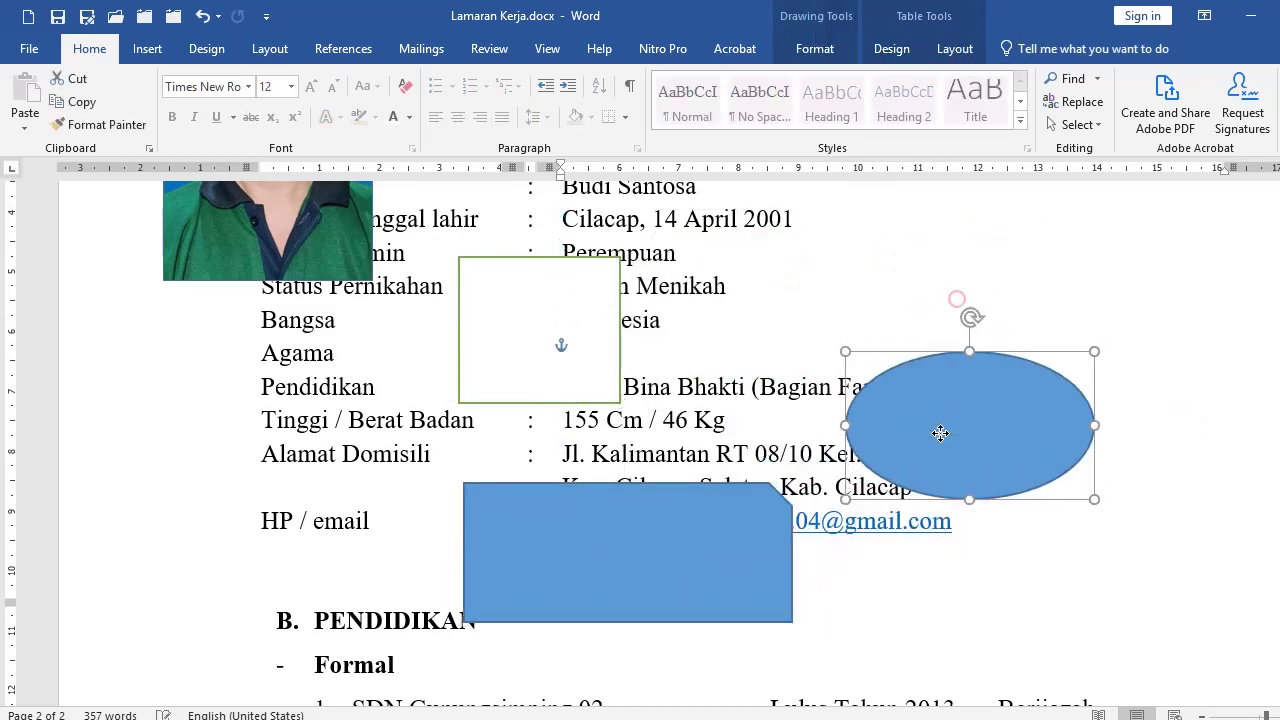
drag(678, 520, 734, 588)
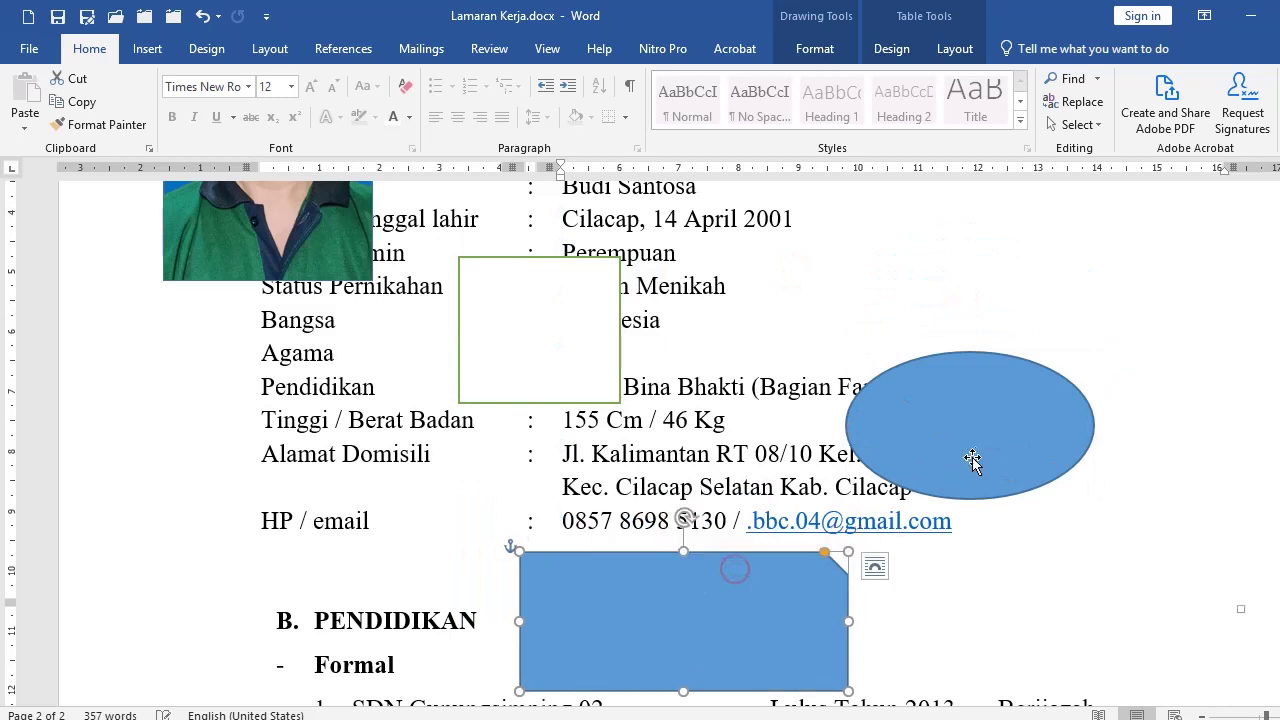
drag(972, 460, 941, 405)
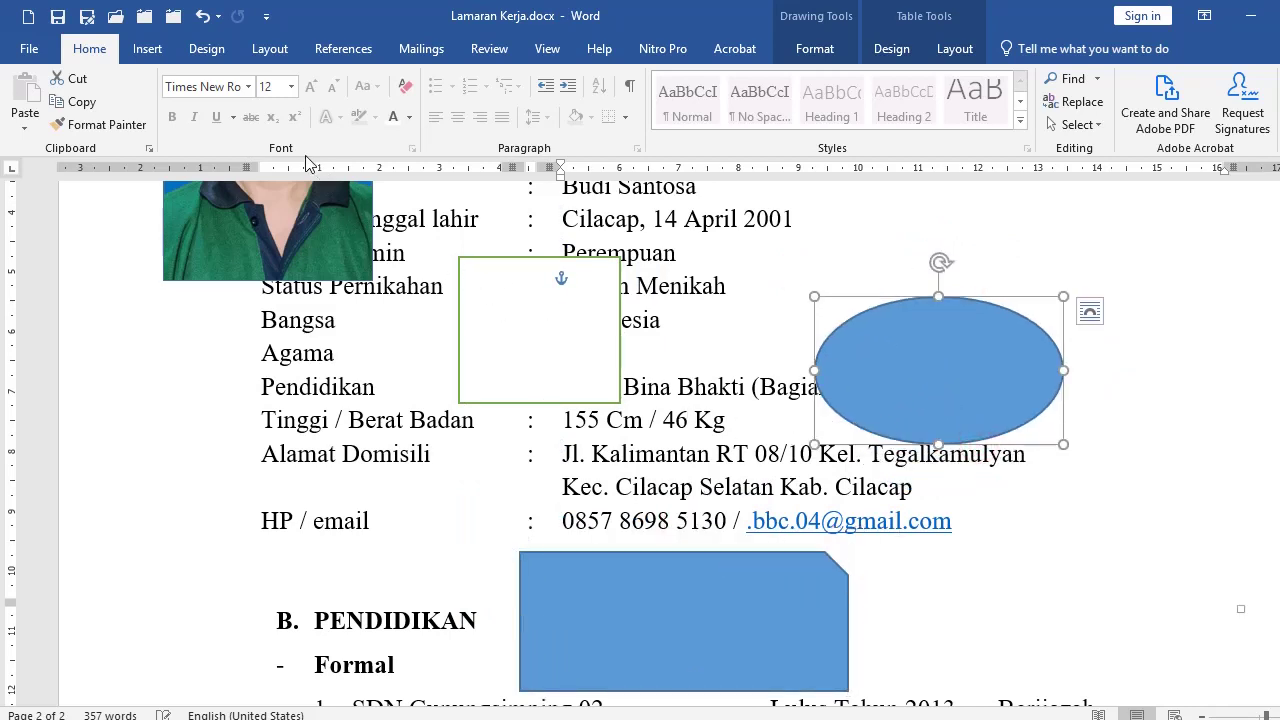
click(147, 48)
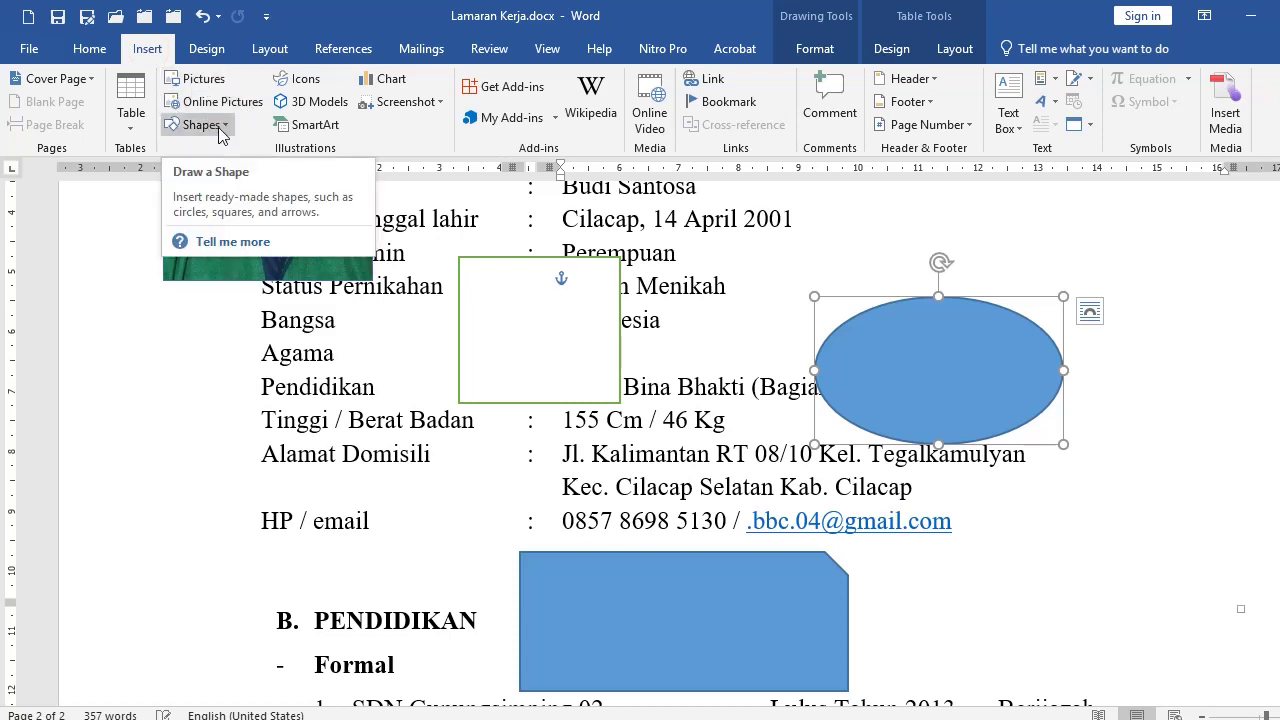
- Delete the green-outlined square and the blue ellipse
click(546, 386)
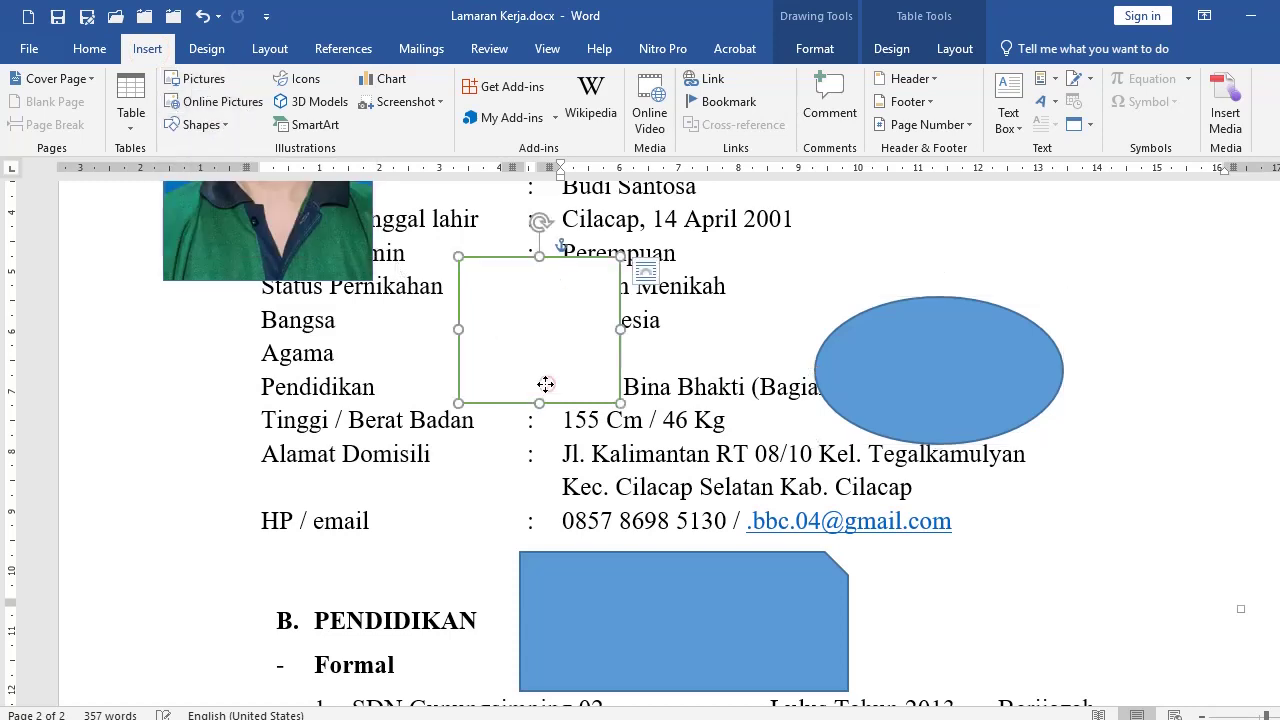
key(Delete)
click(912, 397)
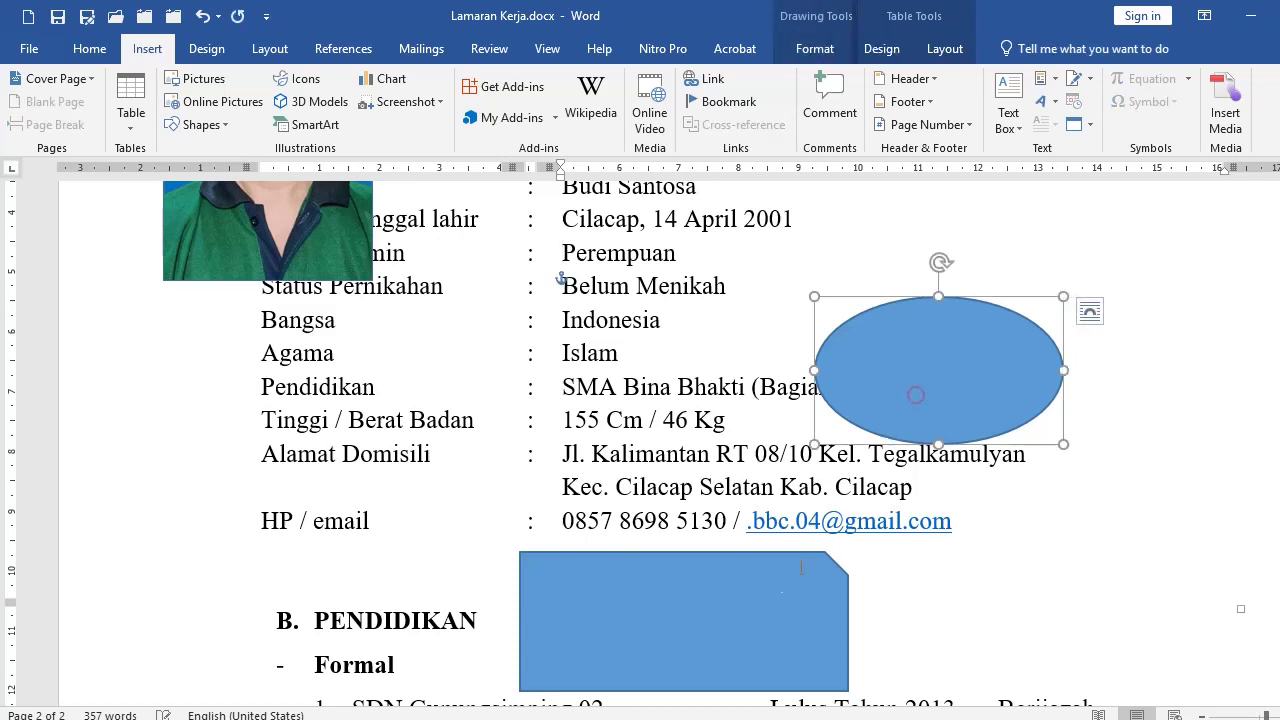
key(Delete)
click(766, 616)
key(Delete)
scroll(506, 423, up, 3)
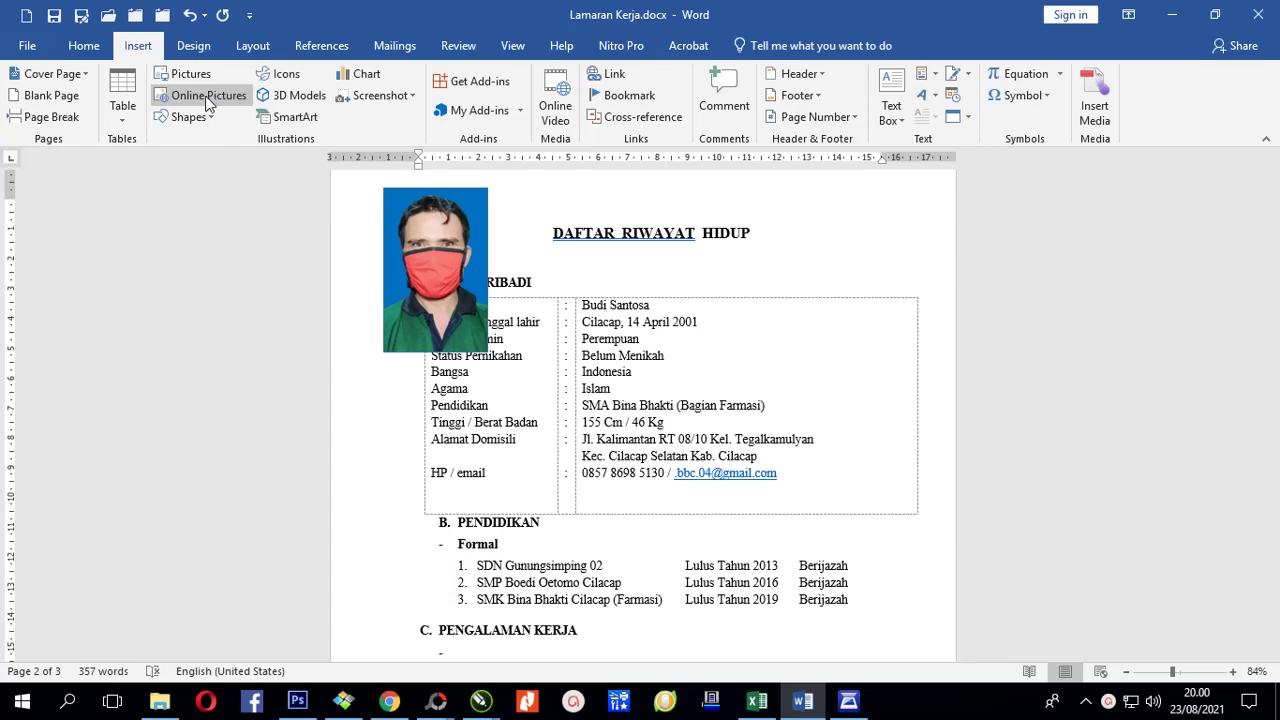
scroll(578, 232, down, 3)
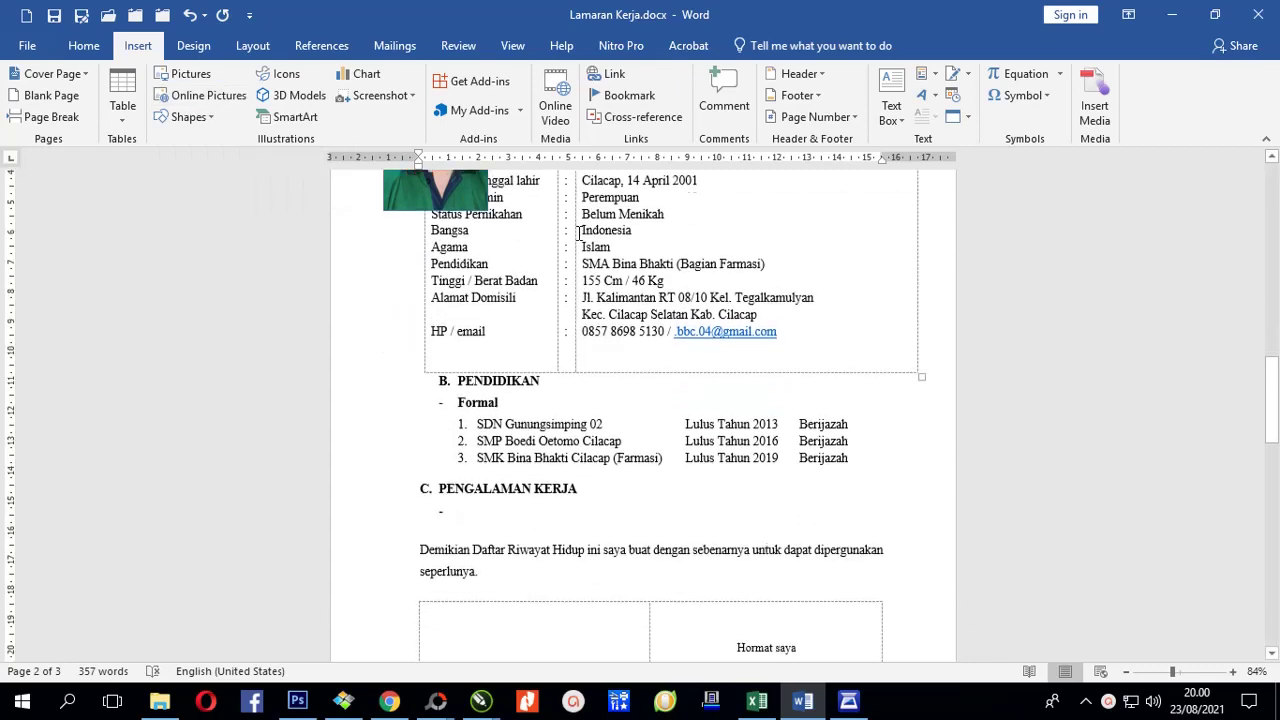
scroll(578, 232, down, 3)
scroll(556, 262, down, 2)
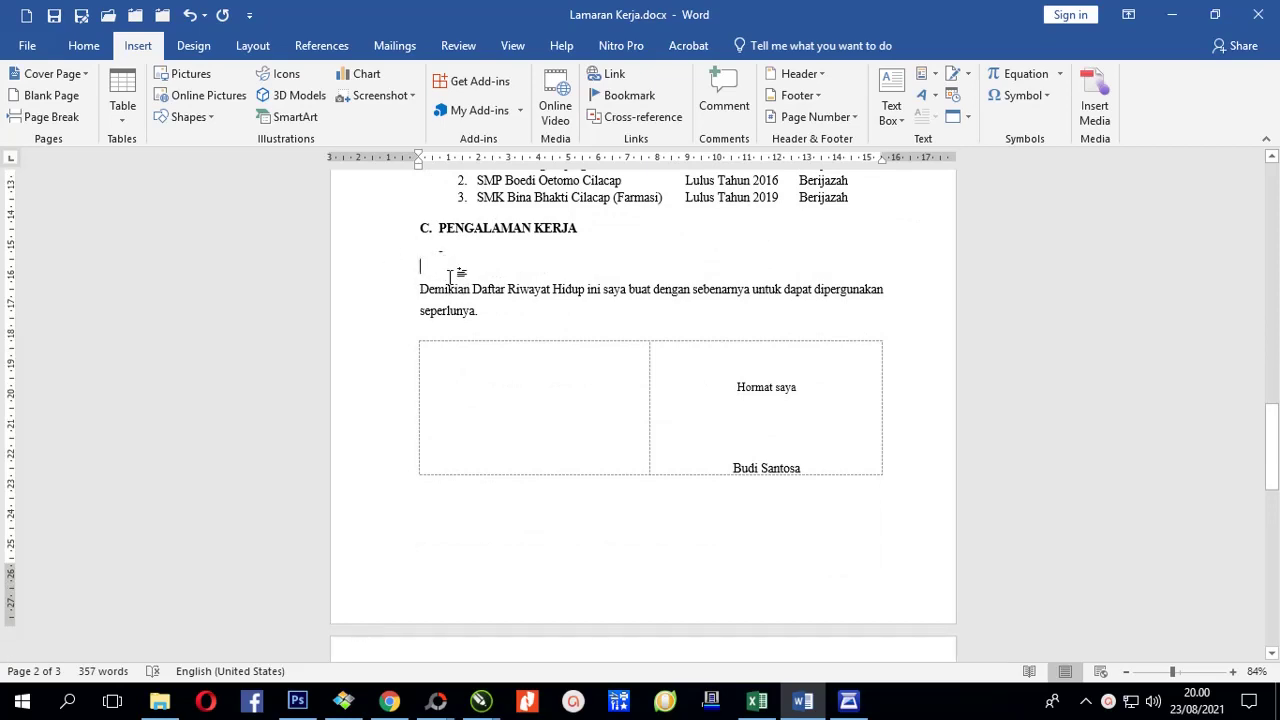
- Open Online Pictures and browse the available image categories
click(205, 96)
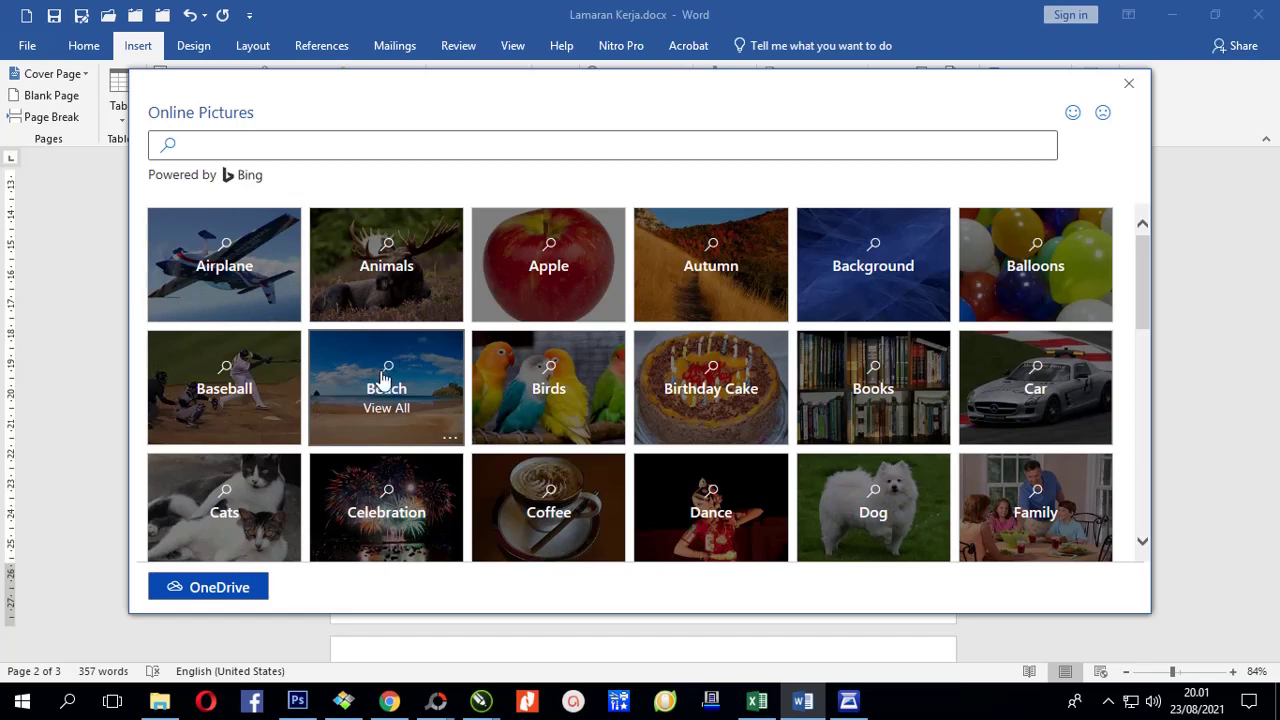
scroll(412, 355, down, 2)
scroll(412, 355, down, 3)
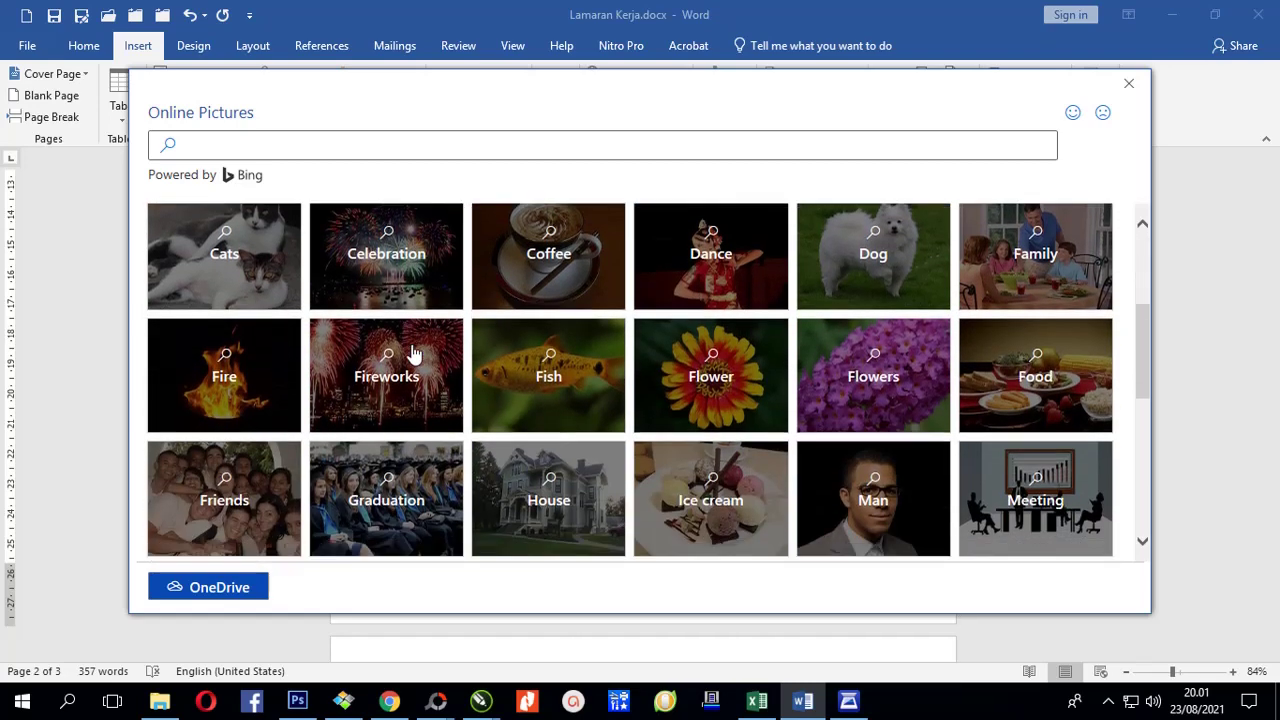
scroll(412, 355, down, 3)
scroll(412, 355, down, 1)
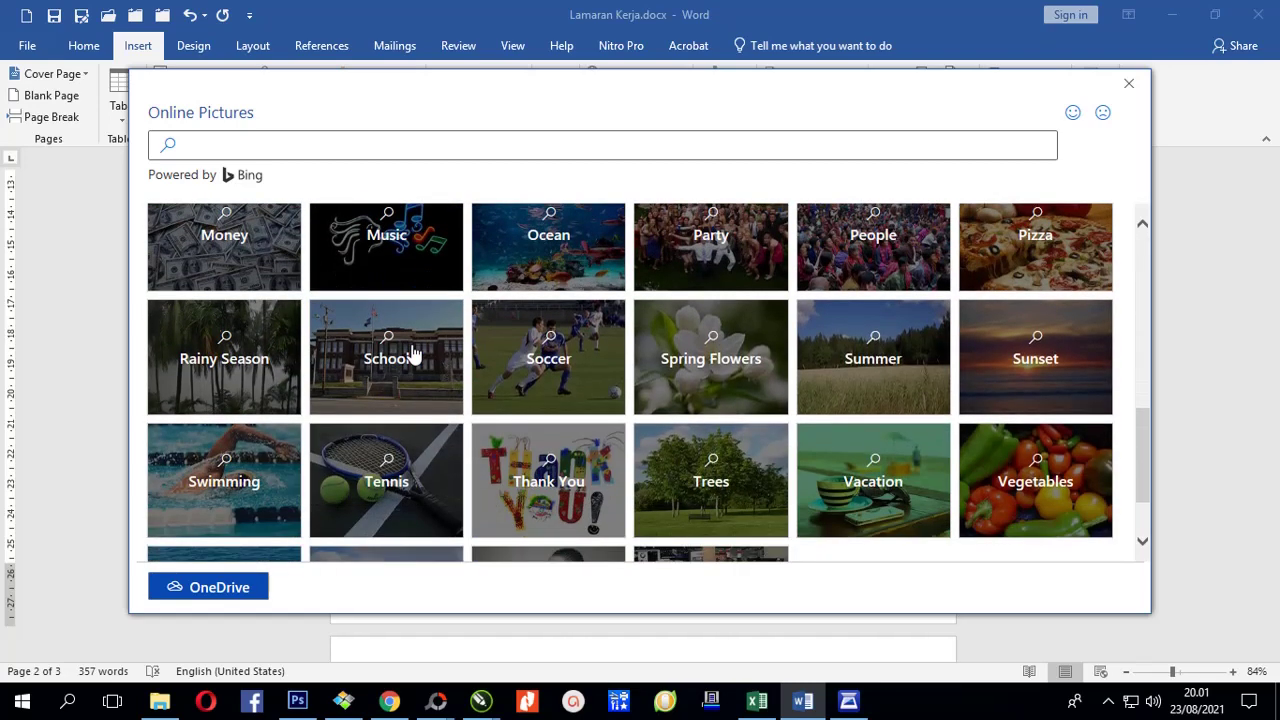
scroll(432, 375, up, 3)
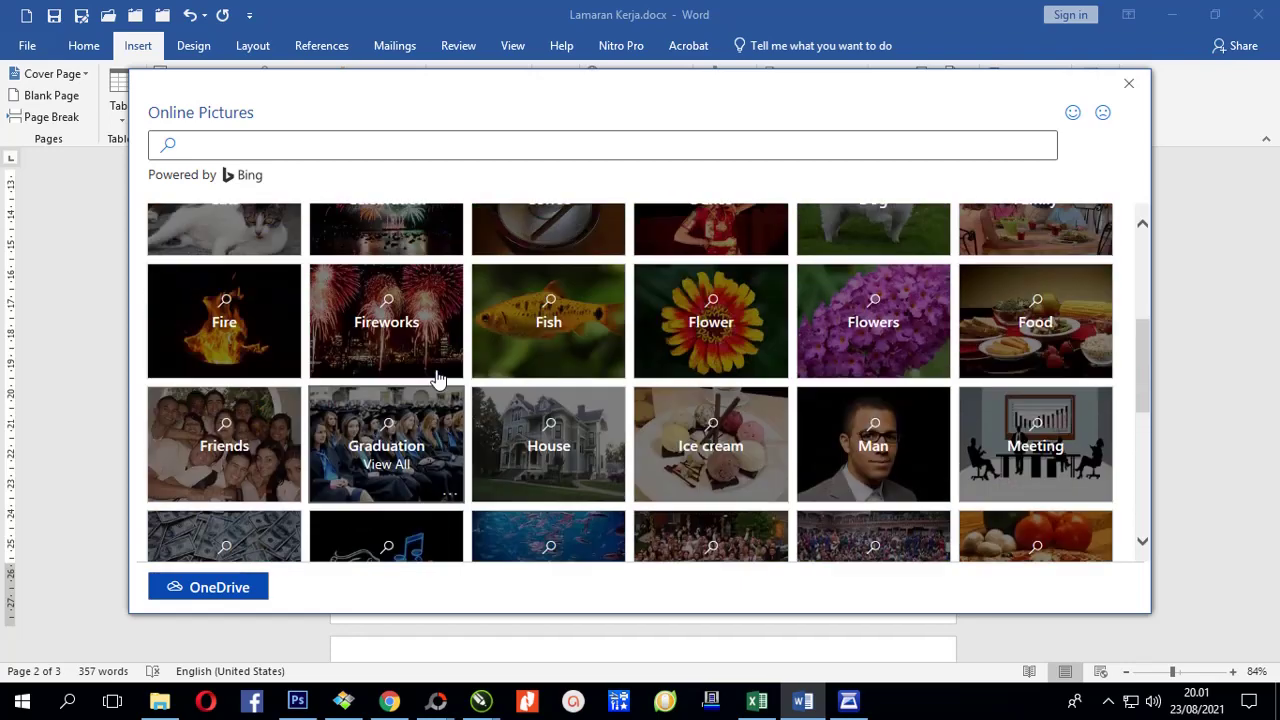
scroll(429, 371, up, 1)
scroll(422, 368, up, 1)
scroll(420, 366, up, 1)
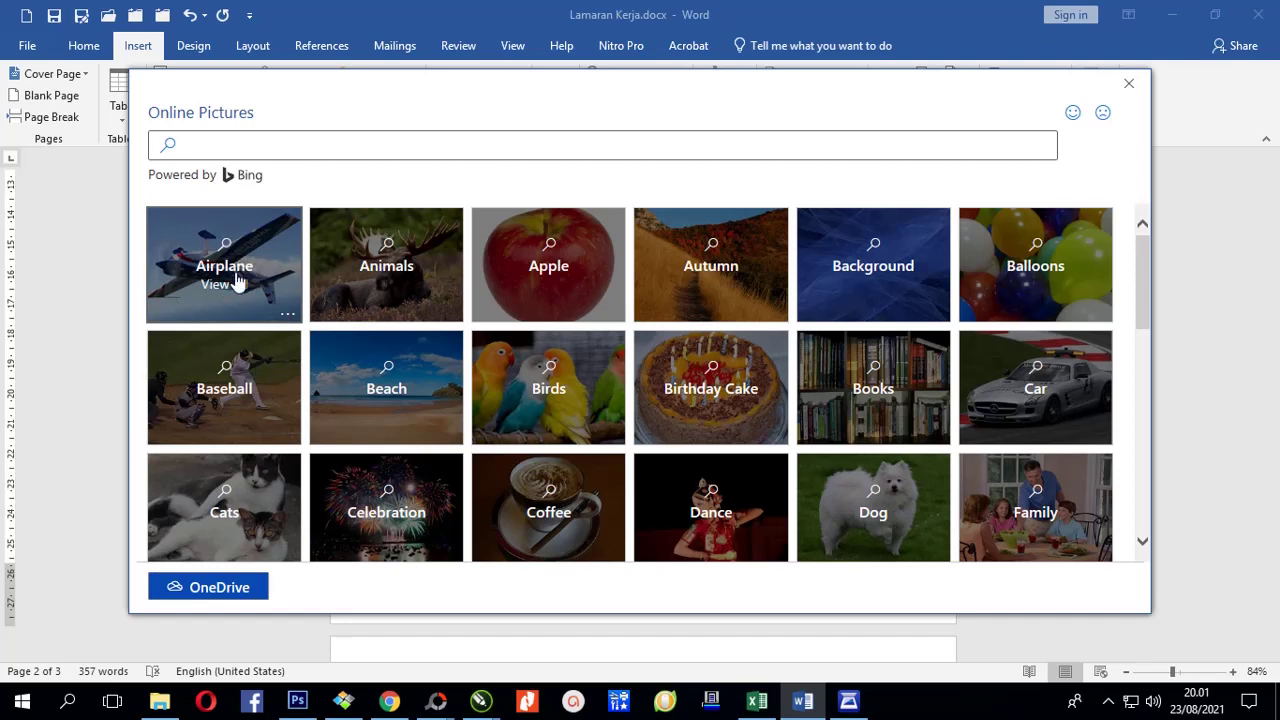
- Search the Airplane category and select the cartoon airplane with clouds
click(230, 270)
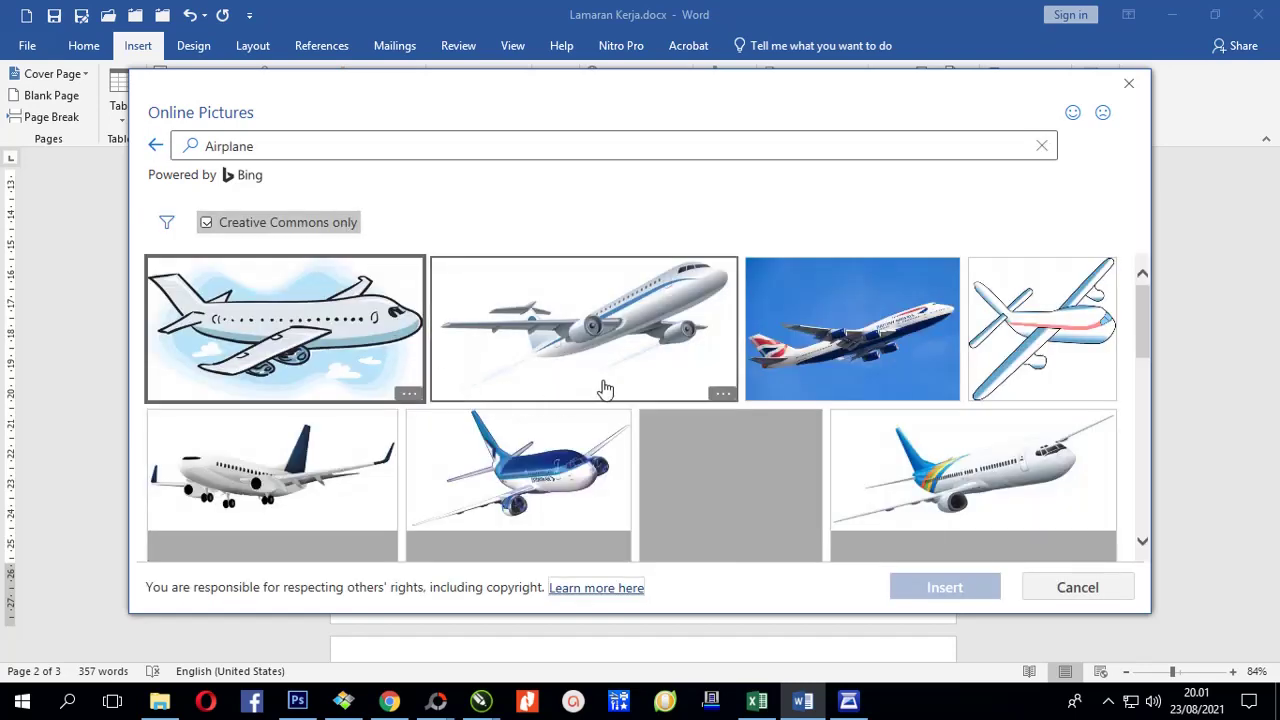
scroll(603, 388, down, 3)
scroll(603, 388, down, 1)
scroll(603, 388, down, 2)
scroll(603, 388, down, 2)
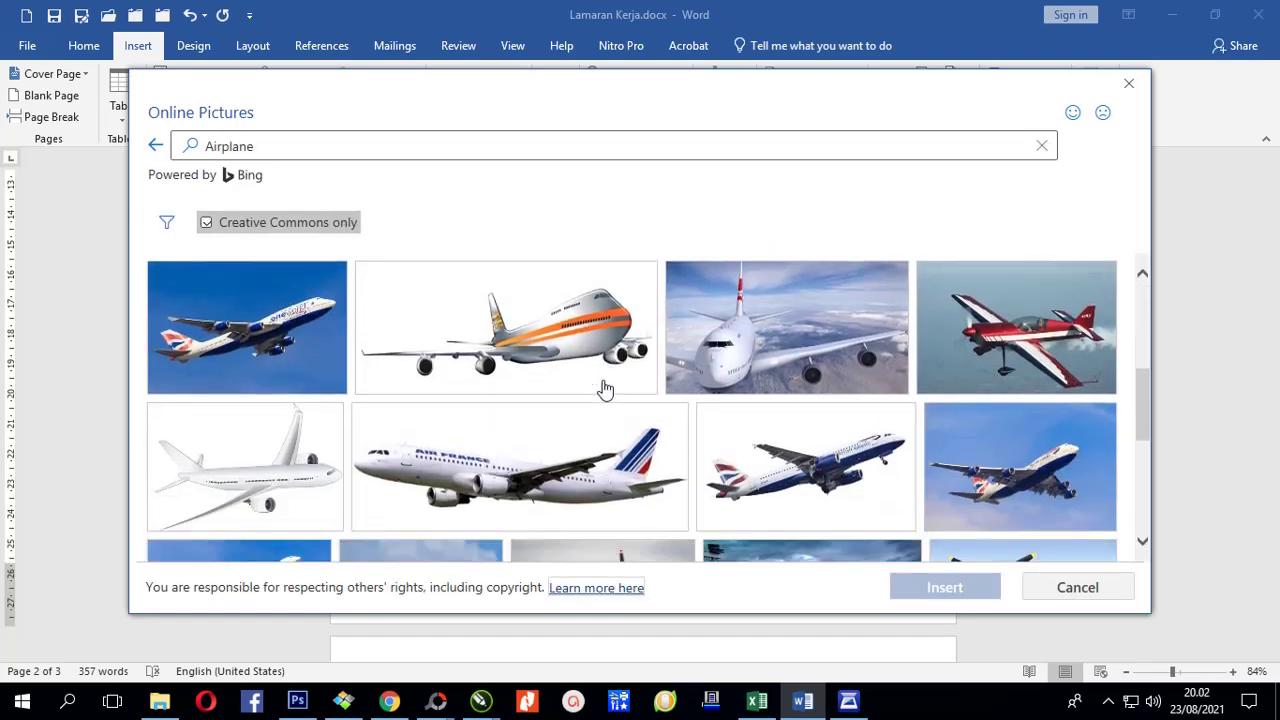
scroll(603, 388, down, 2)
scroll(603, 388, down, 2)
scroll(603, 380, down, 2)
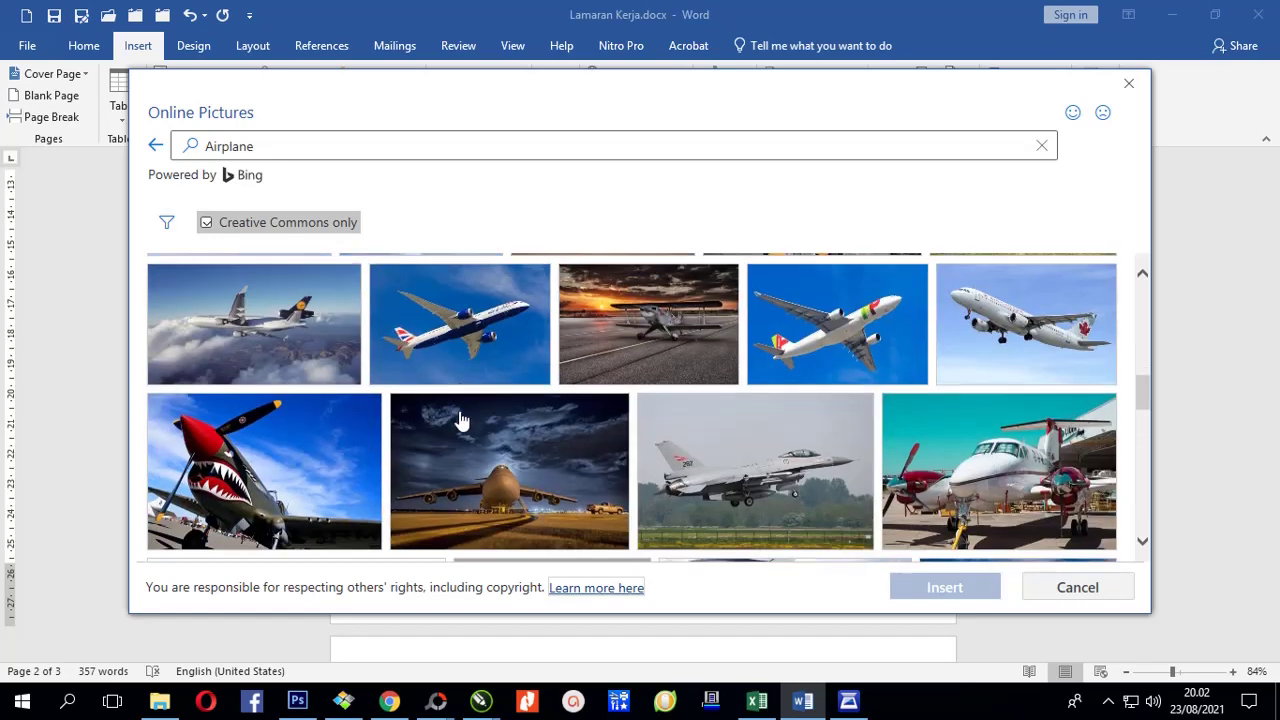
scroll(463, 408, up, 2)
scroll(463, 408, up, 2)
scroll(455, 408, up, 2)
scroll(451, 408, up, 1)
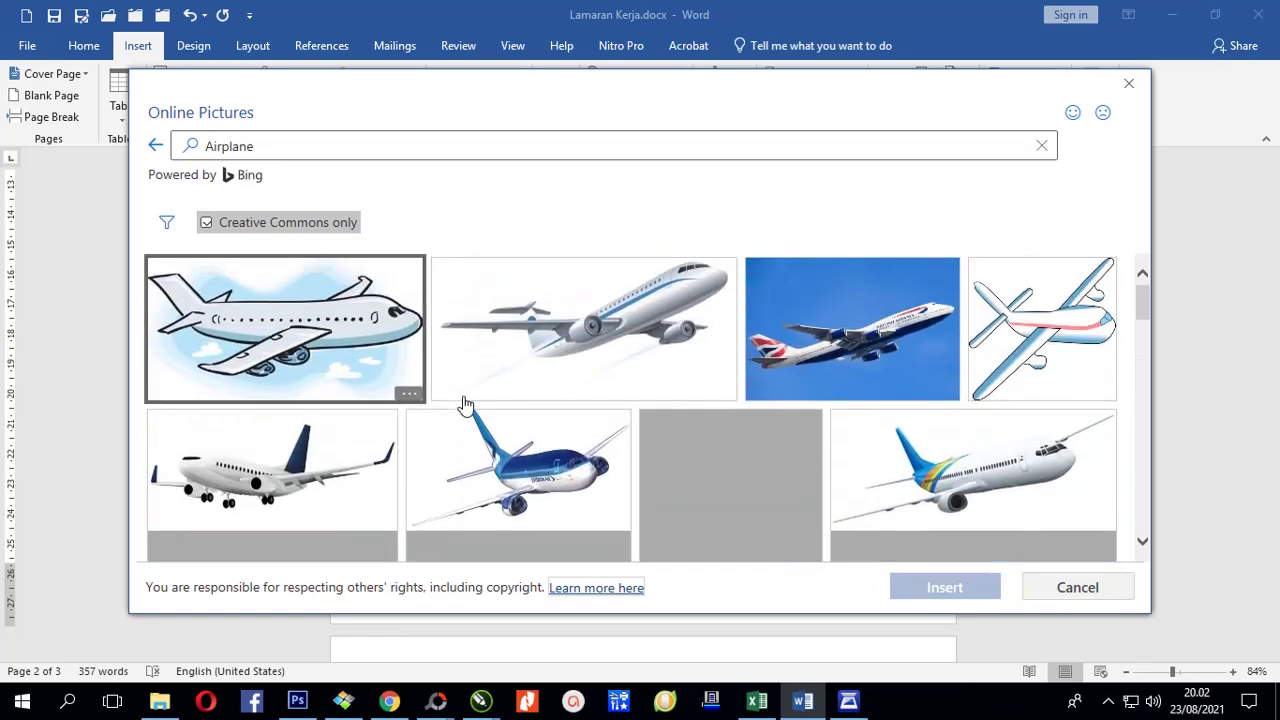
click(302, 316)
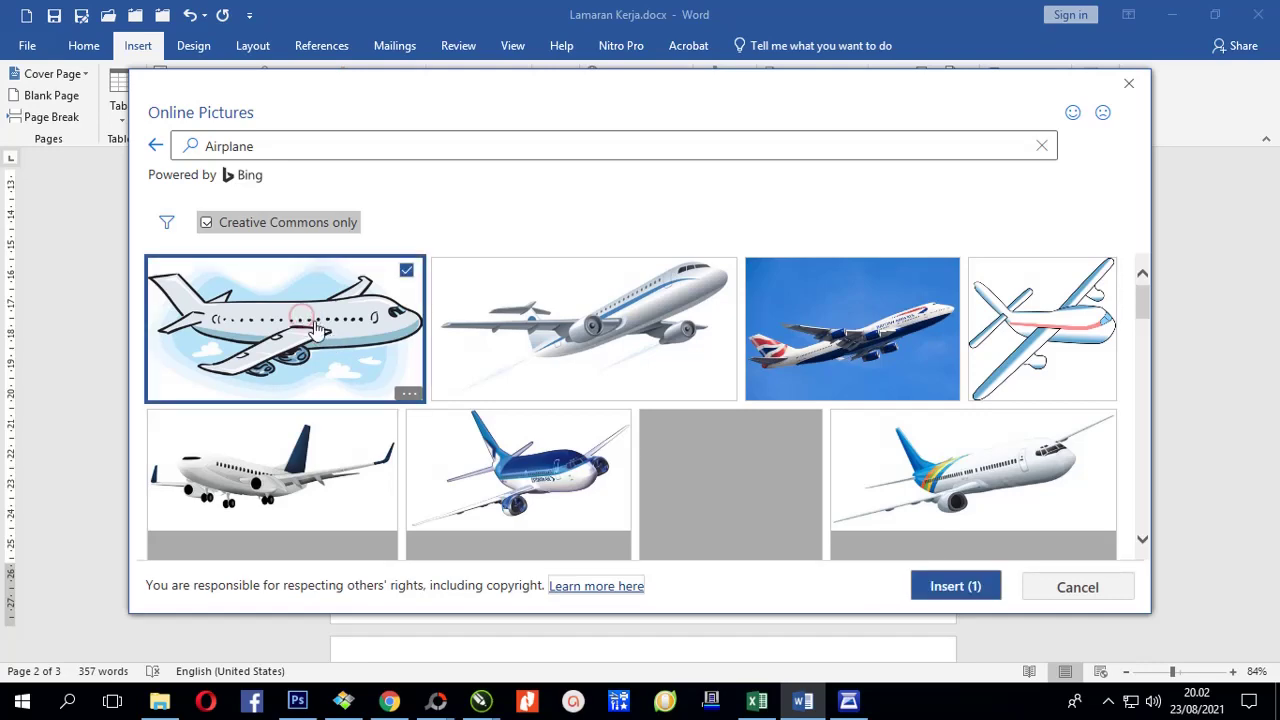
- Insert the cartoon airplane picture and place it below the closing paragraph
click(951, 592)
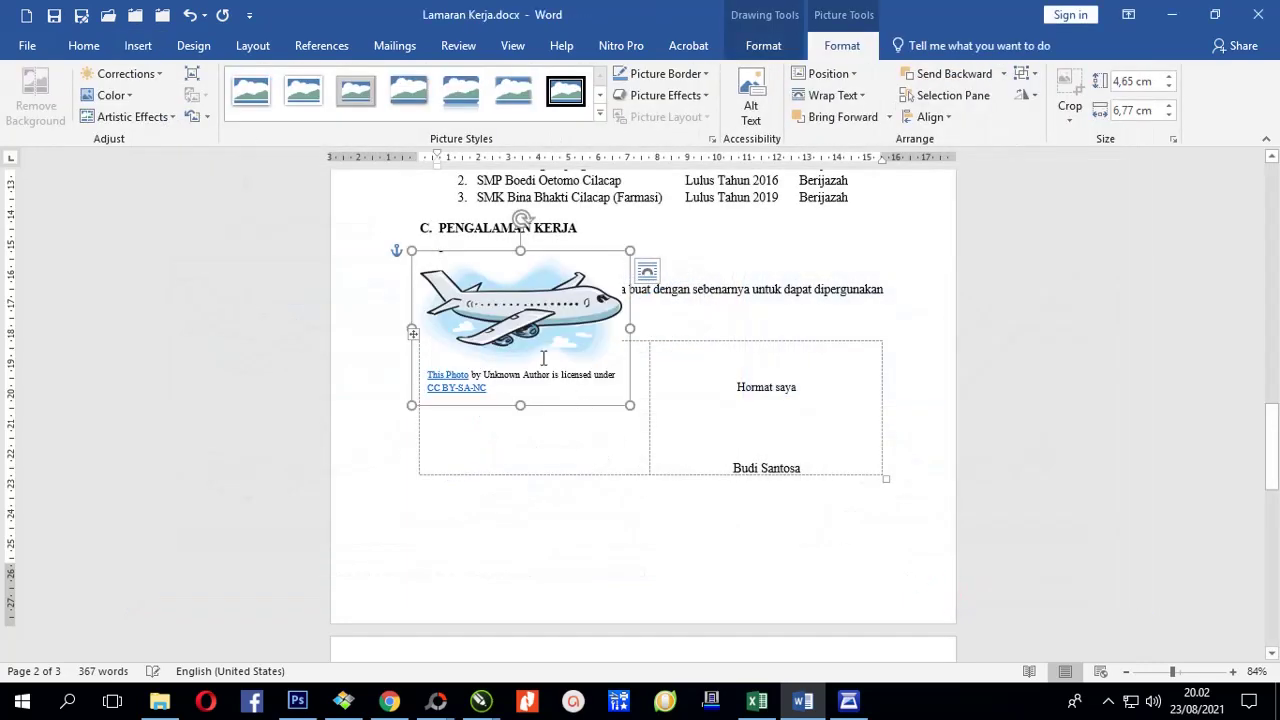
mouse_move(518, 316)
mouse_down()
mouse_move(528, 508)
mouse_move(520, 272)
mouse_up()
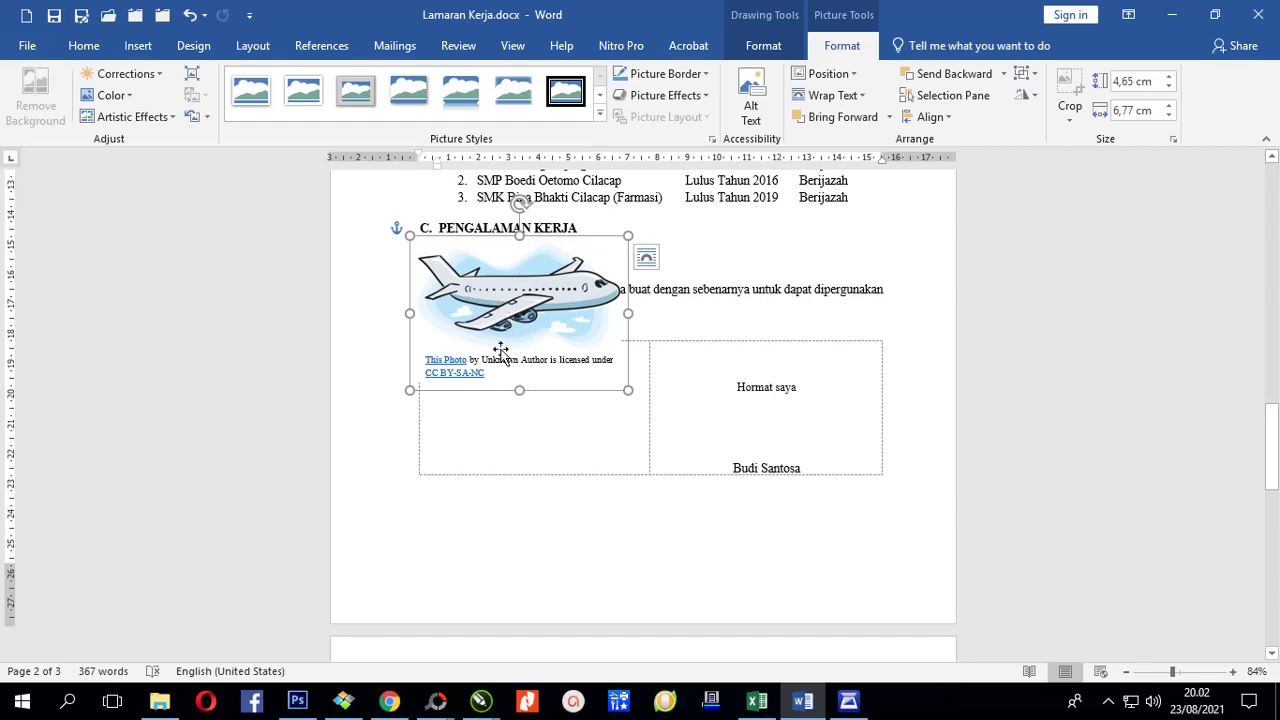
click(490, 300)
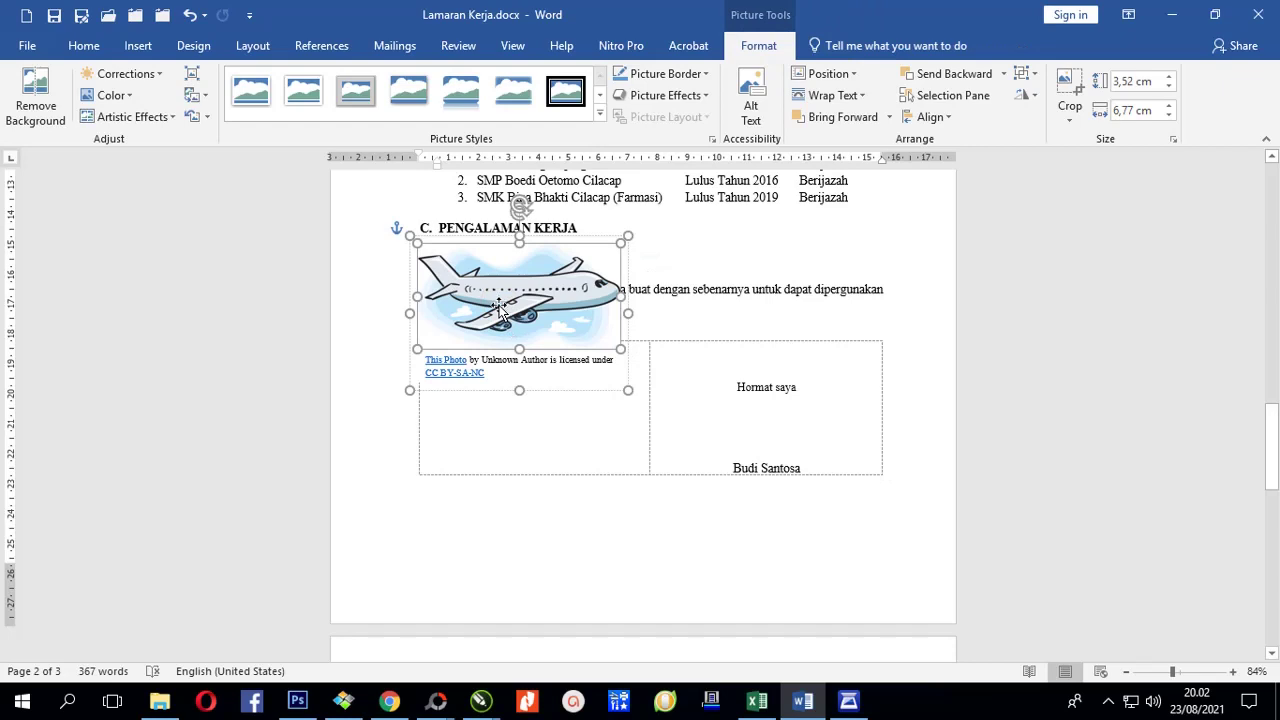
right_click(573, 290)
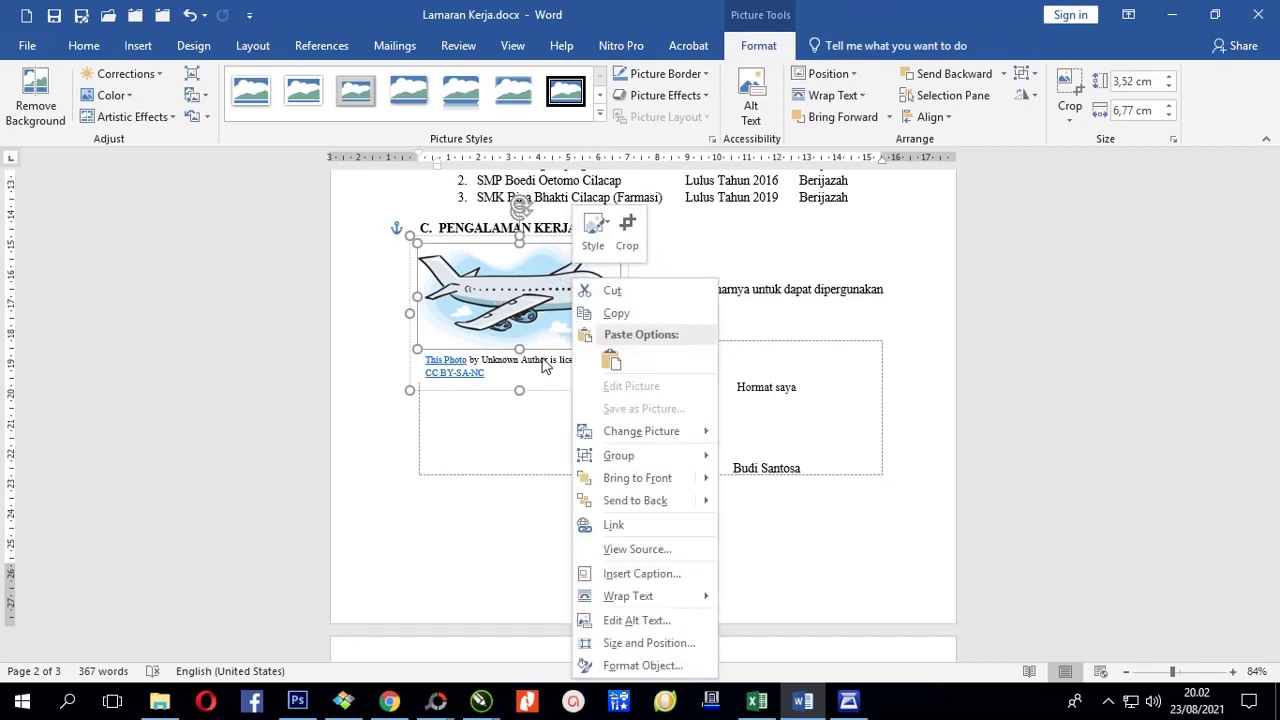
key(Escape)
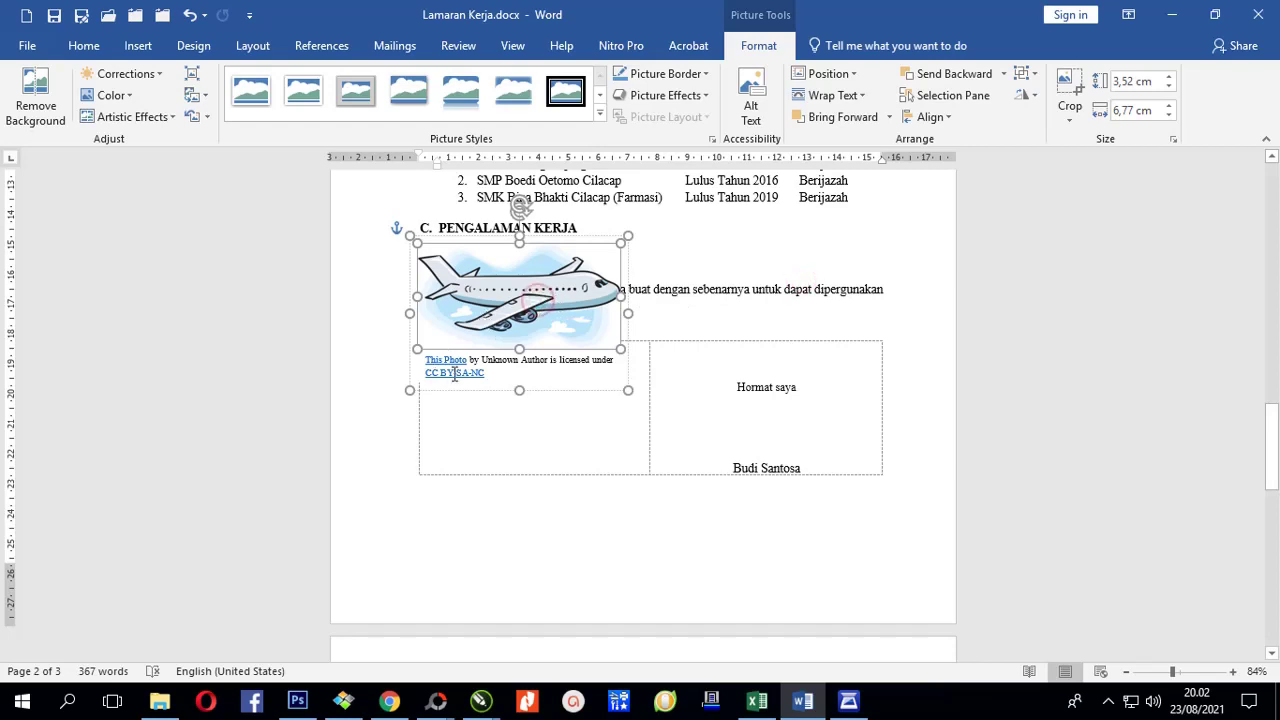
click(455, 370)
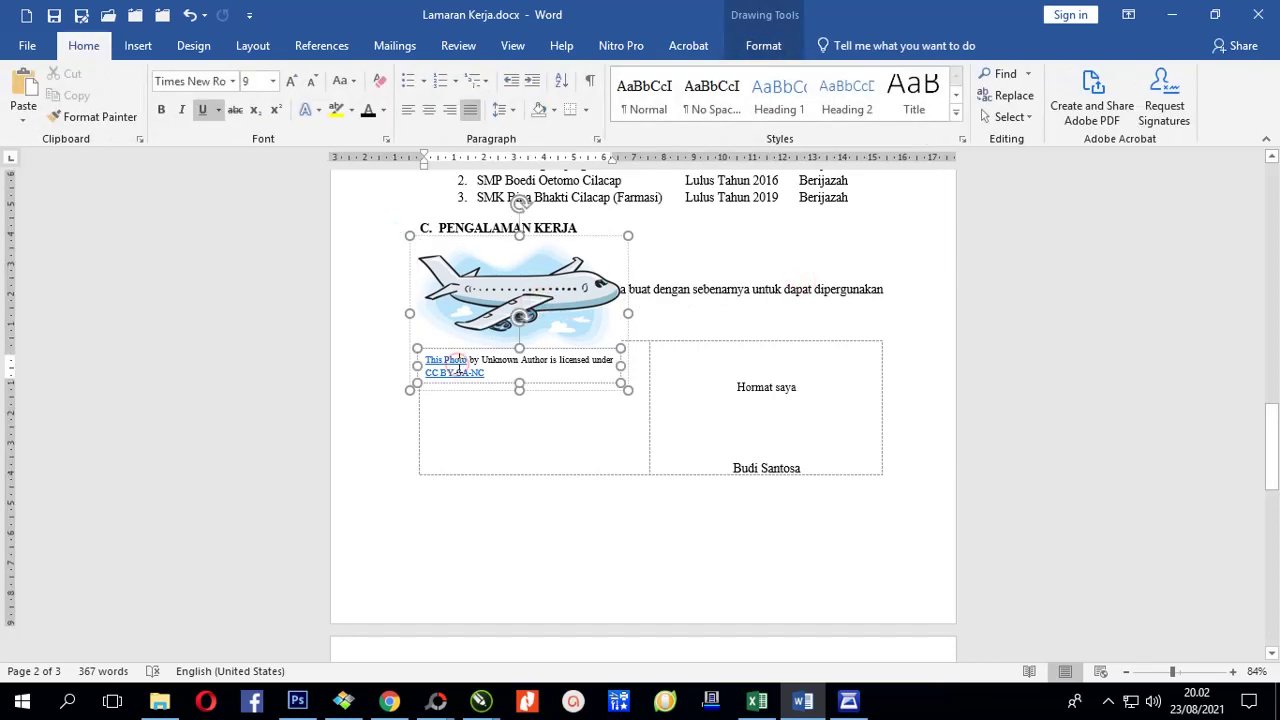
click(800, 288)
click(570, 299)
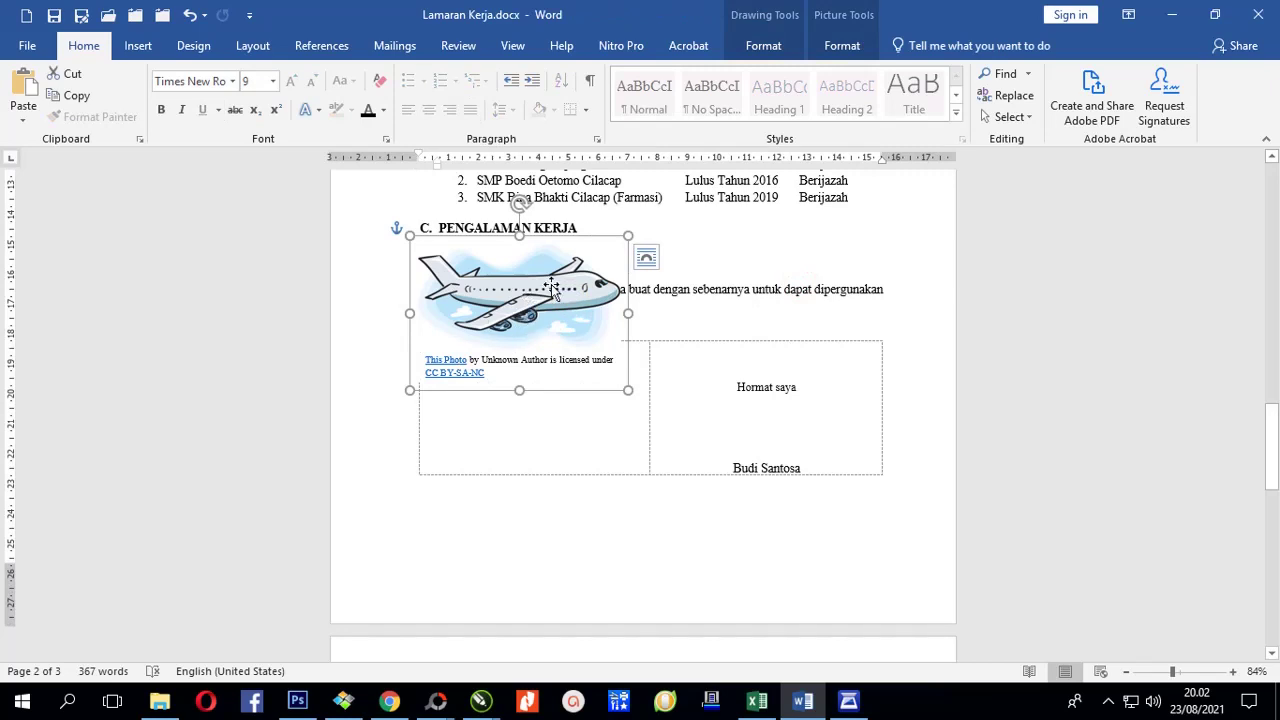
- Ungroup the airplane from its licence caption and drag the picture below the signature table
right_click(552, 288)
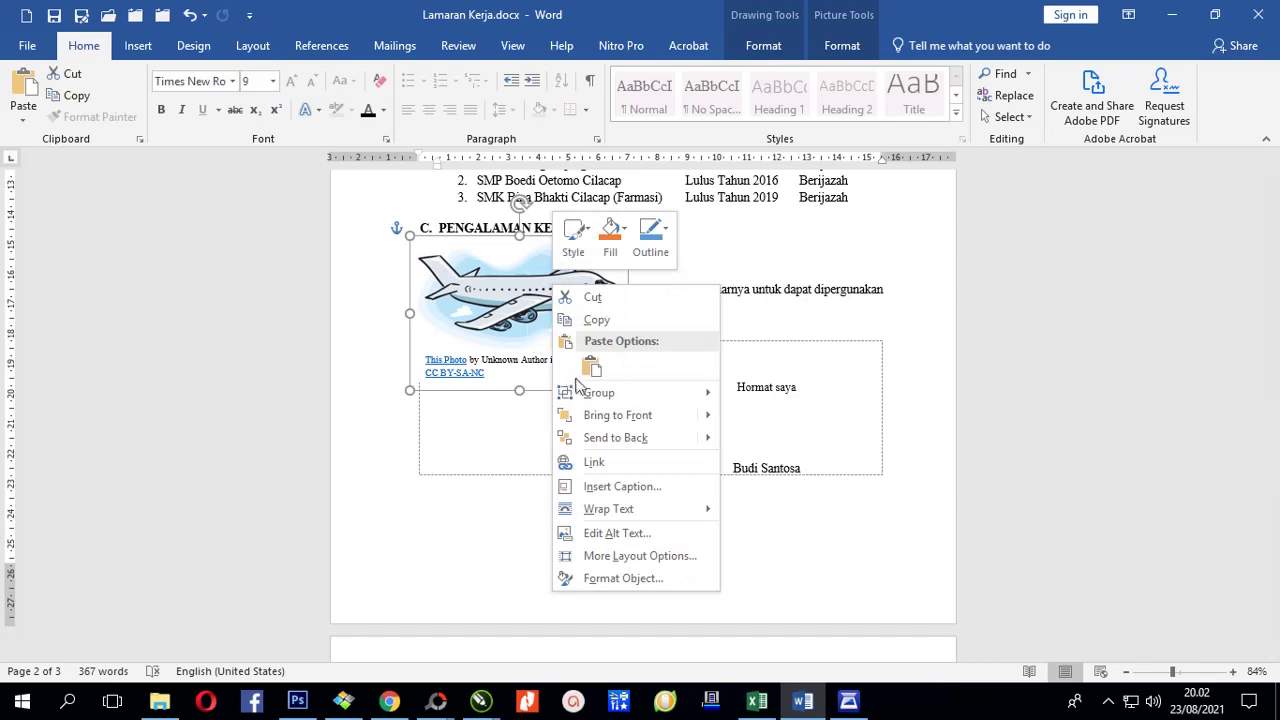
mouse_move(592, 396)
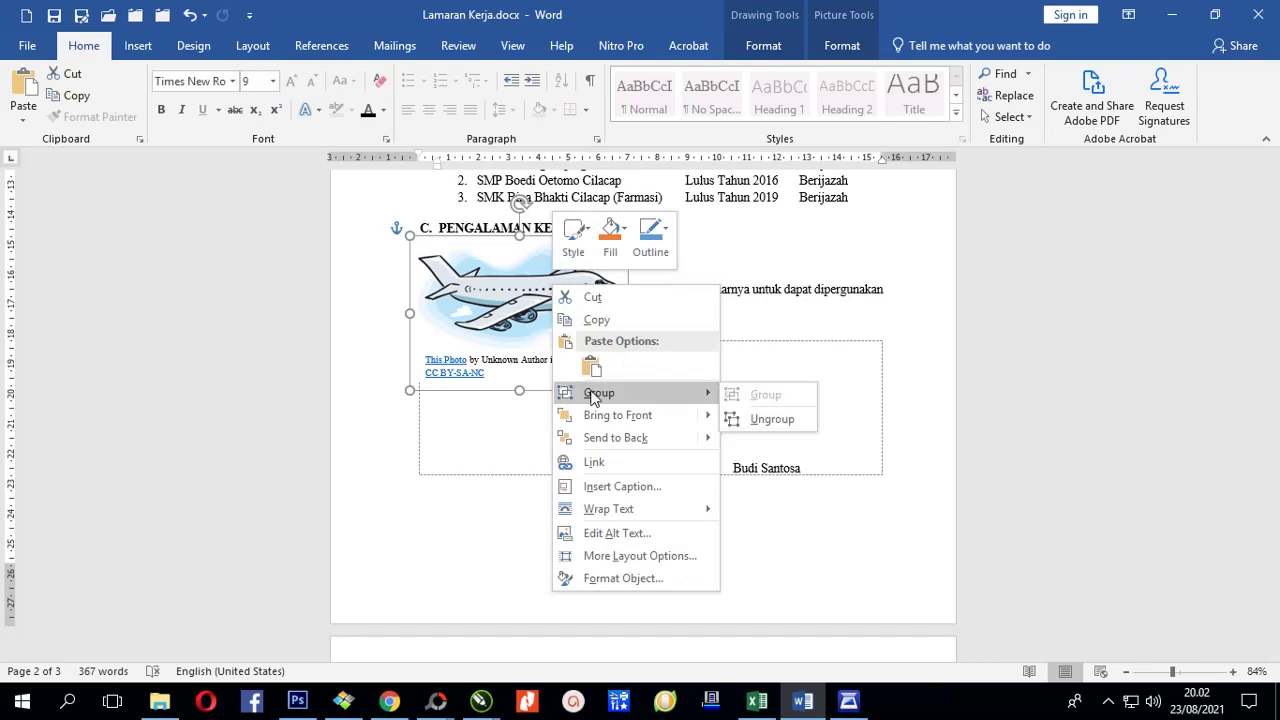
click(760, 420)
click(600, 512)
click(515, 358)
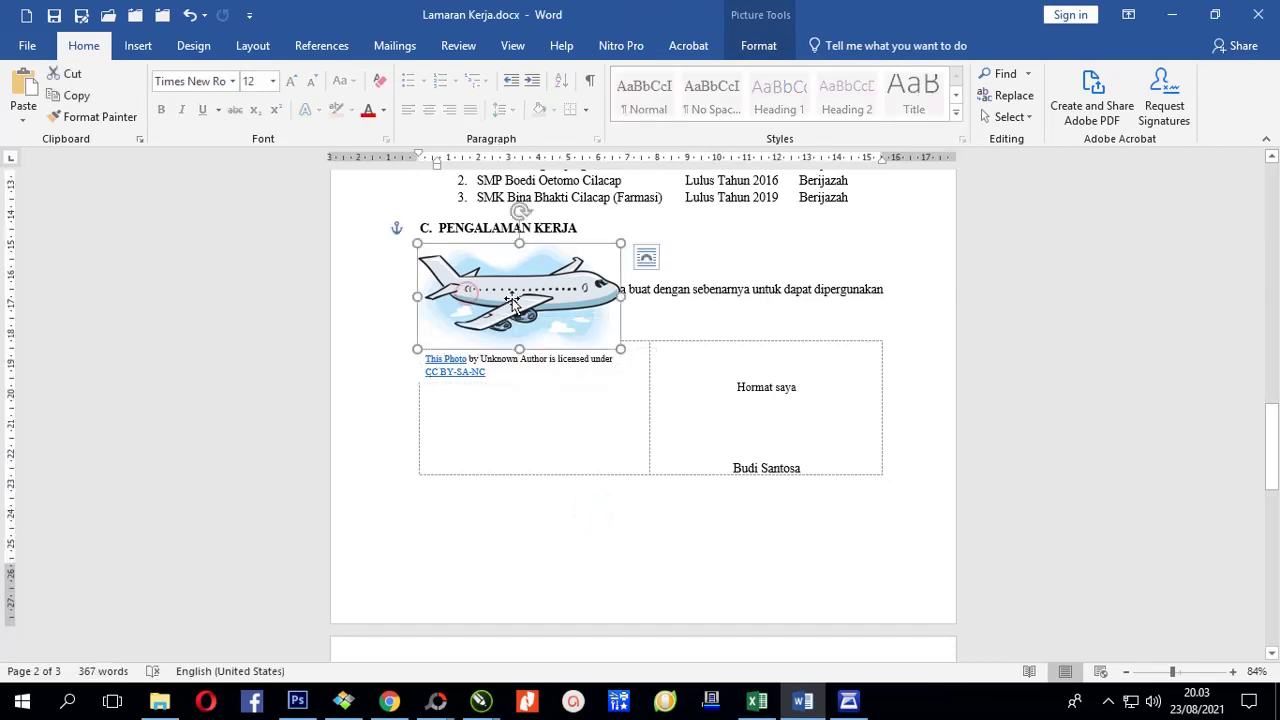
drag(467, 294, 467, 552)
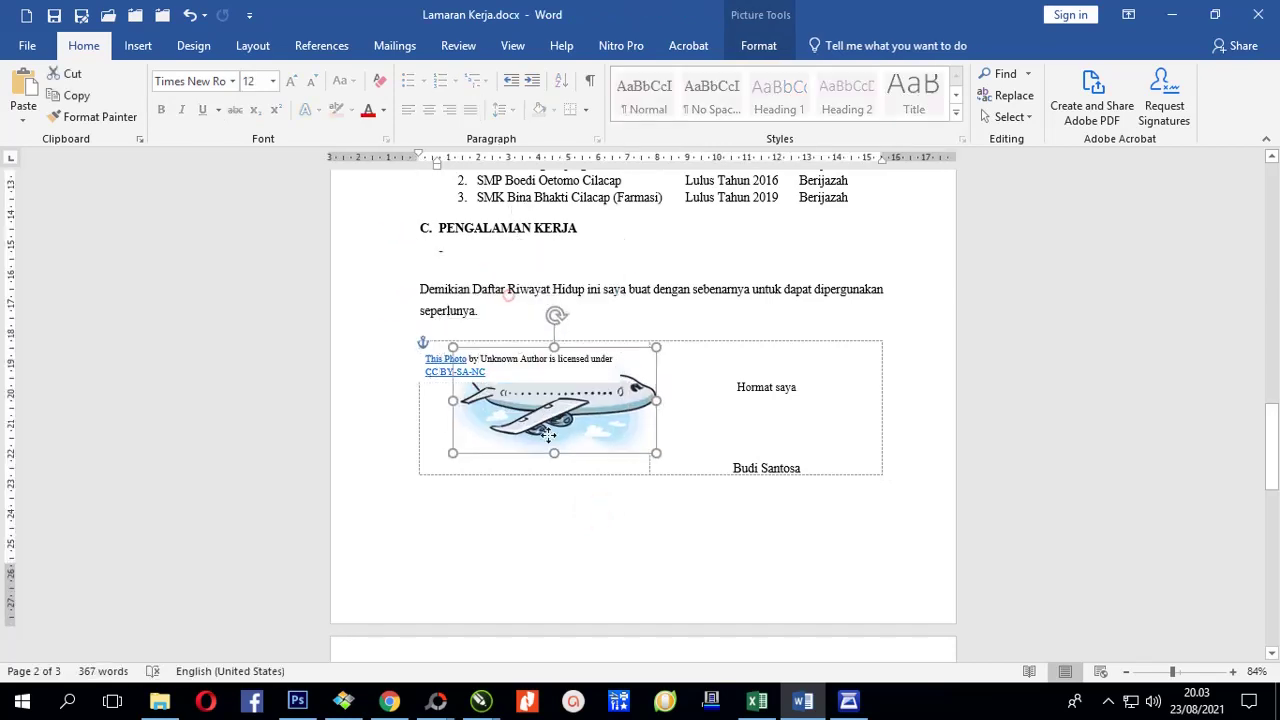
- Delete the photo licence caption and move the airplane picture up beside the heading
click(488, 353)
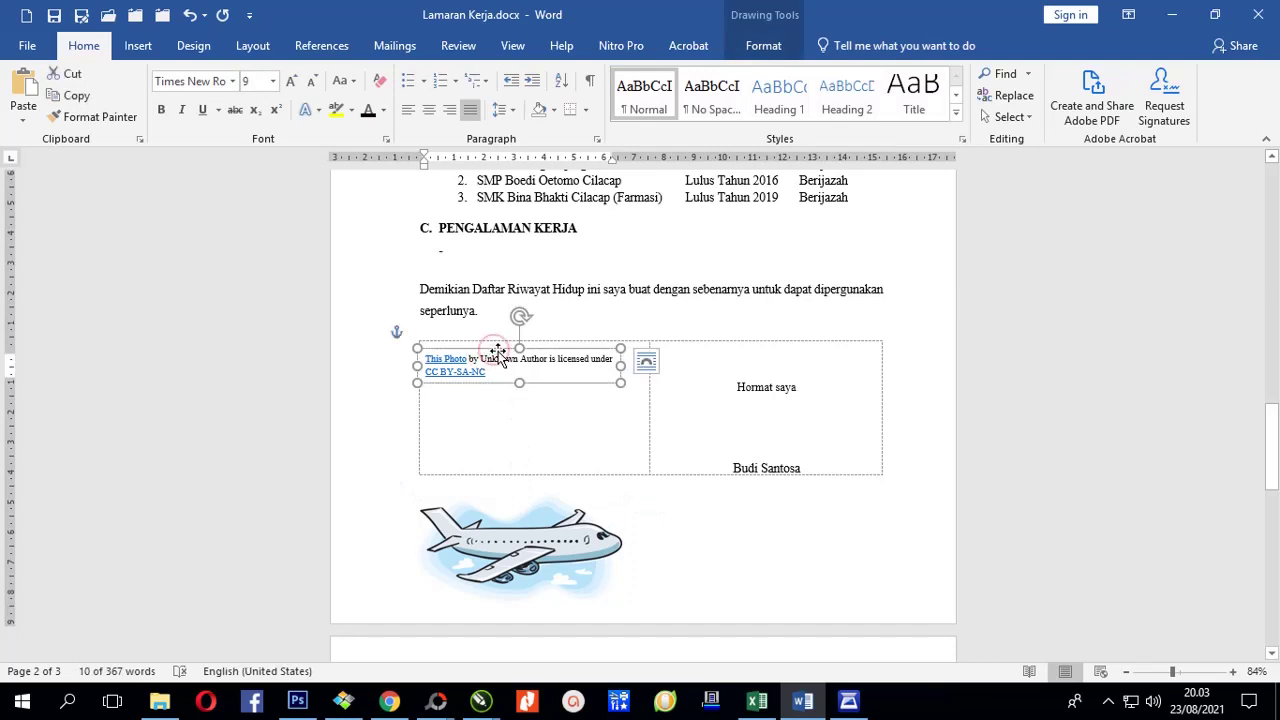
key(Delete)
drag(522, 555, 528, 294)
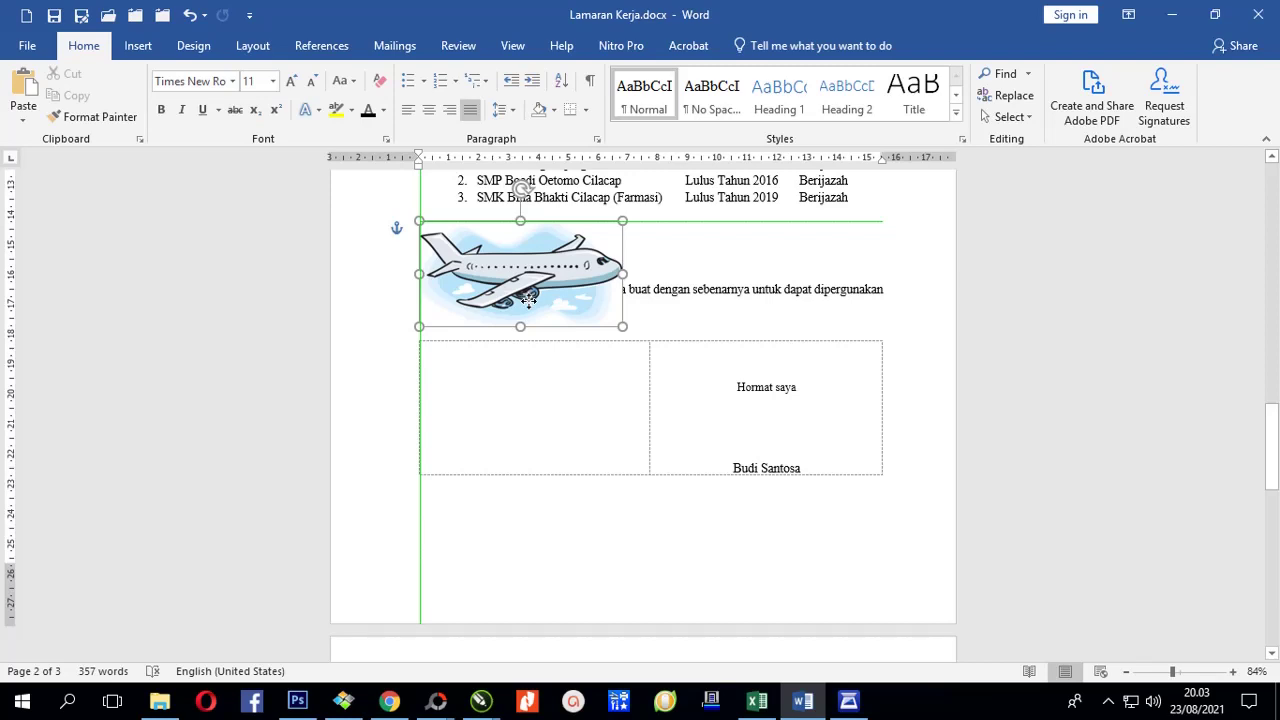
drag(530, 285, 636, 278)
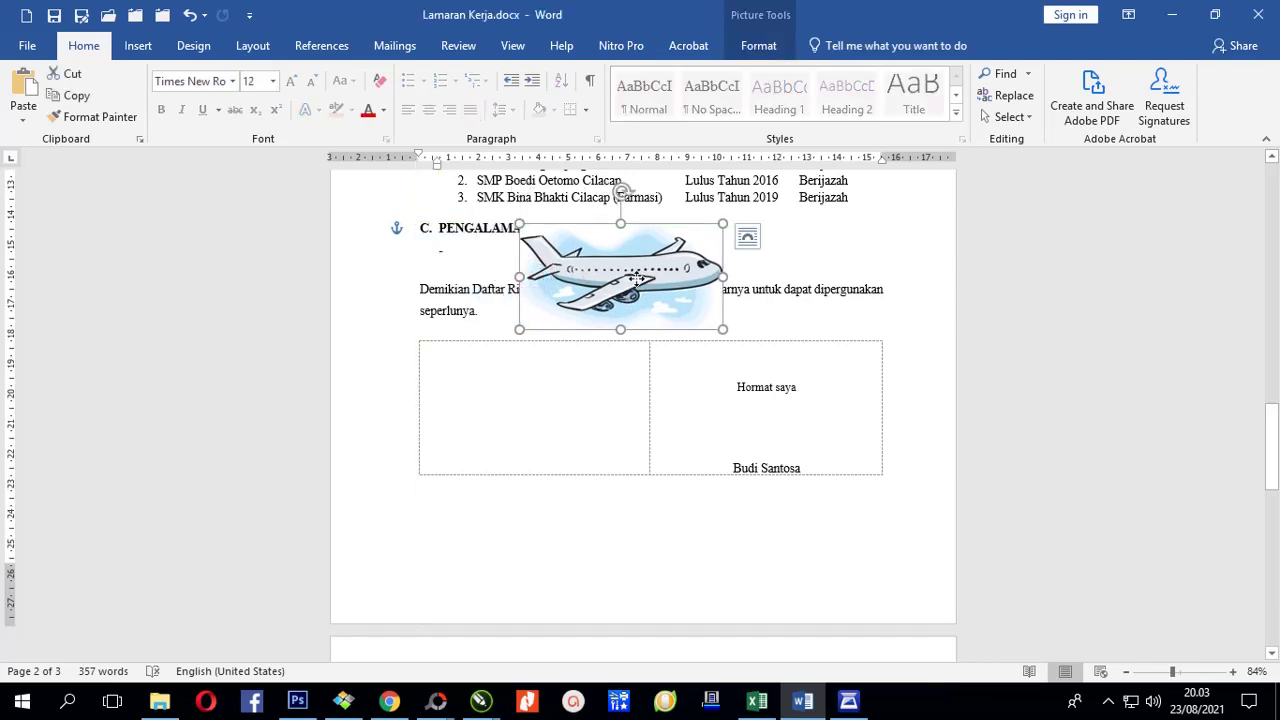
- Set the airplane's wrapping to In Front of Text and drag it into the left table cell
right_click(636, 278)
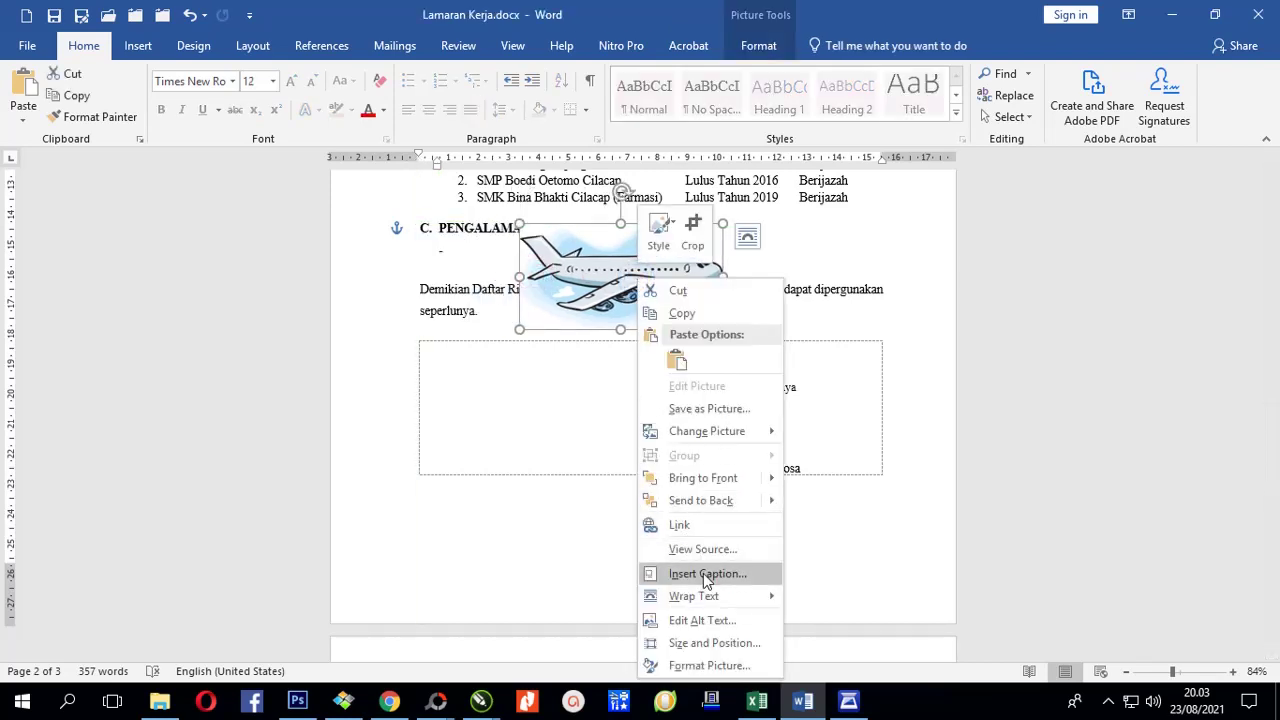
mouse_move(705, 596)
click(840, 550)
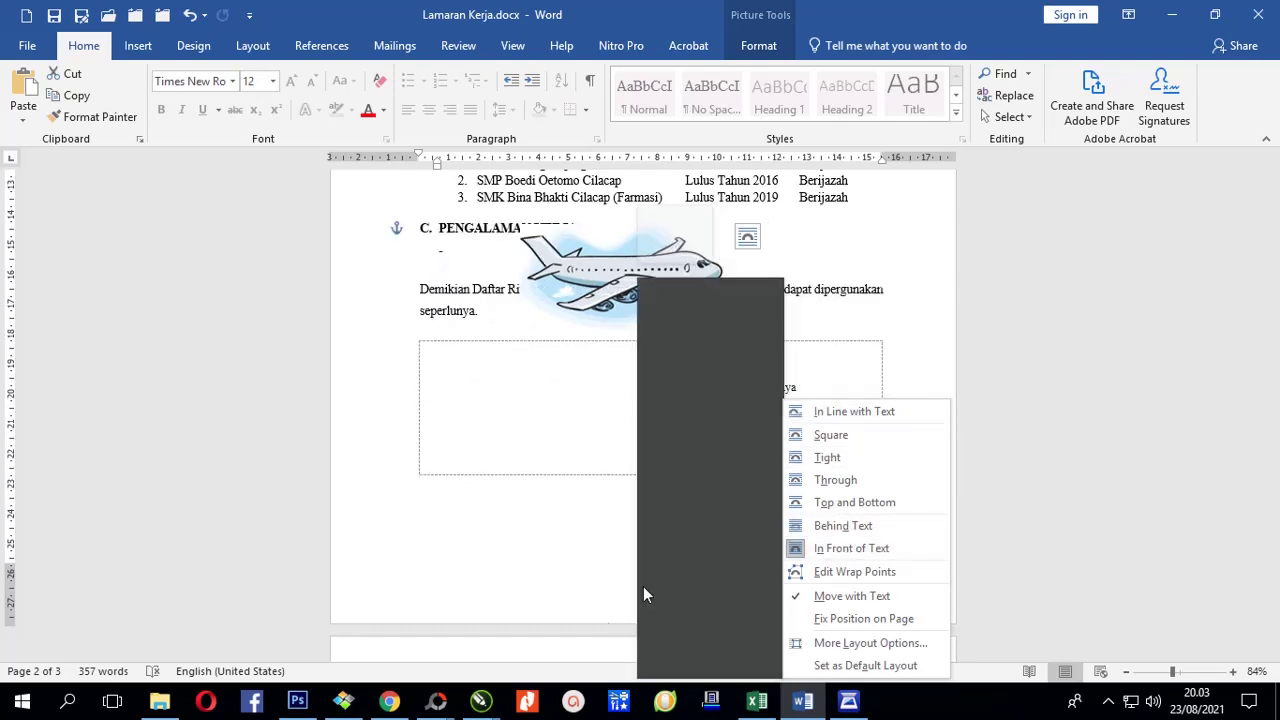
click(514, 556)
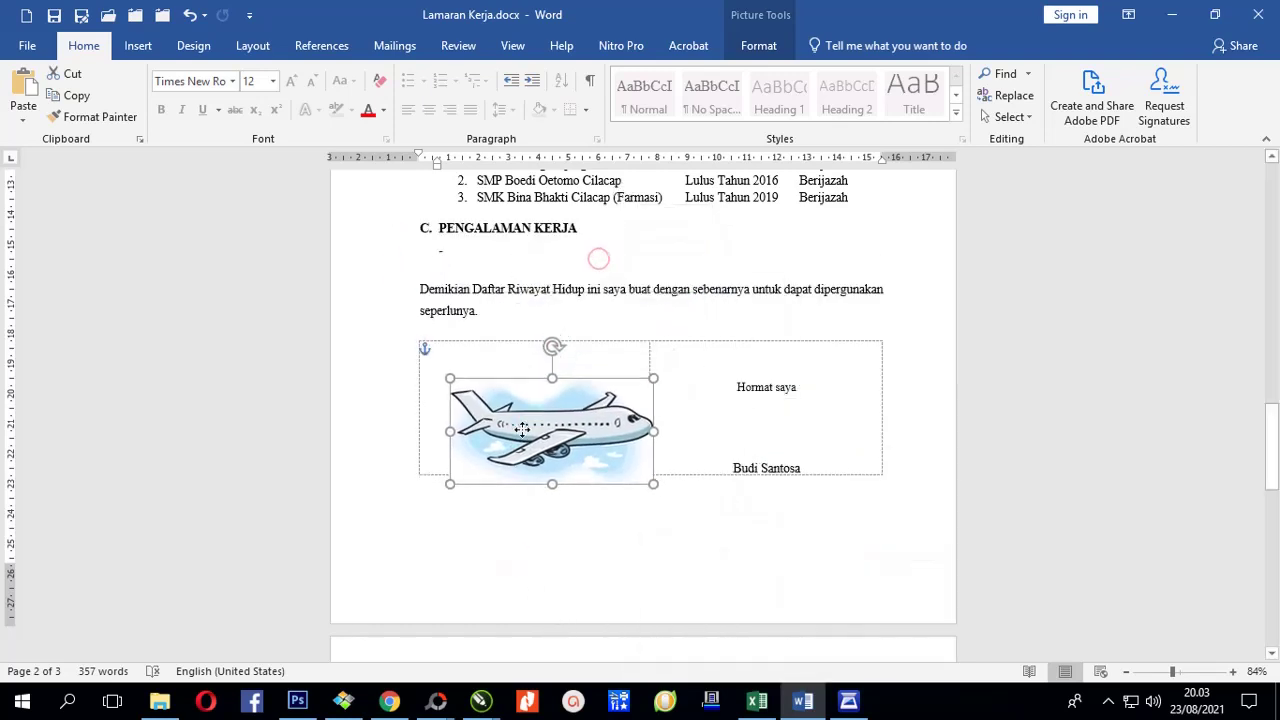
drag(598, 262, 514, 451)
scroll(521, 440, down, 5)
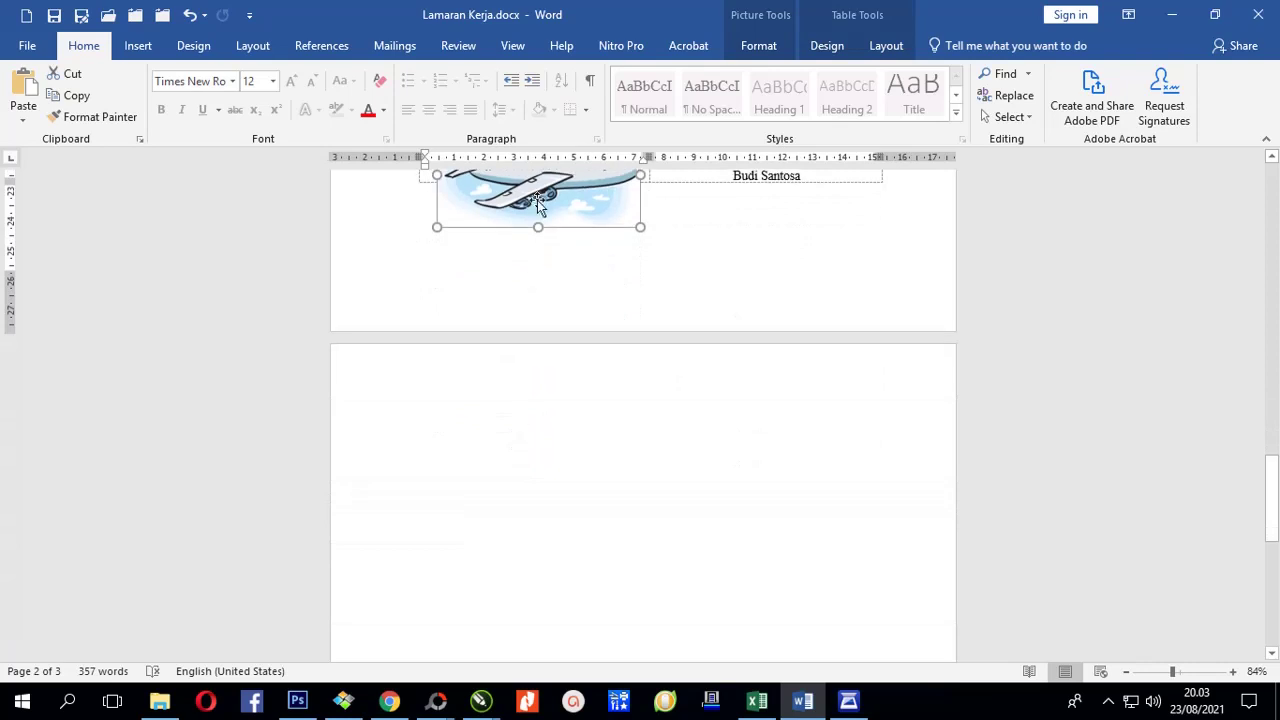
- Move the airplane picture to page 3 and enlarge it across most of the page width
drag(537, 196, 507, 459)
scroll(507, 459, down, 3)
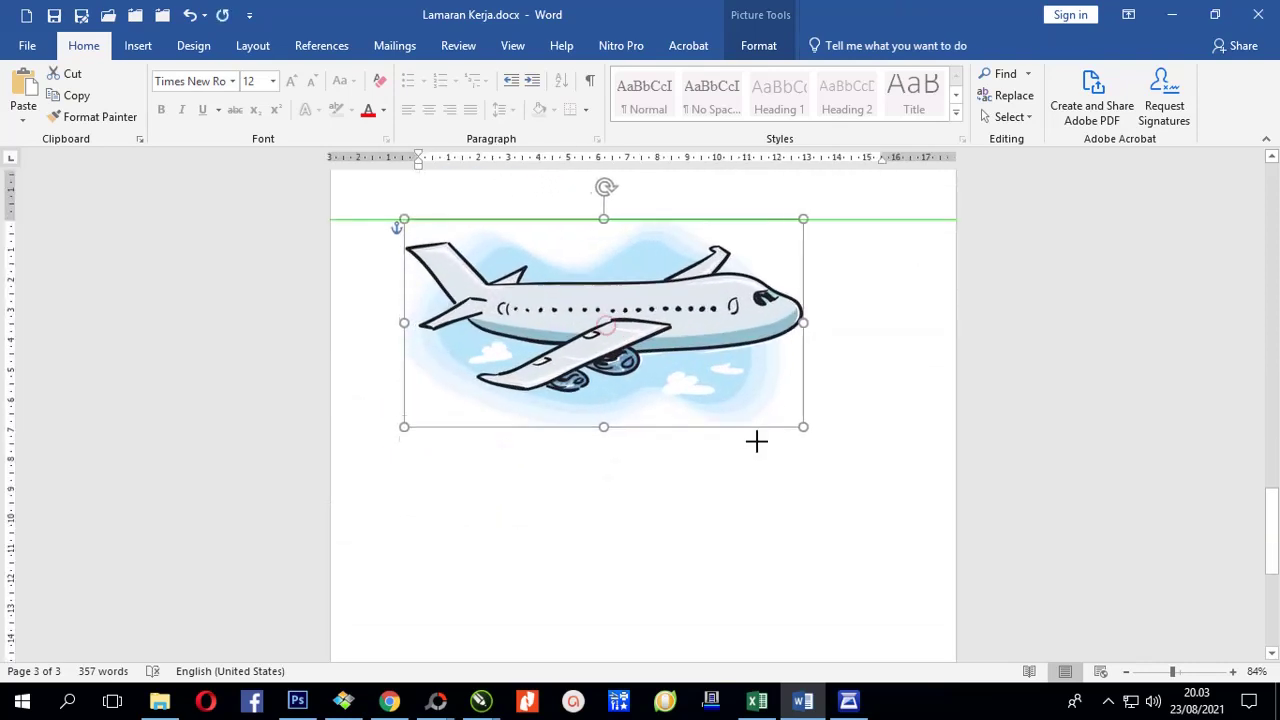
drag(607, 325, 774, 463)
click(630, 530)
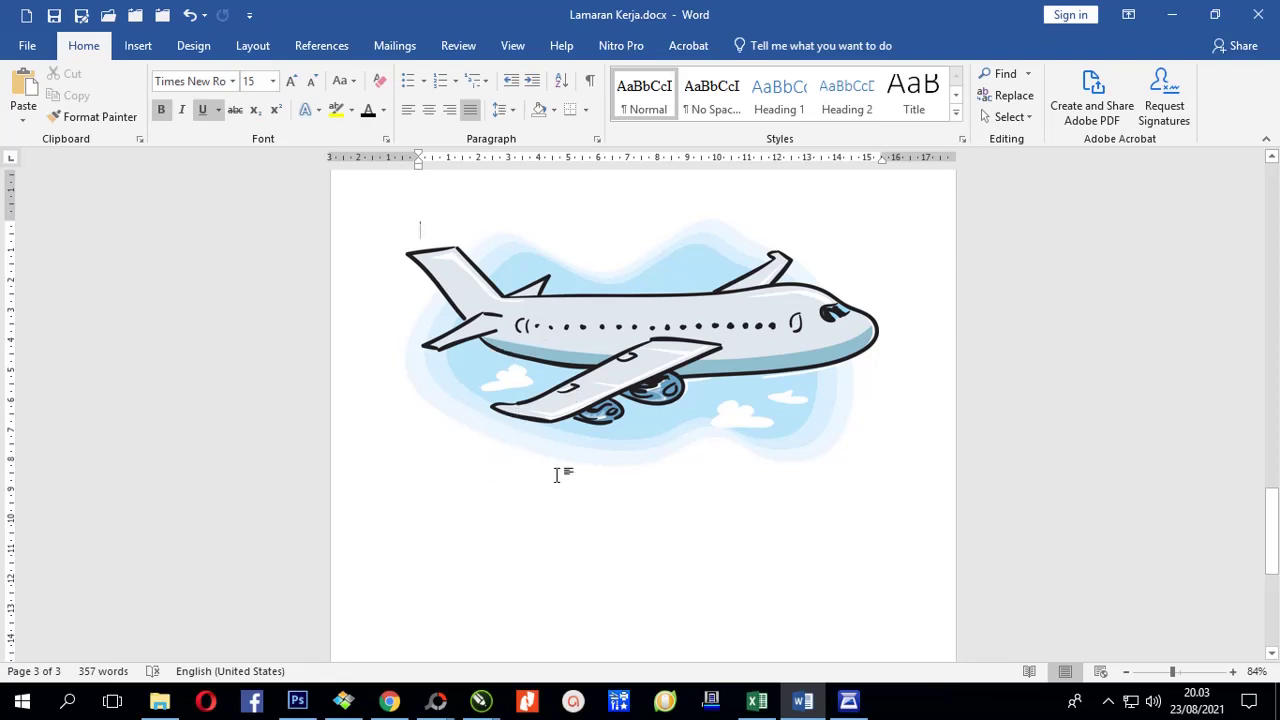
- Reposition the airplane near the top of page 3 with a blank line beneath it
key(Return)
key(Return)
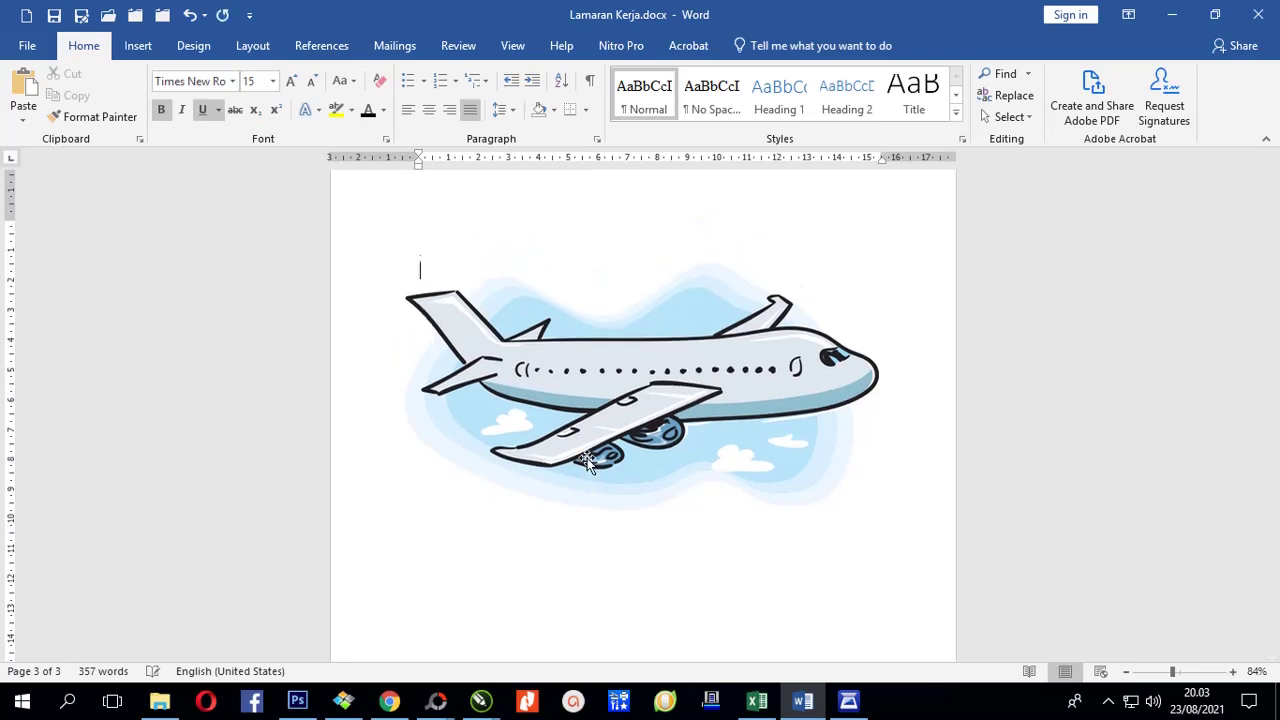
key(Return)
key(Return)
key(Return)
key(Return)
key(Return)
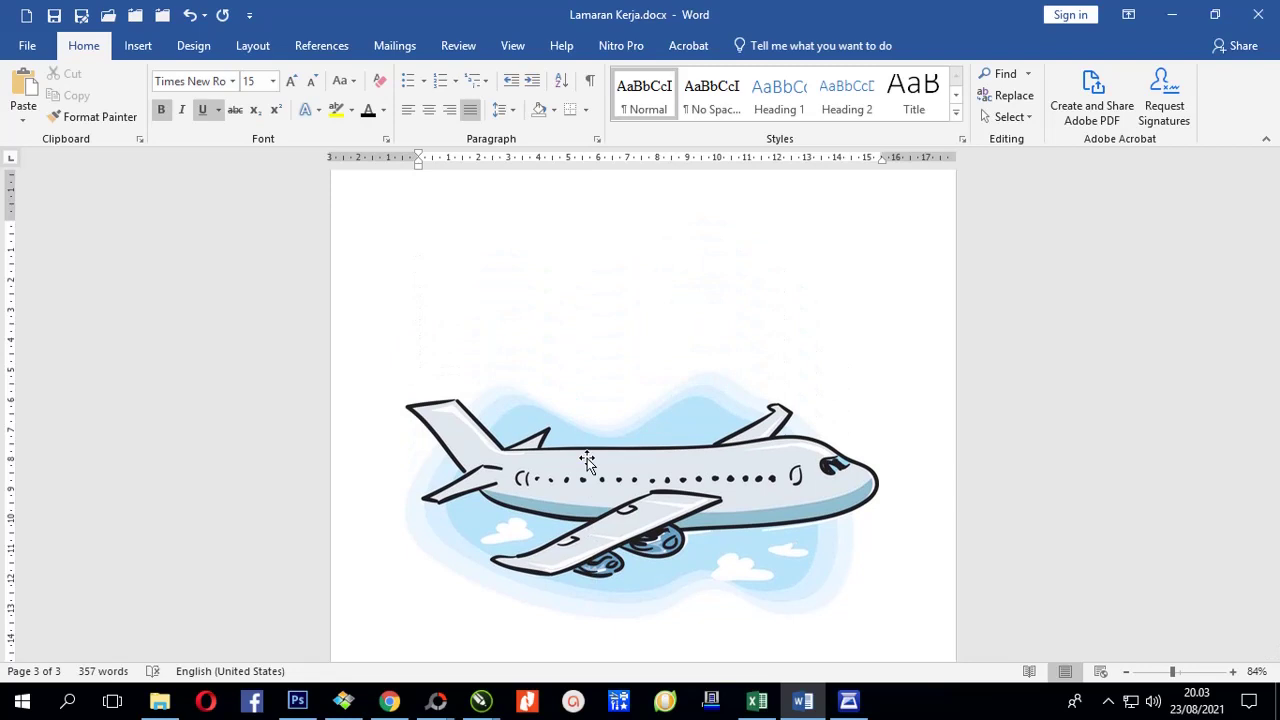
click(616, 447)
drag(628, 470, 629, 282)
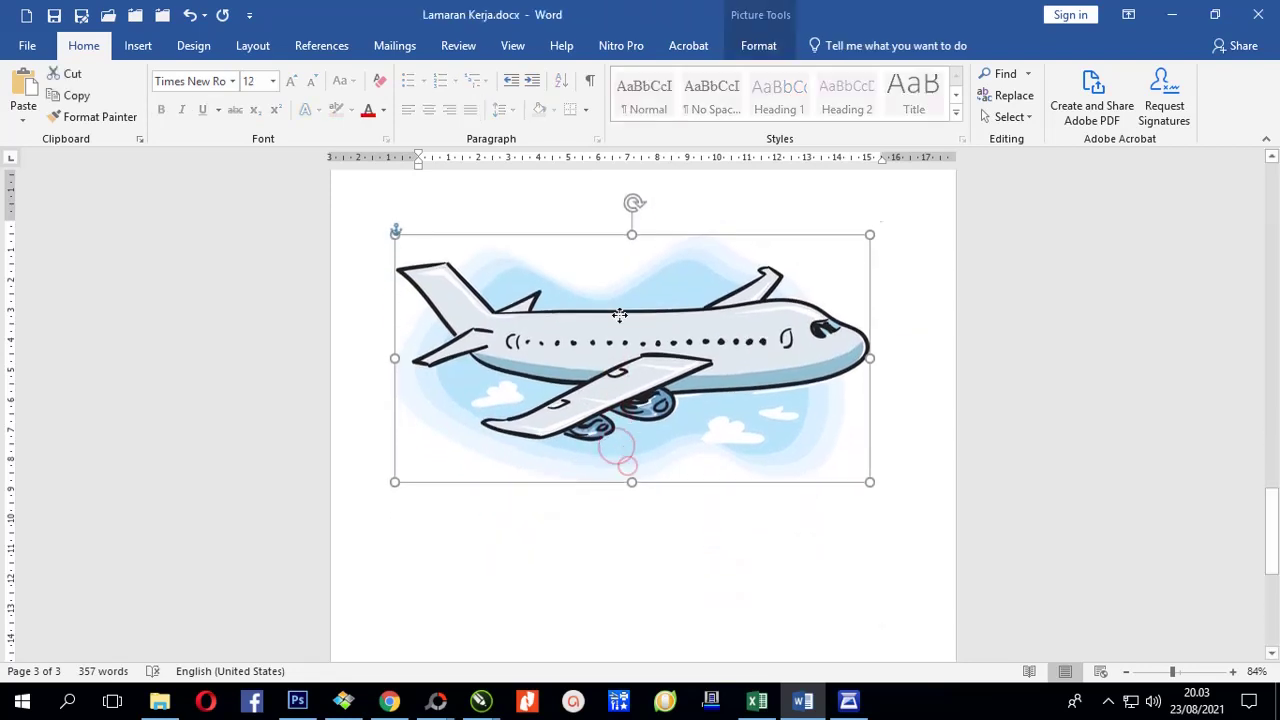
click(926, 374)
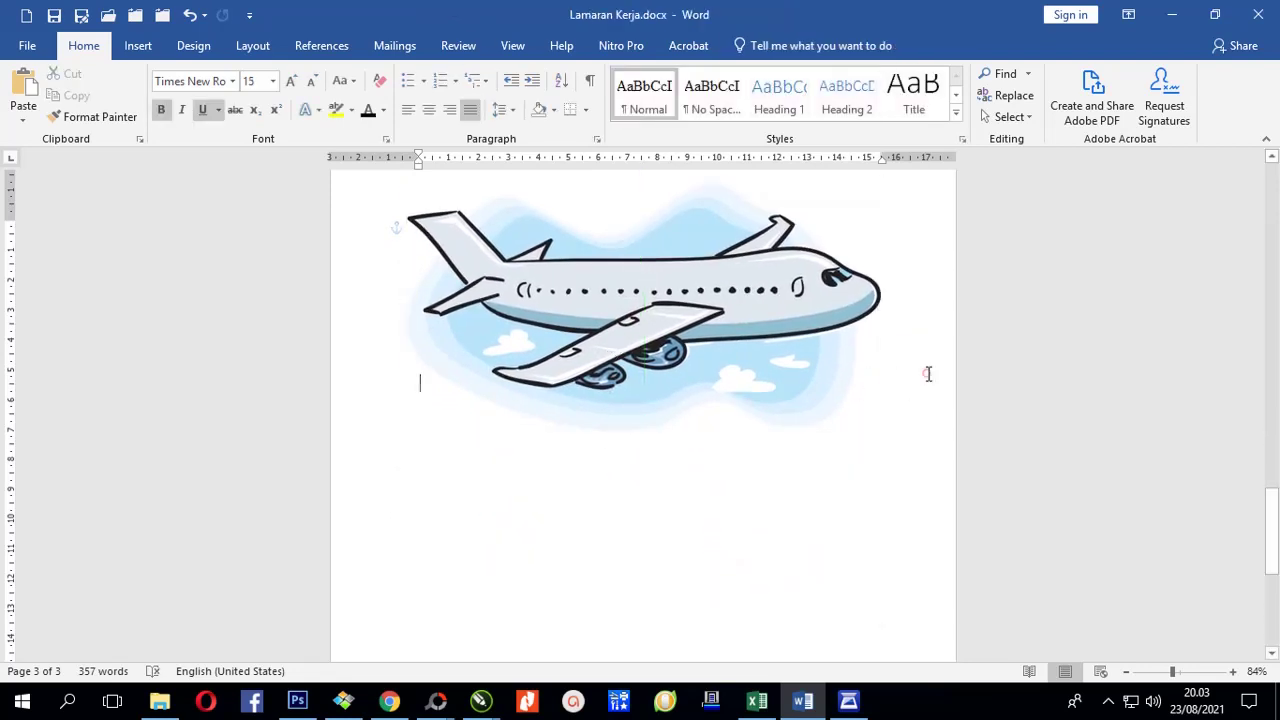
key(Down)
click(138, 45)
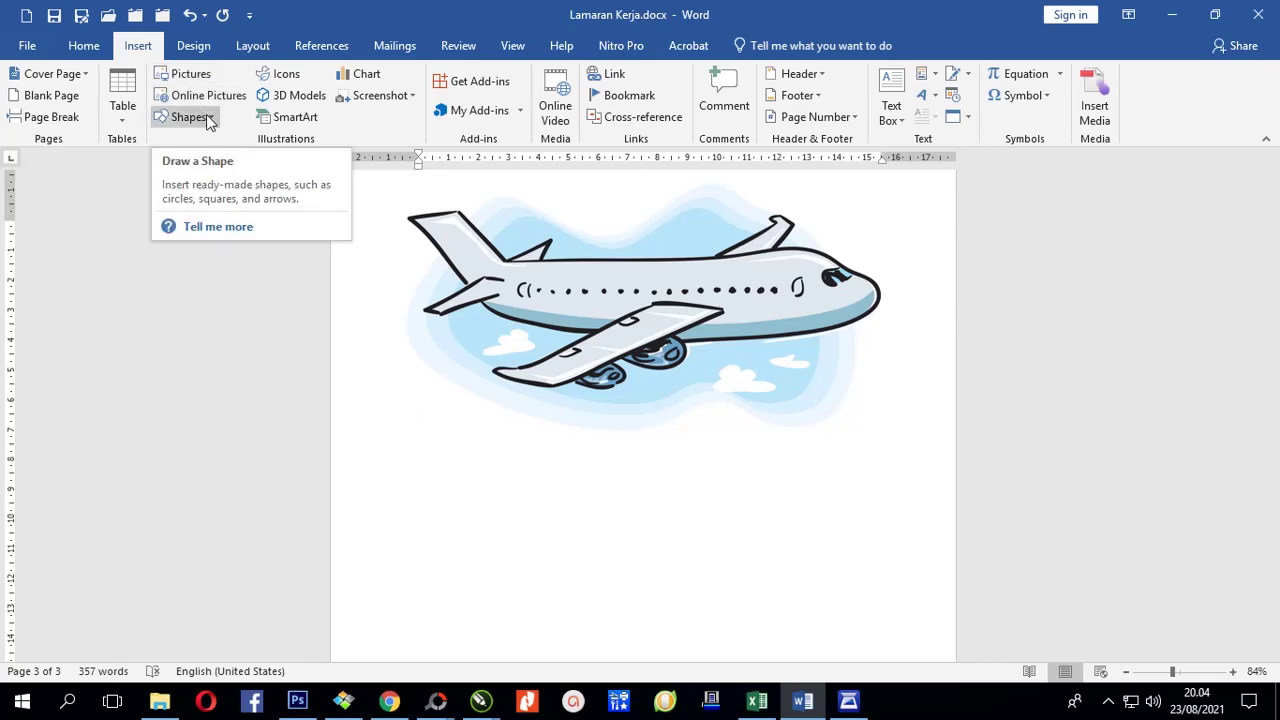
- Draw a large Block Arrows Right Arrow shape below the airplane picture
click(209, 117)
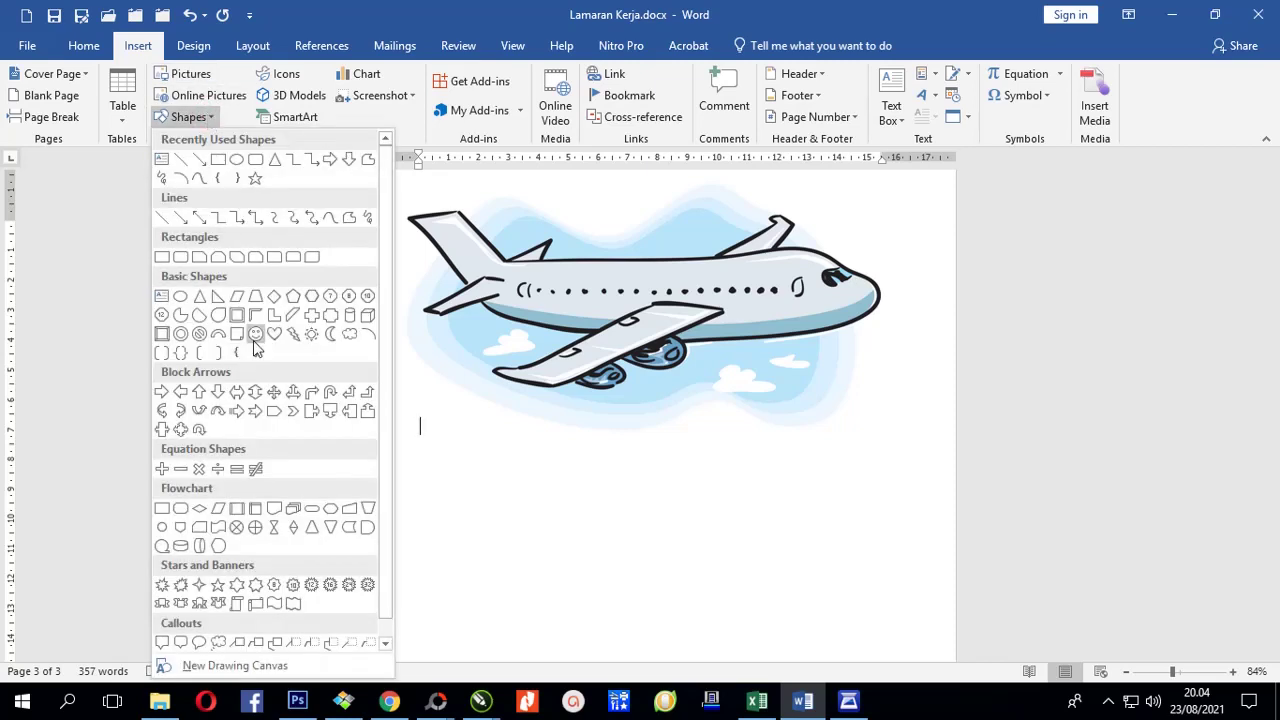
scroll(276, 385, down, 1)
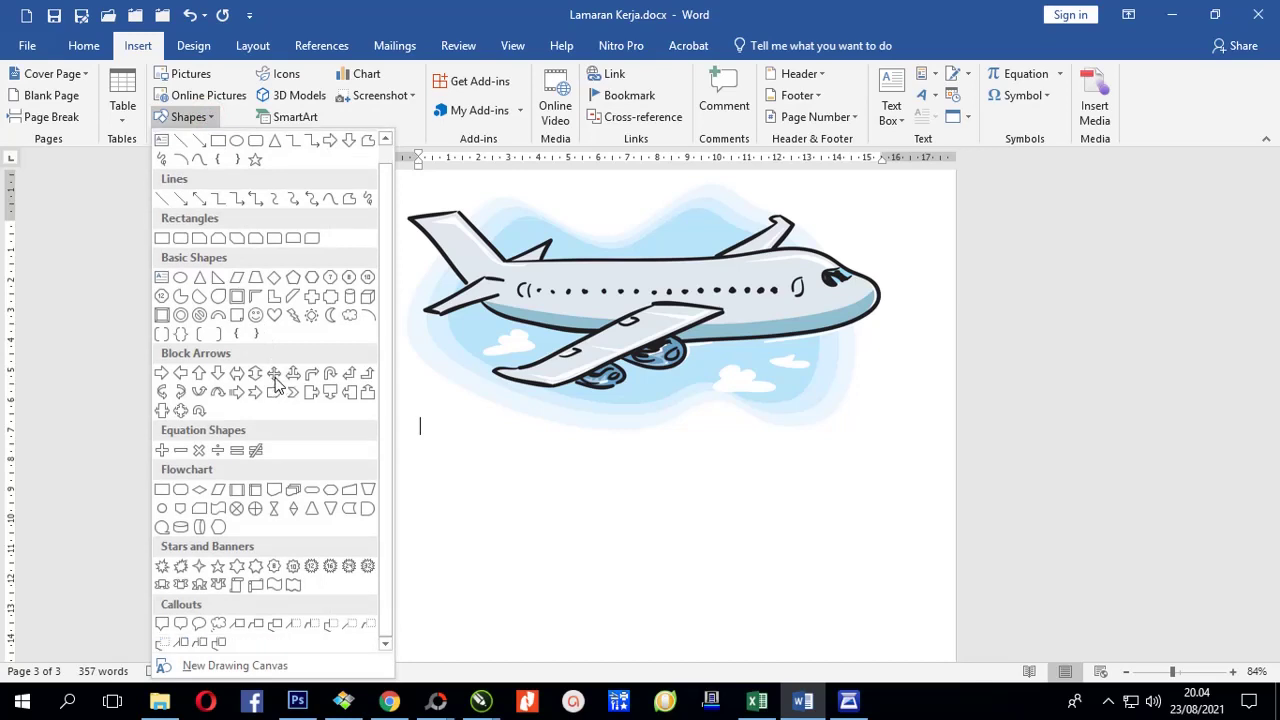
scroll(276, 385, up, 1)
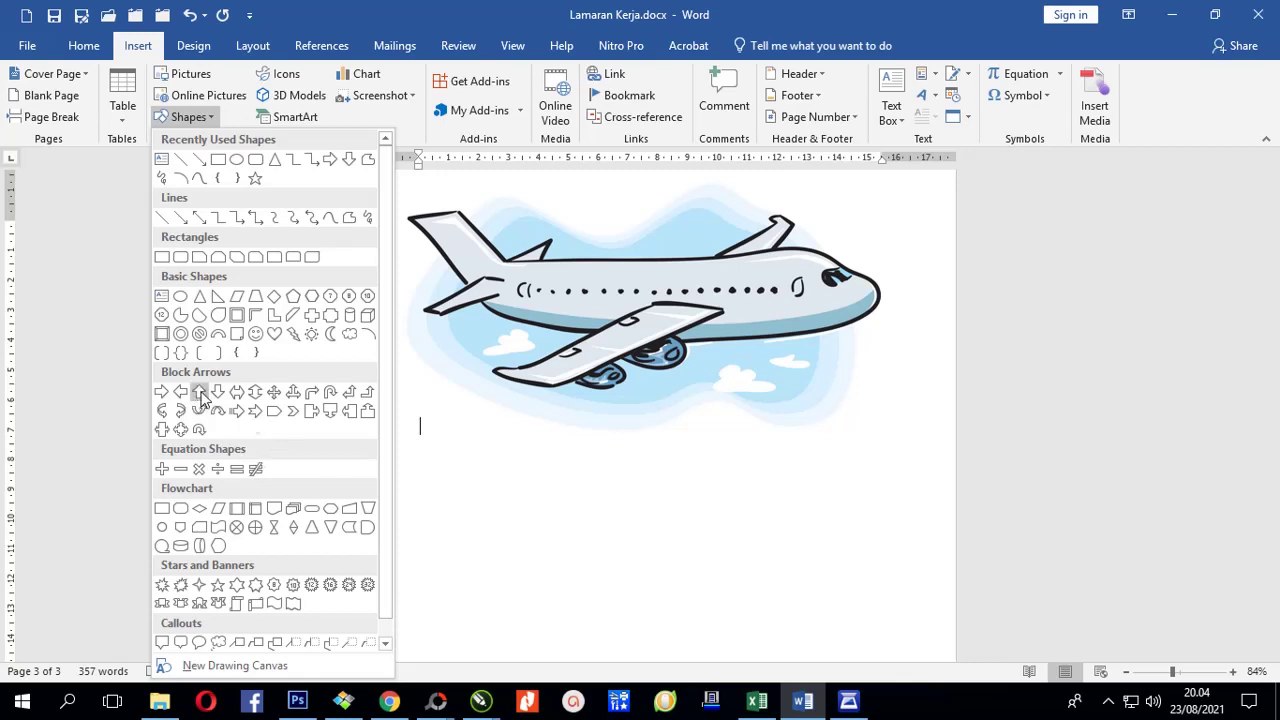
click(161, 392)
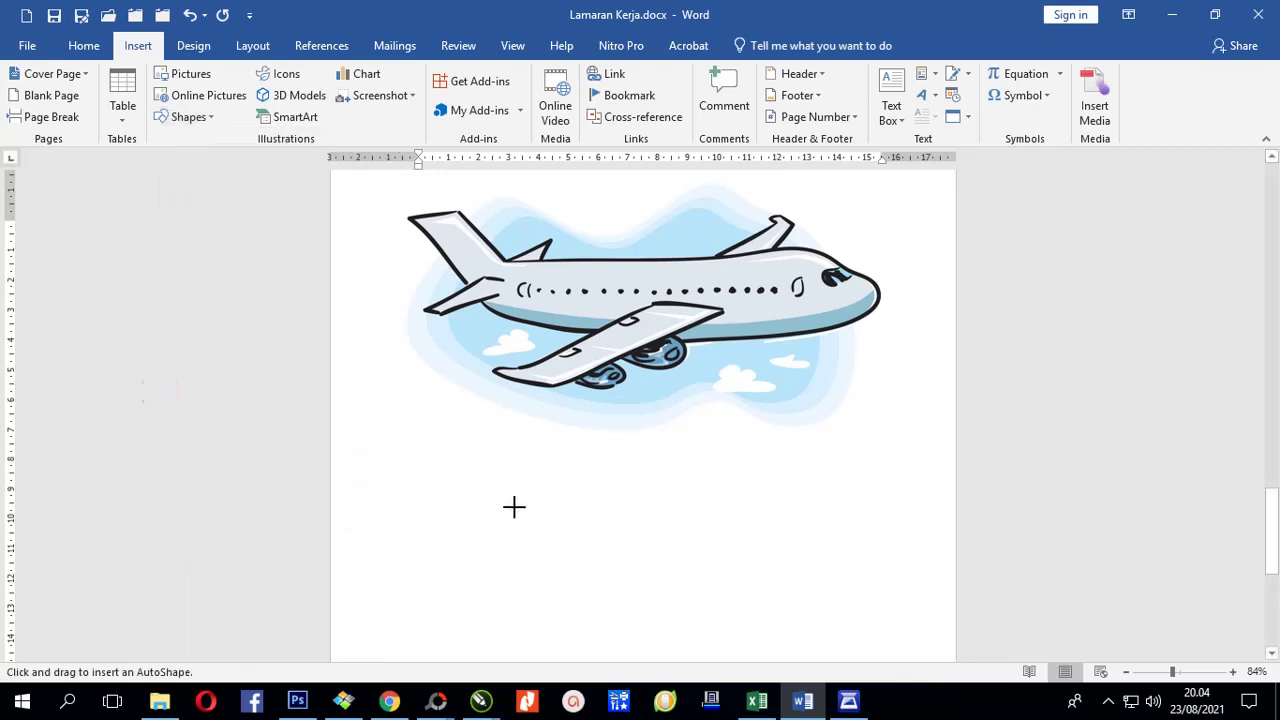
scroll(449, 440, down, 1)
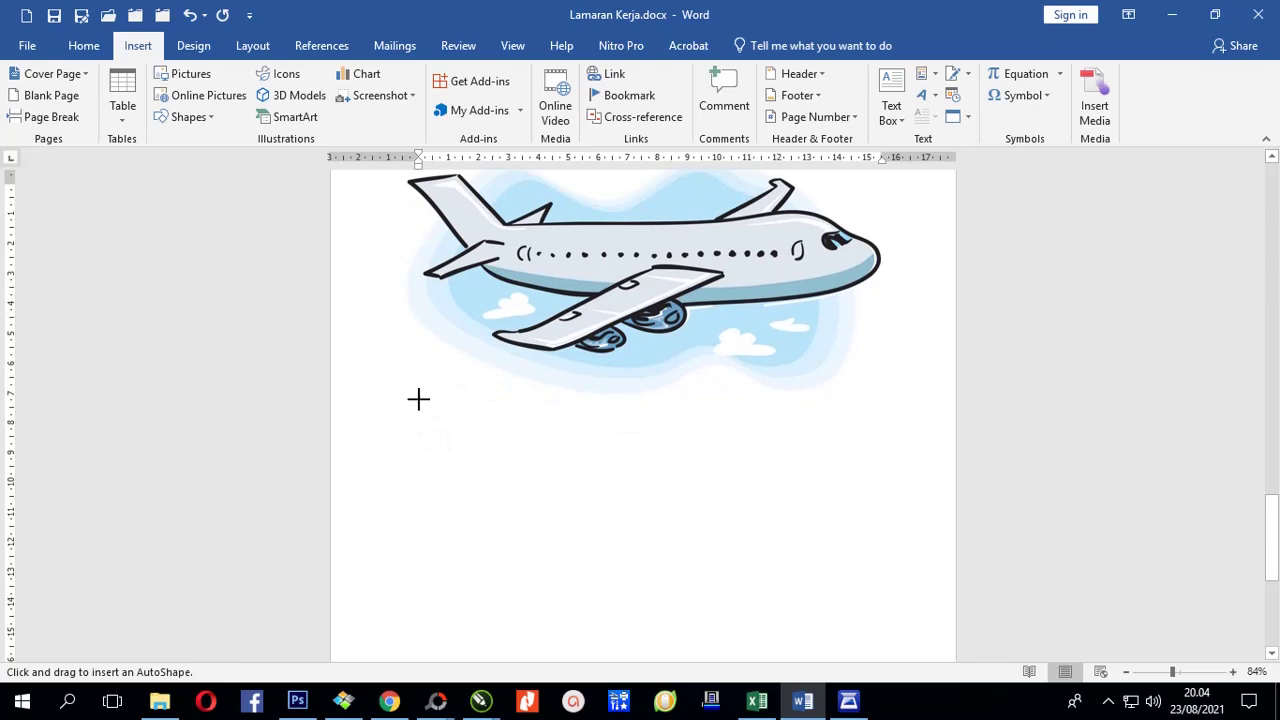
drag(418, 398, 824, 588)
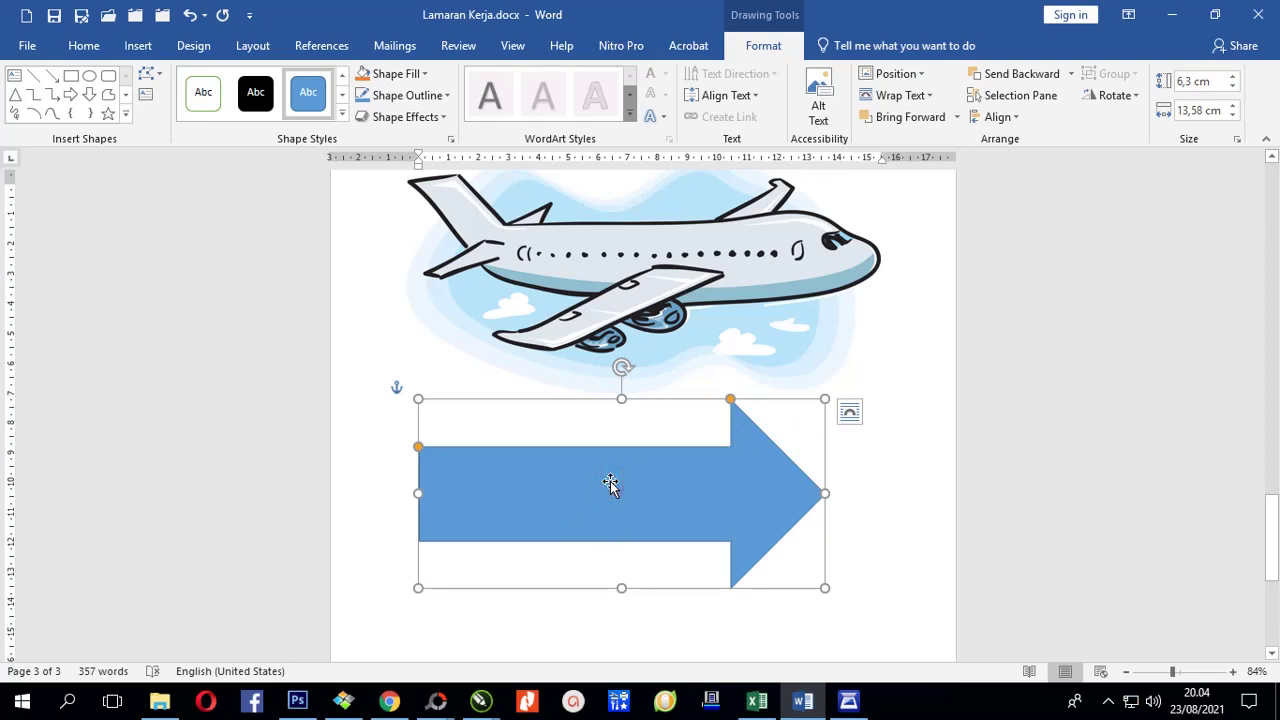
- Move the arrow over the airplane, then change its order from Send to Back to Bring to Front
drag(610, 484, 624, 310)
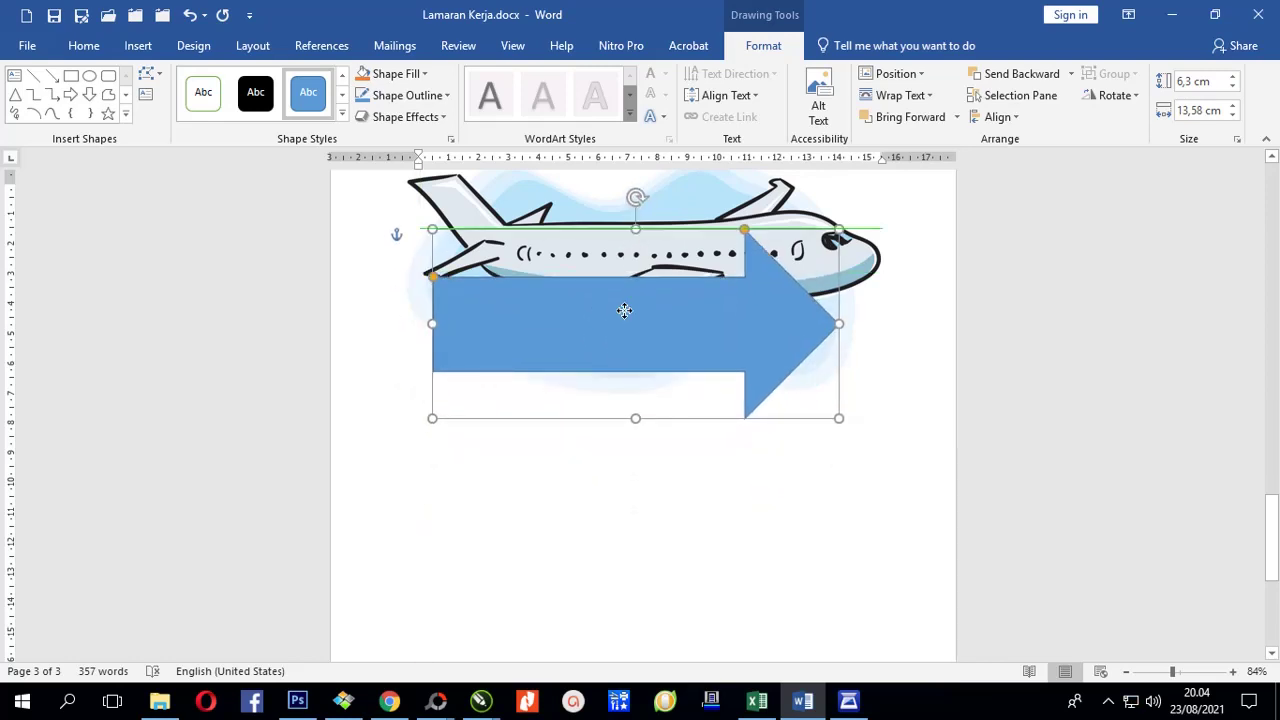
mouse_move(593, 316)
mouse_down()
mouse_move(599, 293)
mouse_move(596, 340)
mouse_up()
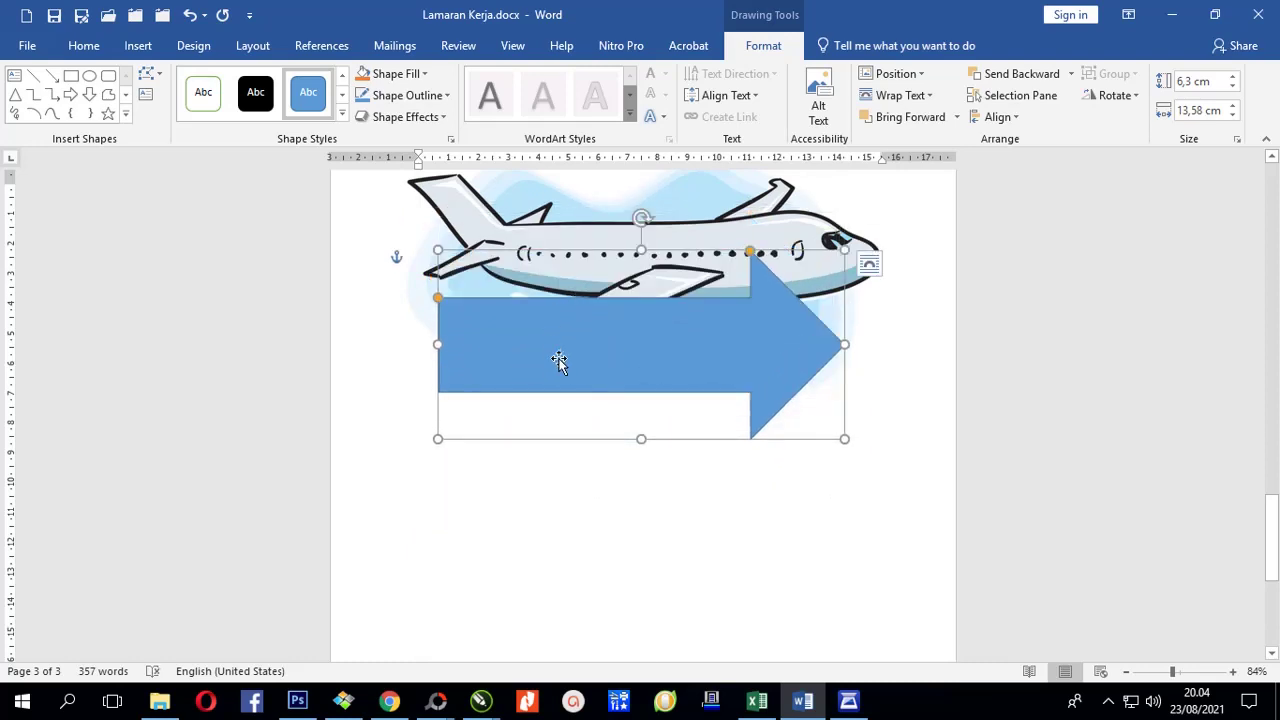
right_click(555, 346)
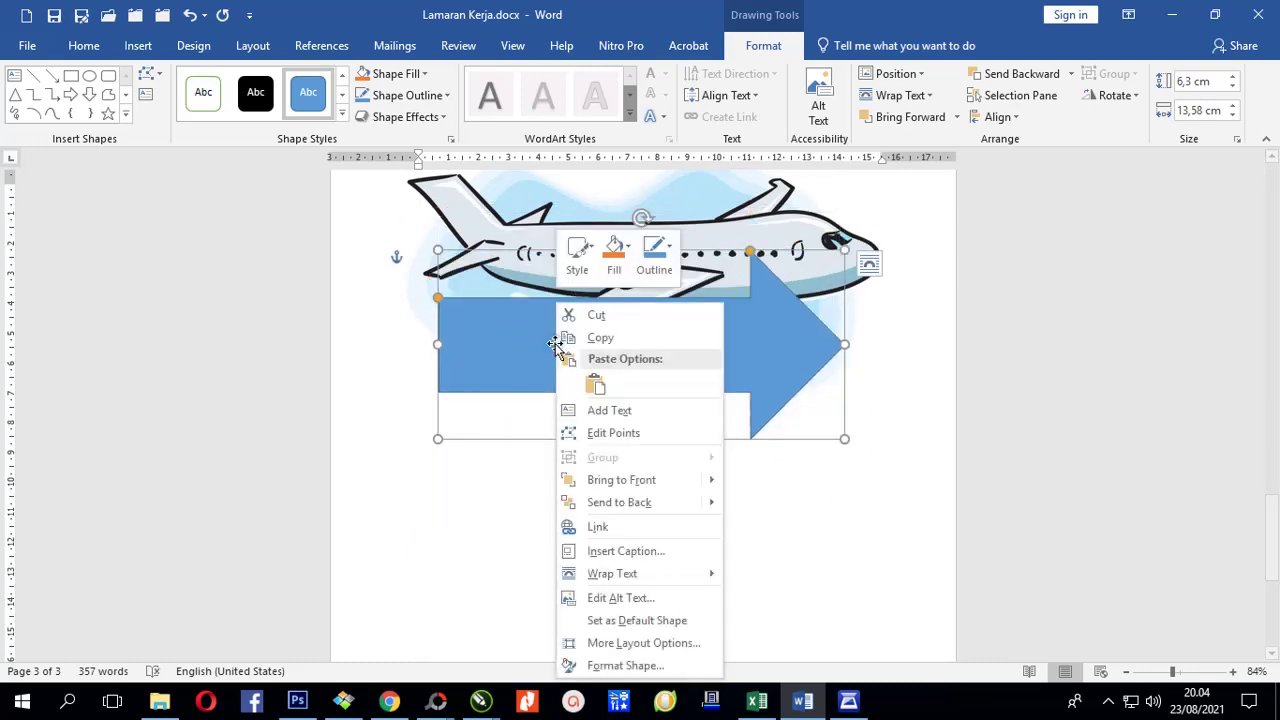
click(619, 504)
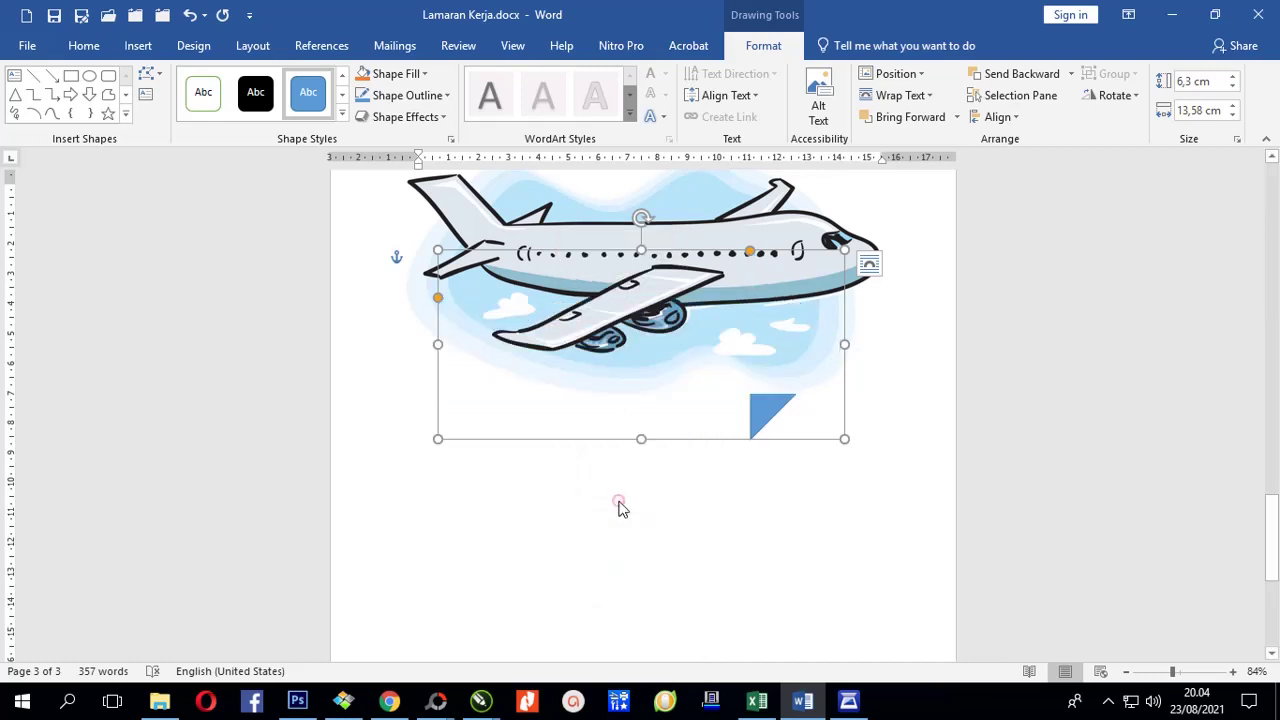
drag(757, 416, 740, 495)
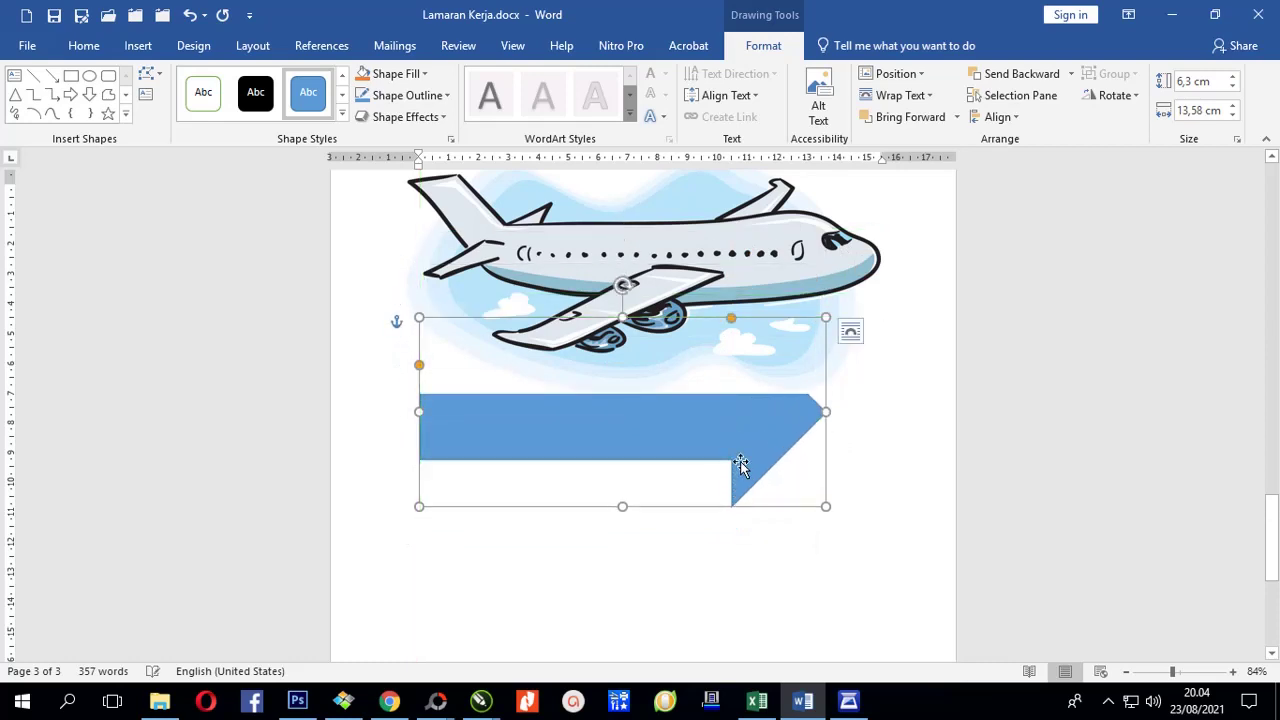
right_click(743, 466)
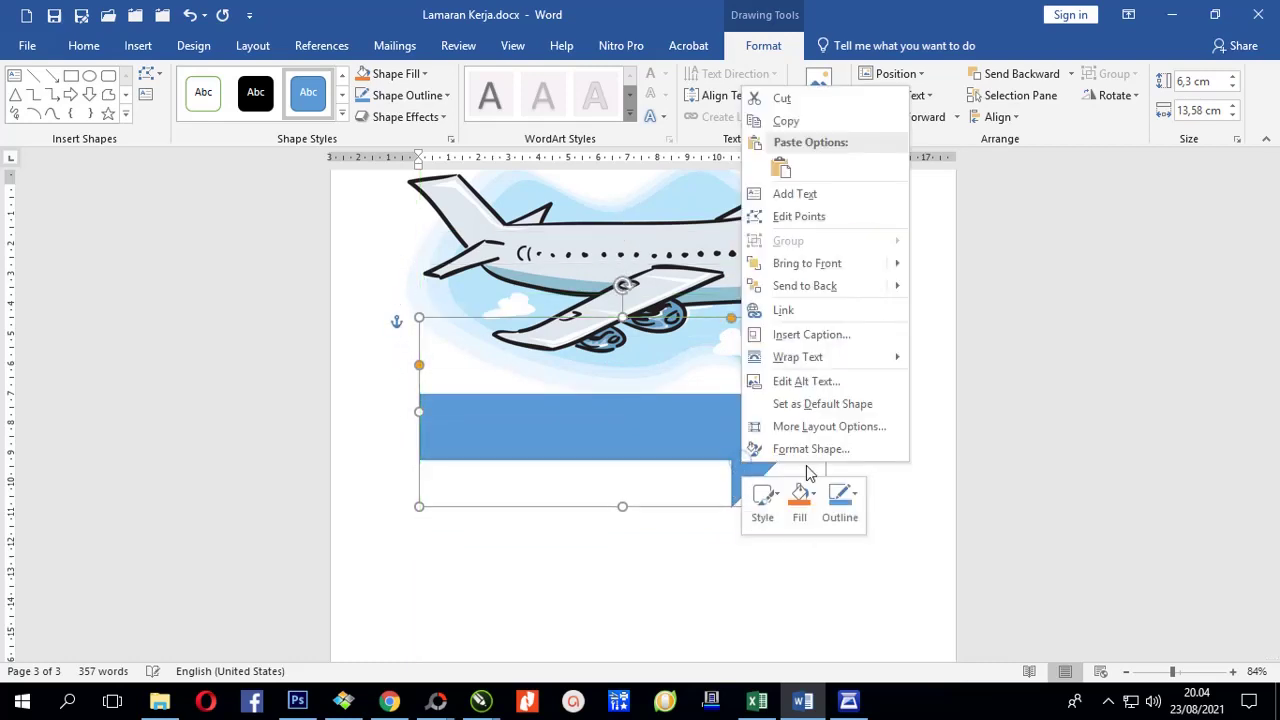
click(858, 273)
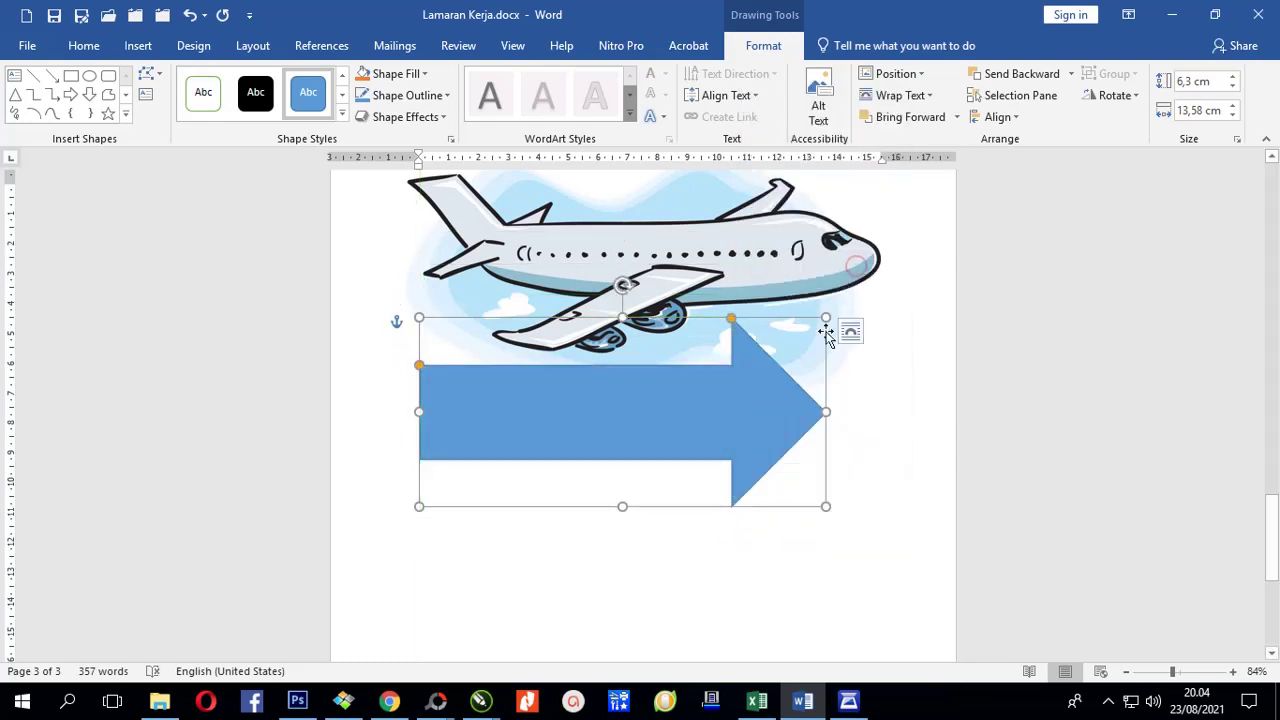
mouse_move(733, 378)
mouse_down()
mouse_move(740, 290)
mouse_move(731, 448)
mouse_up()
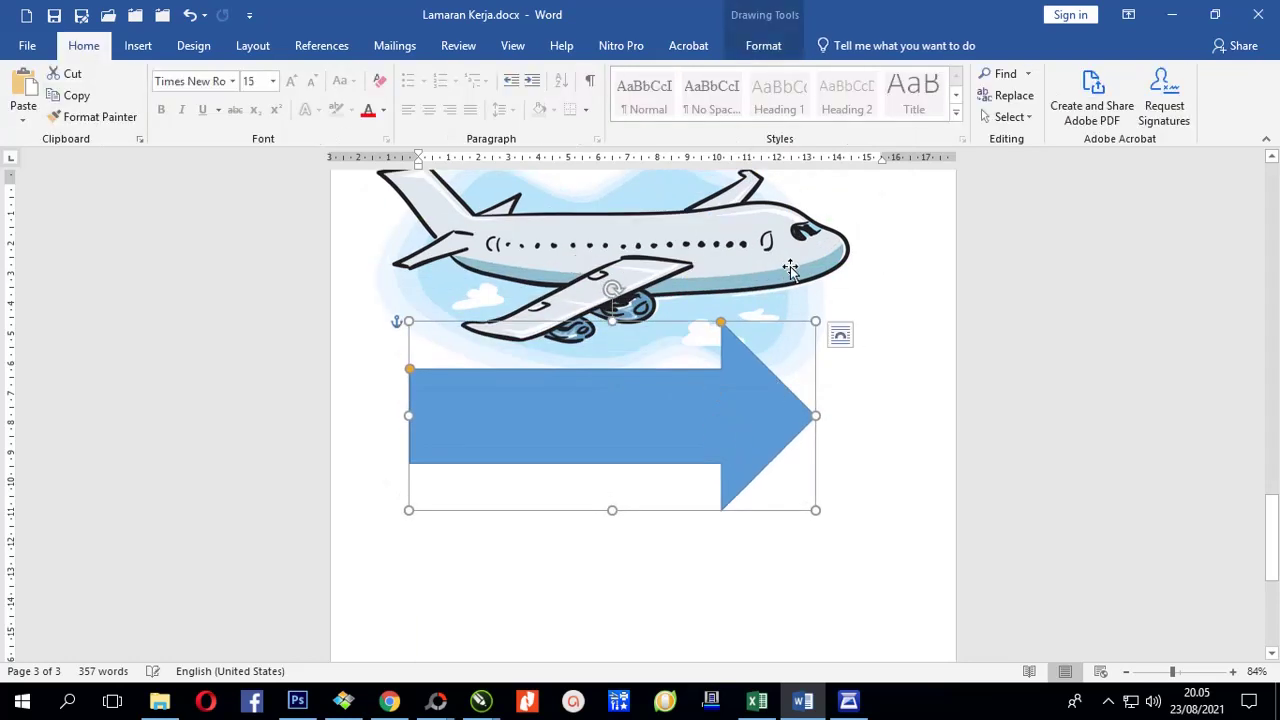
- Shift the airplane slightly and move the arrow down so it sits beneath the plane
double_click(726, 430)
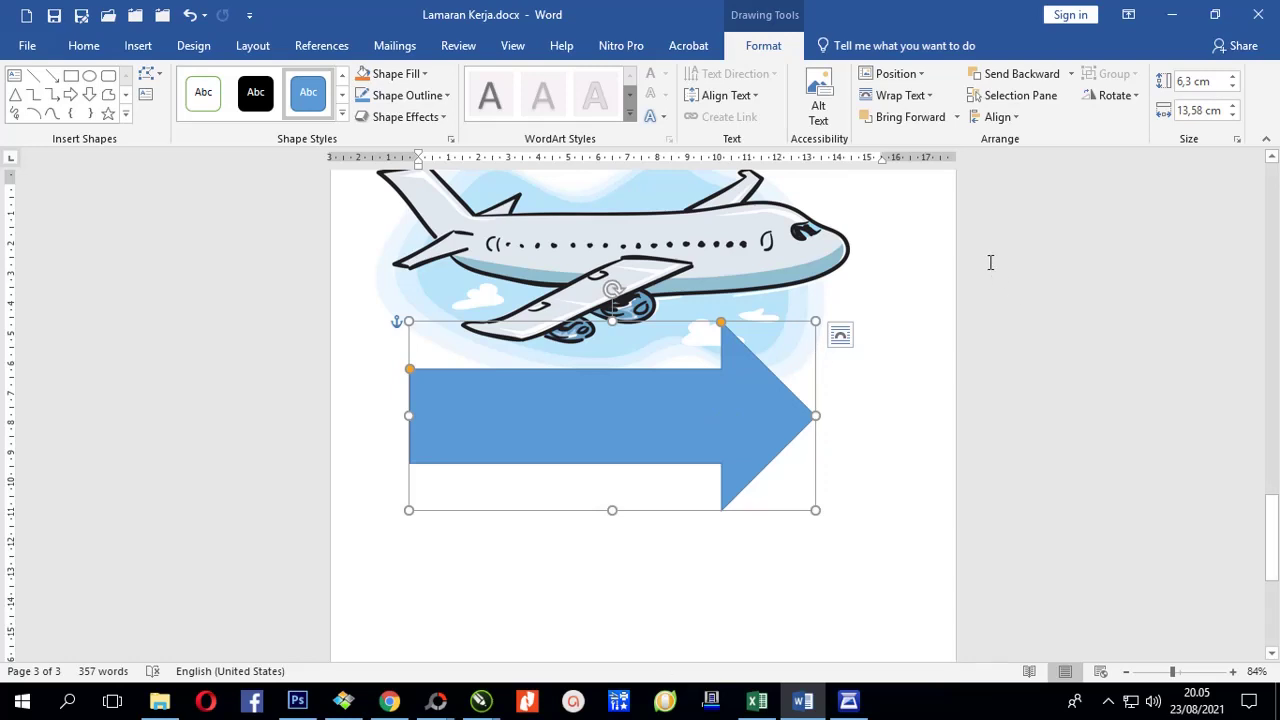
click(783, 252)
scroll(778, 254, up, 1)
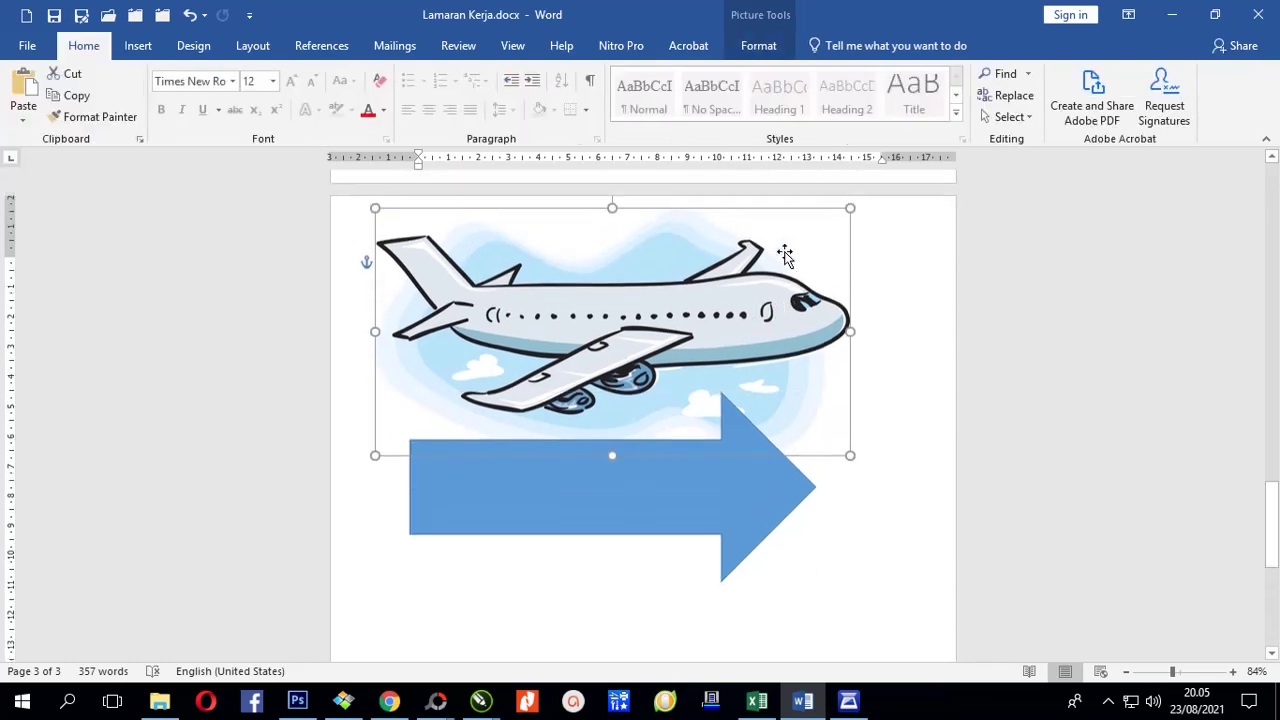
drag(773, 298, 801, 327)
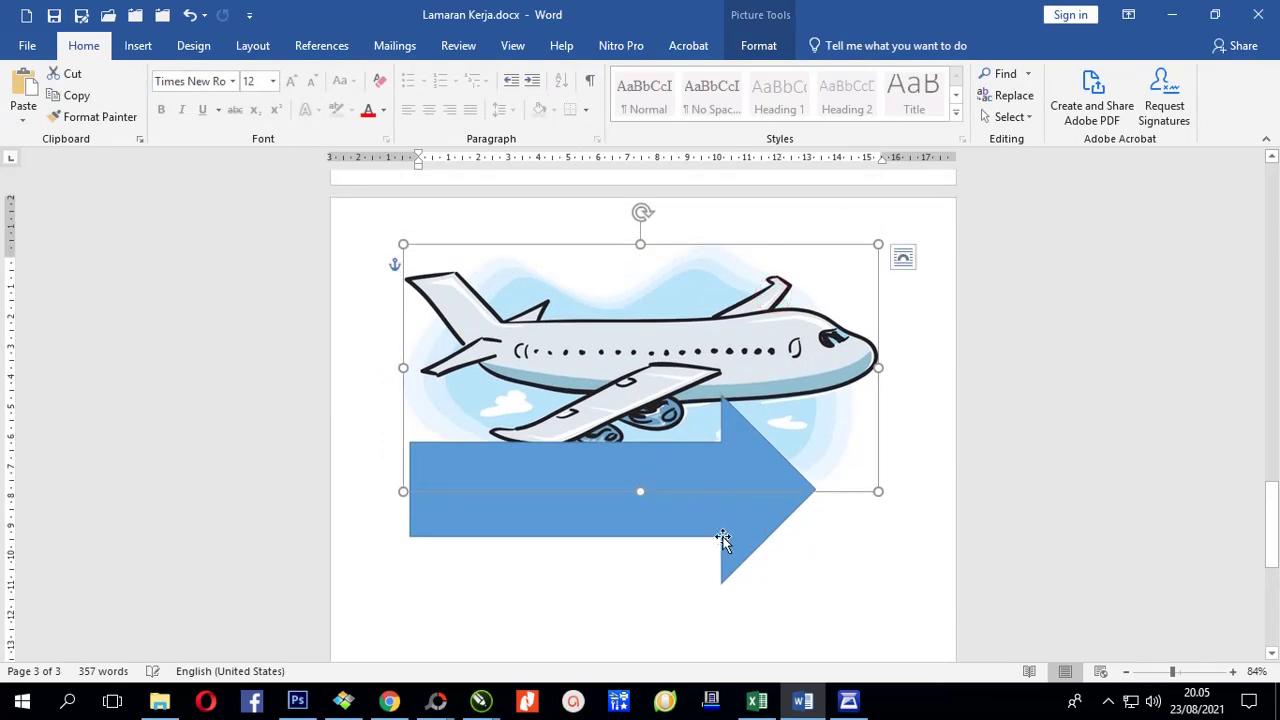
drag(726, 540, 738, 650)
click(757, 389)
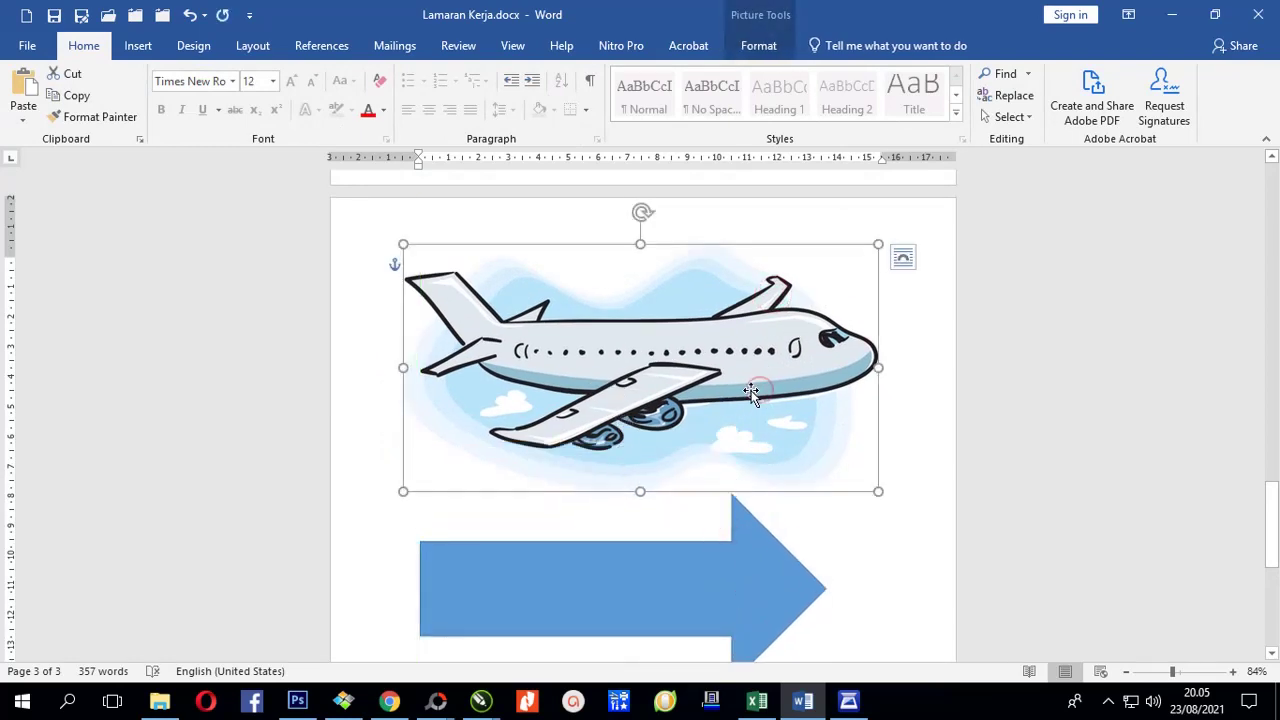
- Flip the airplane picture horizontally so the plane faces left
double_click(843, 340)
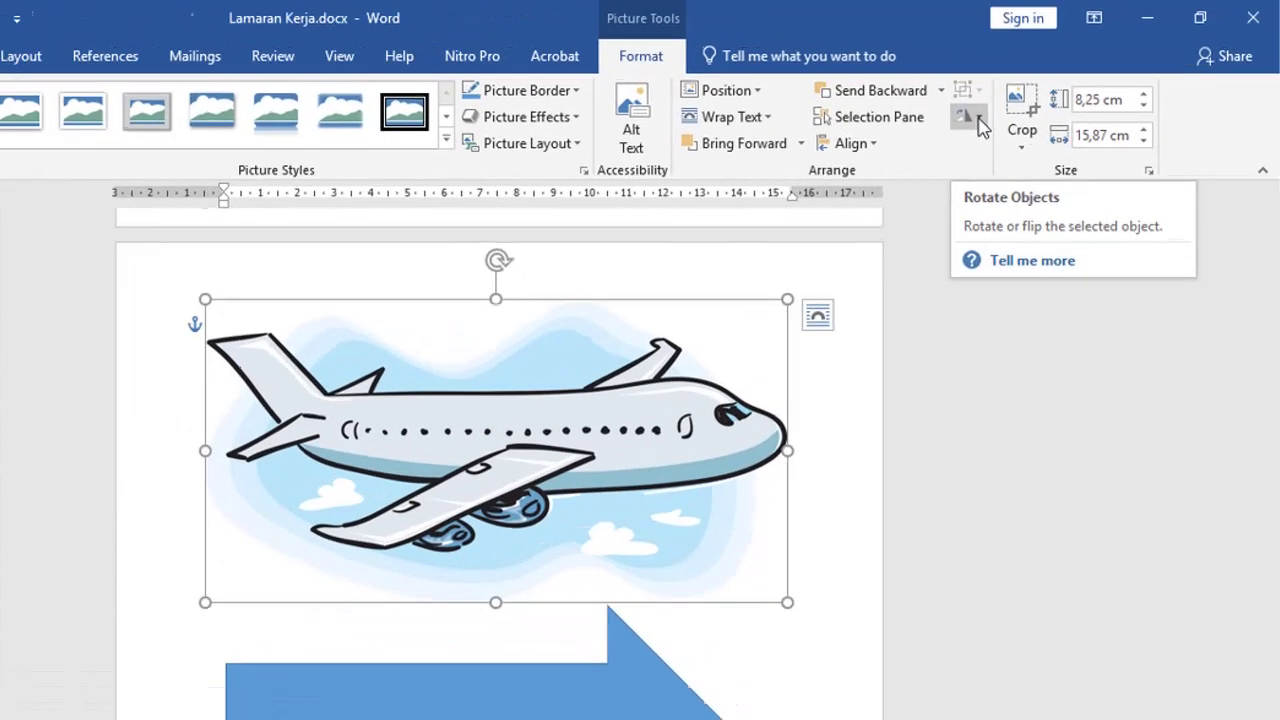
click(1034, 95)
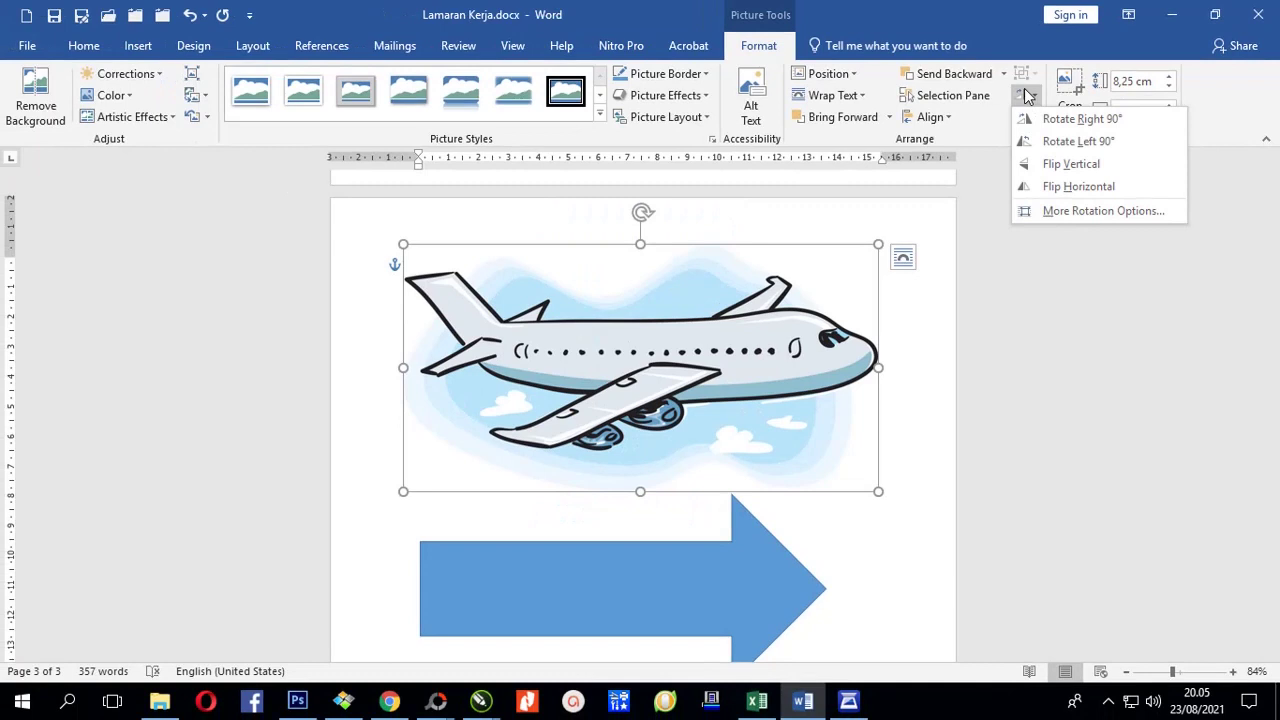
click(1052, 187)
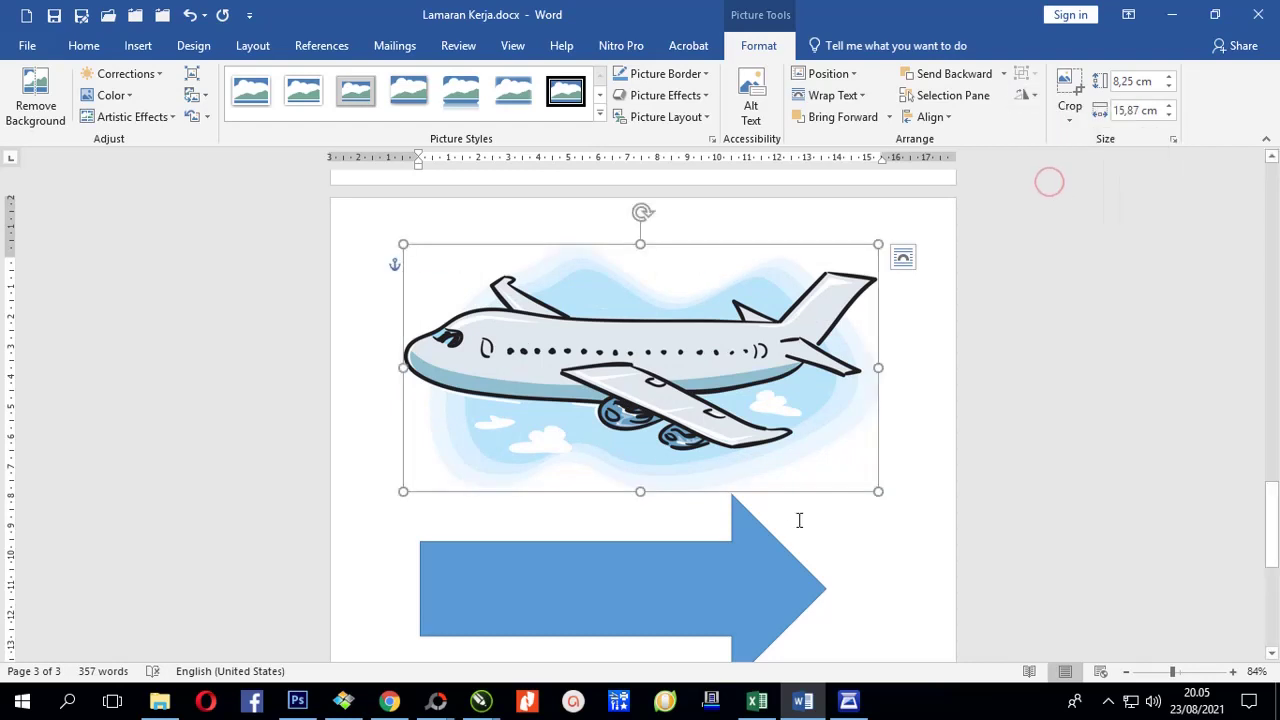
- Flip the blue arrow horizontally so it points left
click(765, 560)
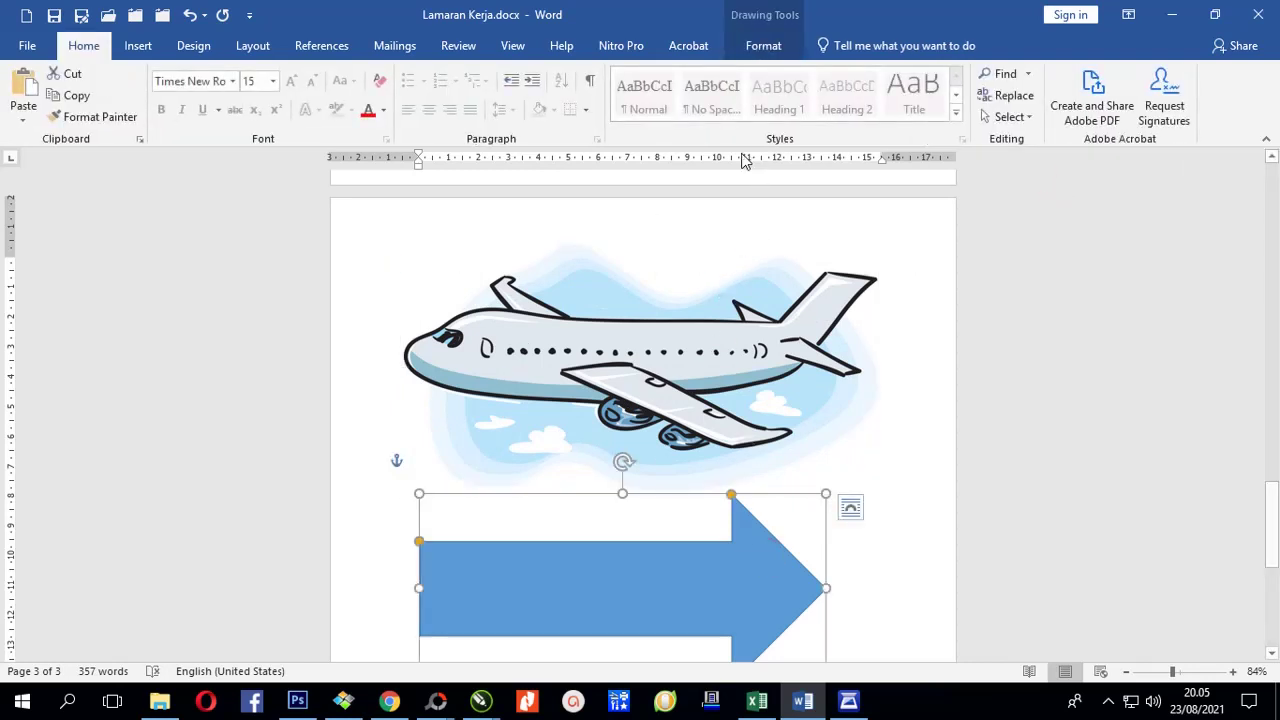
click(760, 48)
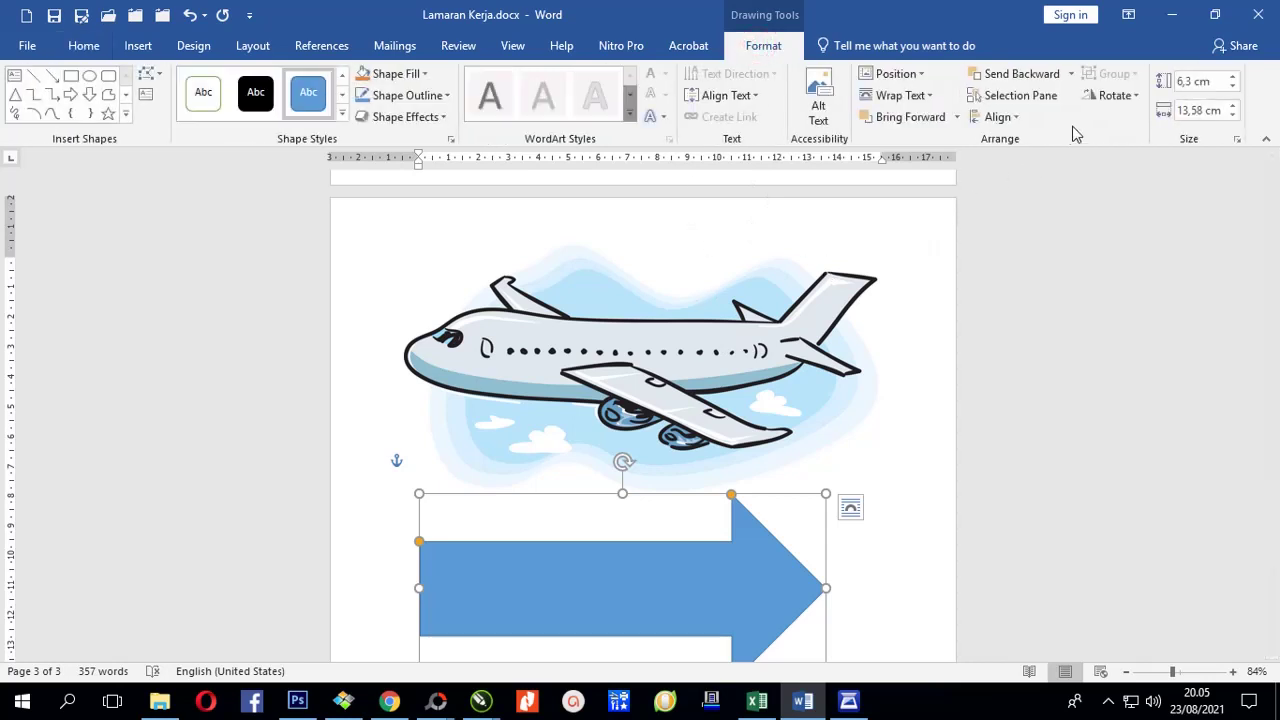
click(1115, 98)
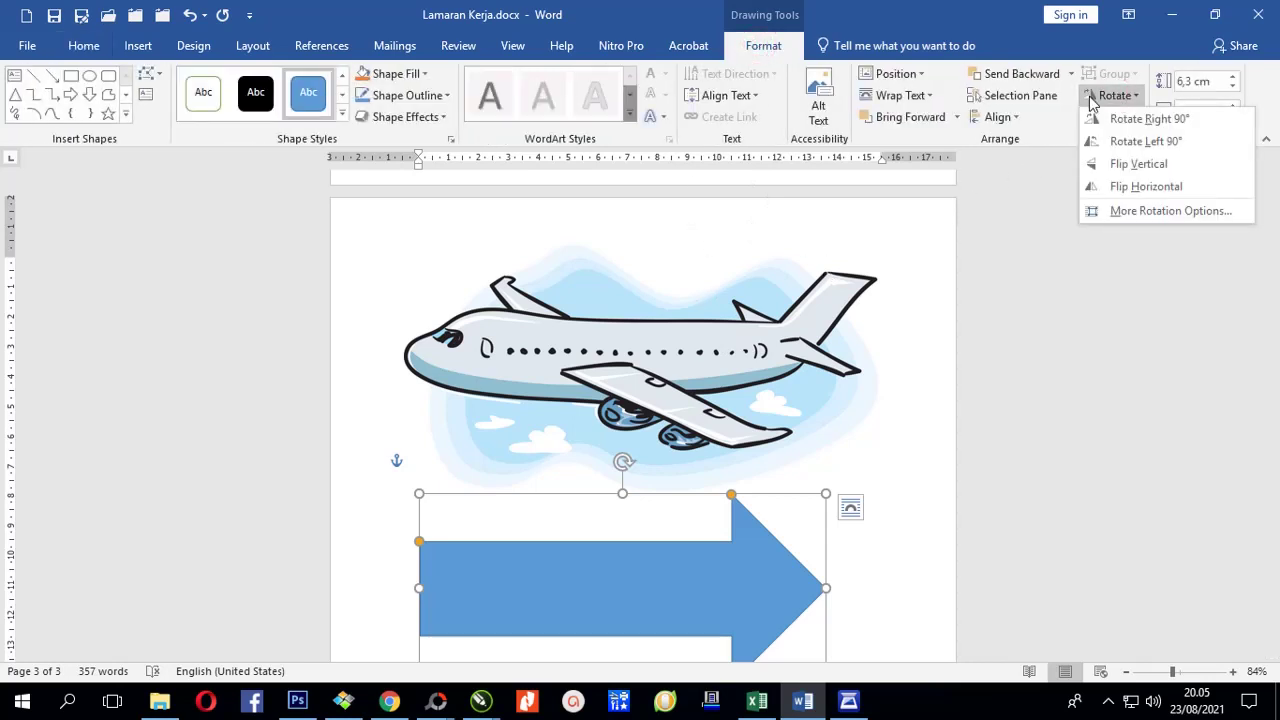
scroll(800, 405, down, 3)
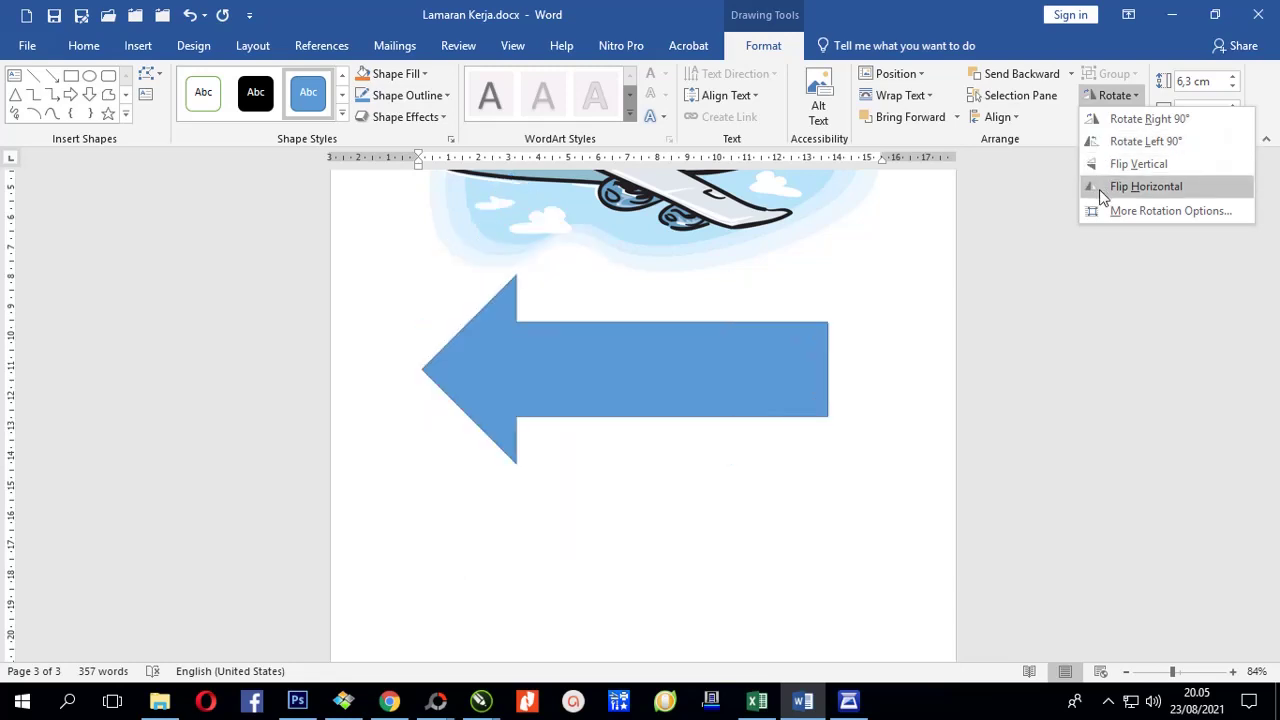
click(1099, 189)
click(846, 500)
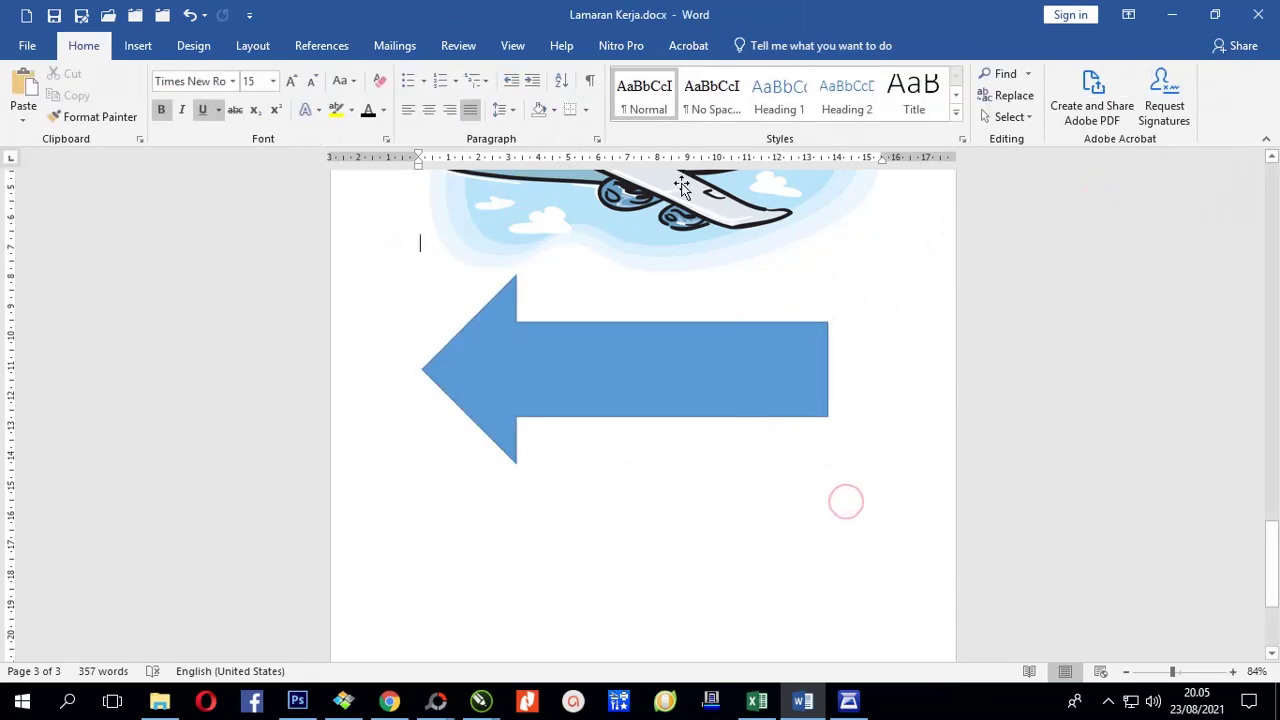
click(662, 362)
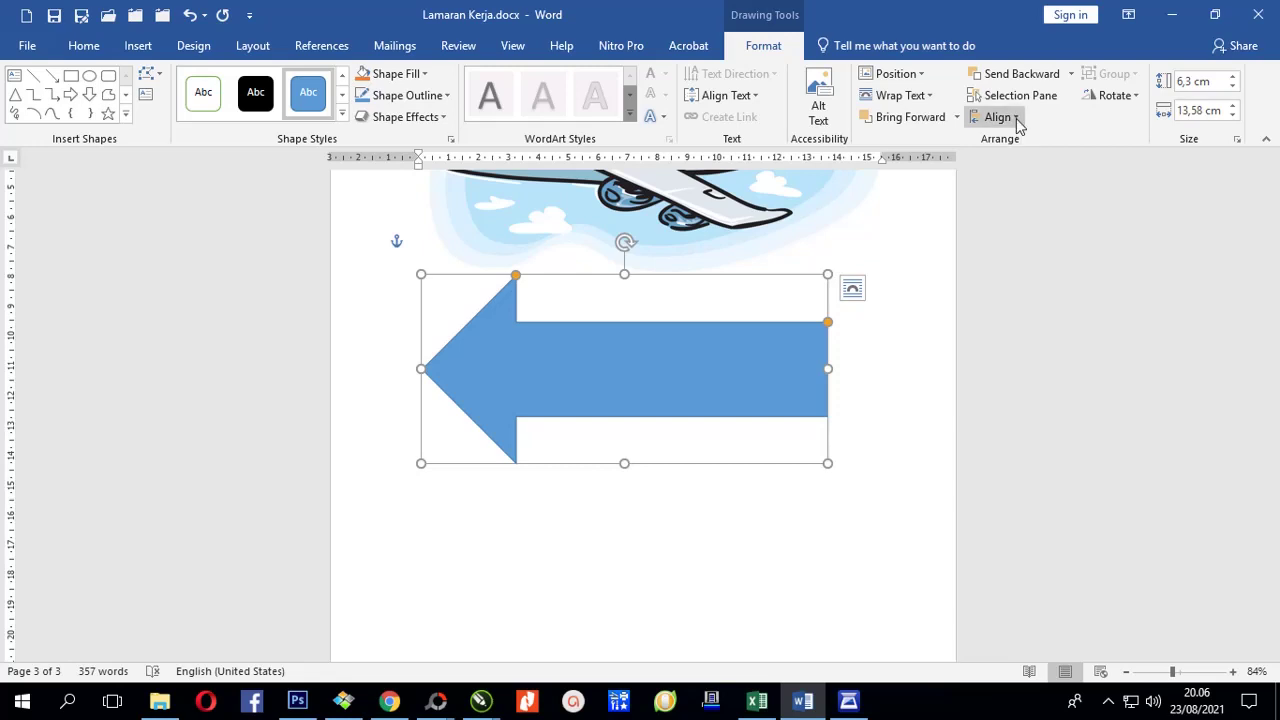
click(671, 541)
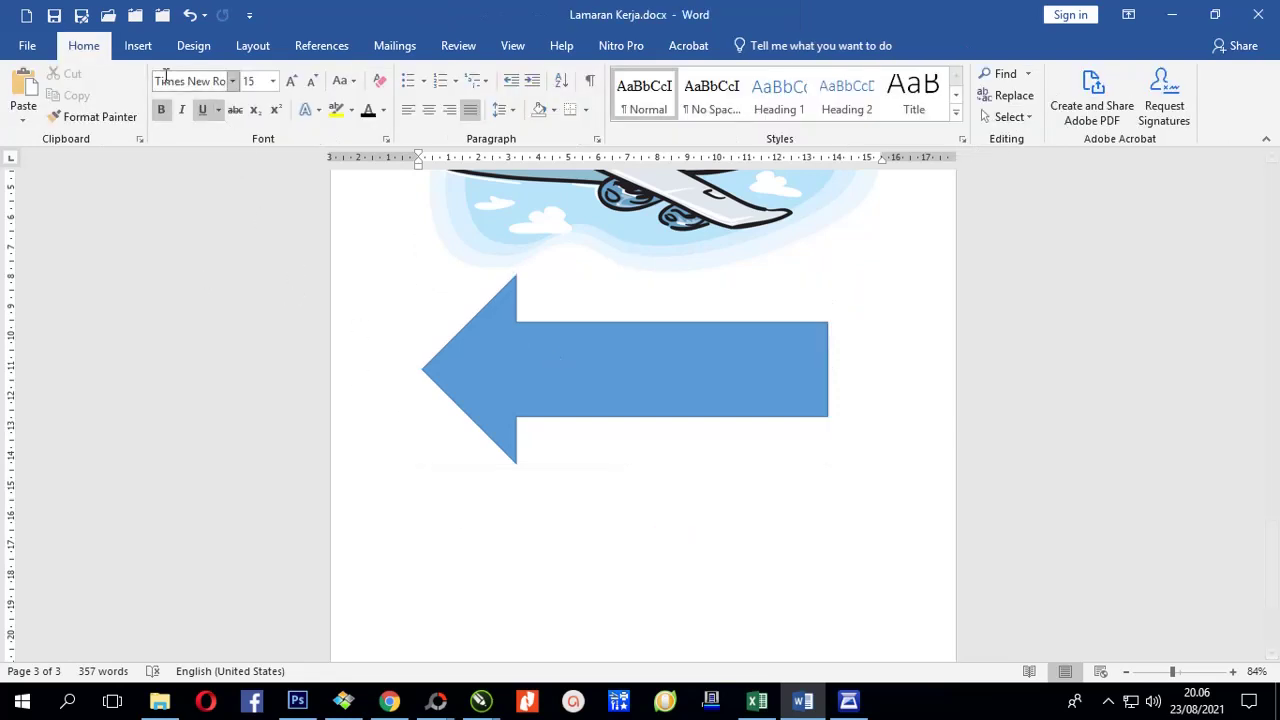
- With the cursor below the arrow, browse the Icons library's Animals and Arts categories
click(137, 45)
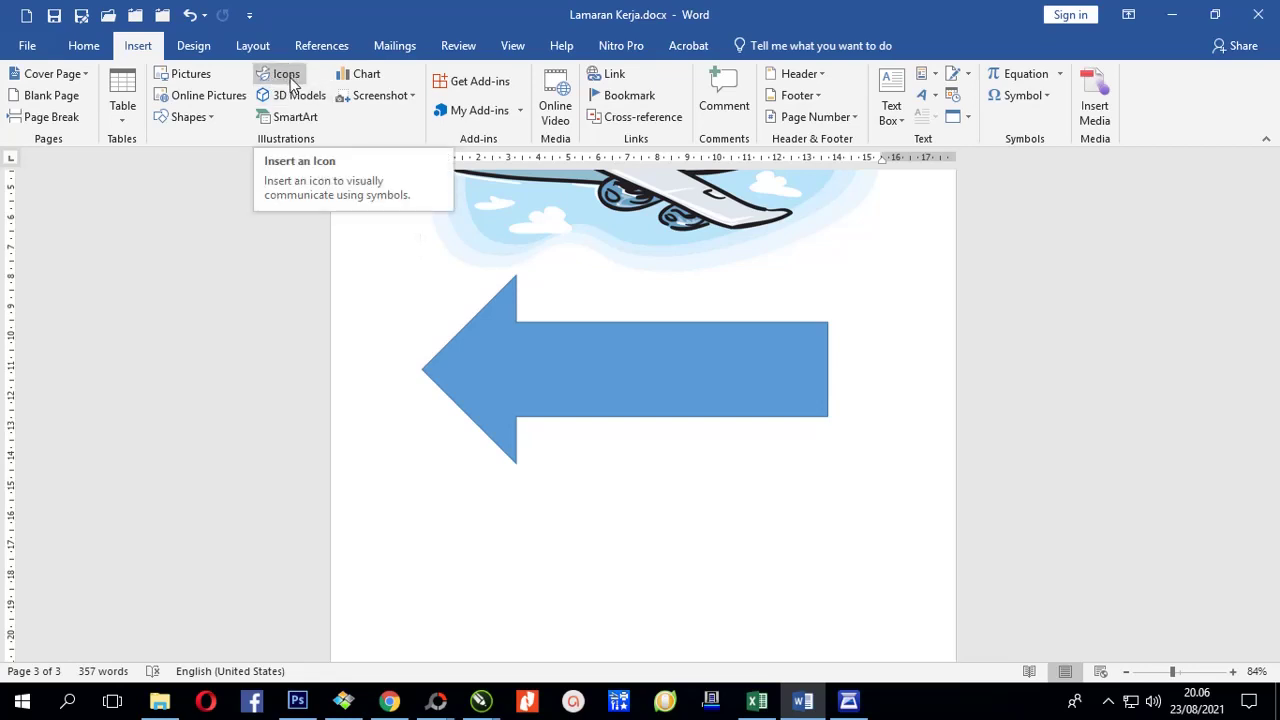
click(516, 490)
scroll(477, 349, down, 3)
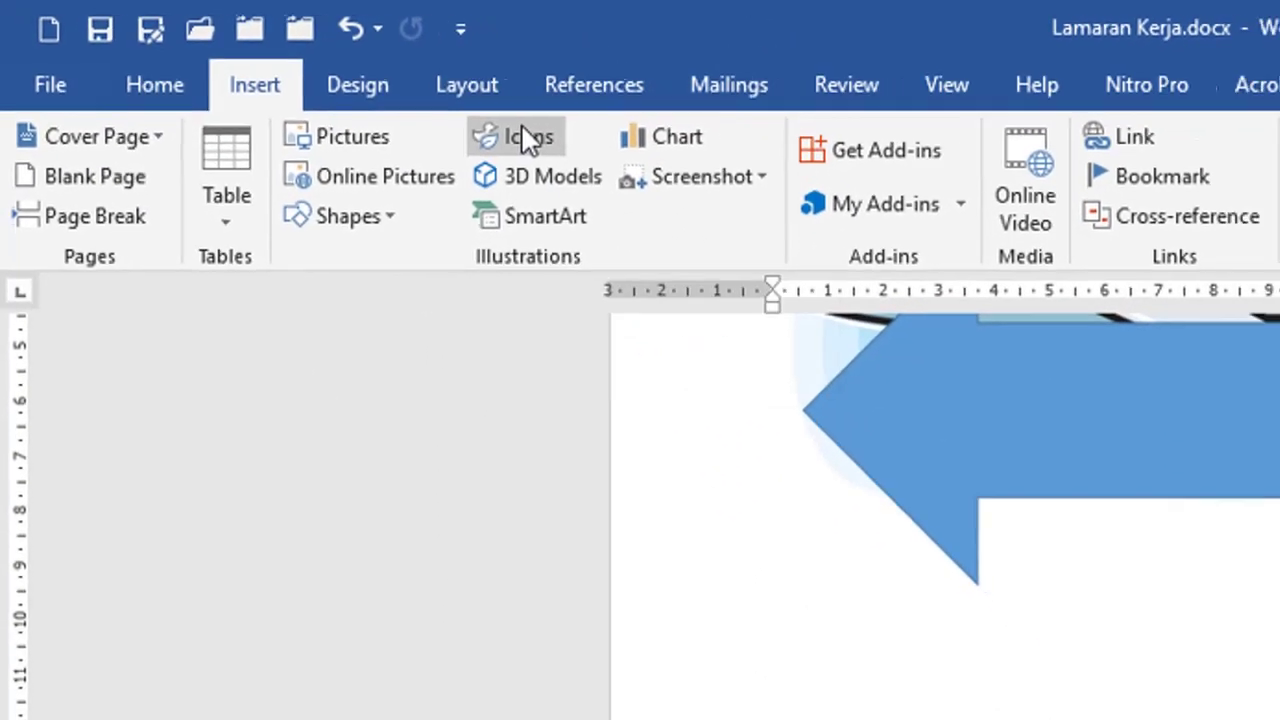
click(565, 145)
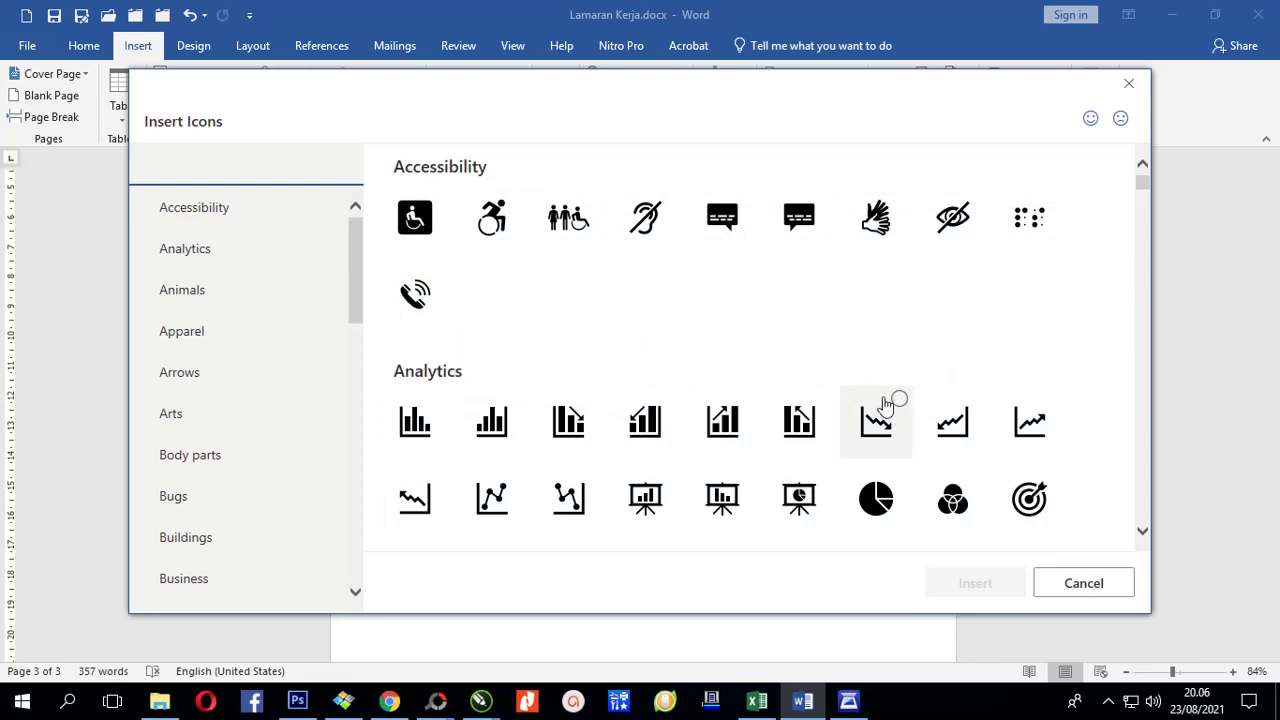
scroll(698, 397, down, 3)
scroll(710, 340, down, 2)
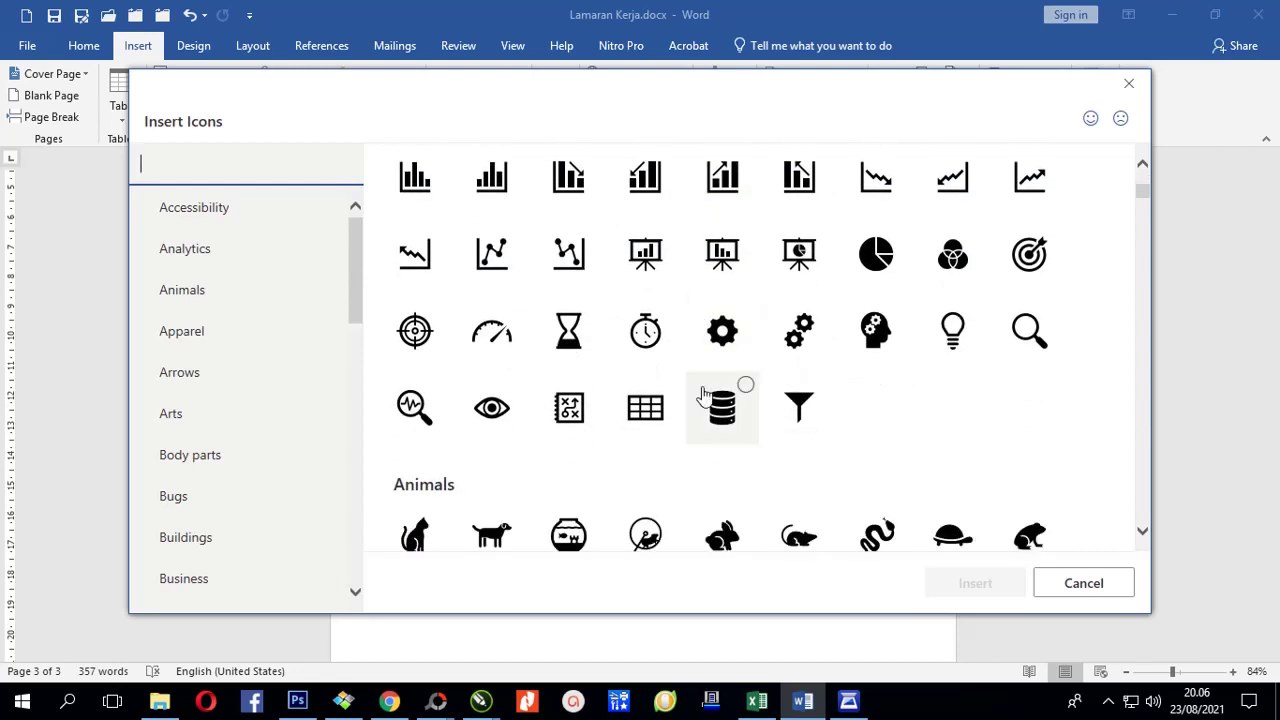
click(197, 291)
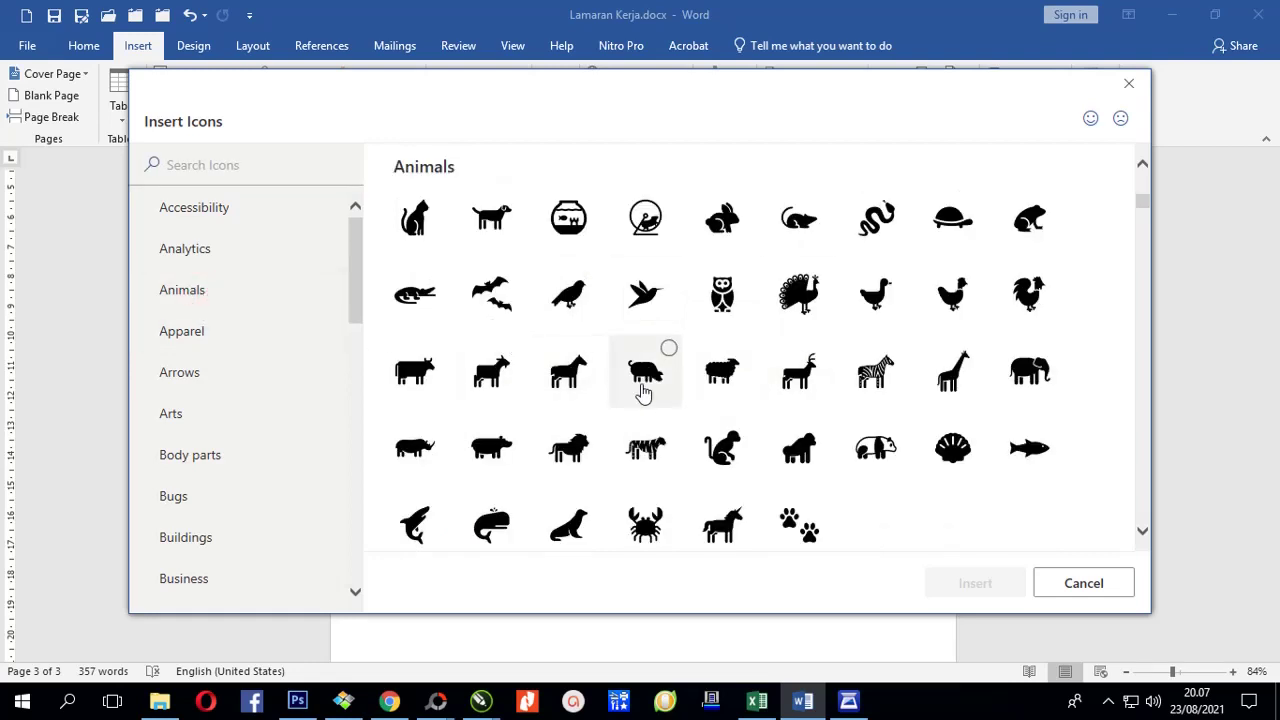
scroll(722, 385, down, 1)
scroll(745, 287, down, 2)
scroll(666, 403, down, 5)
scroll(590, 400, up, 2)
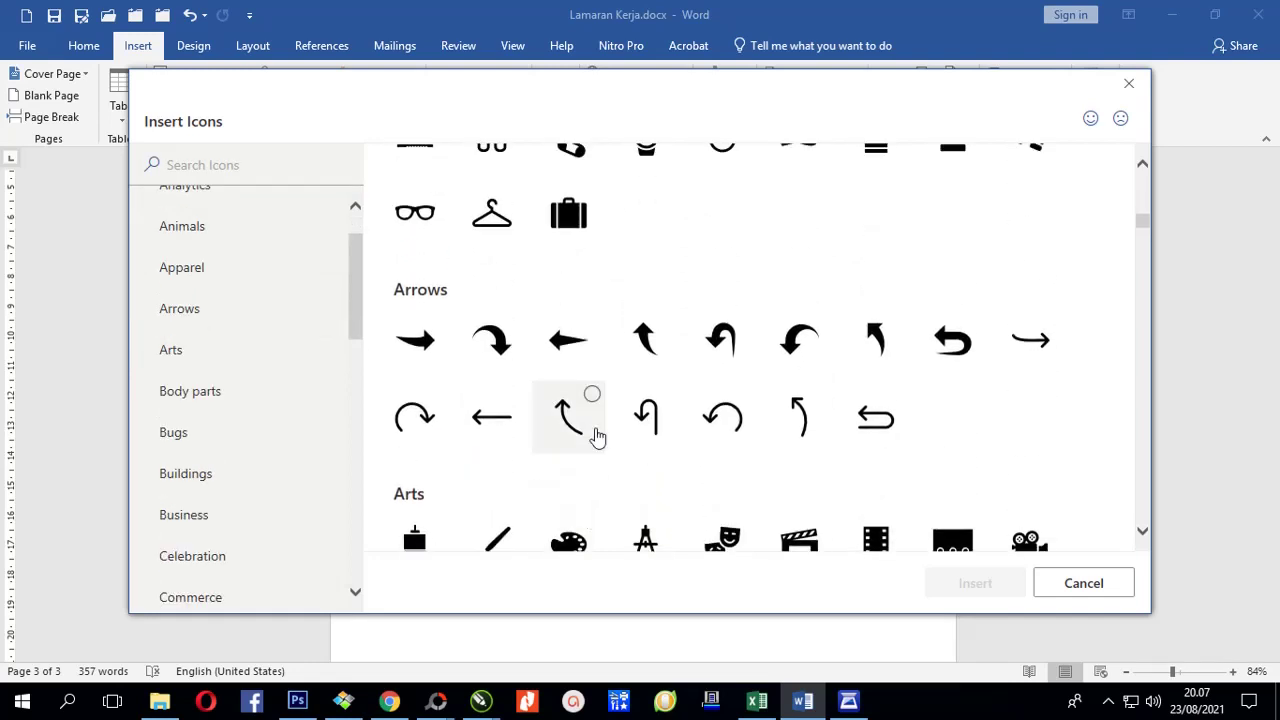
scroll(600, 430, up, 2)
scroll(590, 428, up, 1)
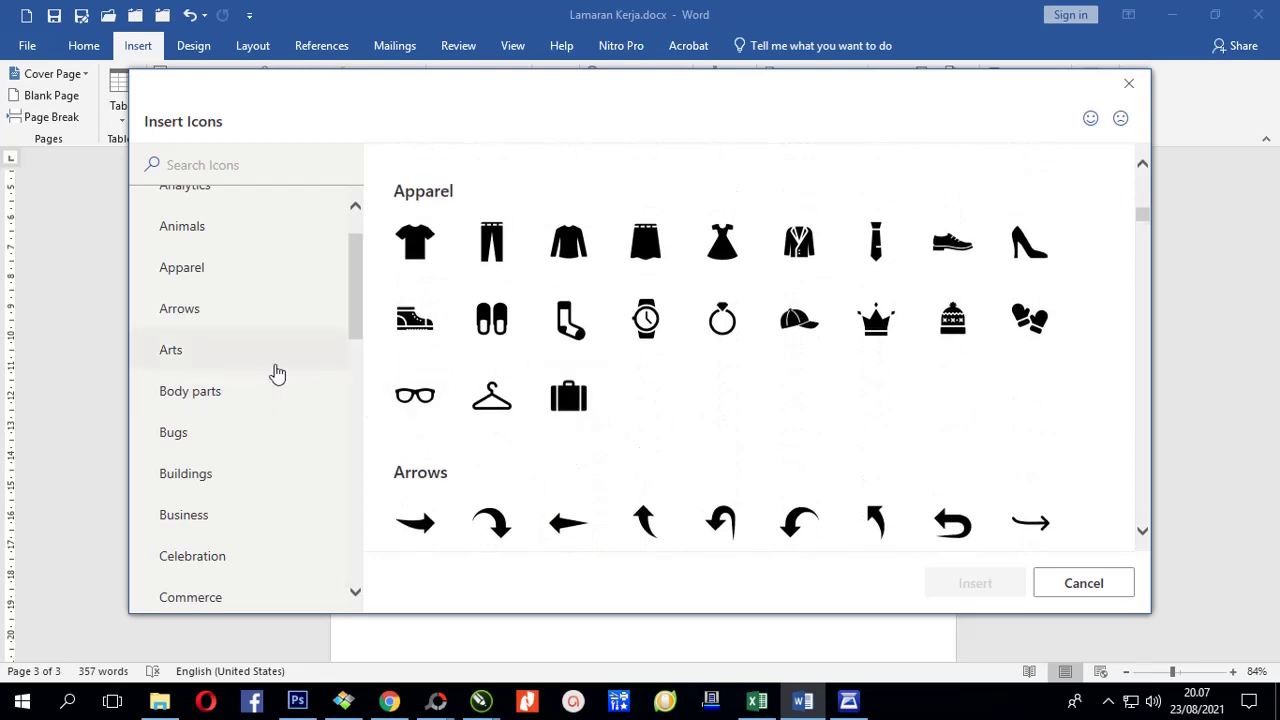
click(200, 352)
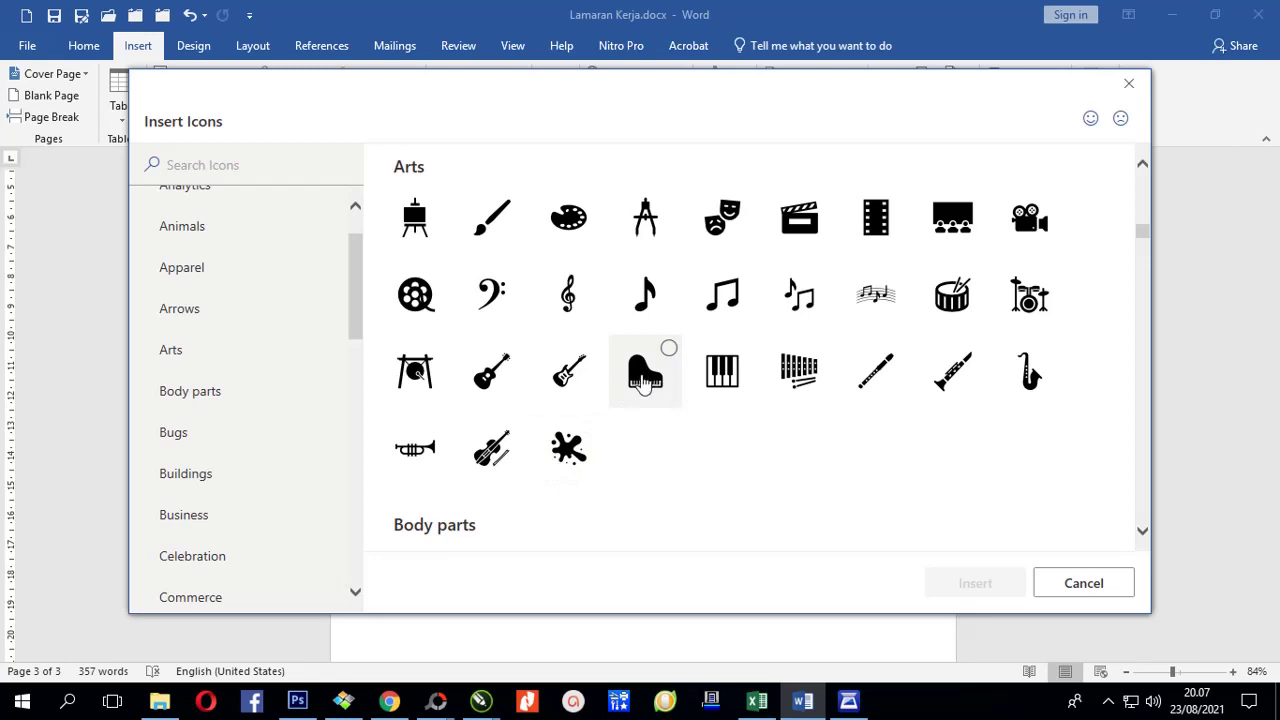
- Insert the grand piano icon, enlarge it to 8.5 cm and centre it under the arrow
click(648, 382)
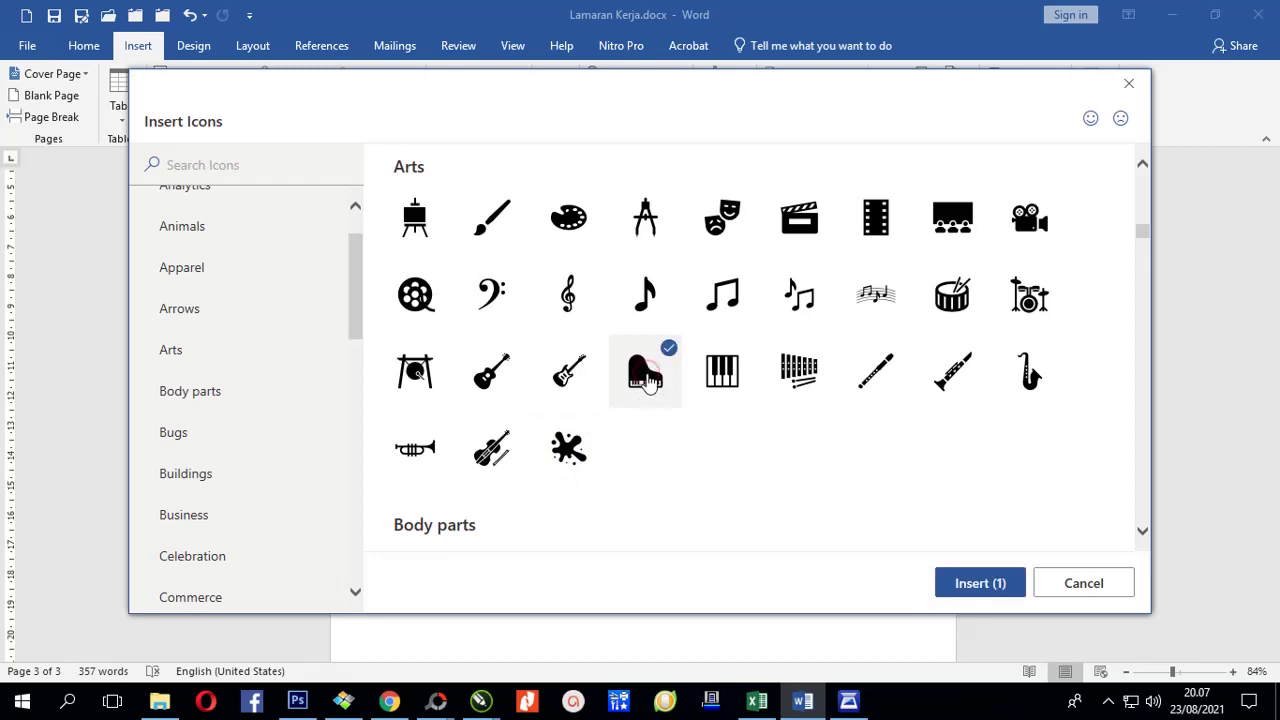
click(972, 580)
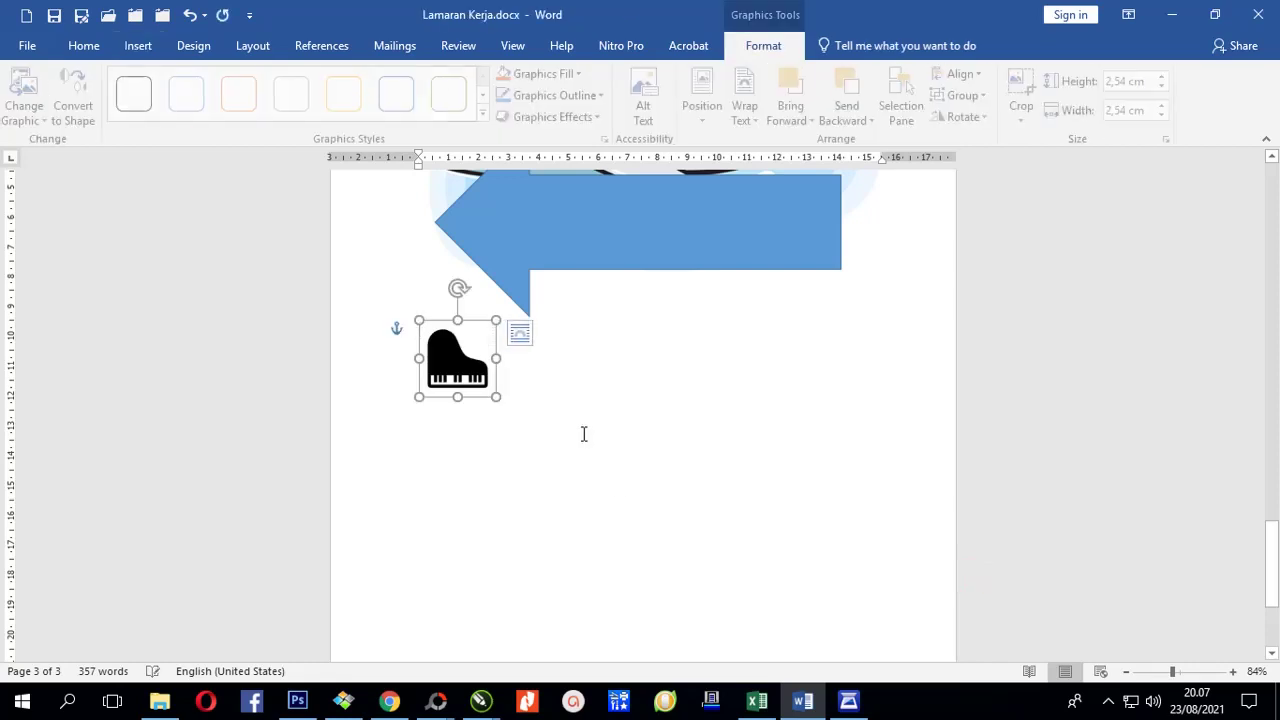
drag(497, 398, 672, 568)
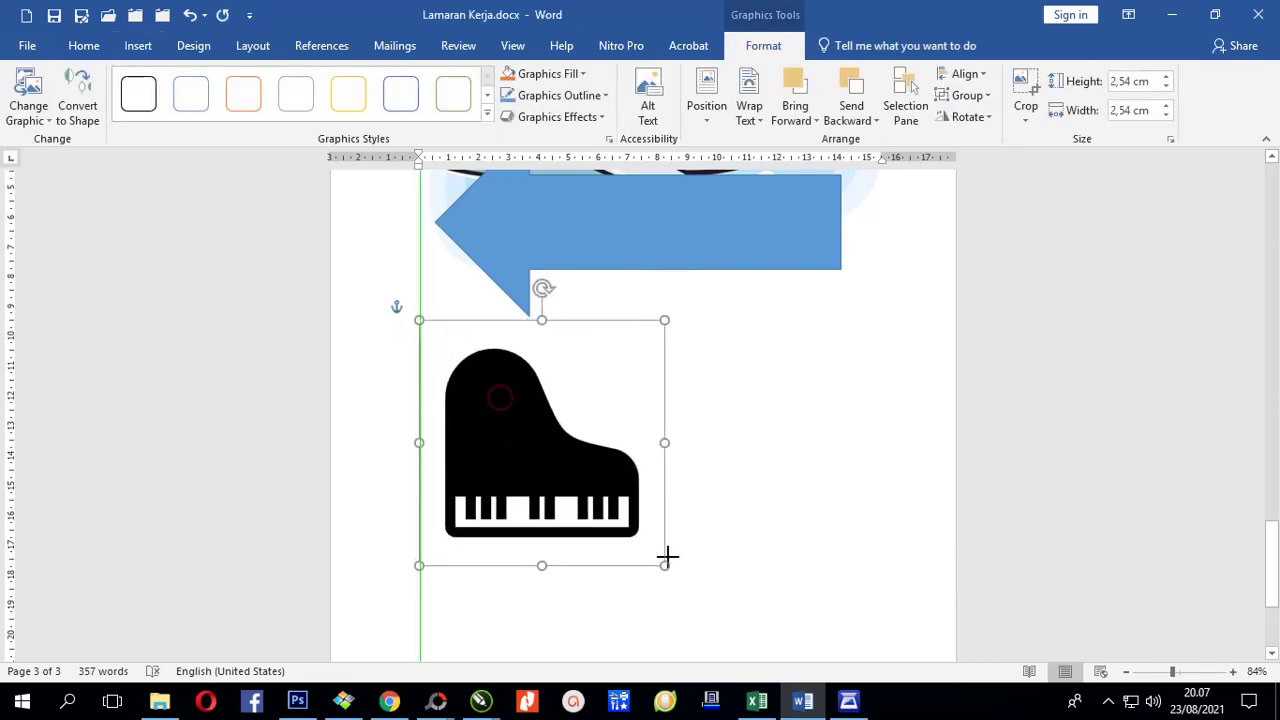
mouse_move(609, 457)
mouse_down()
mouse_move(726, 399)
mouse_move(694, 354)
mouse_move(585, 436)
mouse_move(714, 440)
mouse_up()
click(437, 383)
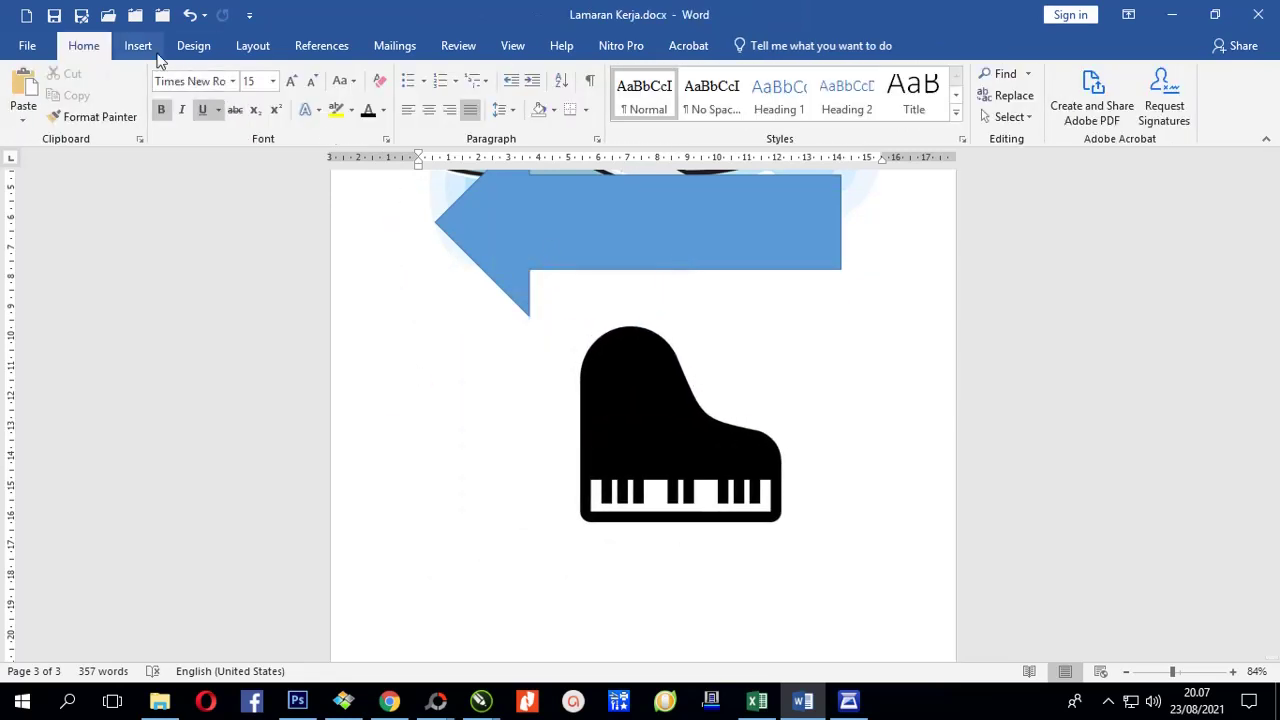
click(138, 45)
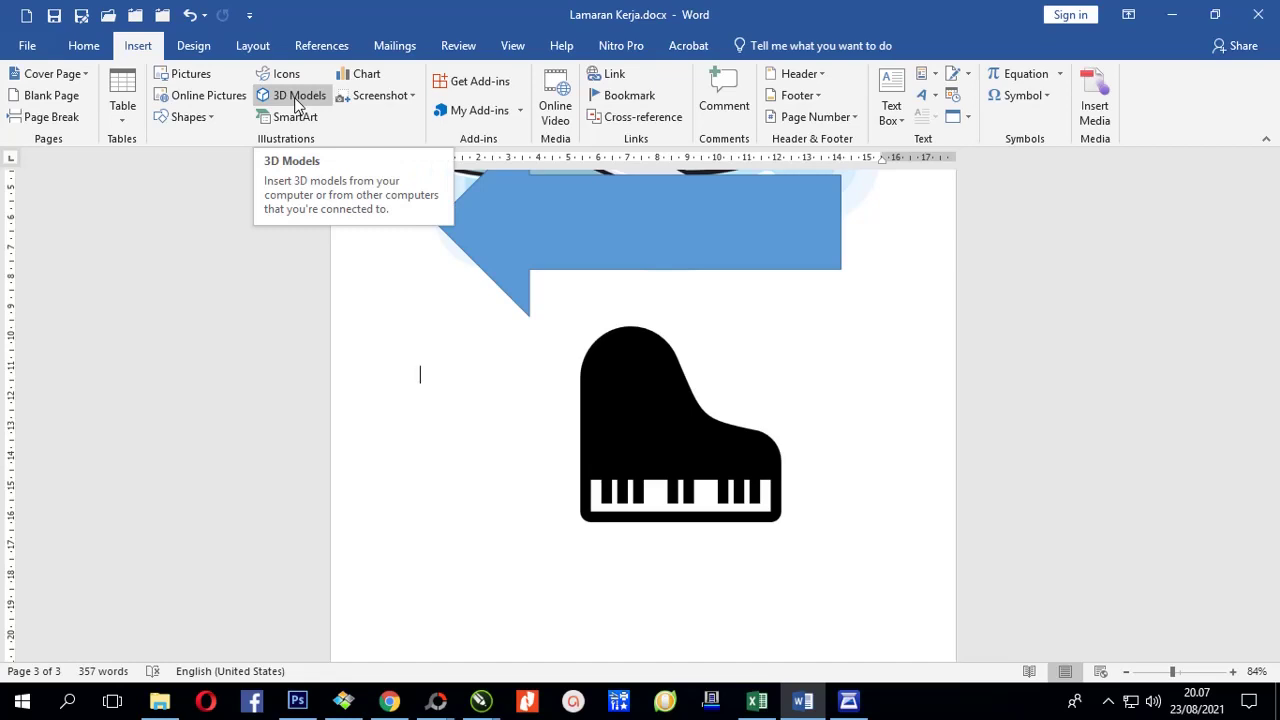
click(292, 95)
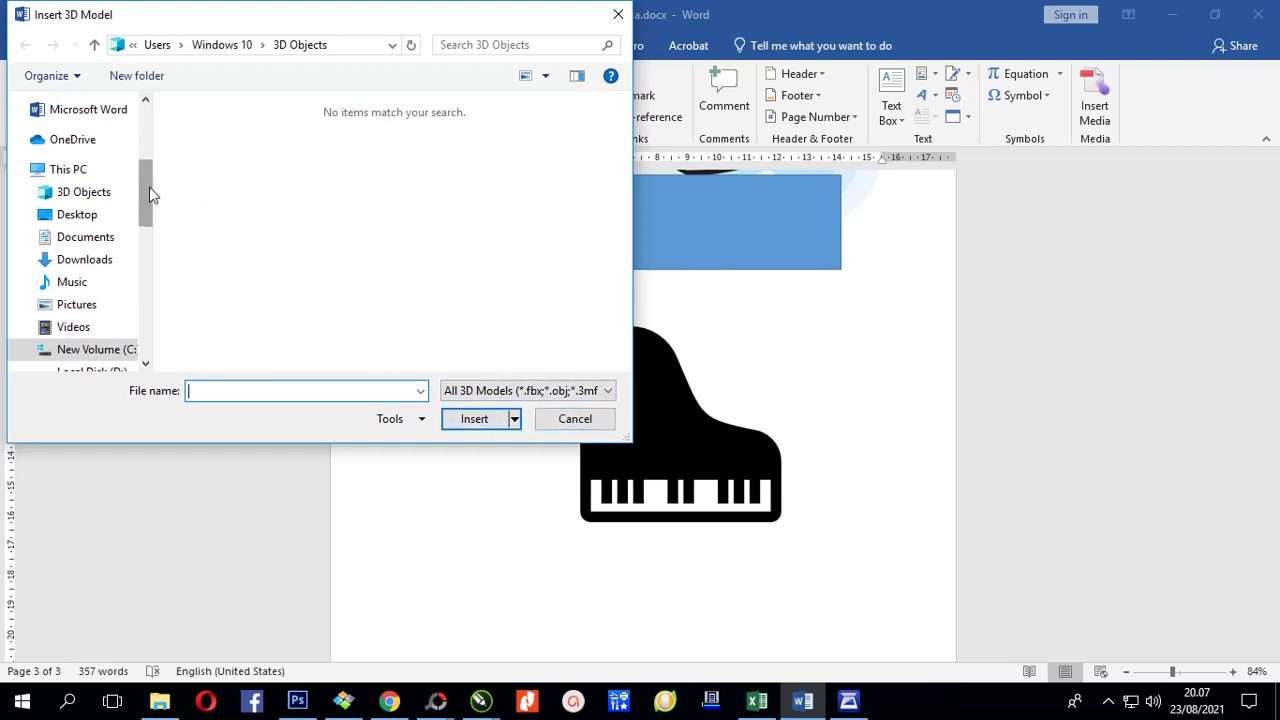
scroll(150, 194, down, 4)
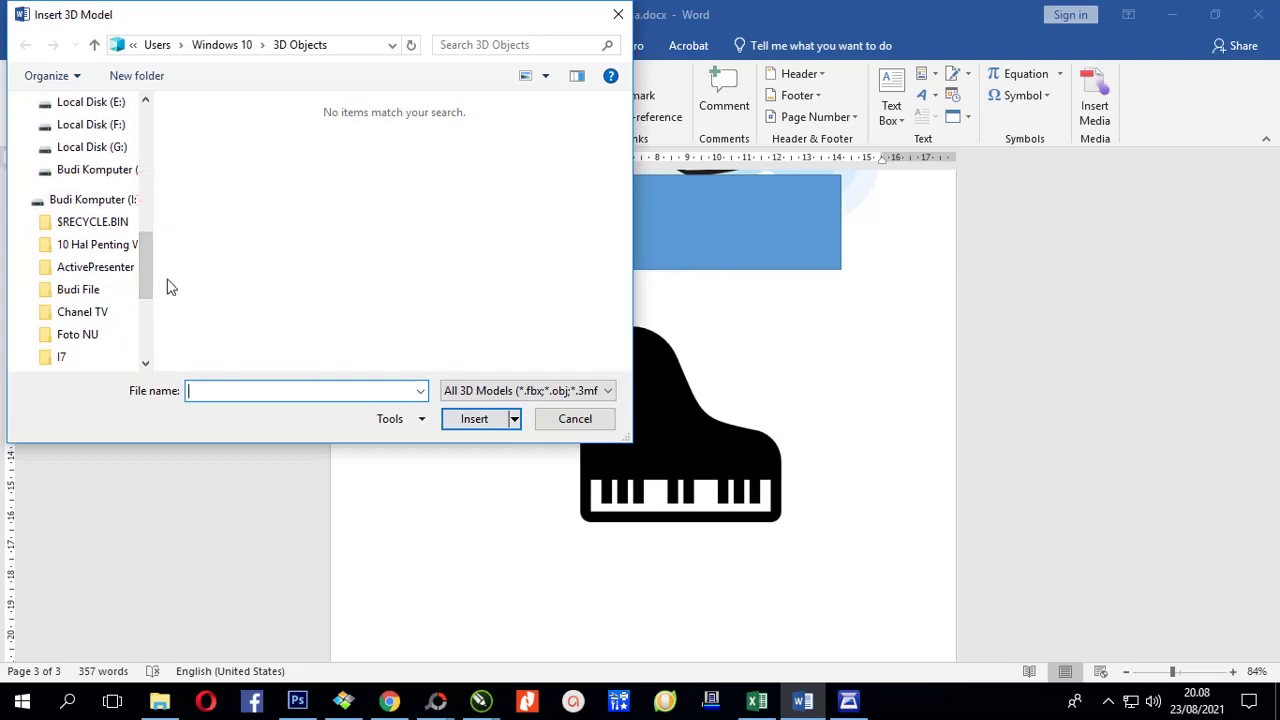
drag(632, 441, 855, 527)
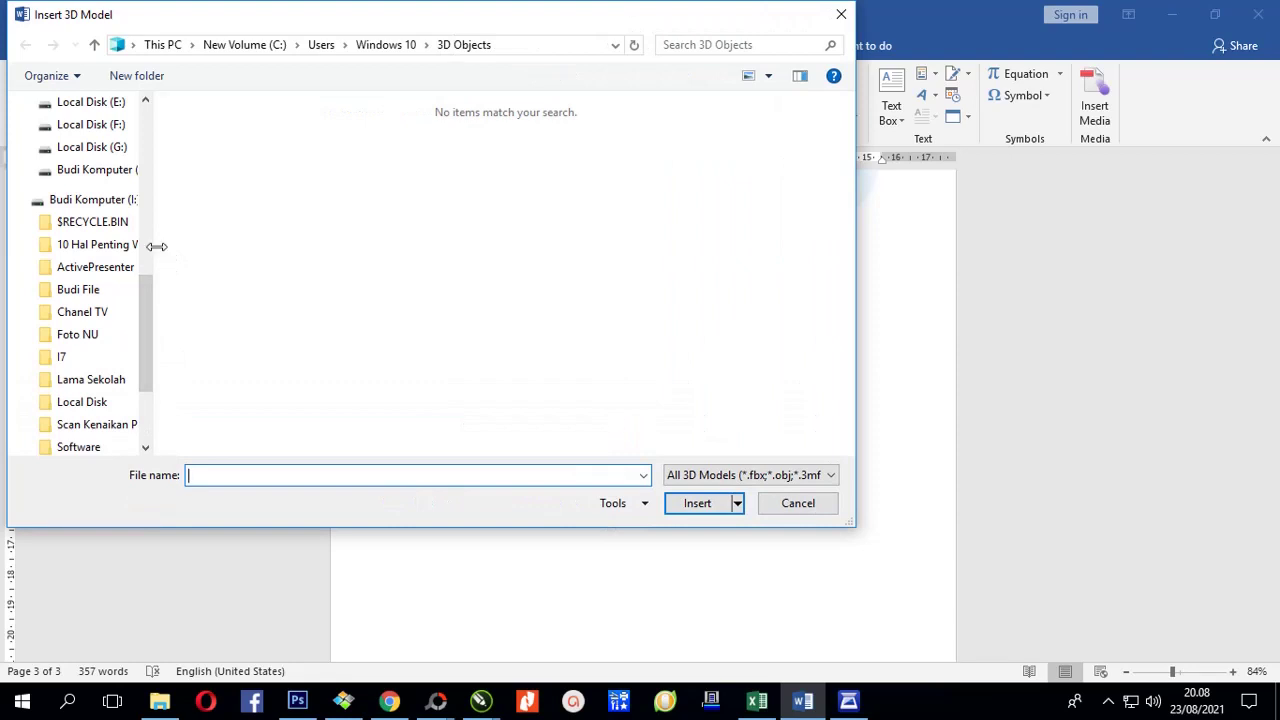
drag(156, 246, 332, 259)
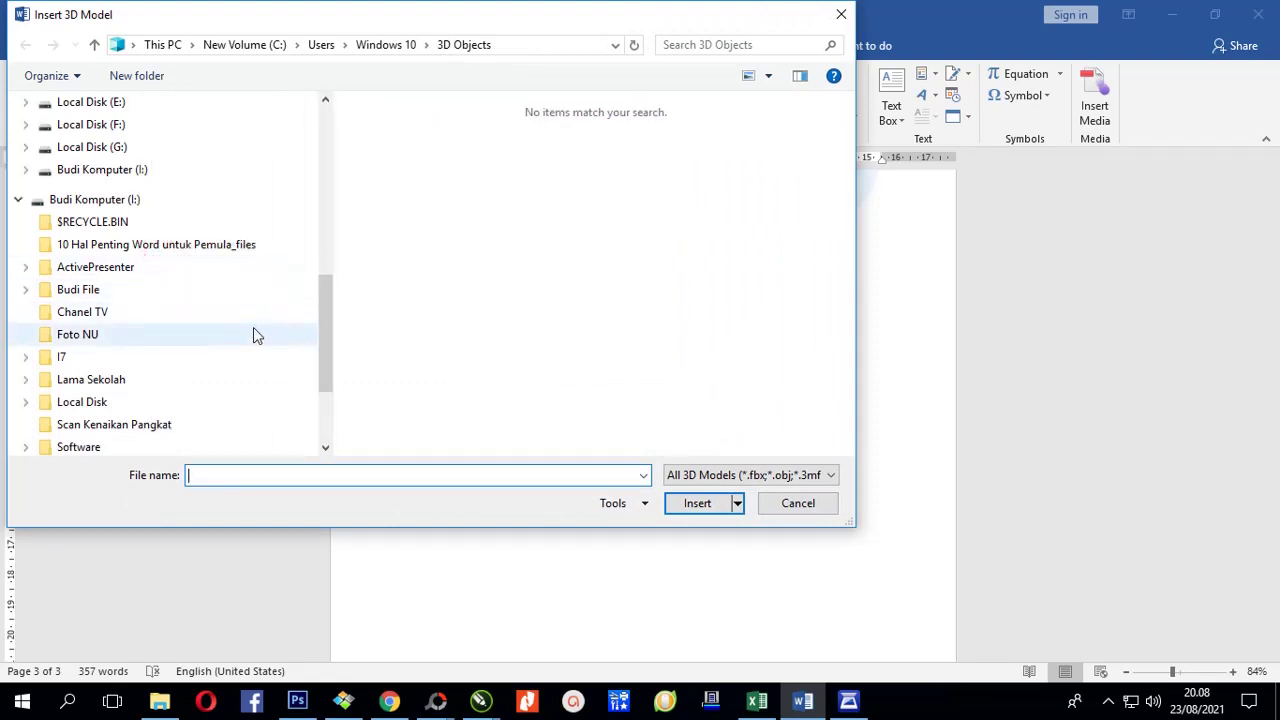
scroll(215, 328, down, 2)
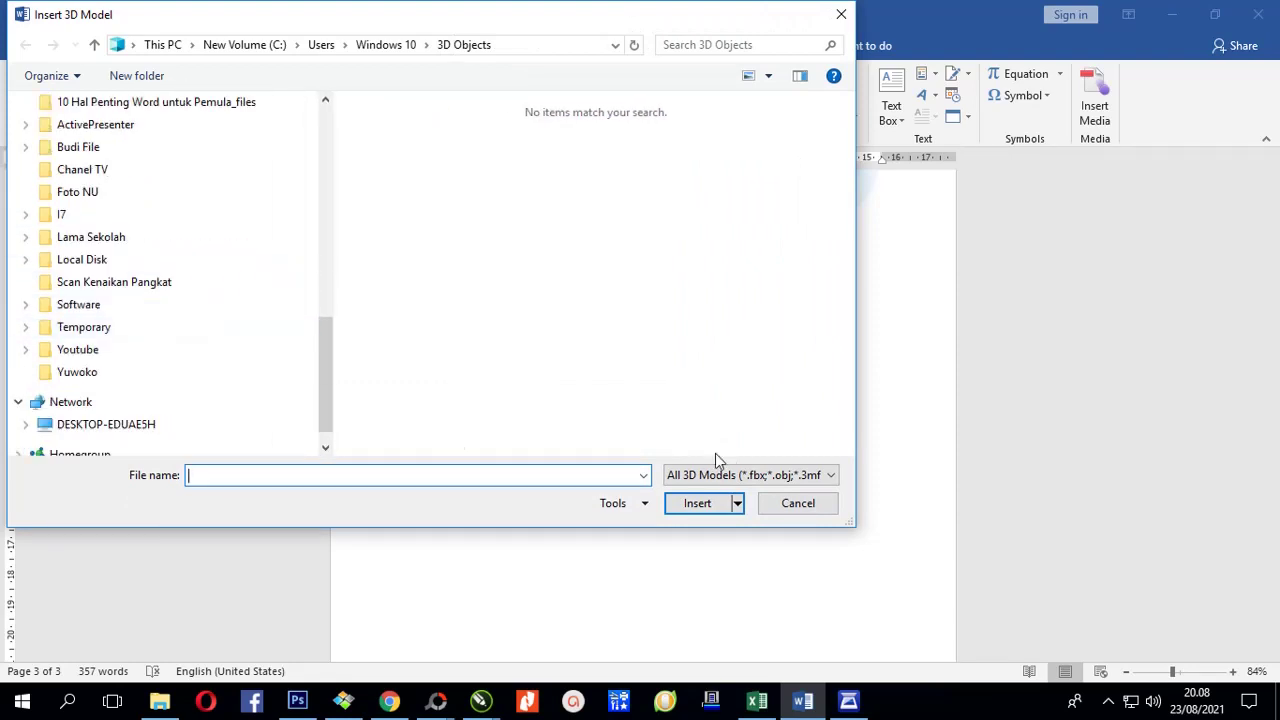
click(775, 509)
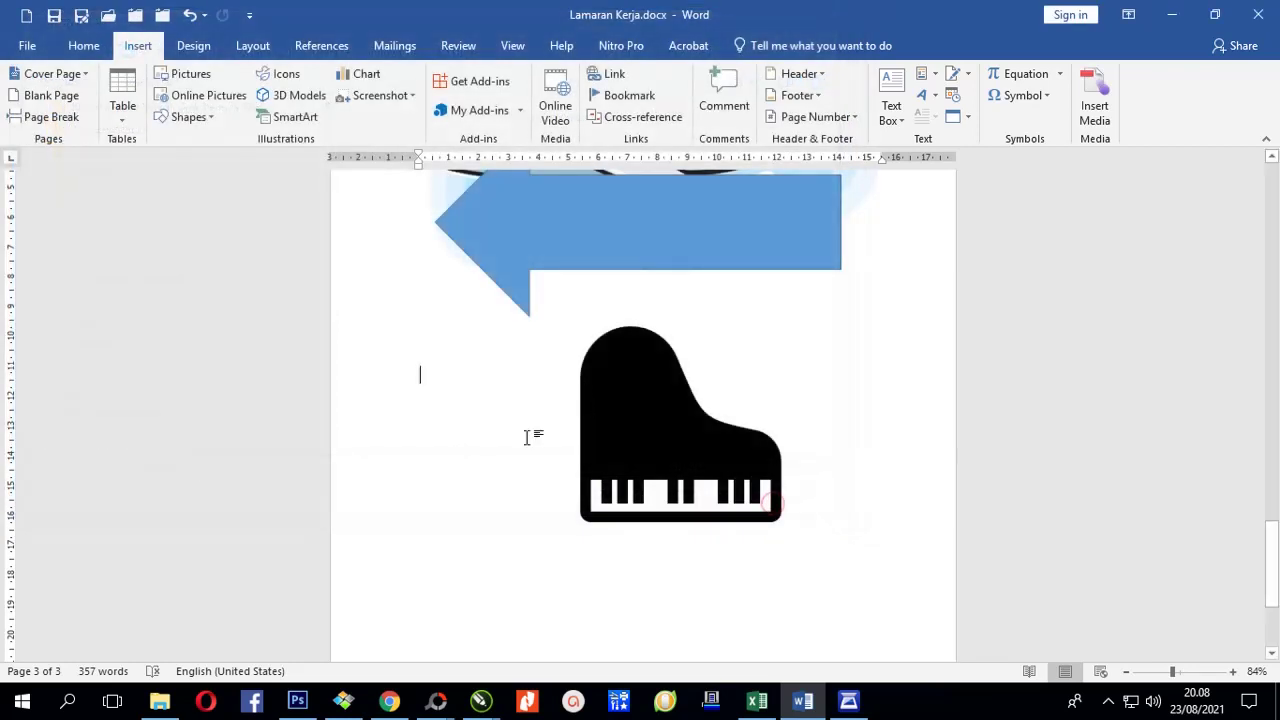
- Move the piano icon up over the blue arrow and place the cursor below it
mouse_move(628, 423)
mouse_down()
mouse_move(597, 374)
mouse_move(583, 374)
mouse_up()
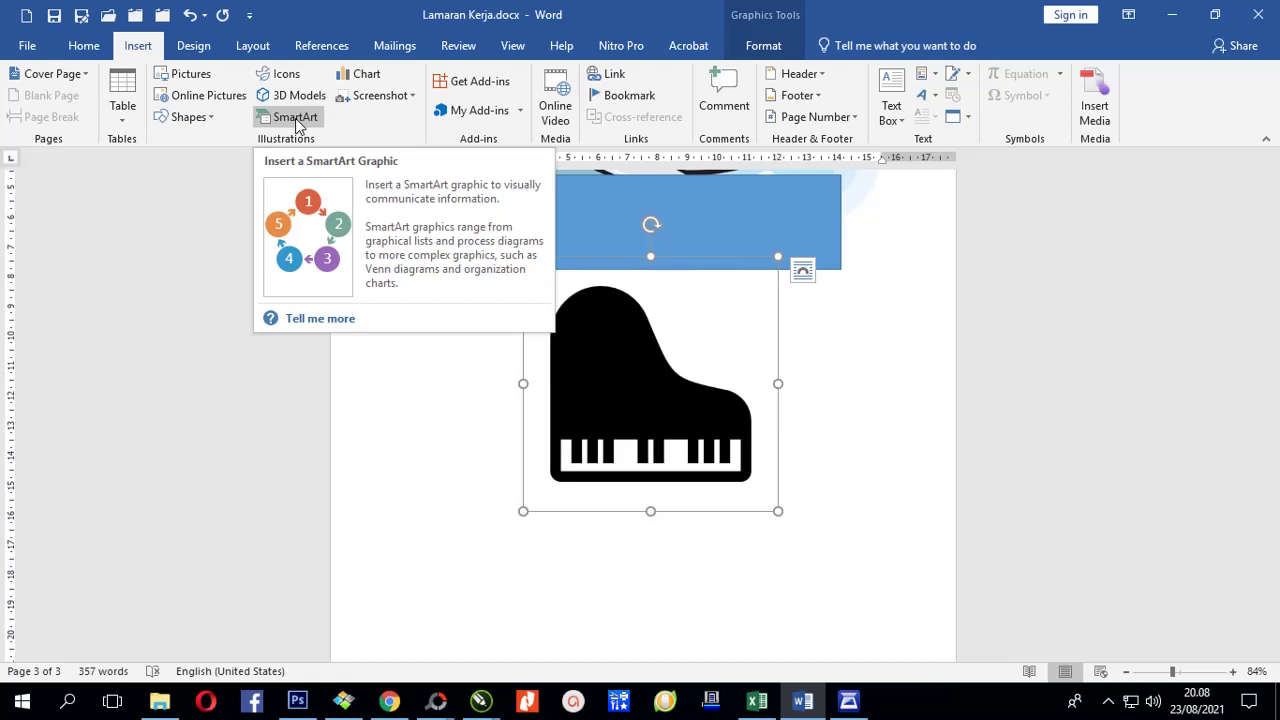
click(445, 462)
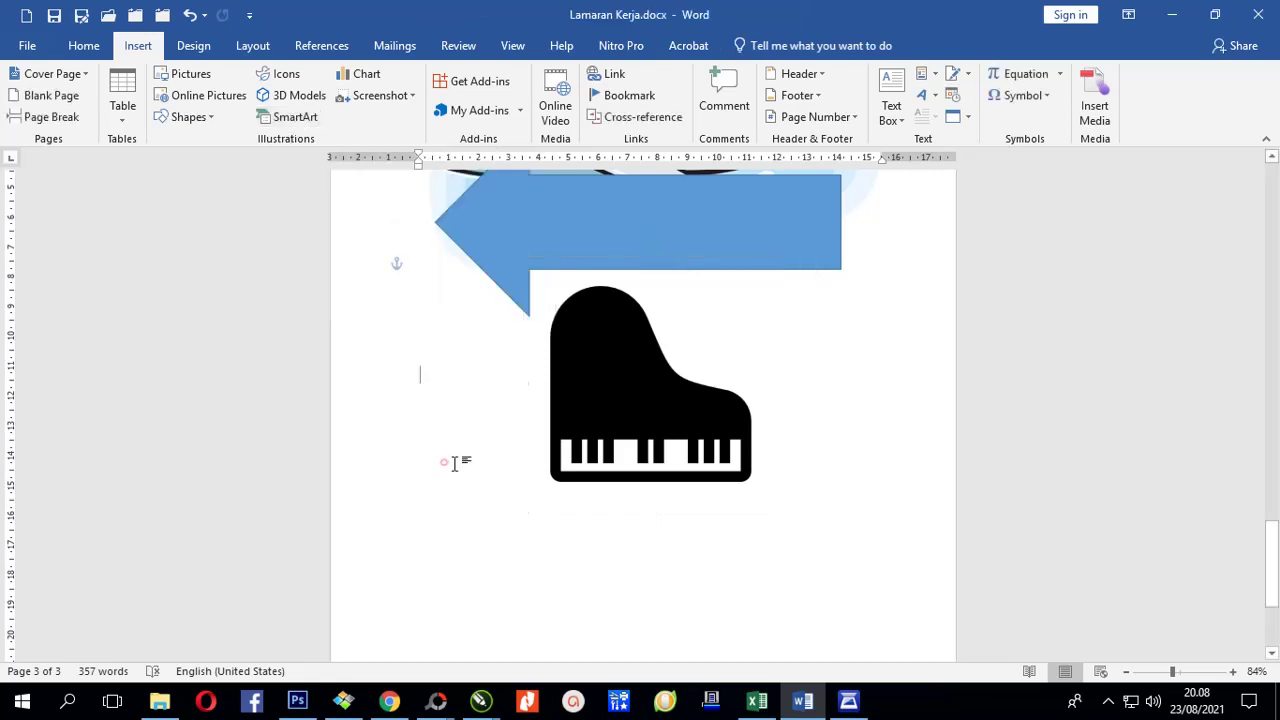
drag(595, 405, 611, 275)
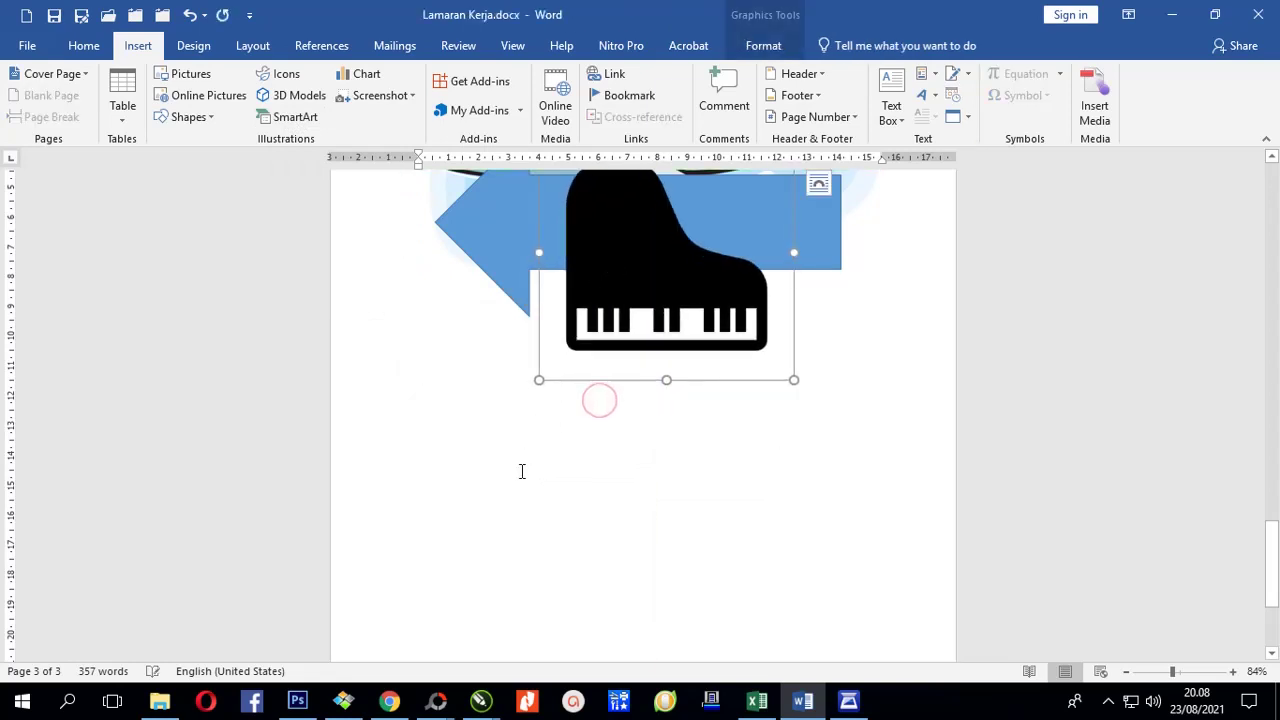
click(493, 434)
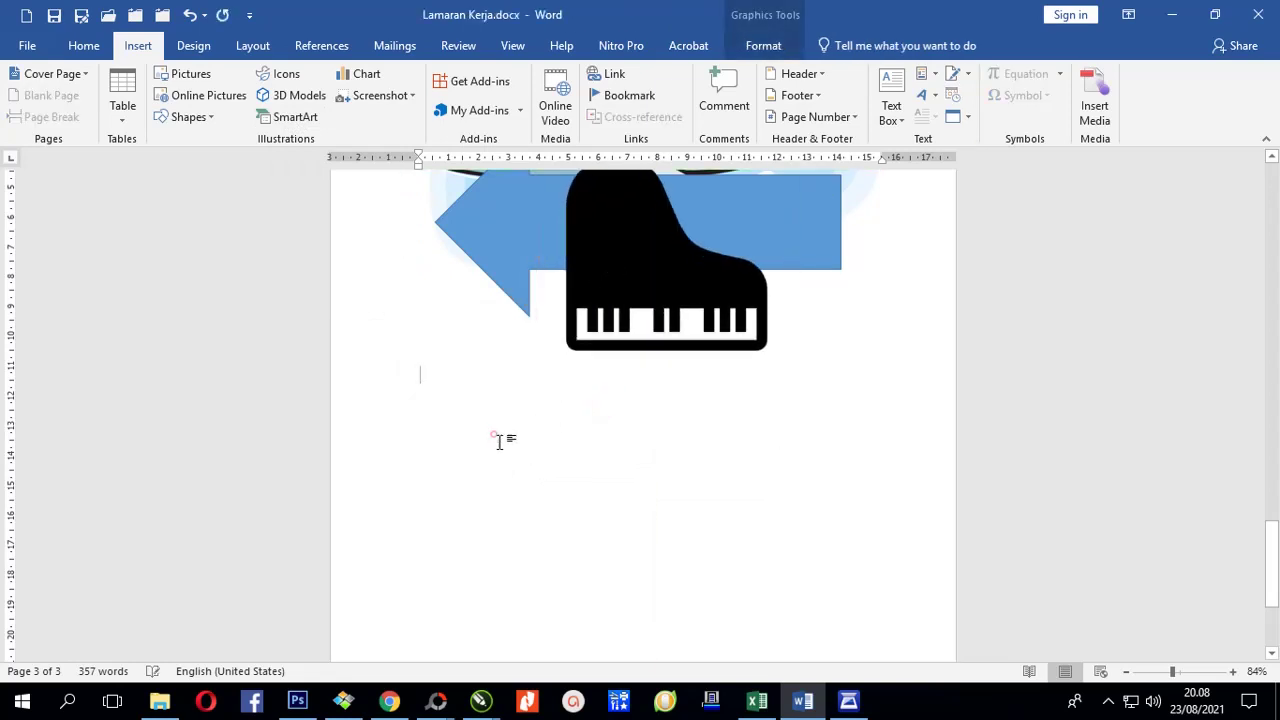
- Insert a Segmented Process SmartArt graphic below the piano icon
click(289, 120)
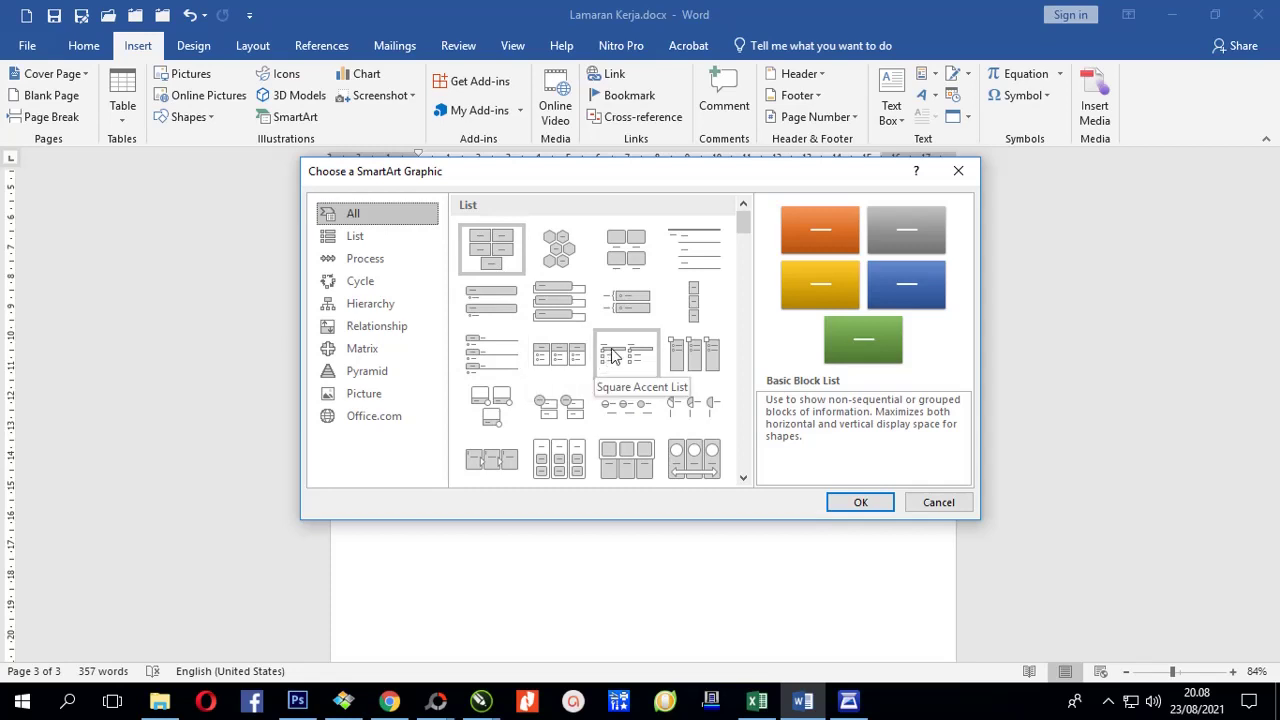
scroll(630, 358, down, 2)
scroll(614, 354, down, 2)
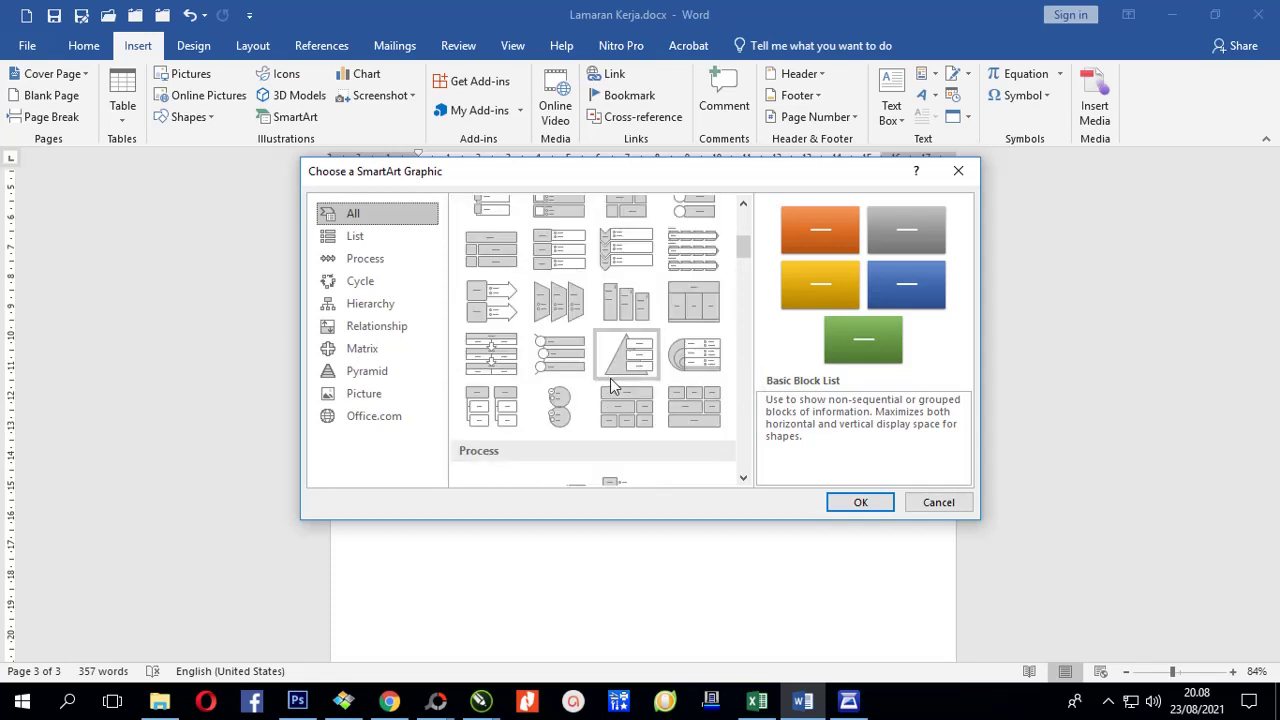
scroll(606, 387, up, 4)
scroll(604, 387, down, 2)
click(495, 358)
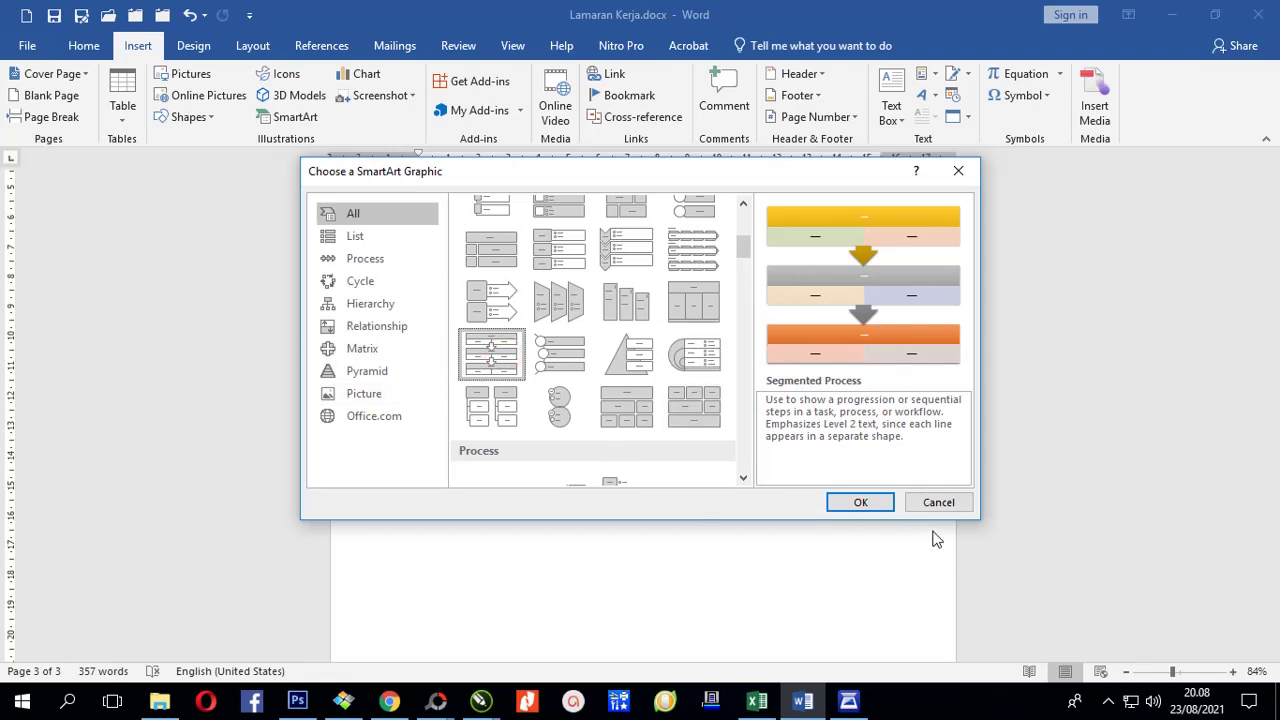
click(866, 504)
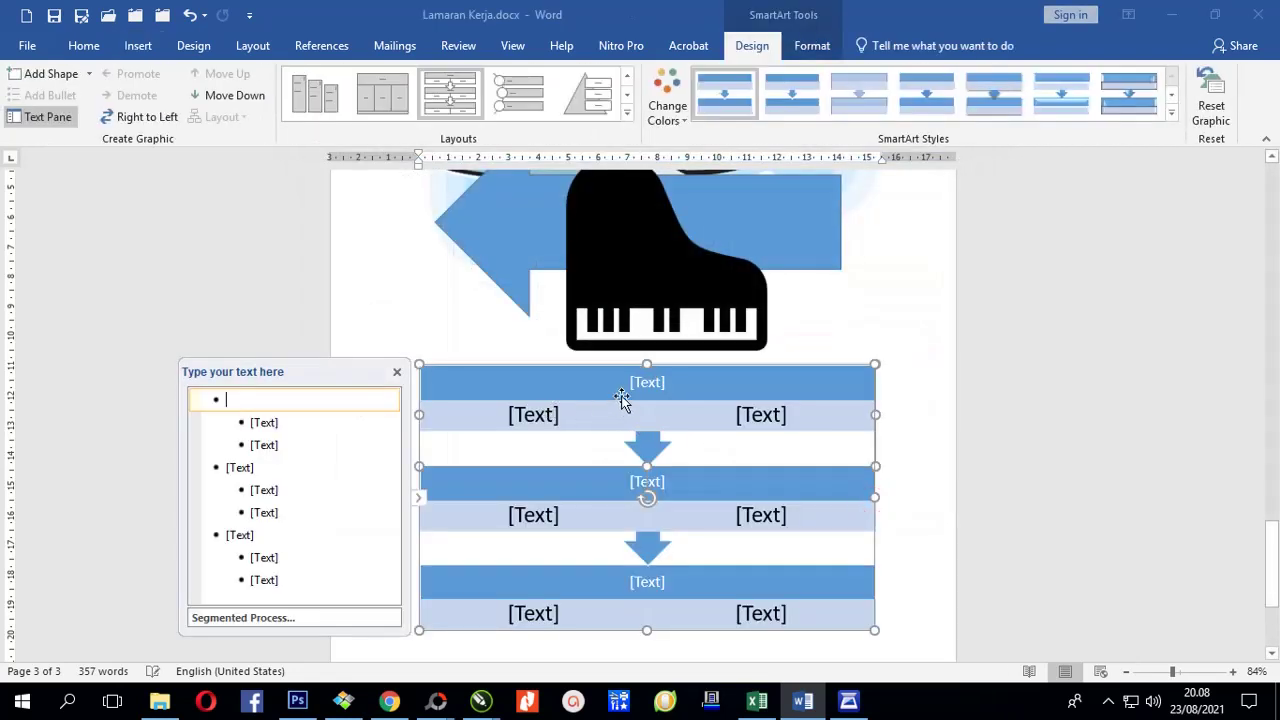
scroll(620, 400, down, 1)
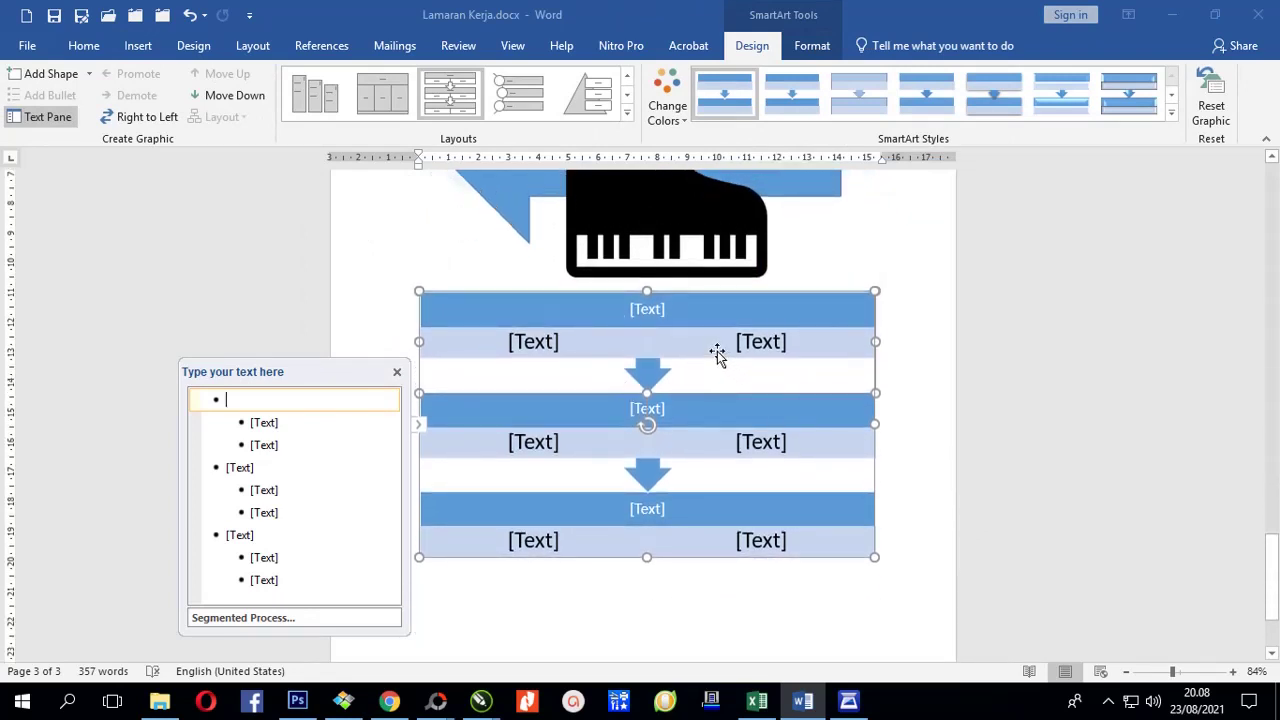
click(656, 310)
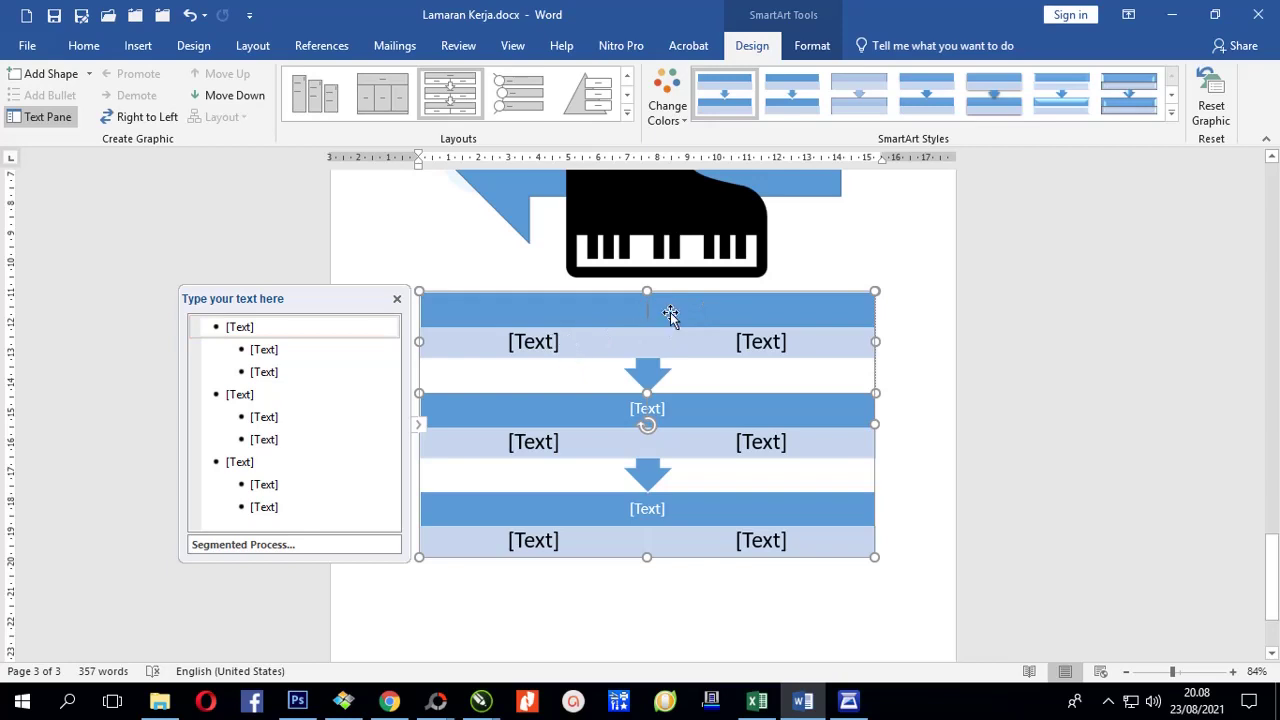
- Type DENAH PERJALANAN with sub-items KE CILACAP and KE JAKARTA, then MAJU TERUS LANGSUNG POL
text(DENAH PERJA)
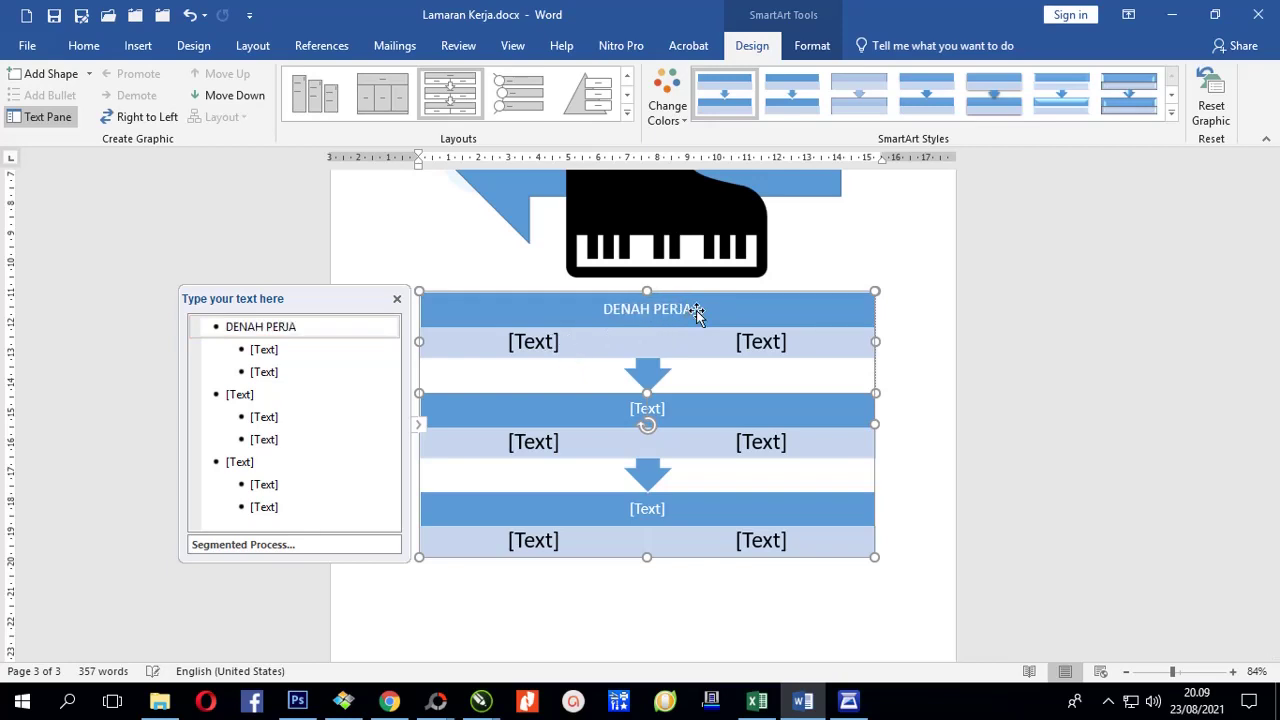
text(LANAN)
click(561, 341)
text(KE CILACAP)
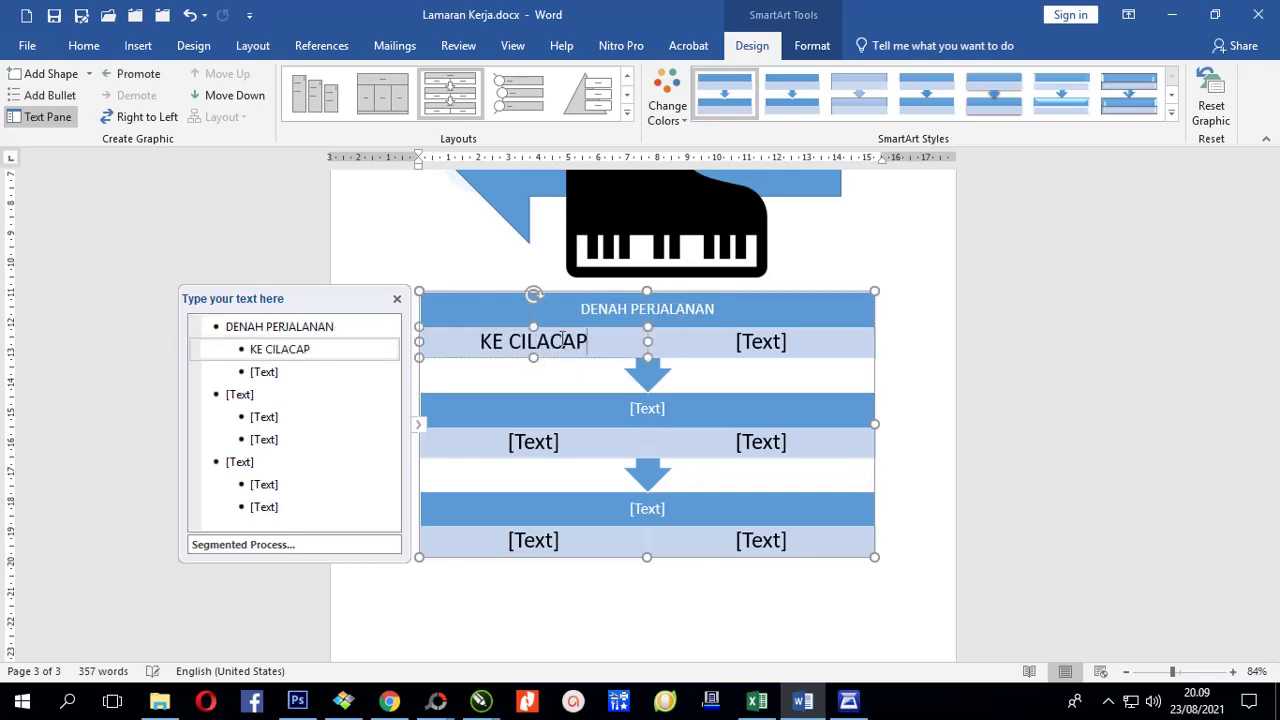
key(Return)
text(KE JAKARTA)
click(621, 403)
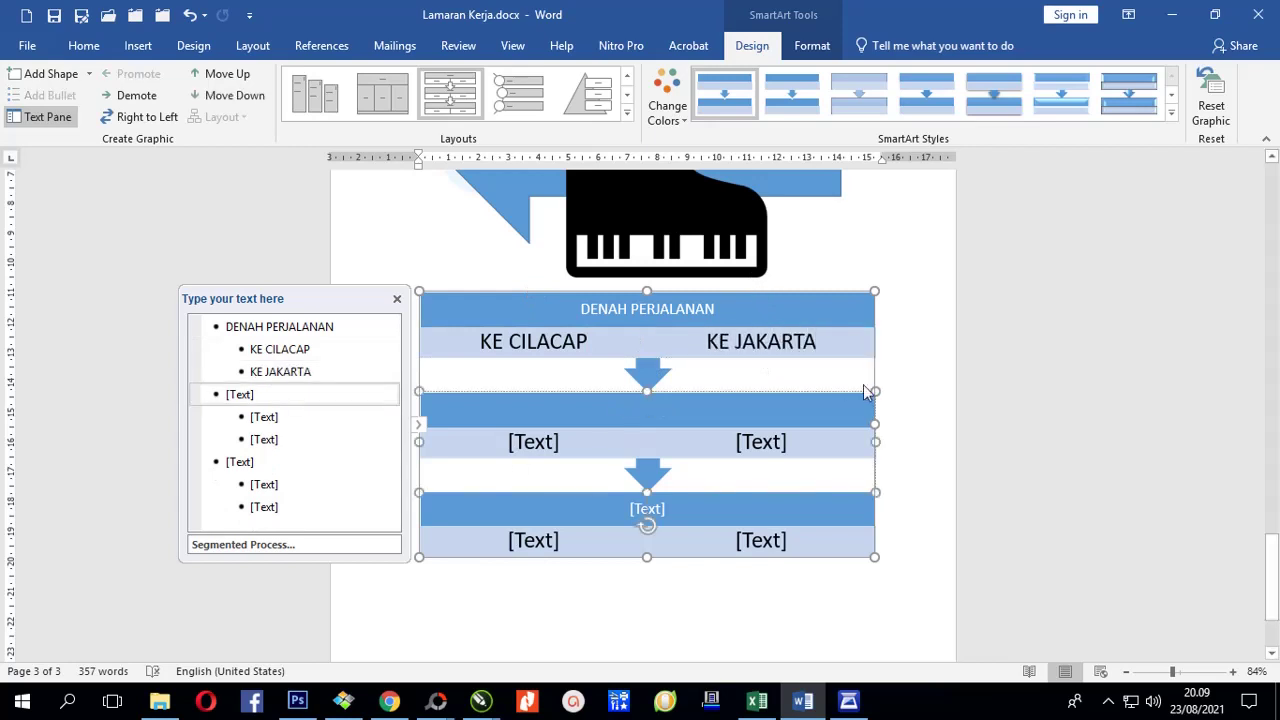
text(MAJU TERUS LANGSUNG POL)
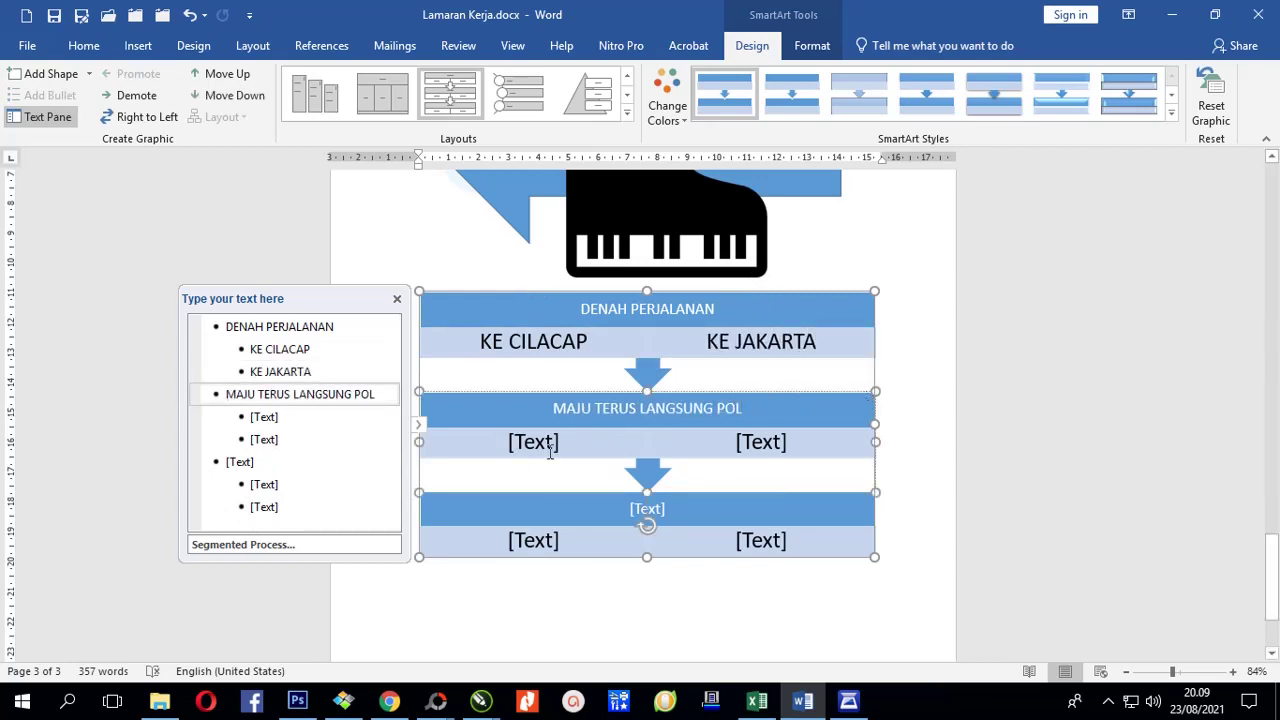
- Step through the placeholder sub-items under MAJU TERUS LANGSUNG POL in the text pane
click(548, 448)
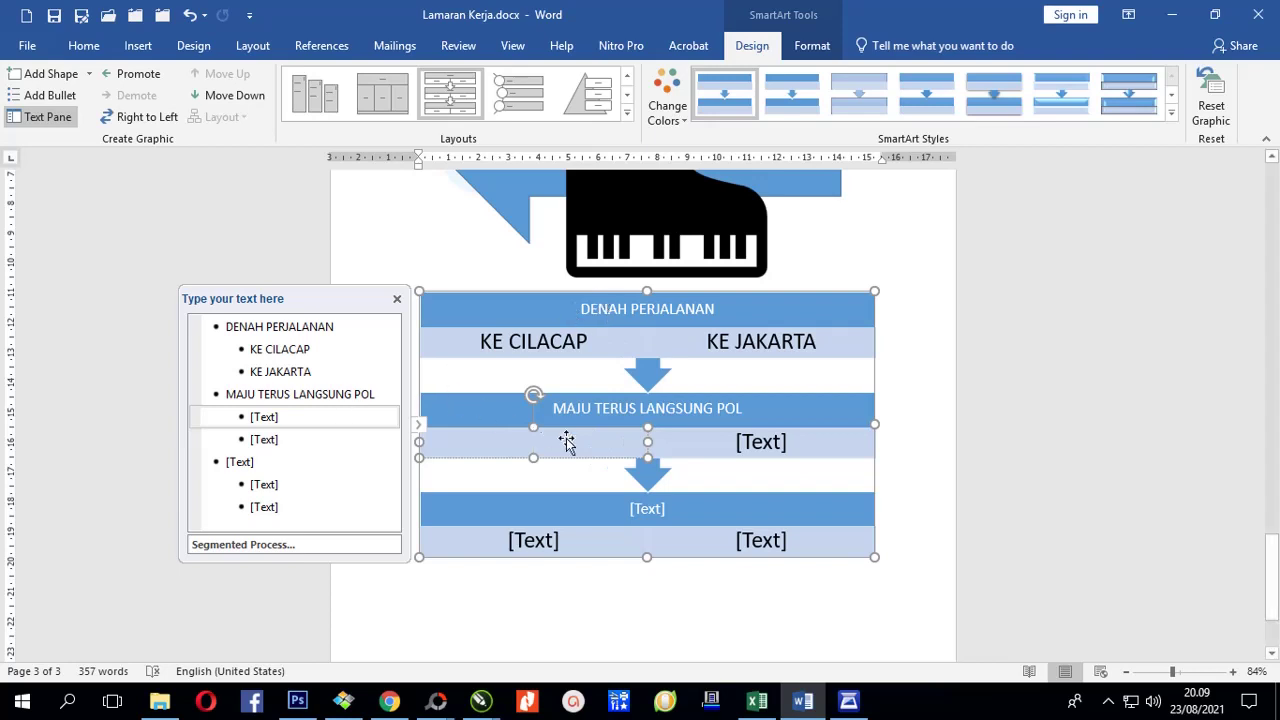
click(315, 415)
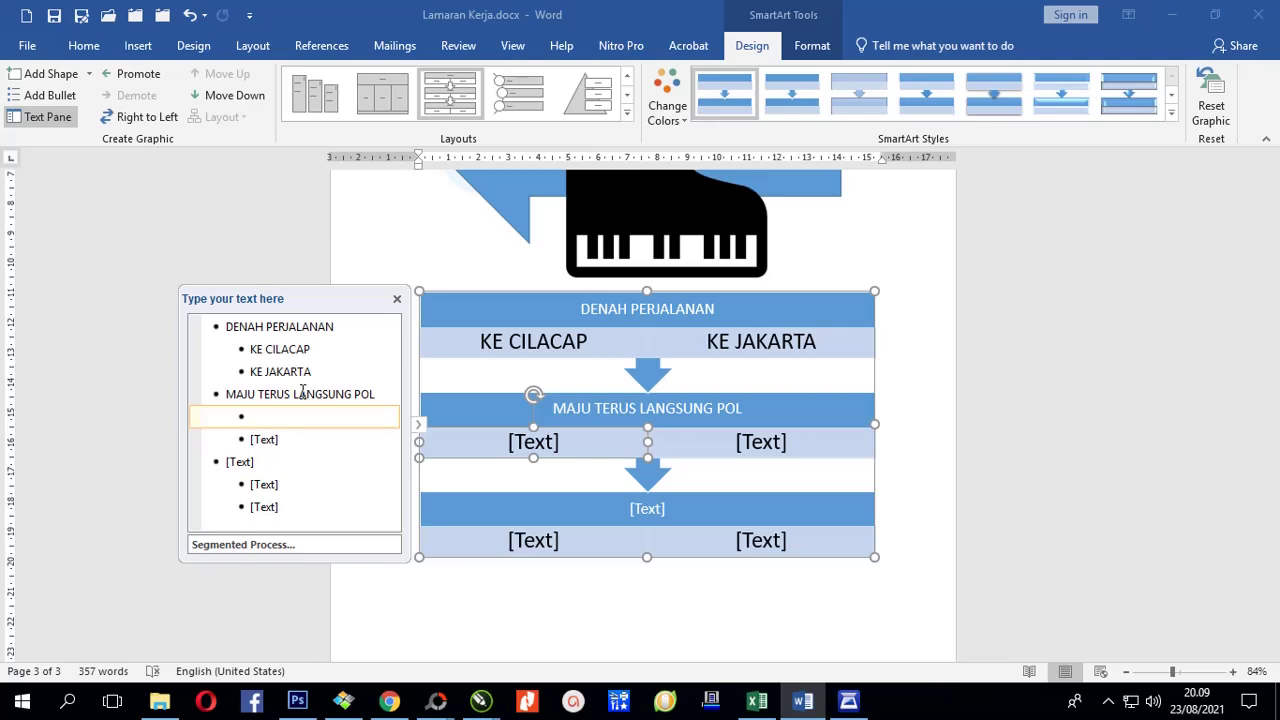
click(297, 393)
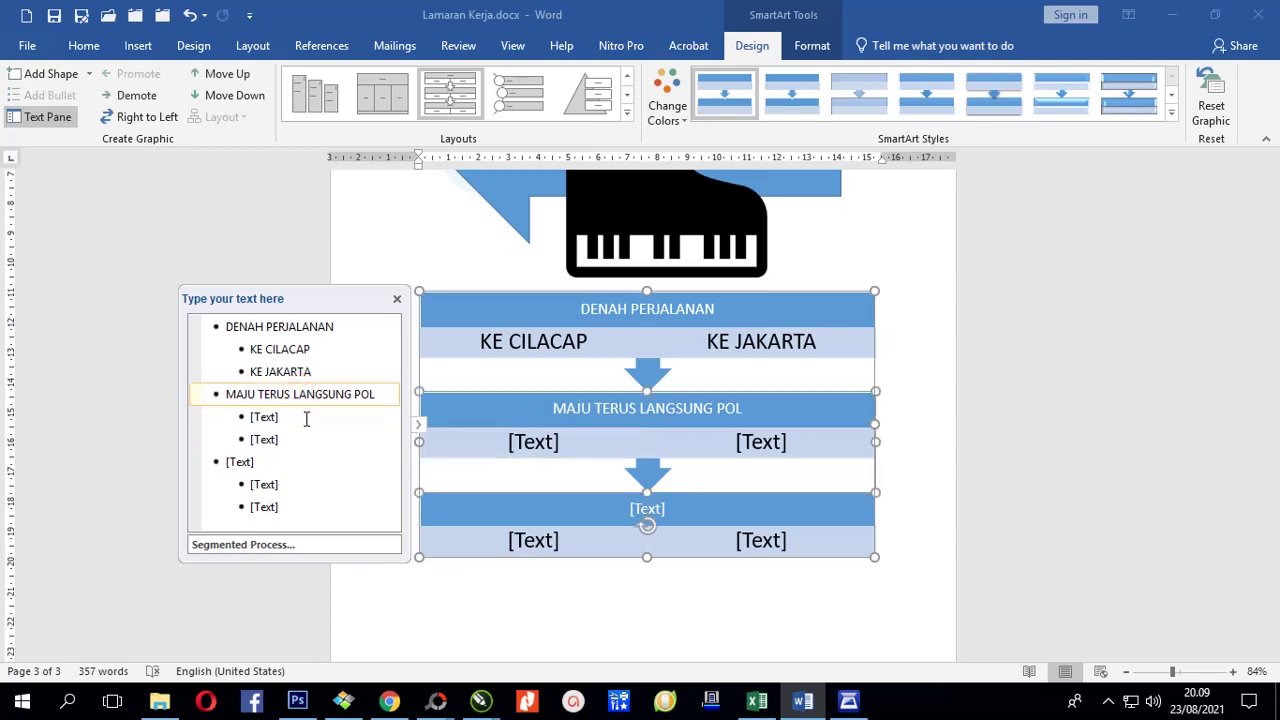
click(306, 417)
click(303, 440)
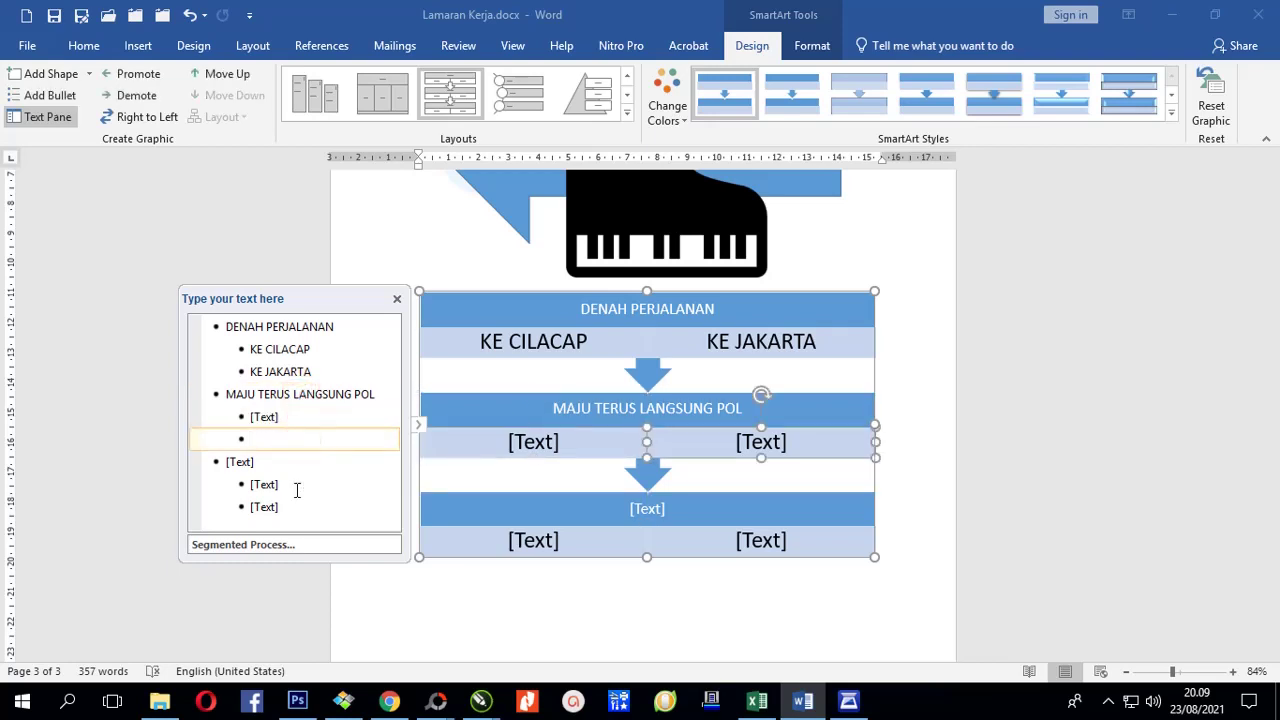
click(289, 486)
click(287, 508)
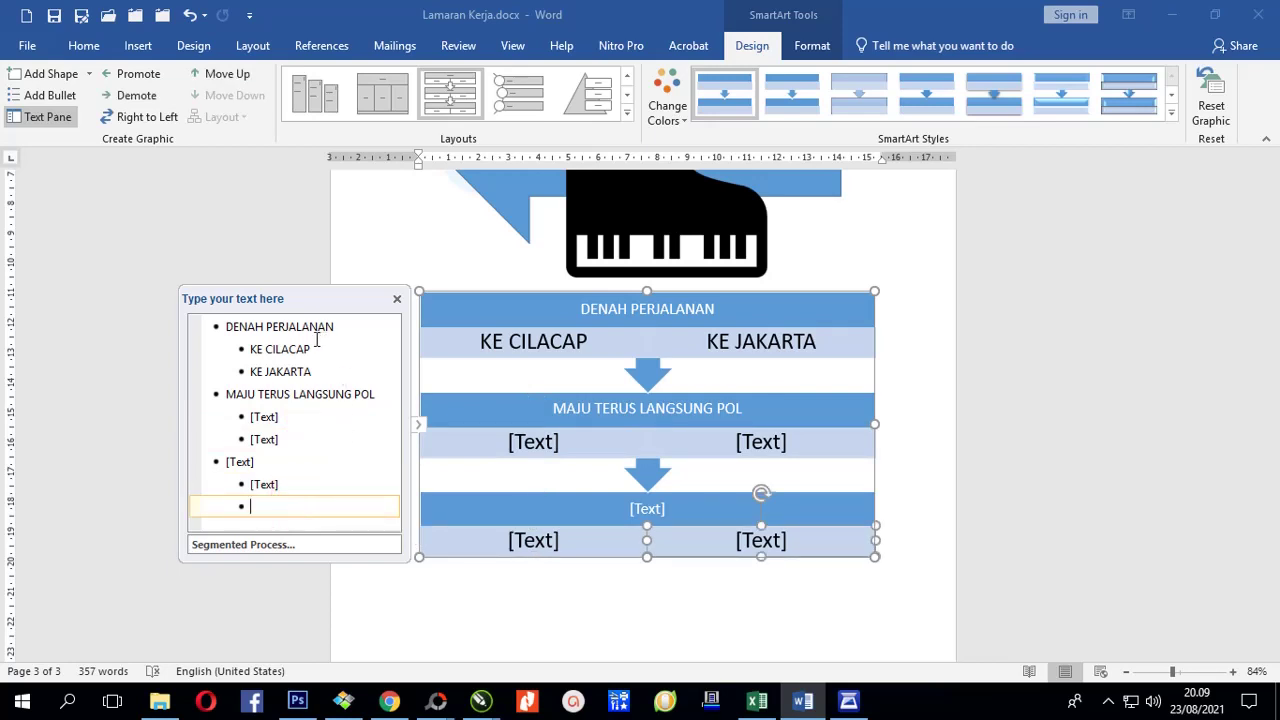
click(537, 443)
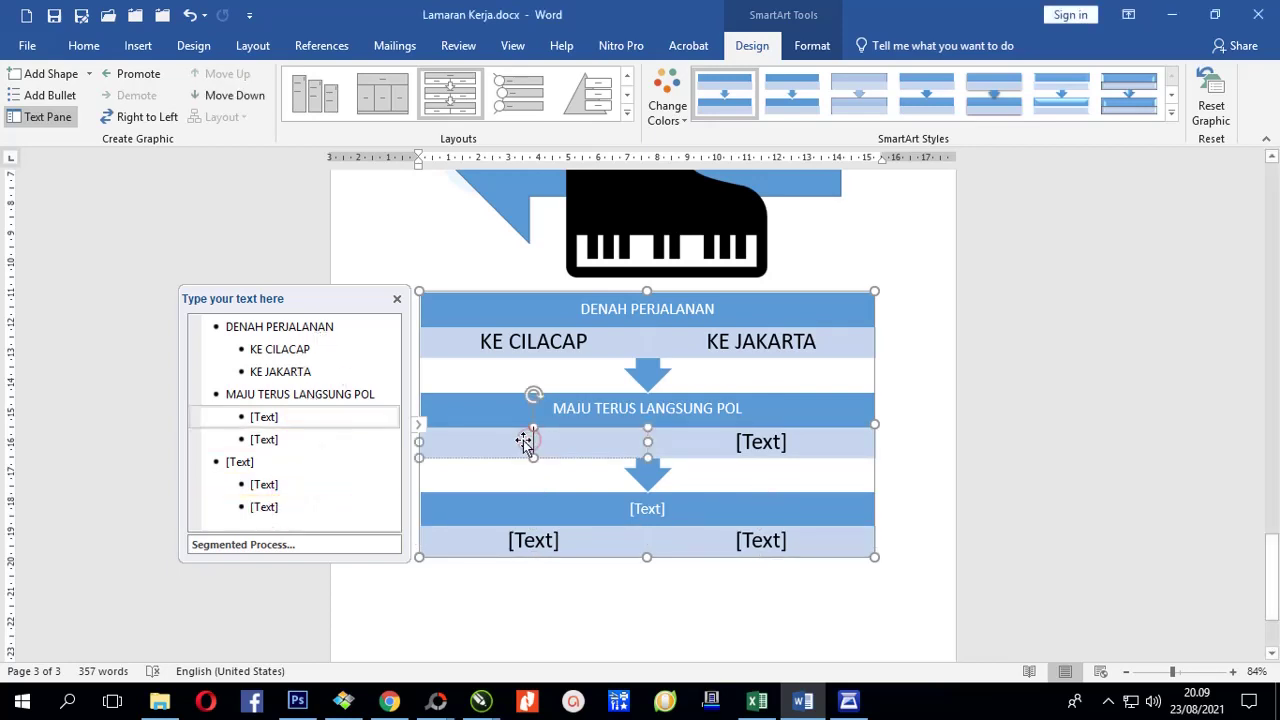
click(84, 45)
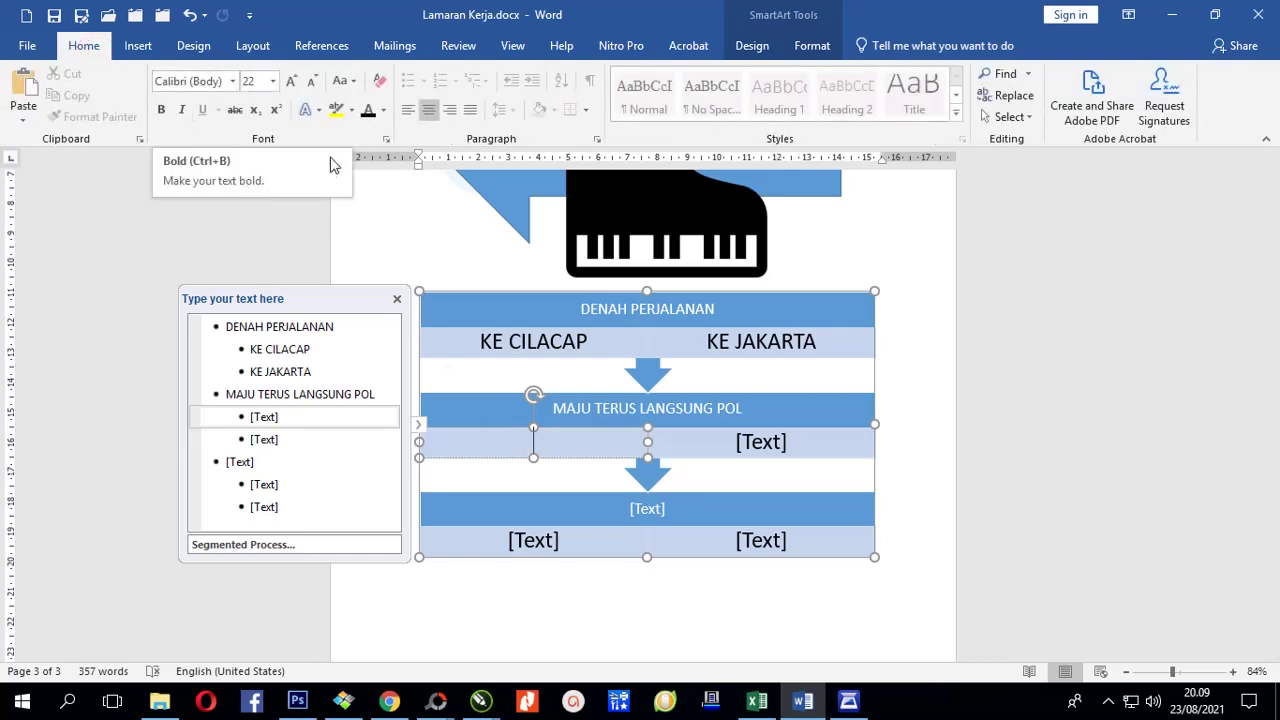
- Make the KE CILACAP label in the Segmented Process diagram dark red
click(520, 341)
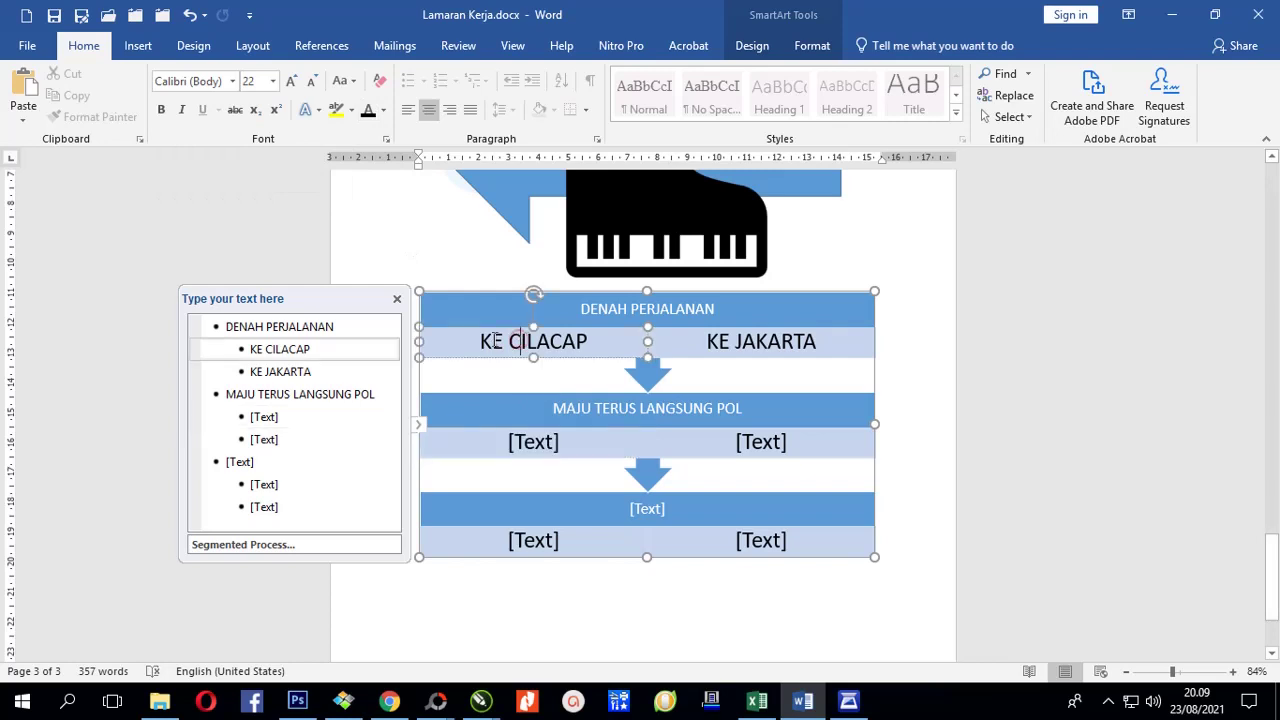
drag(478, 341, 591, 341)
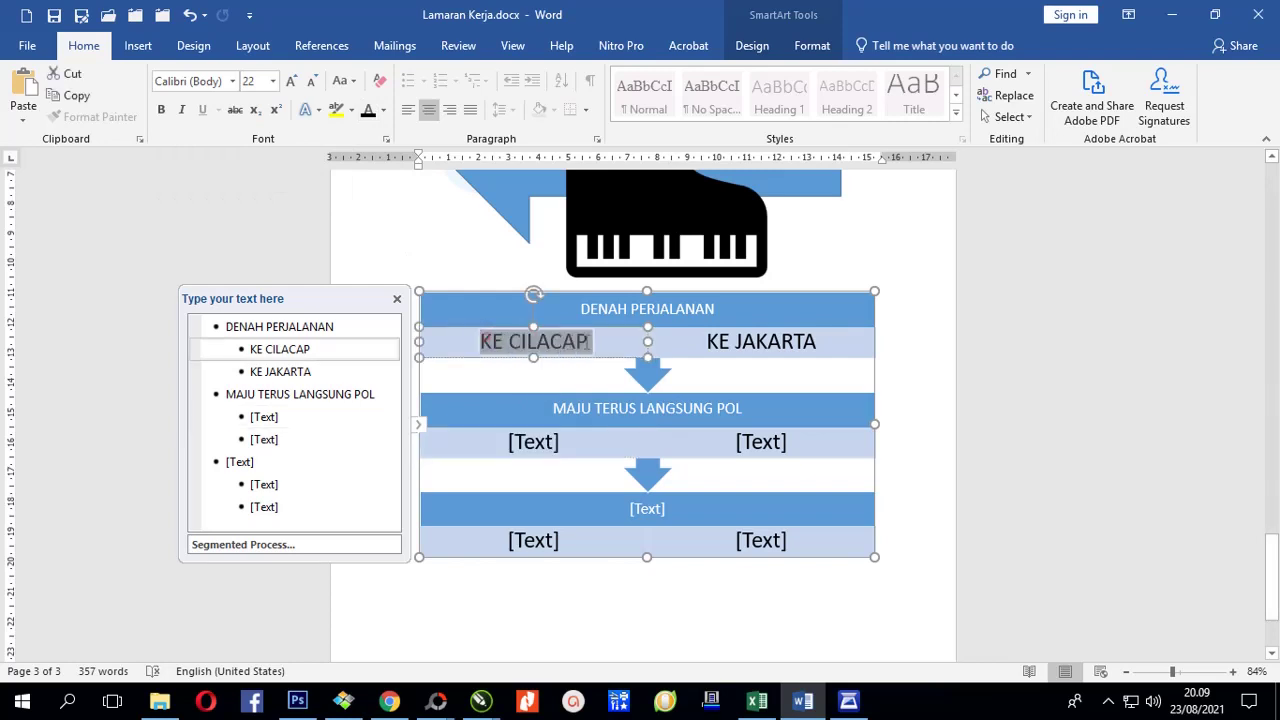
click(384, 113)
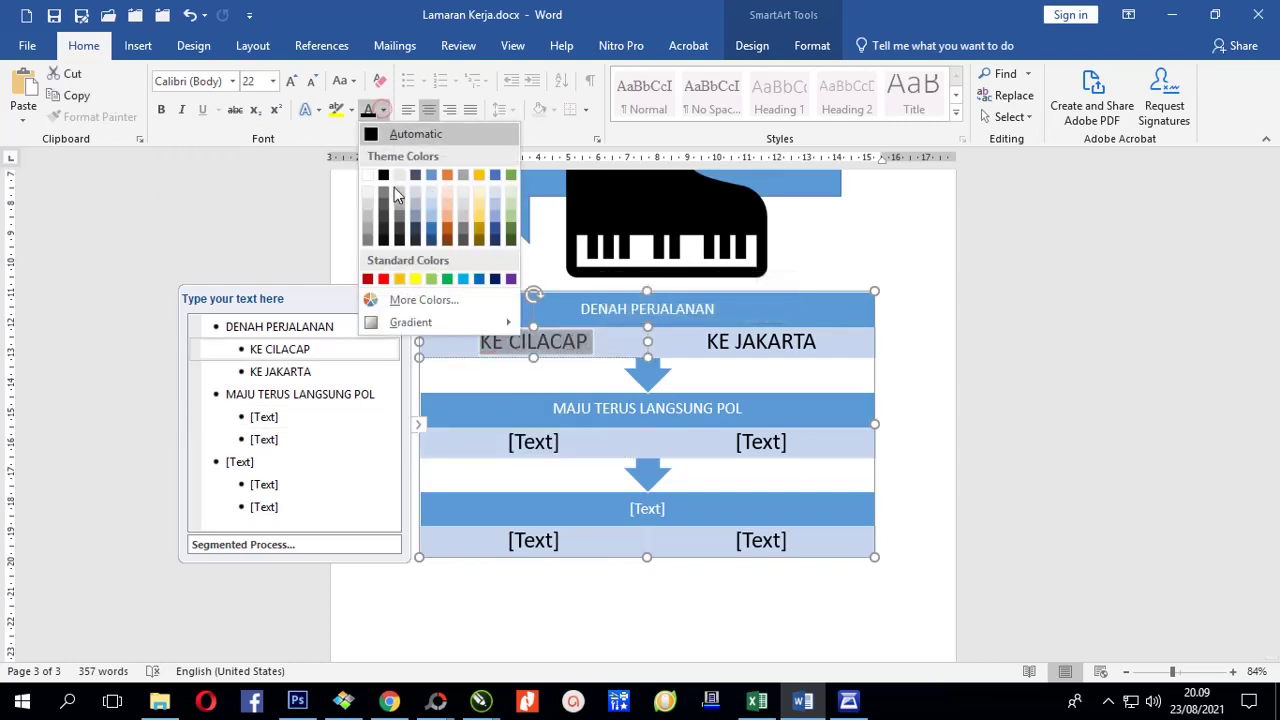
click(368, 273)
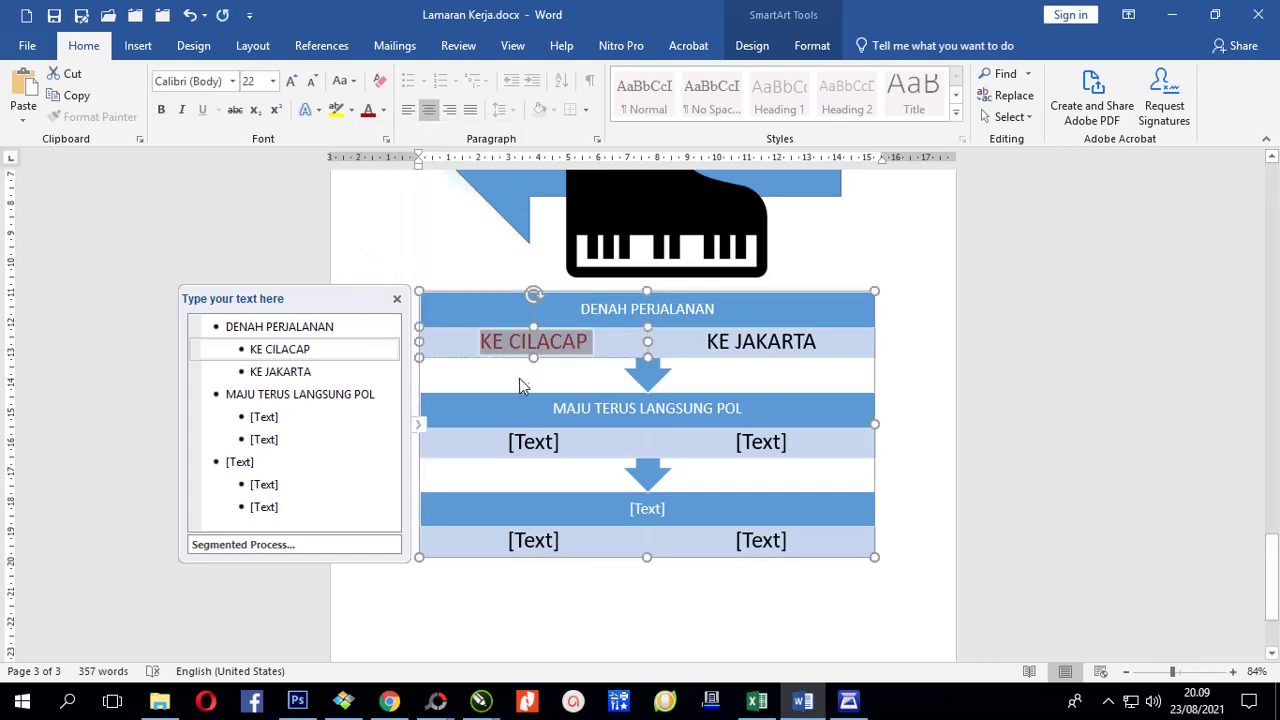
click(517, 386)
- Select the whole Segmented Process SmartArt graphic and switch to the Insert tab
click(366, 297)
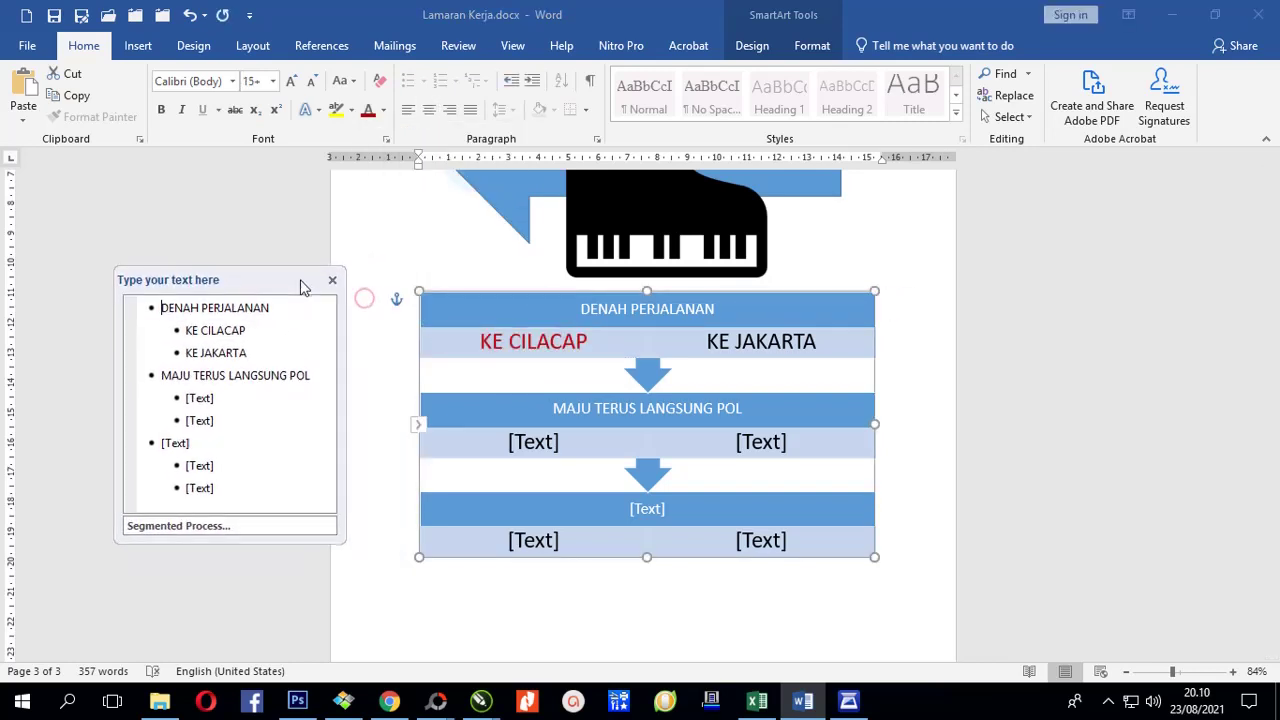
click(479, 290)
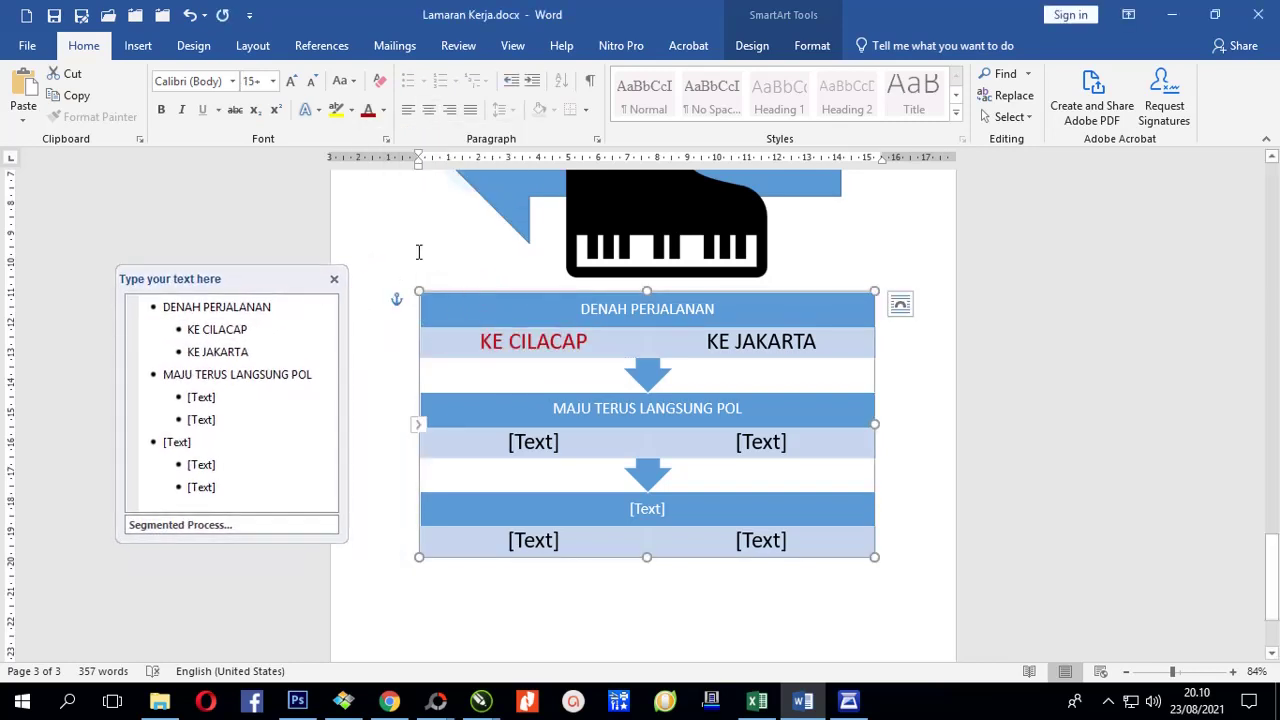
click(138, 45)
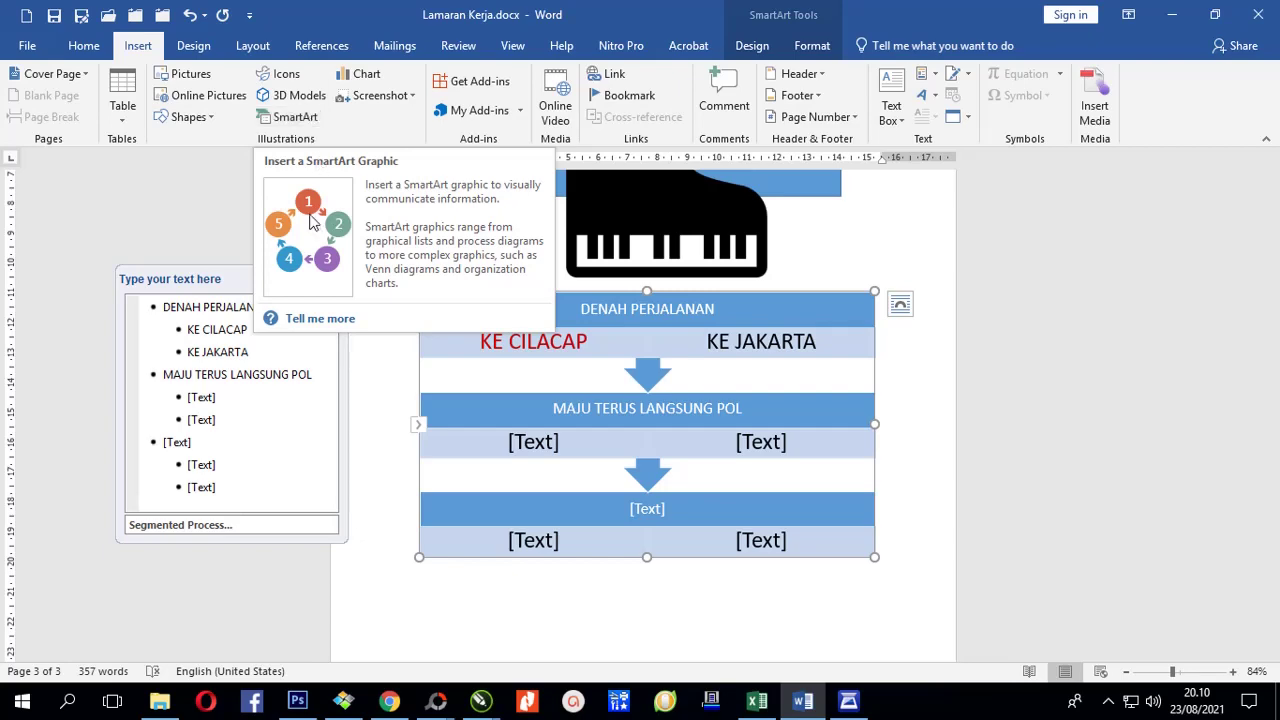
click(290, 118)
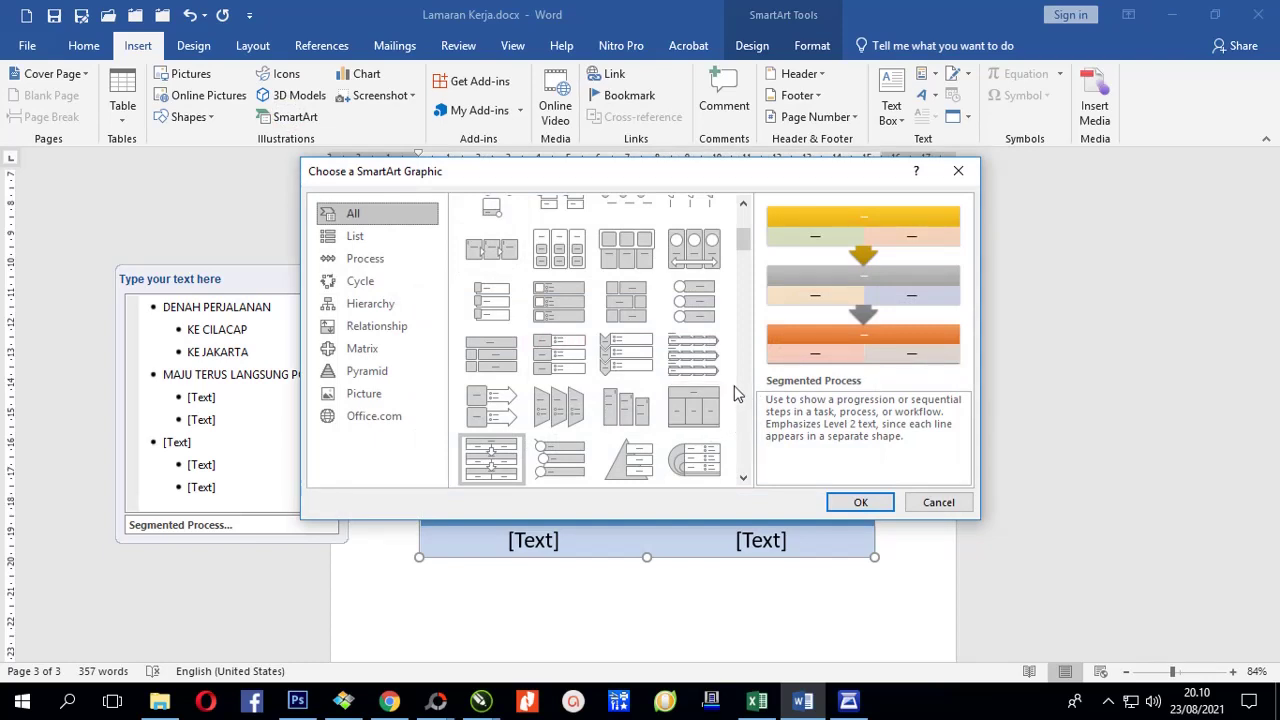
scroll(695, 446, down, 3)
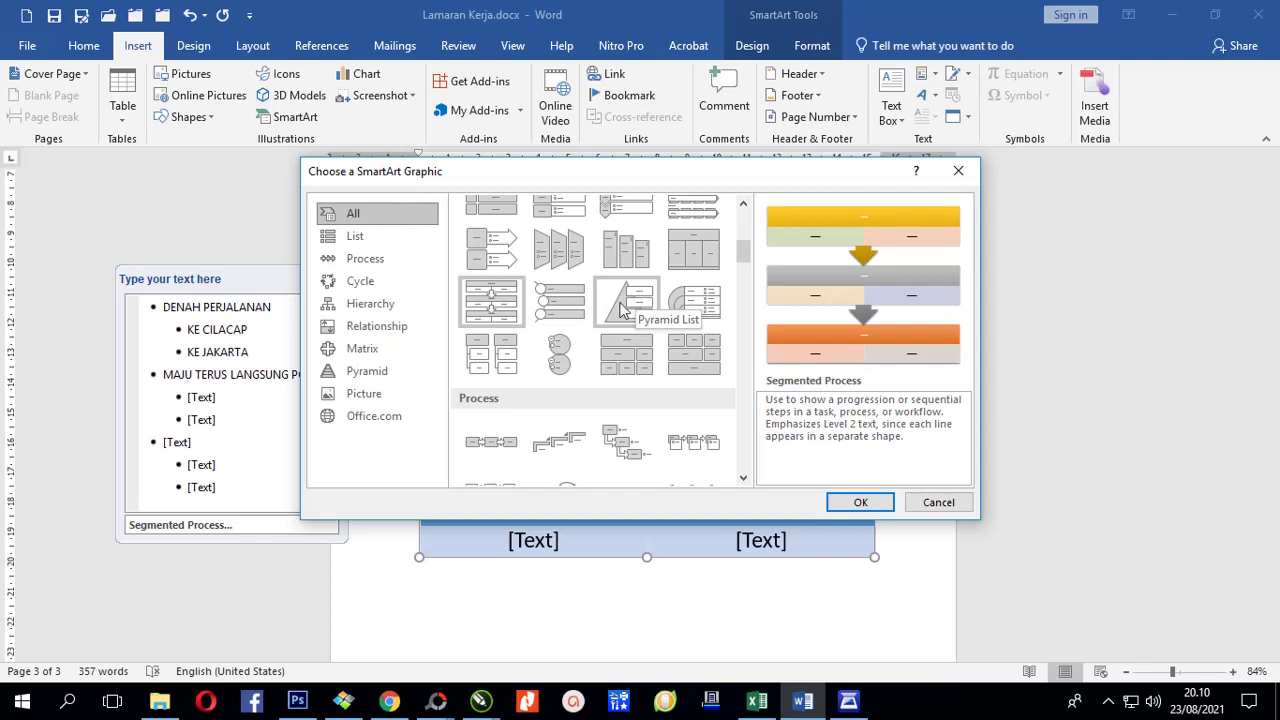
click(385, 308)
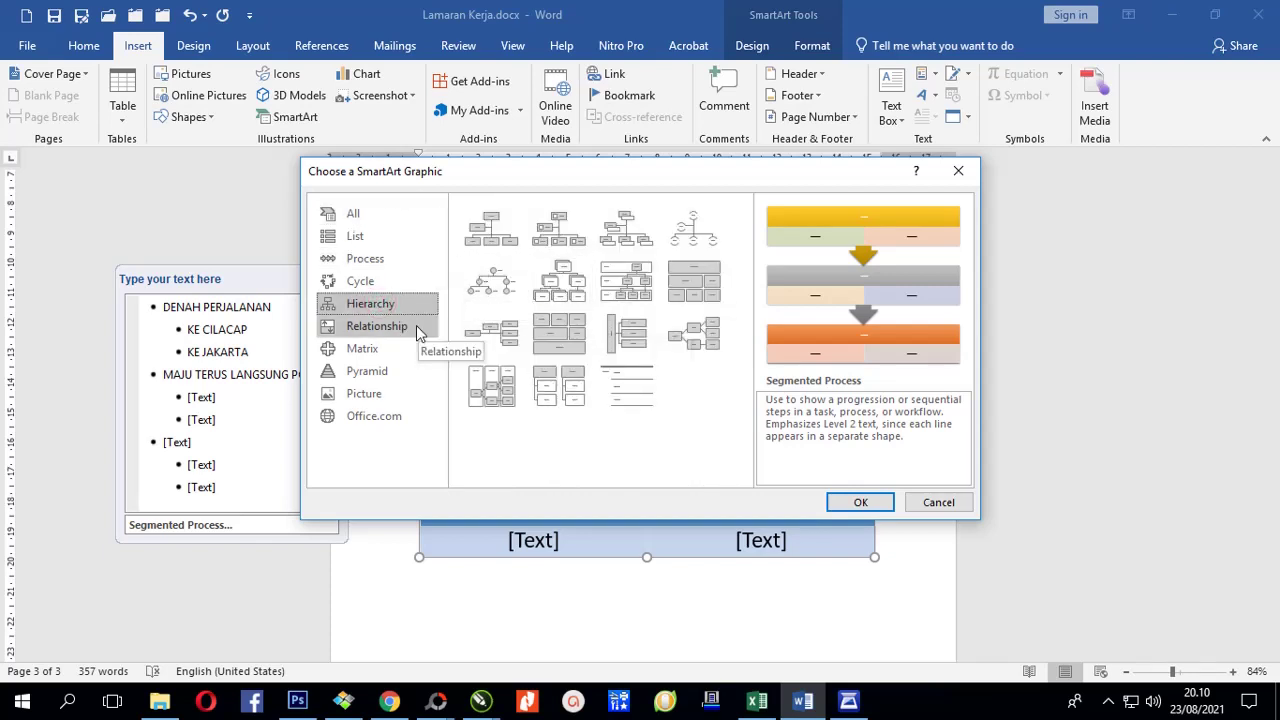
double_click(566, 289)
key(ctrl+z)
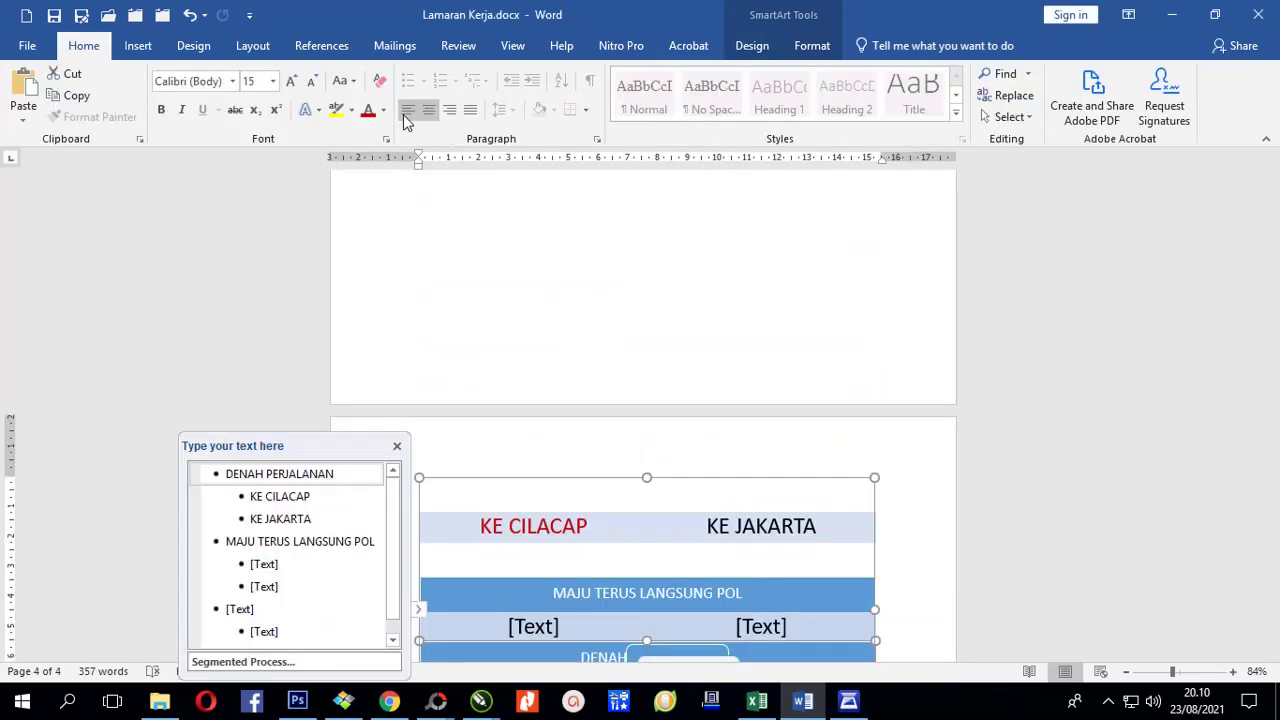
- Restore the Hierarchy org chart with Ctrl+Y and label the empty box Pas
click(189, 15)
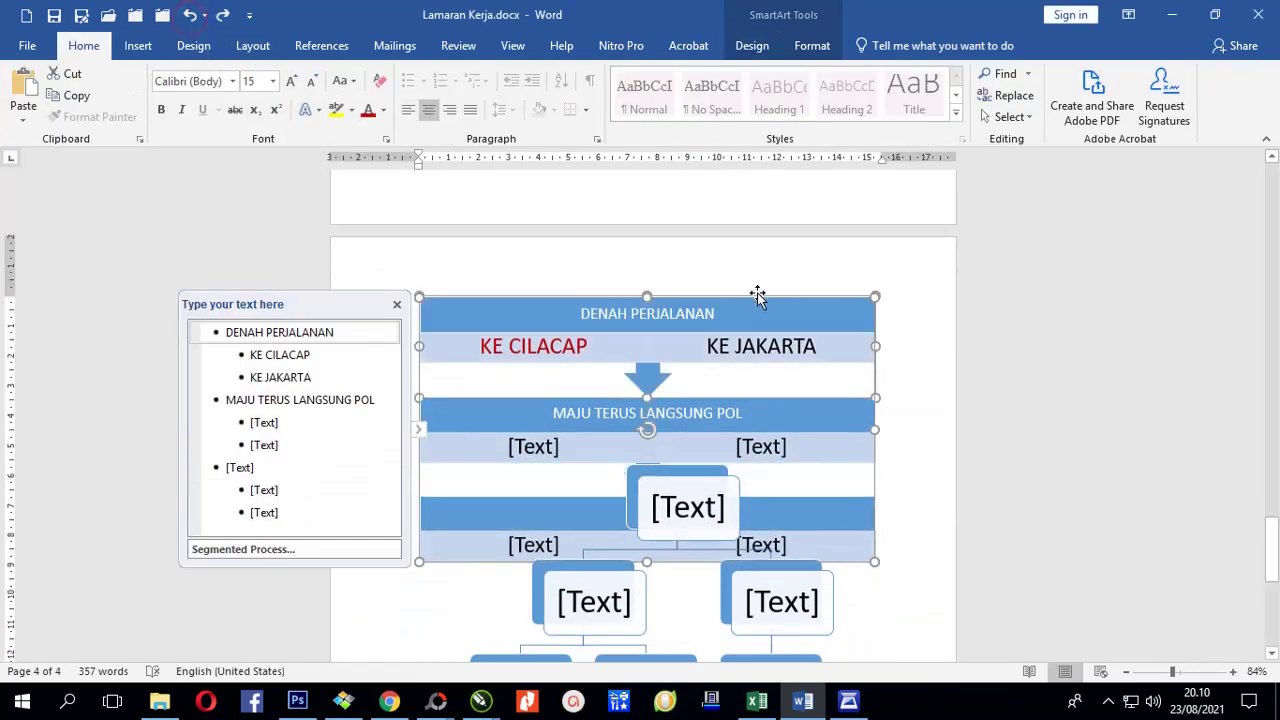
key(ctrl+y)
key(ctrl+y)
key(ctrl+y)
key(ctrl+y)
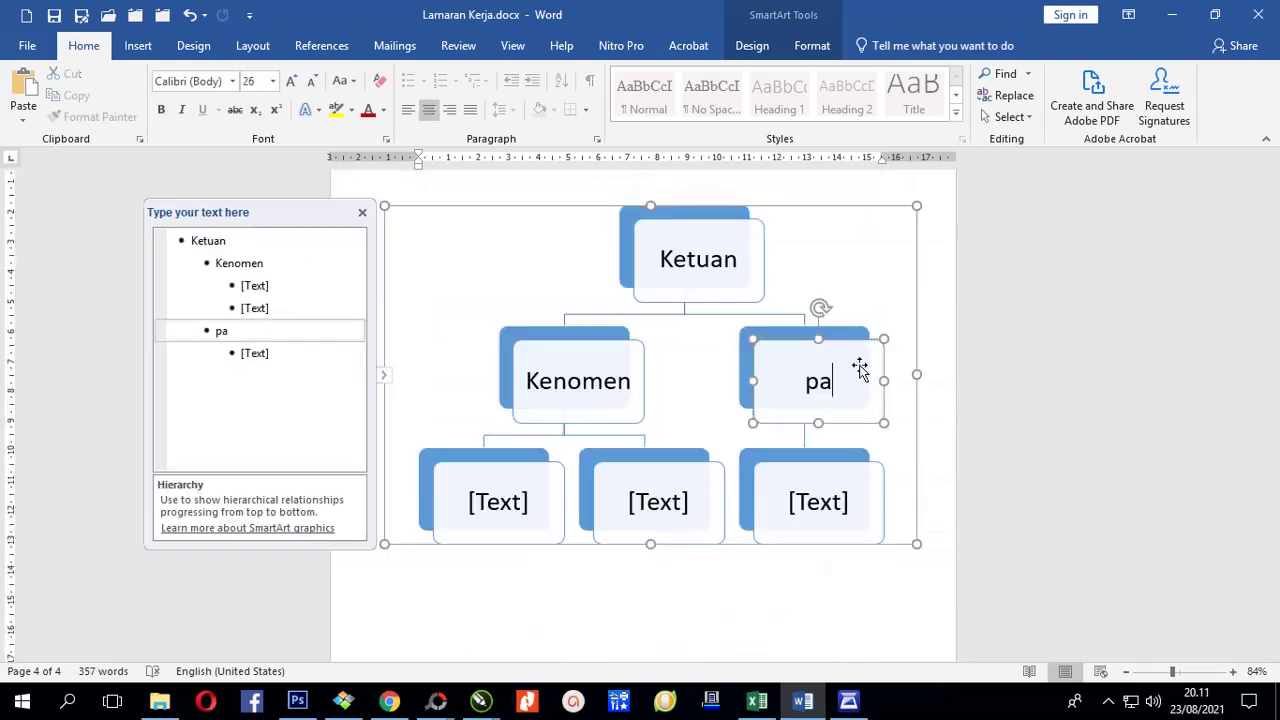
key(ctrl+y)
text(Pas)
click(828, 250)
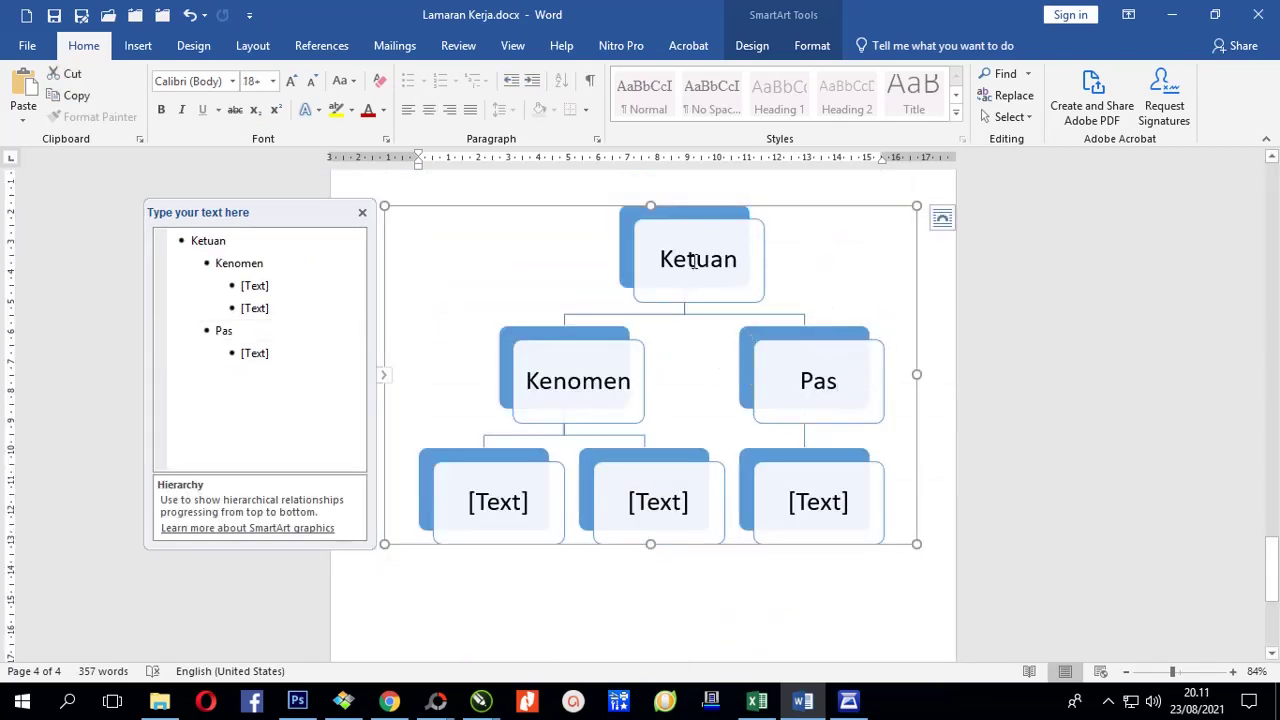
- Type Anggota into both boxes under Kenomen
click(507, 502)
text(Anggota)
click(655, 502)
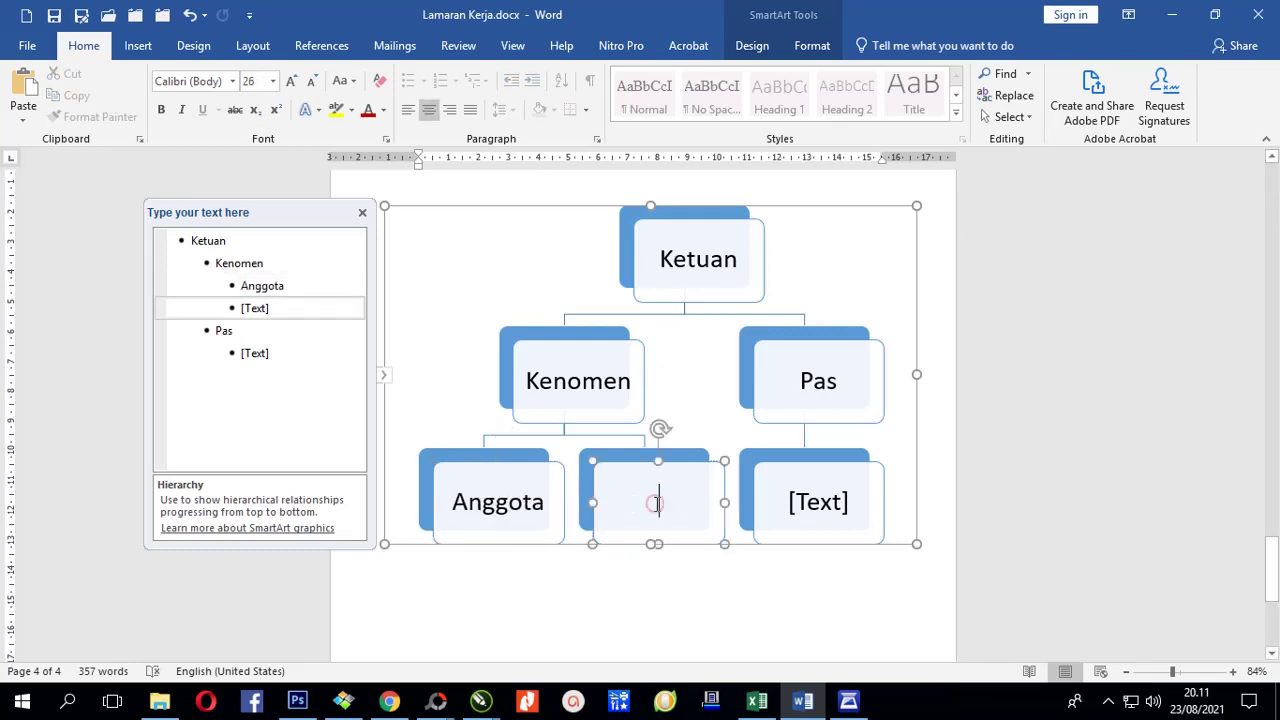
text(Anggota)
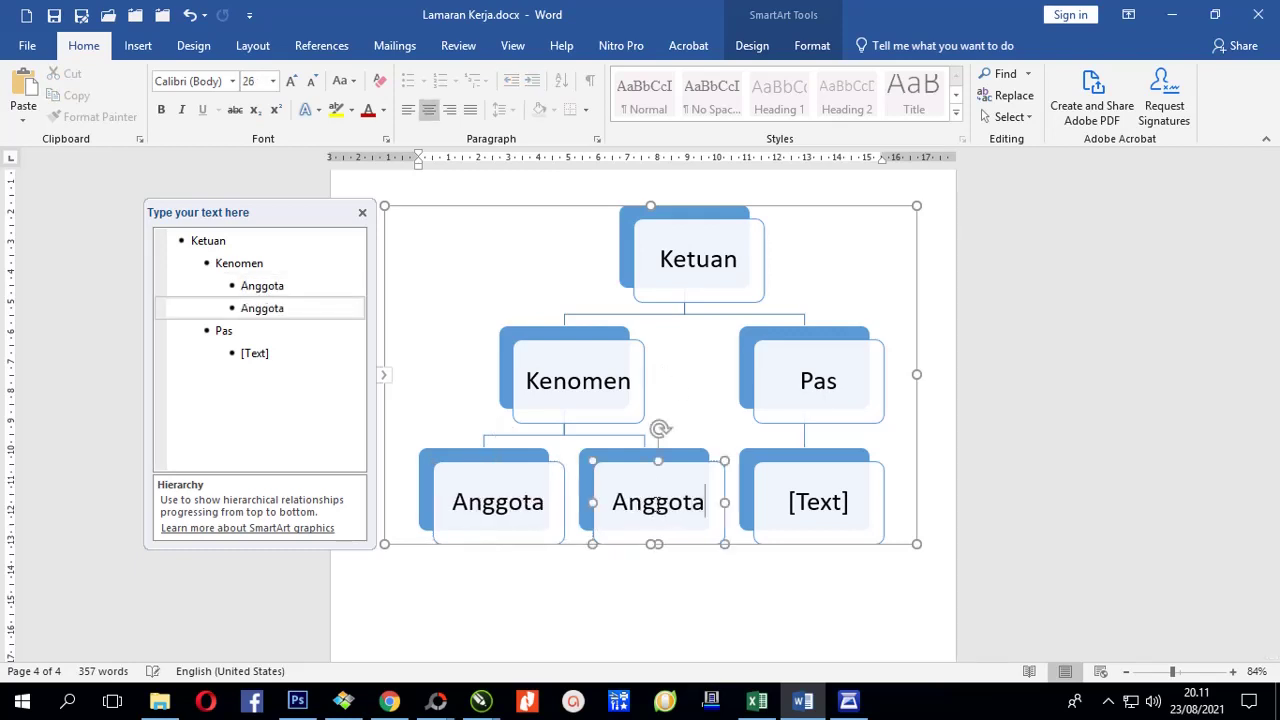
- Label the box under Pas Anggota, capitalizing its first letter, then check the Kenomen and Ketuan boxes
click(797, 502)
text(anggota)
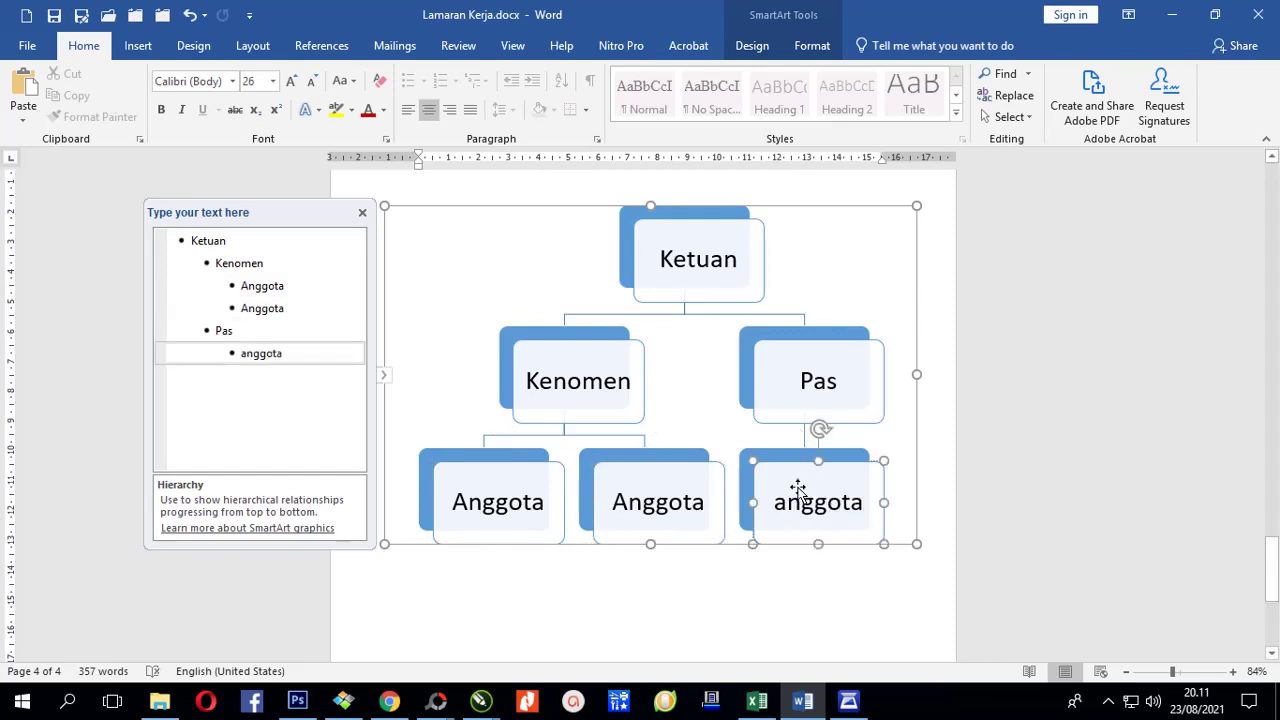
key(Home)
key(shift+Right)
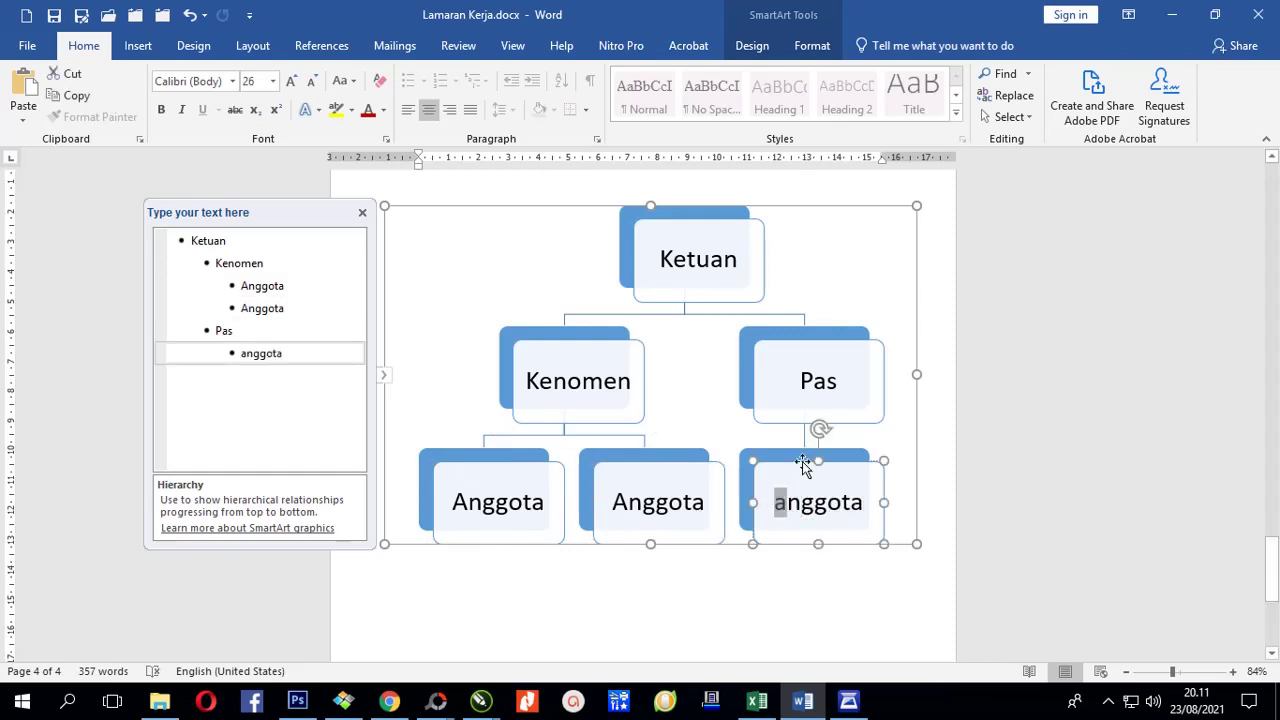
text(A)
click(601, 393)
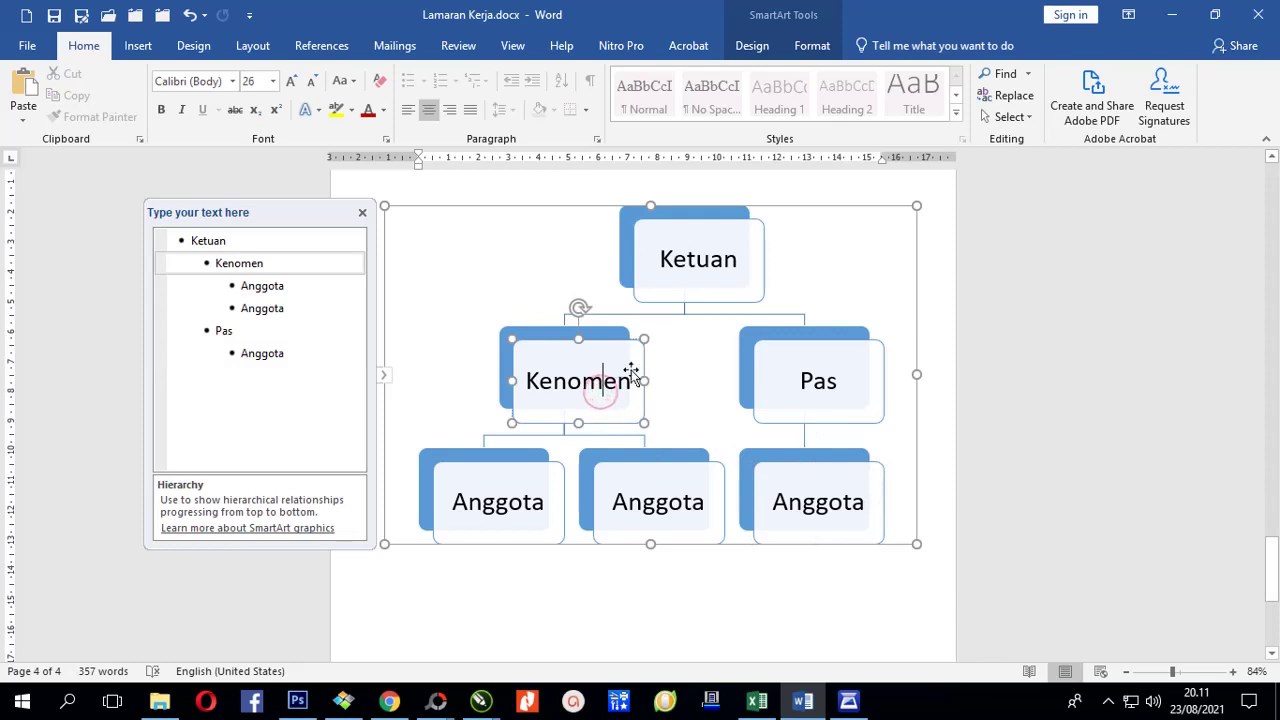
click(686, 250)
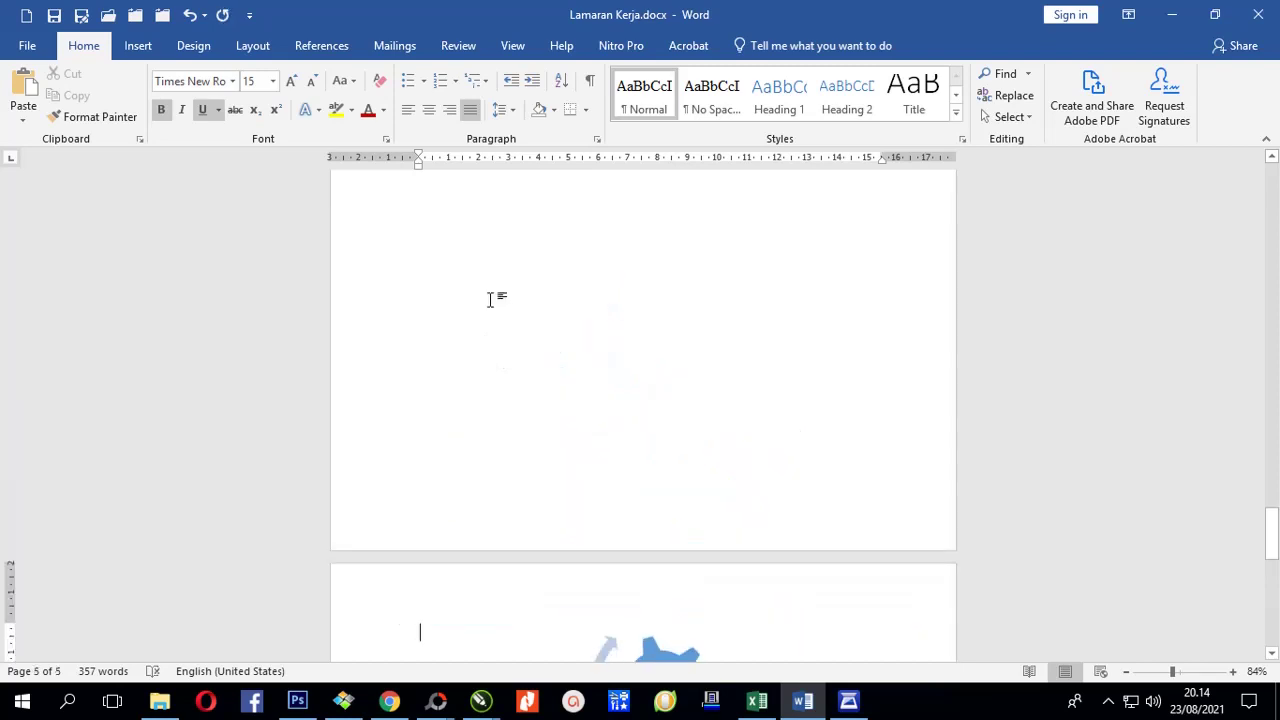
- Delete the gear SmartArt diagram on page 5
scroll(577, 449, down, 8)
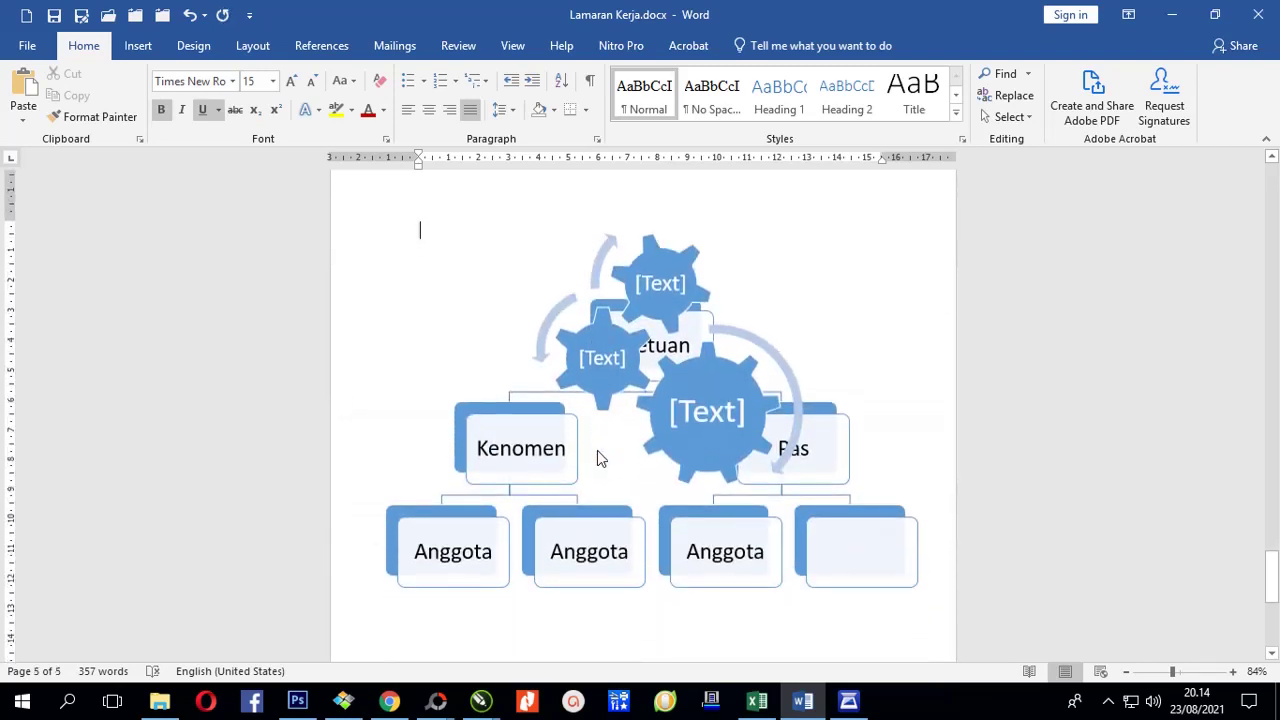
scroll(634, 312, up, 1)
click(650, 326)
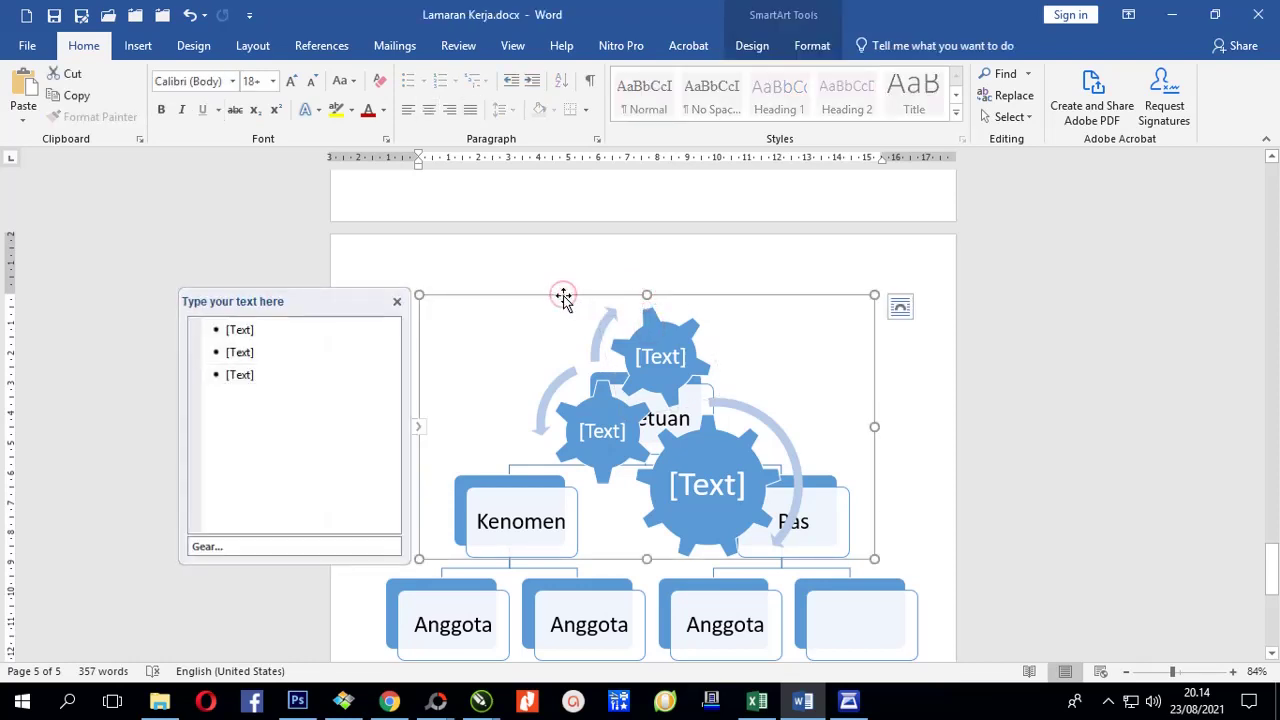
key(Delete)
- Place the insertion point at the top of page 4 and show the Insert commands
scroll(552, 300, up, 2)
scroll(552, 310, up, 3)
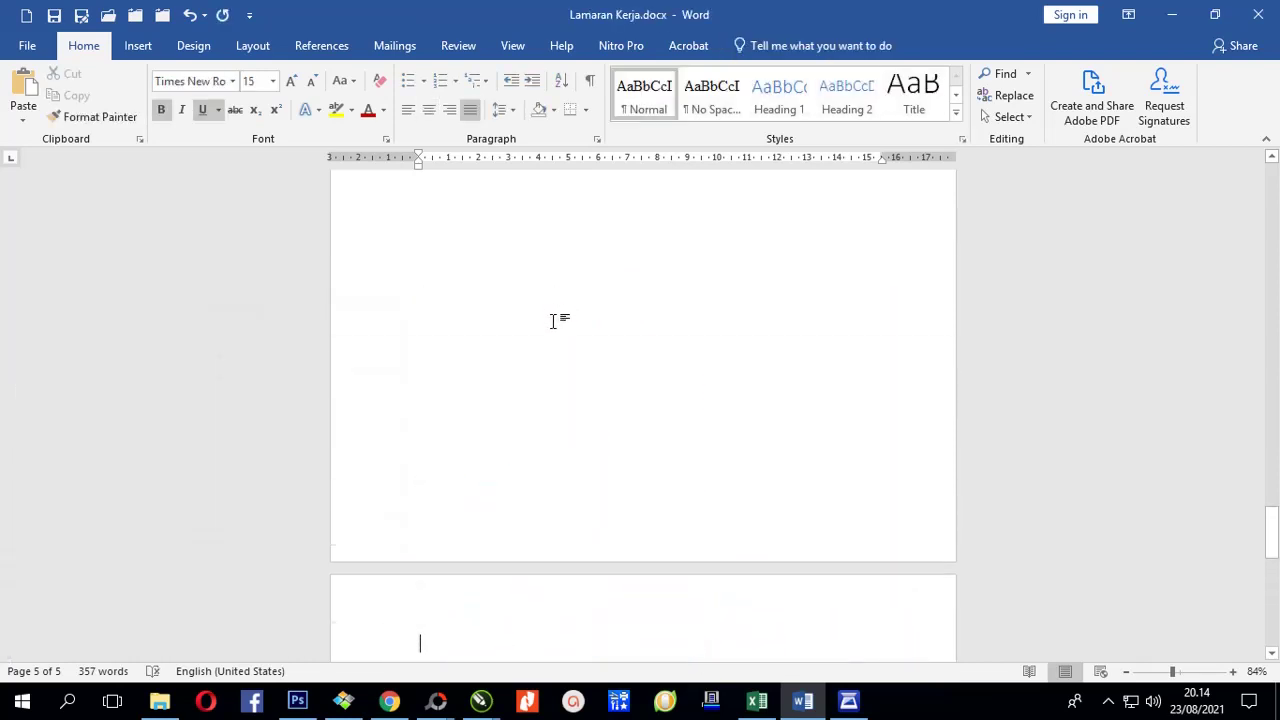
scroll(554, 320, up, 2)
click(480, 252)
scroll(540, 272, up, 1)
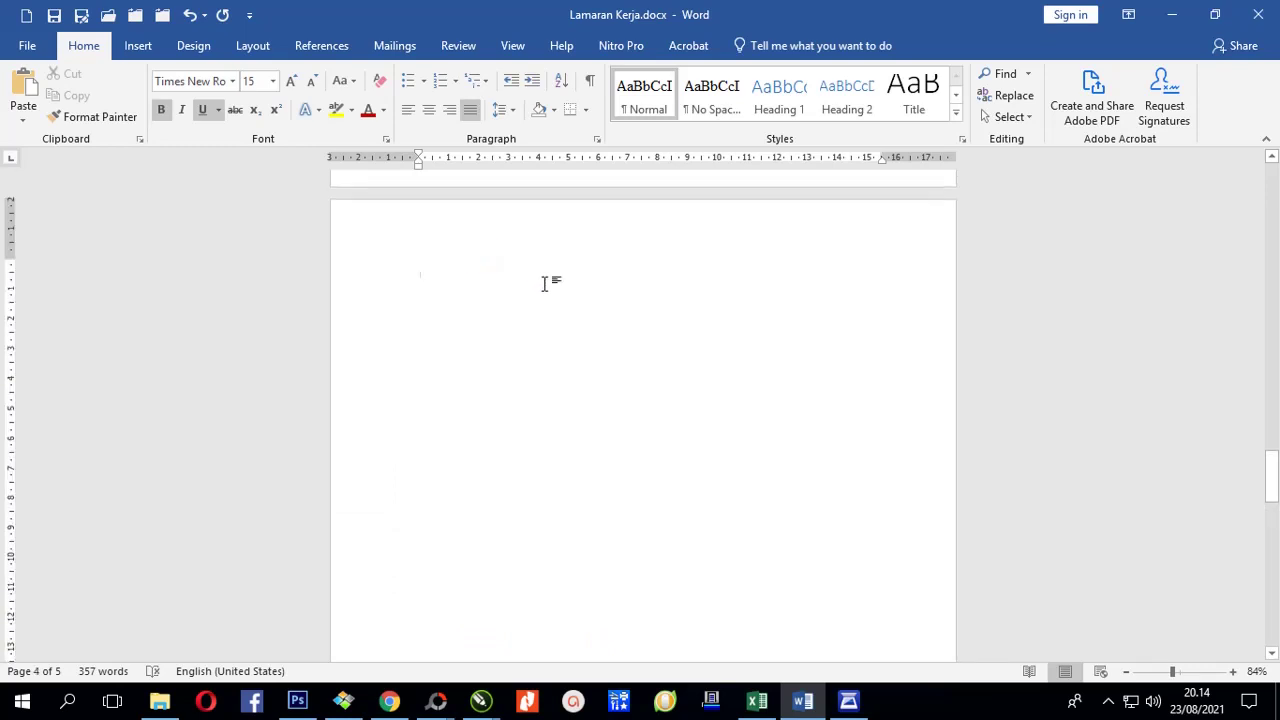
click(137, 45)
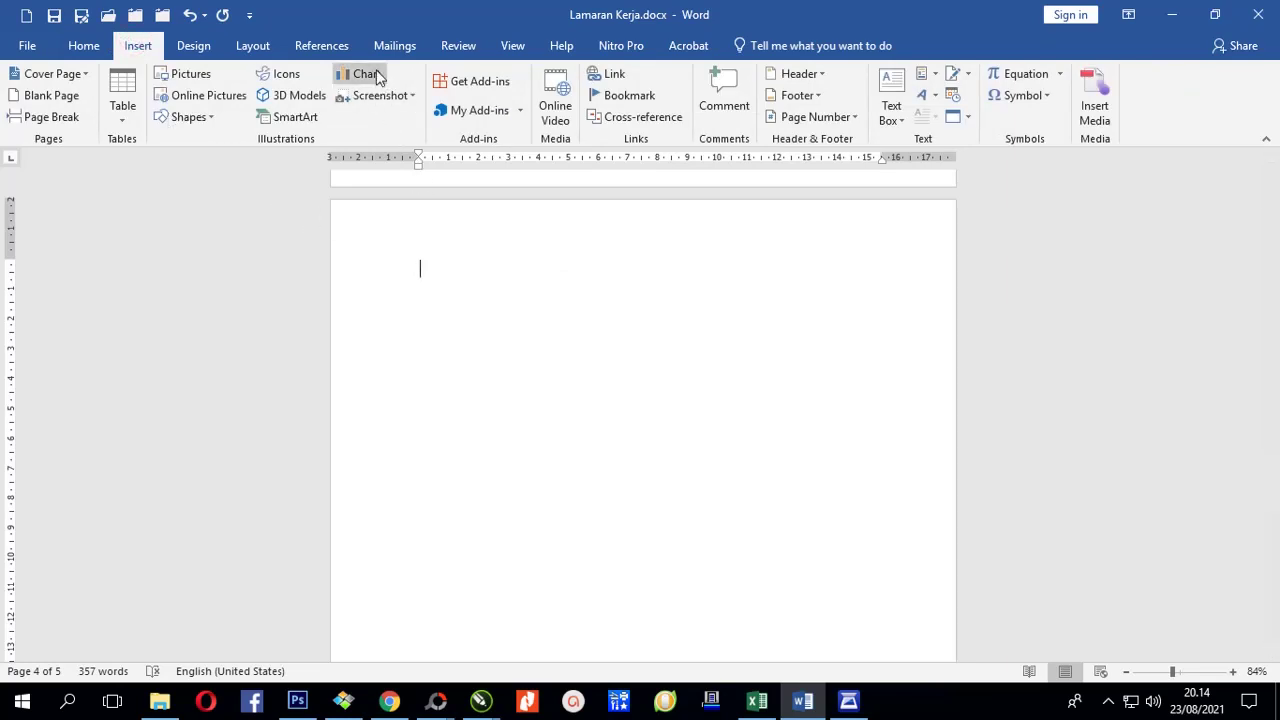
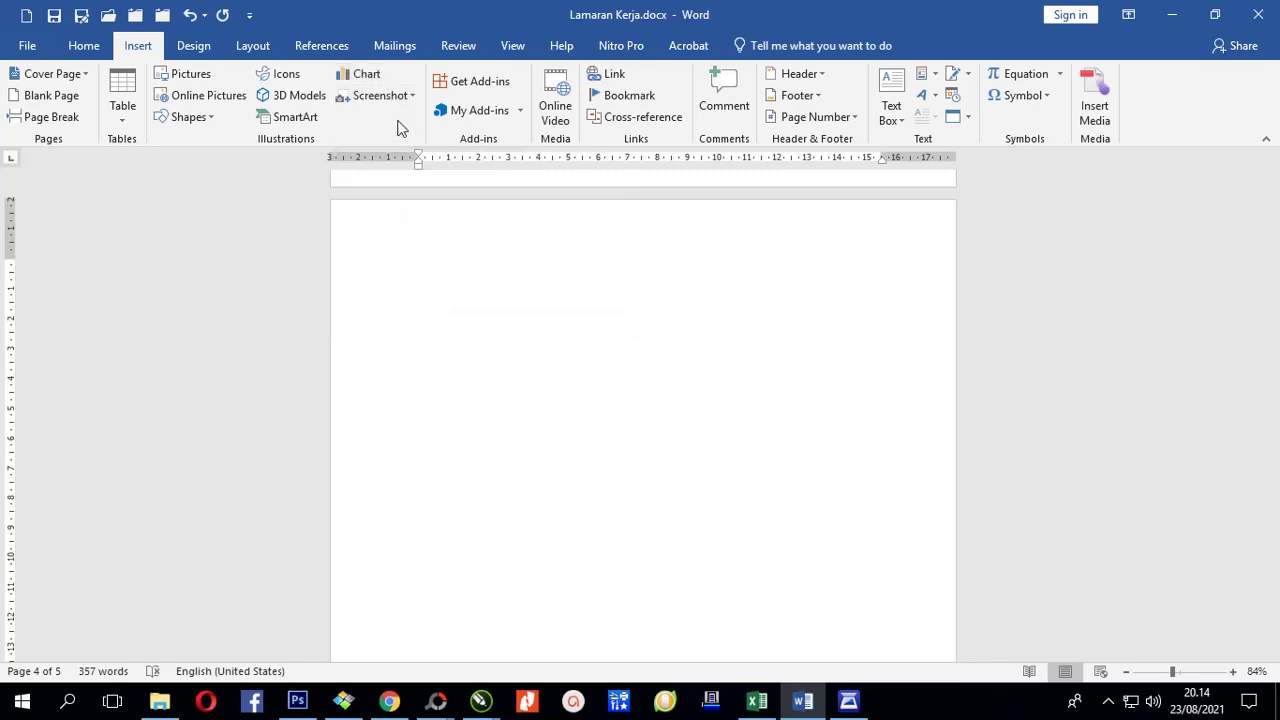
- Place the insertion point at the start of the blank fourth page
click(452, 272)
double_click(724, 295)
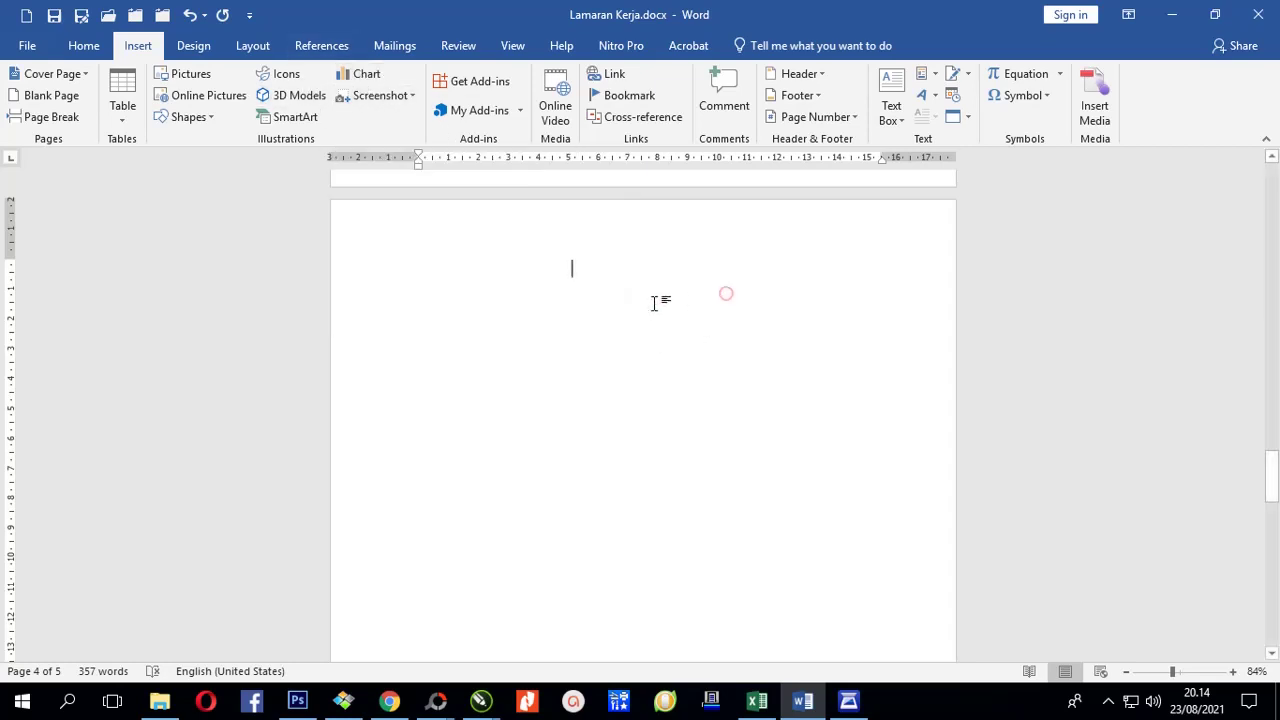
click(432, 270)
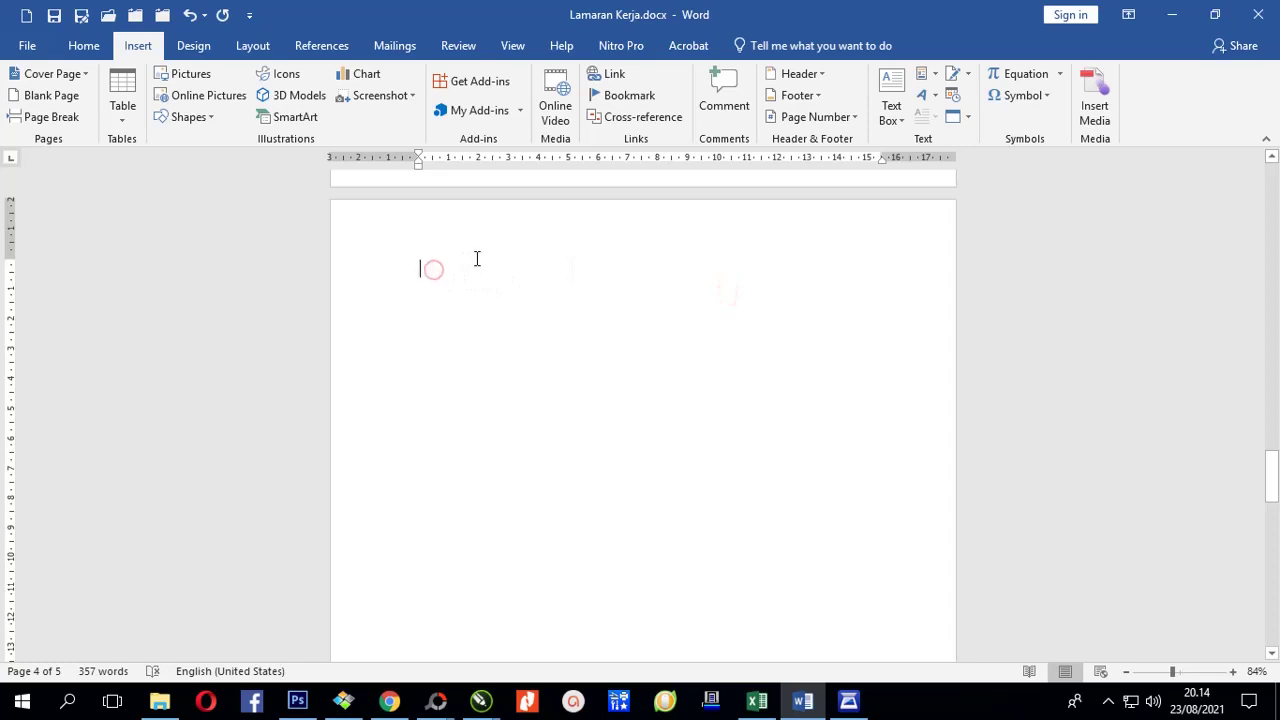
- Insert a 3-D Clustered Column chart from the Column chart types
click(358, 77)
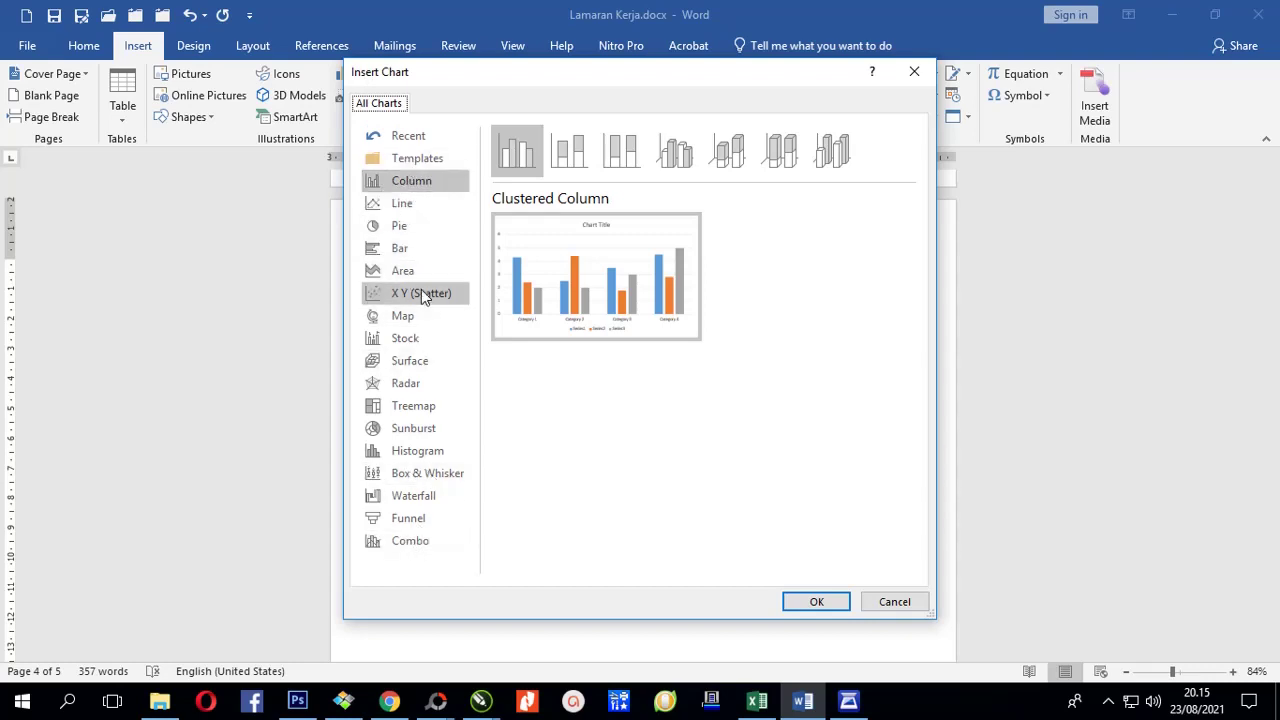
click(431, 179)
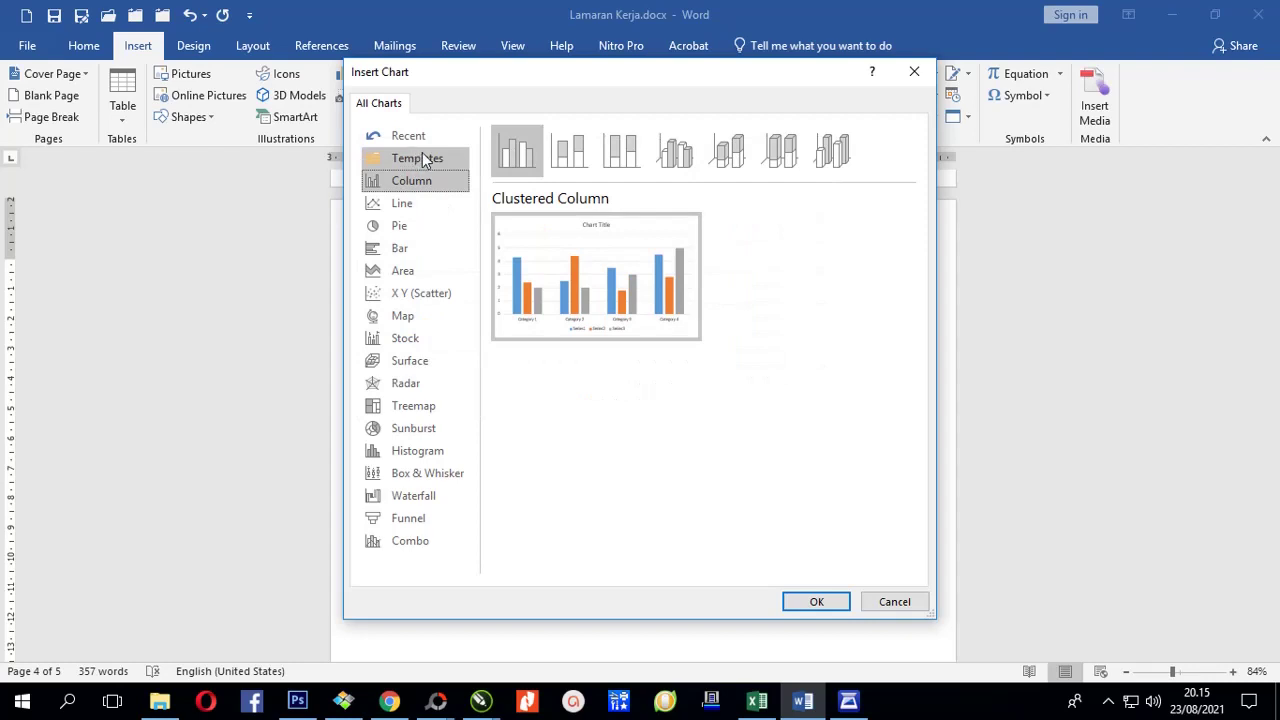
click(519, 152)
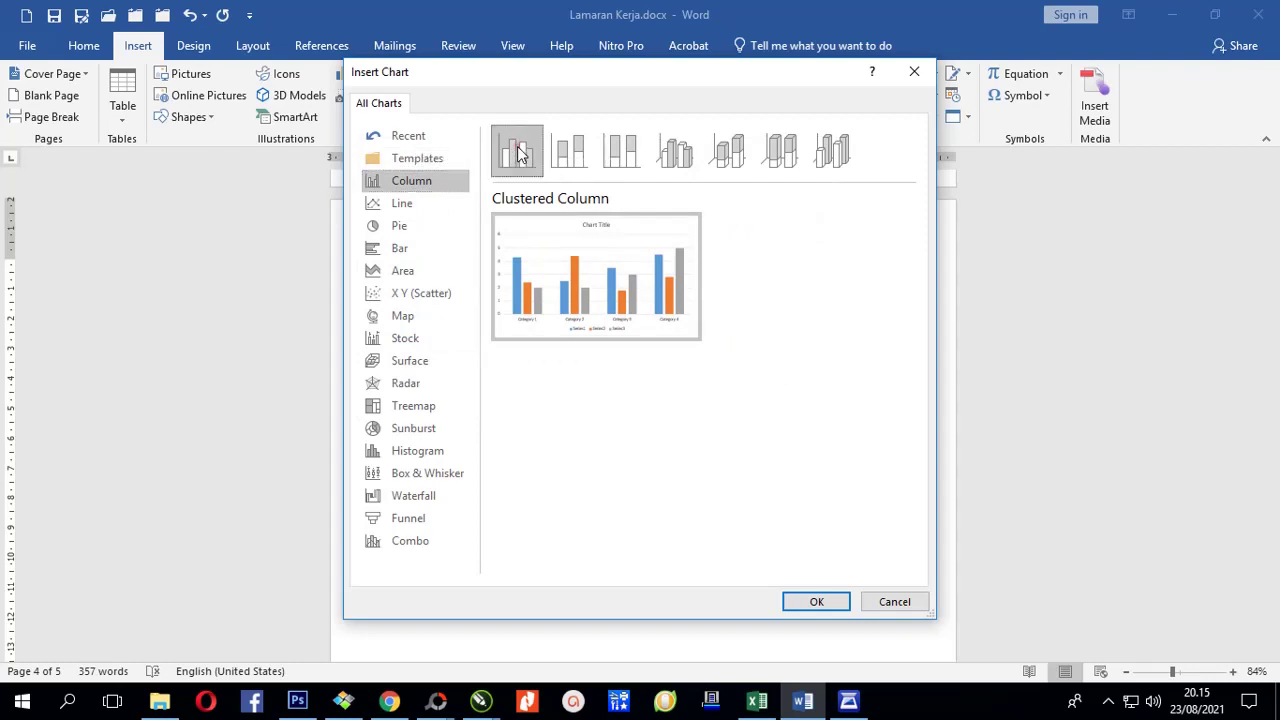
click(570, 152)
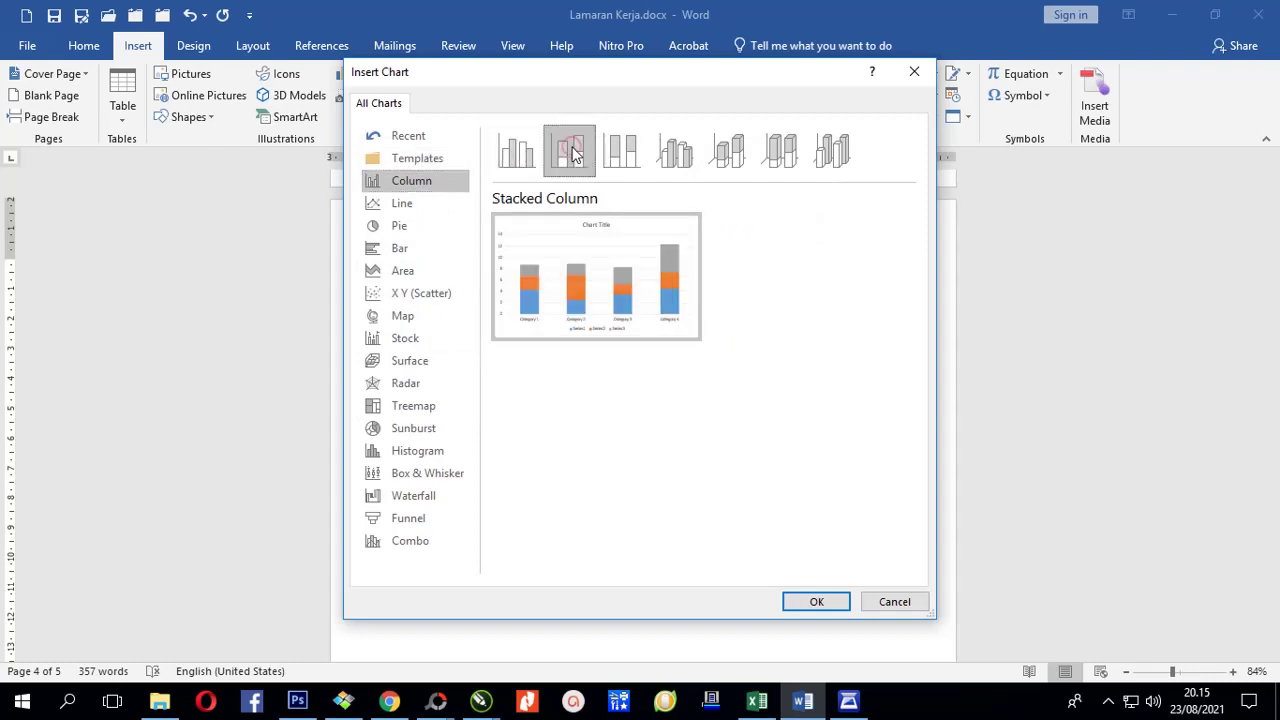
click(622, 150)
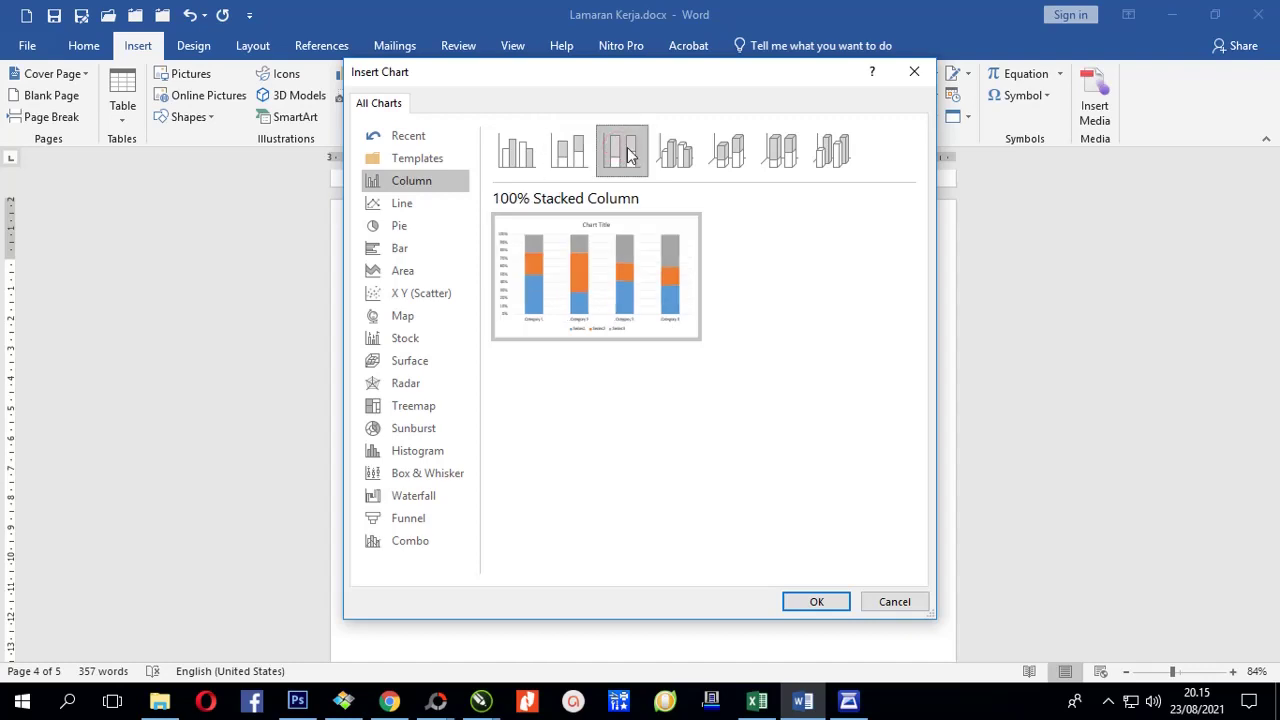
click(680, 155)
mouse_move(645, 268)
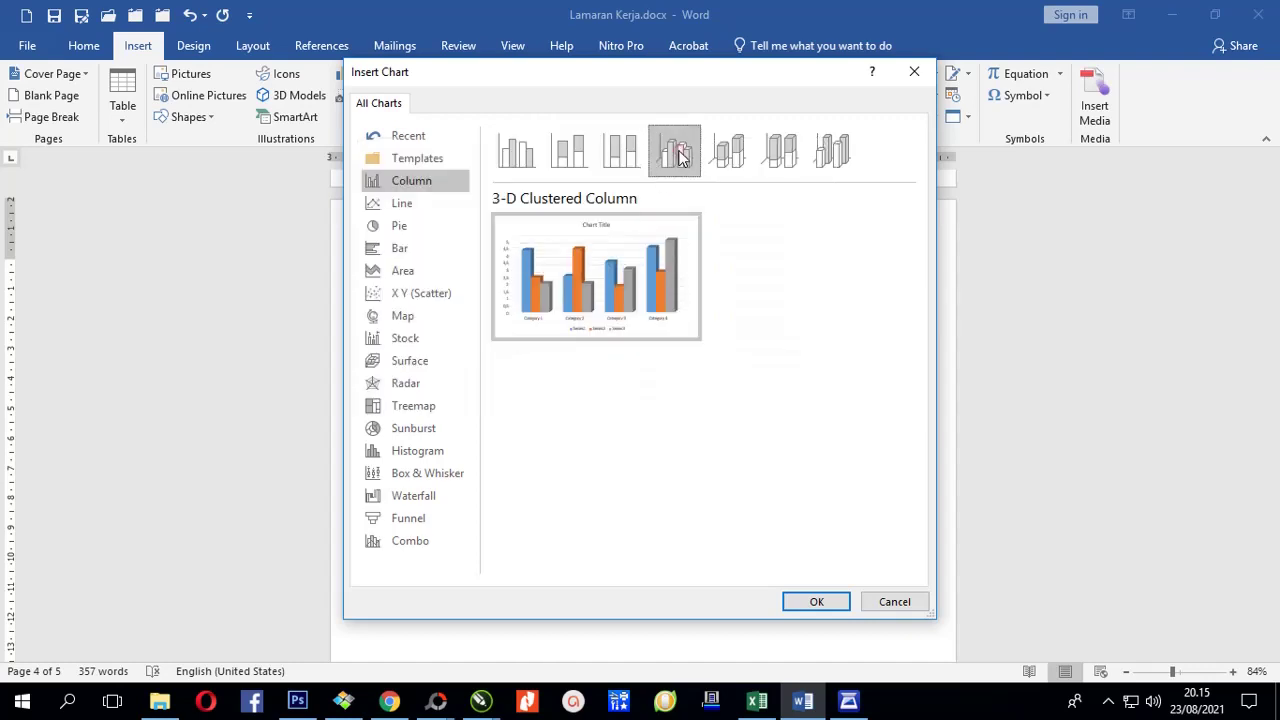
click(676, 150)
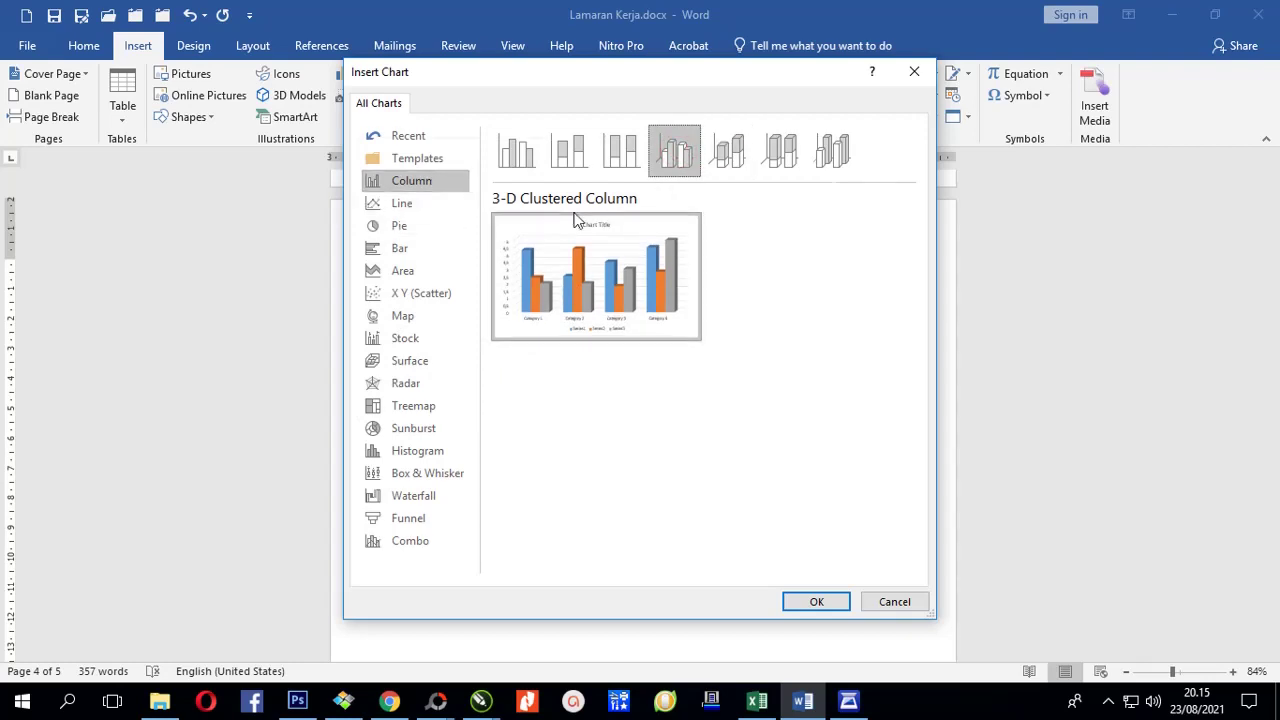
click(814, 603)
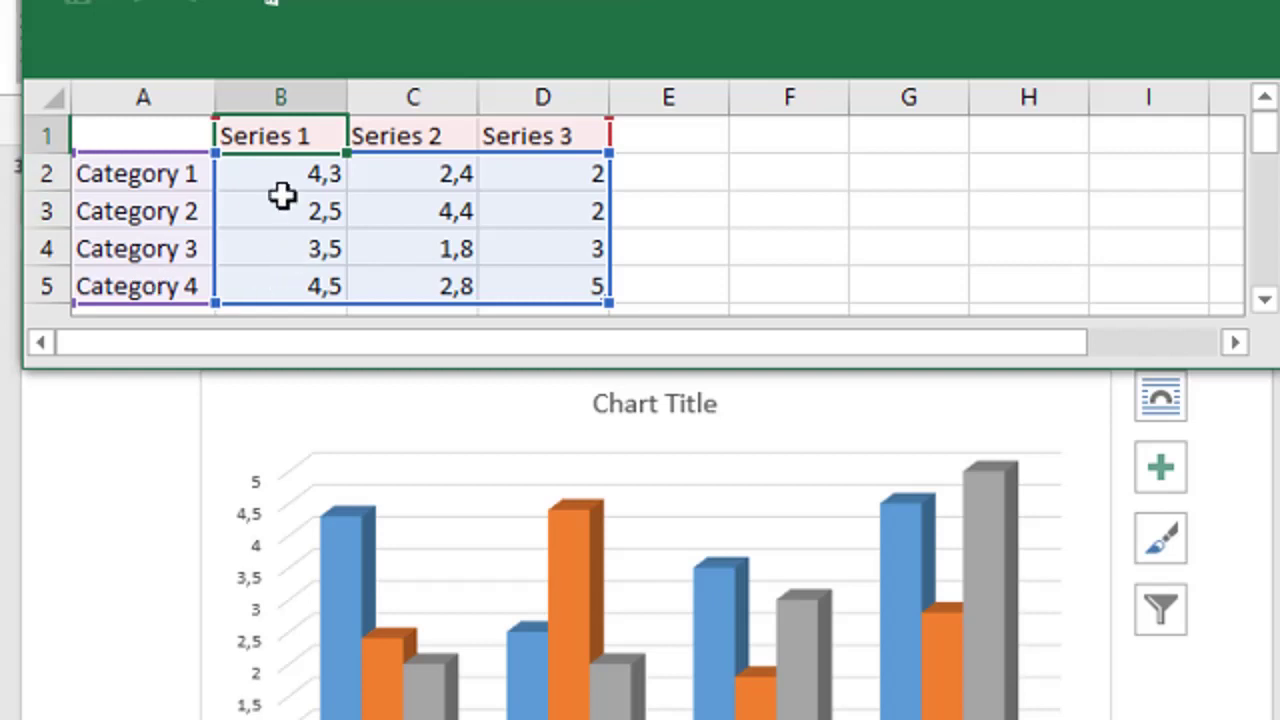
- Enlarge the chart data sheet so rows 6–8 show, then select cell A2
click(215, 192)
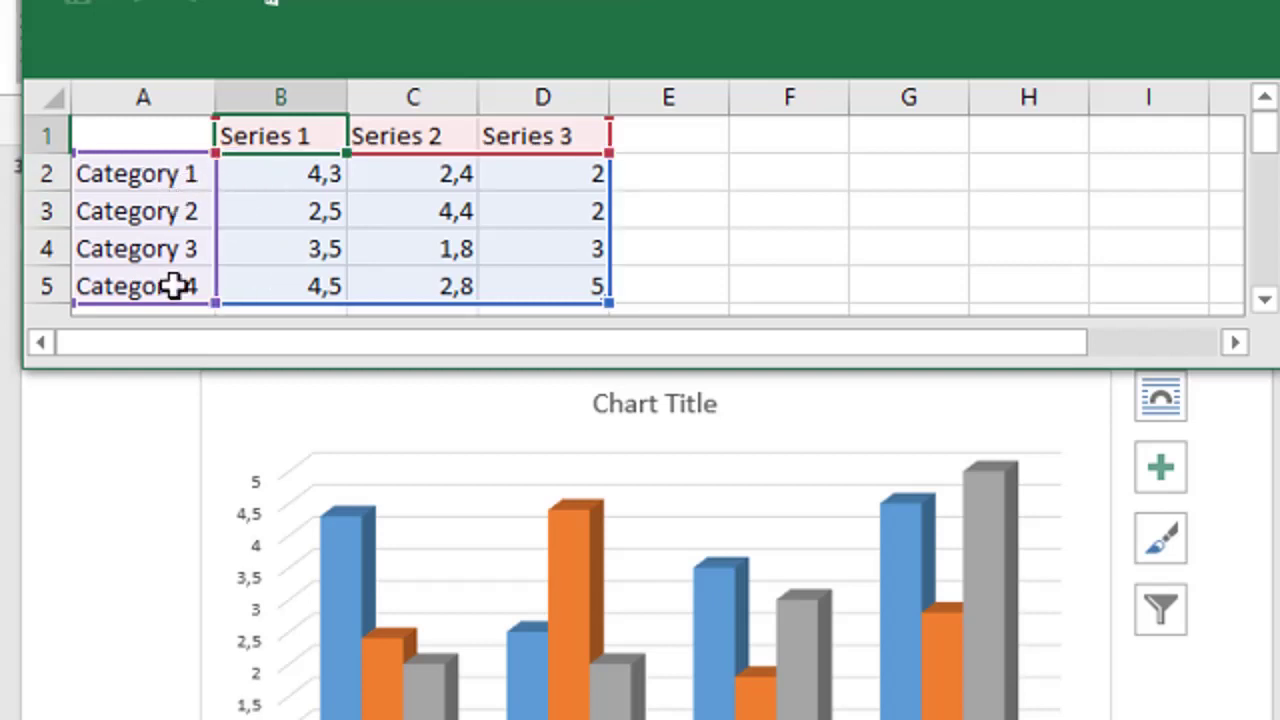
click(286, 163)
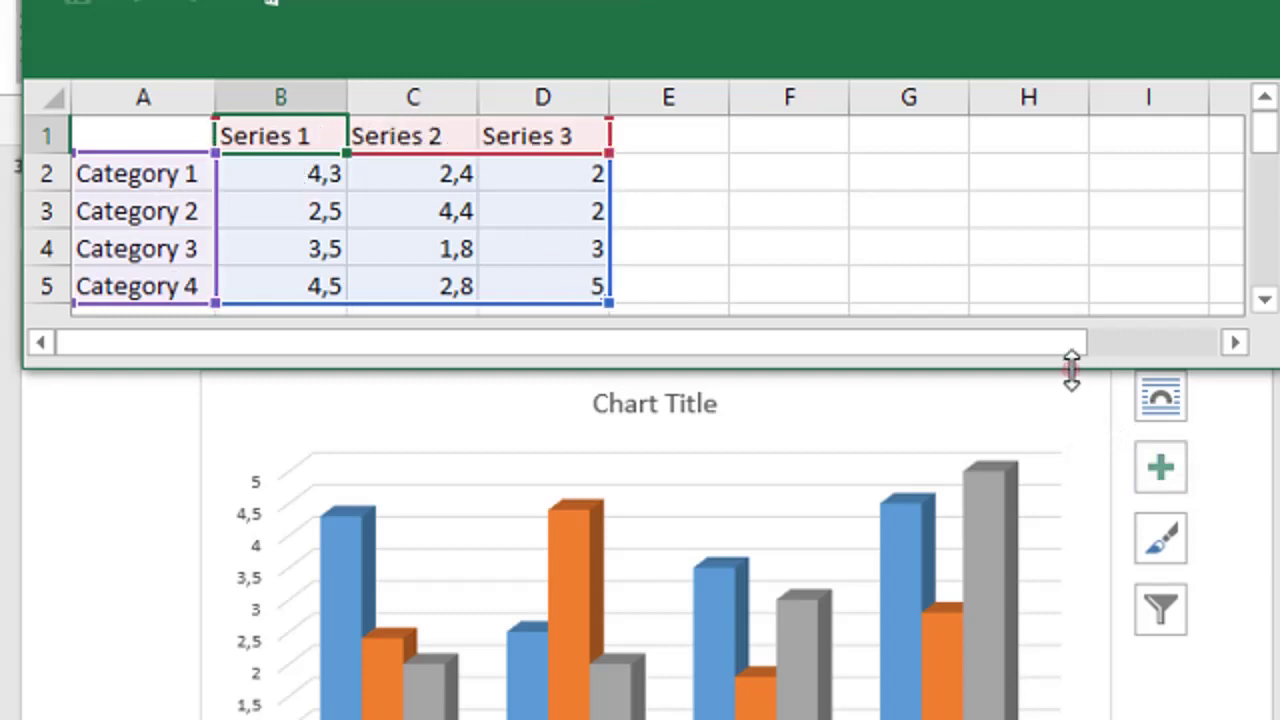
drag(1071, 368, 1067, 462)
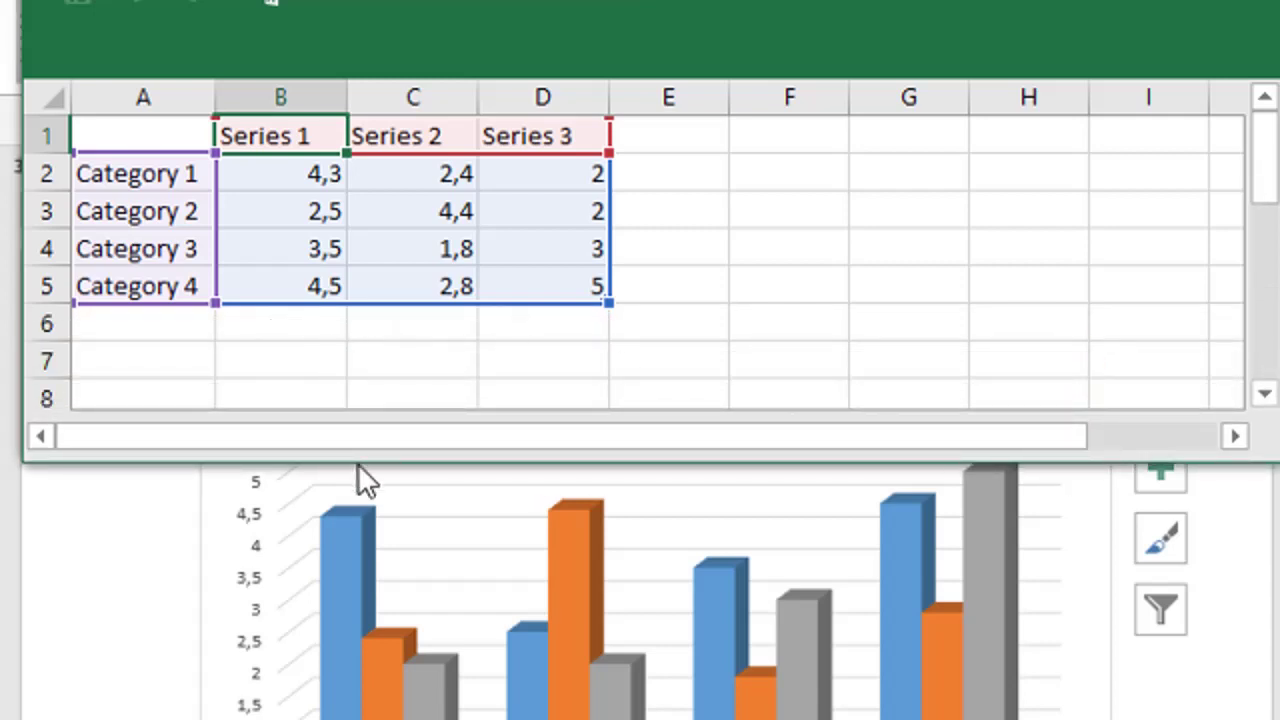
drag(357, 463, 355, 471)
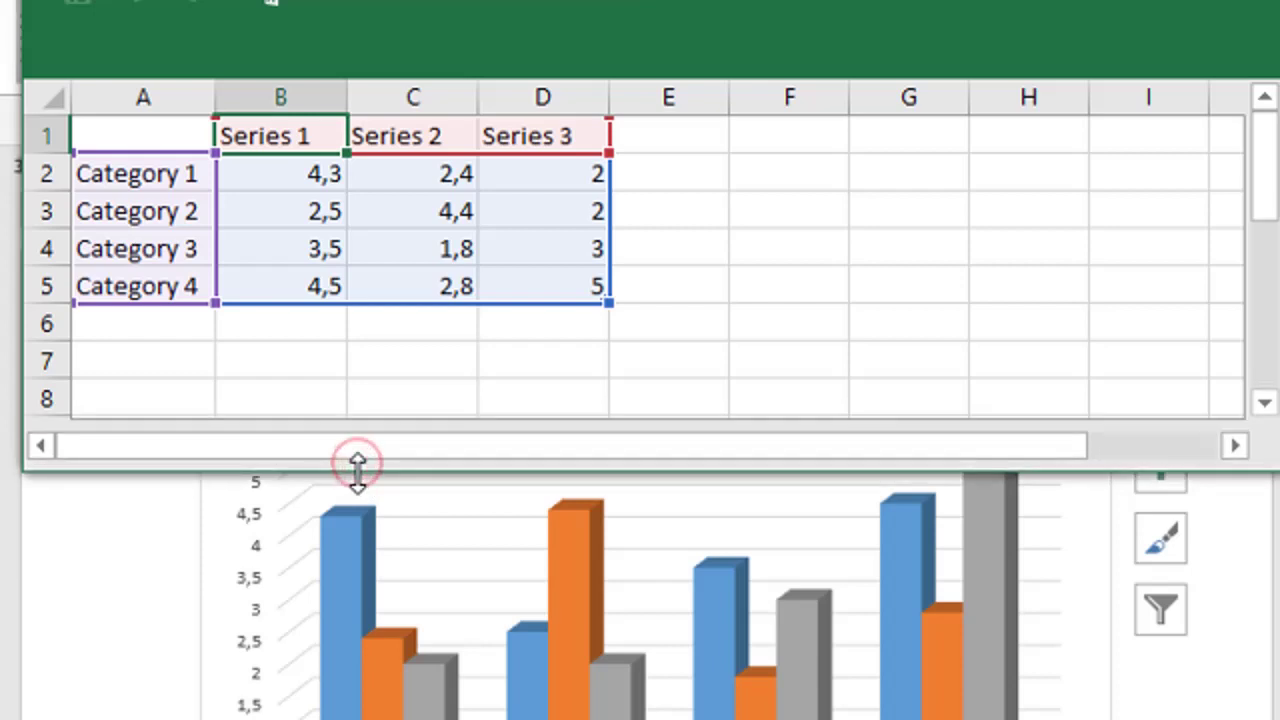
click(140, 174)
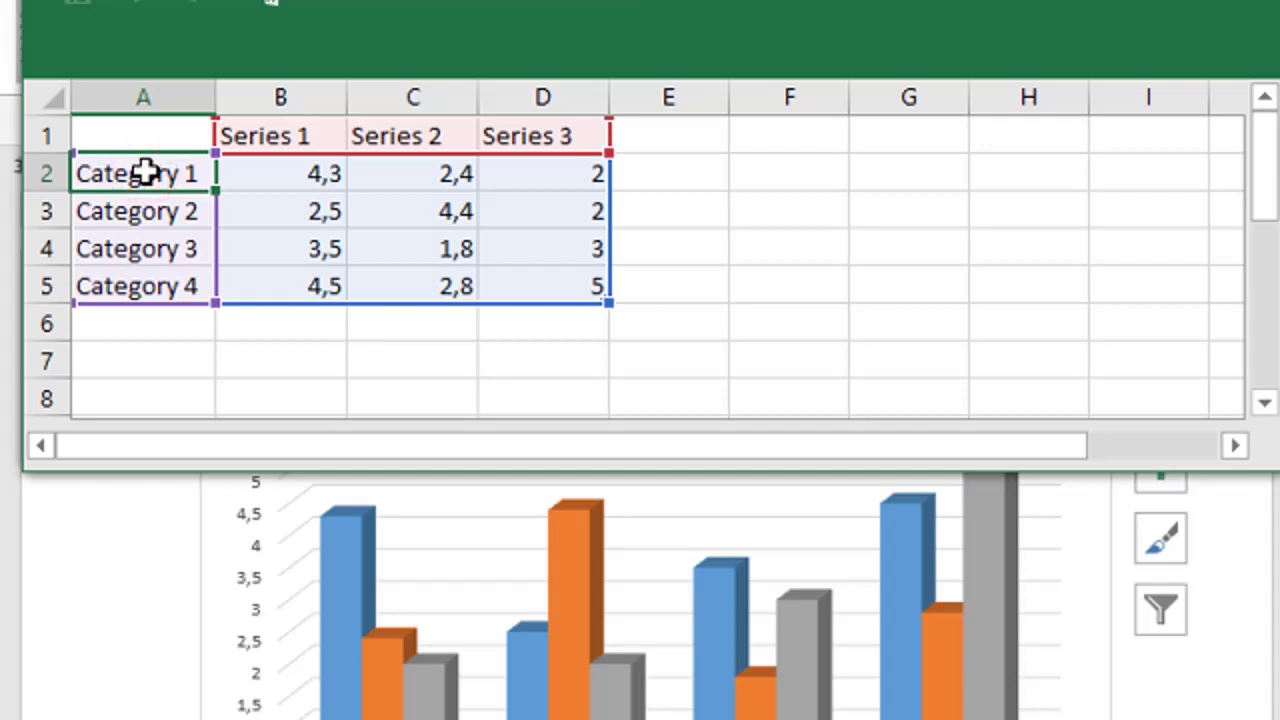
- Enter the categories Buku Tulis, Buku Gambar, Penggaris and Spidol in cells A2:A5
text(Bu)
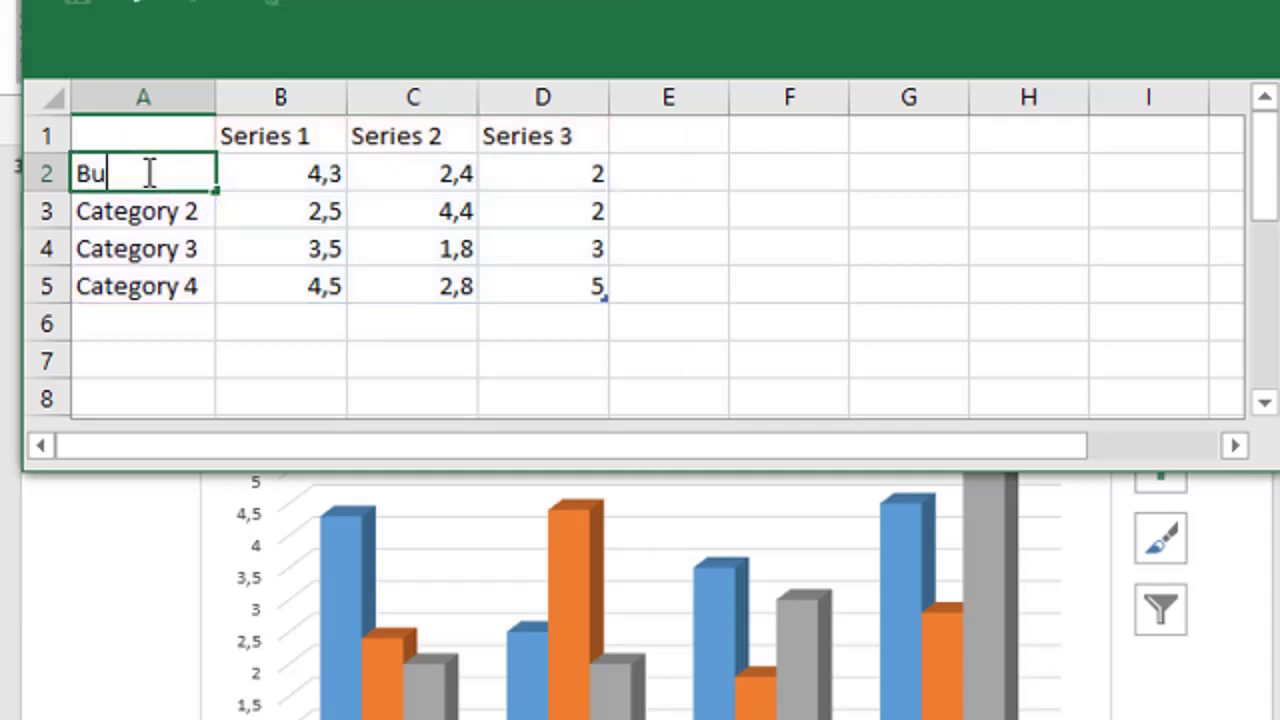
text(ku Tulis)
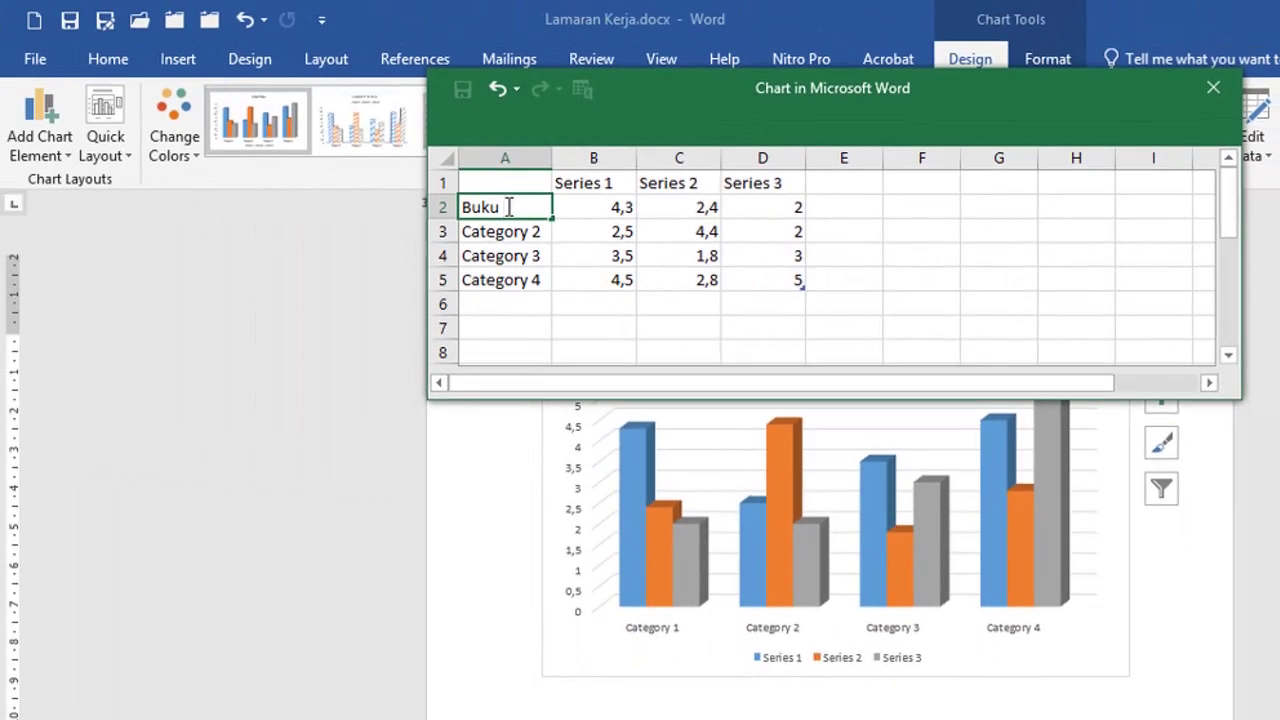
key(Return)
text(Buku )
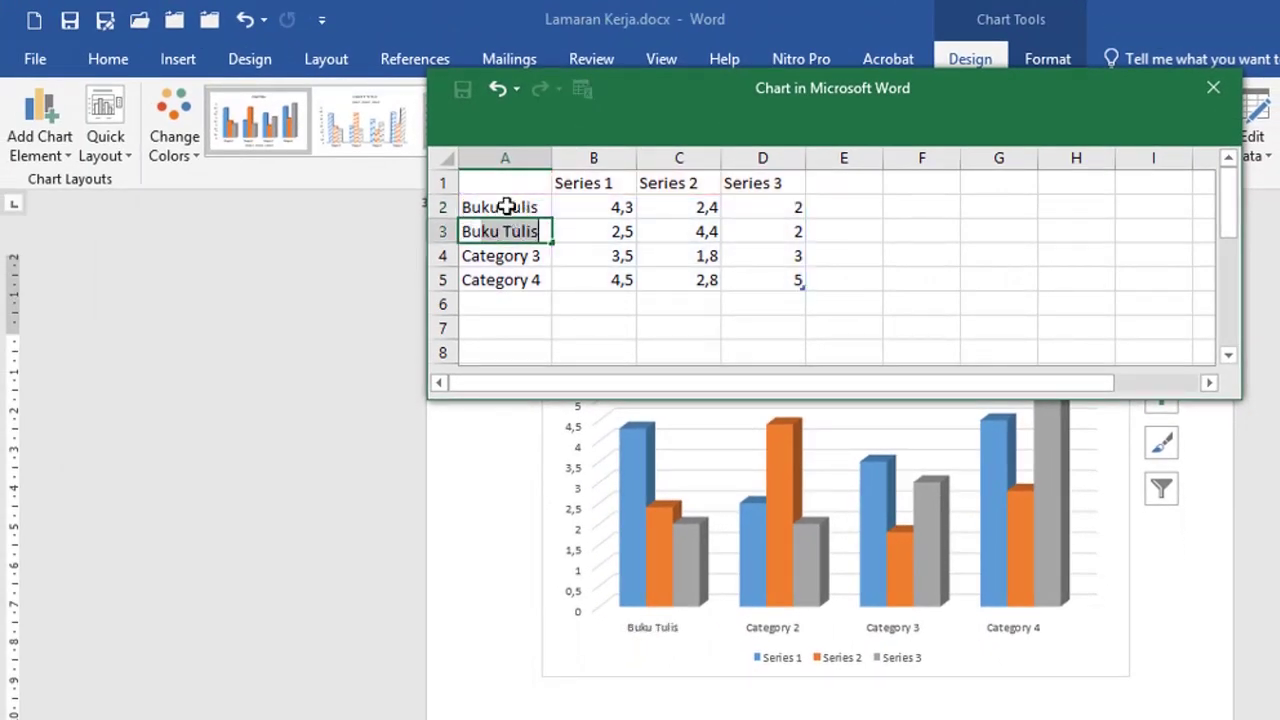
text(Gam)
text(bar)
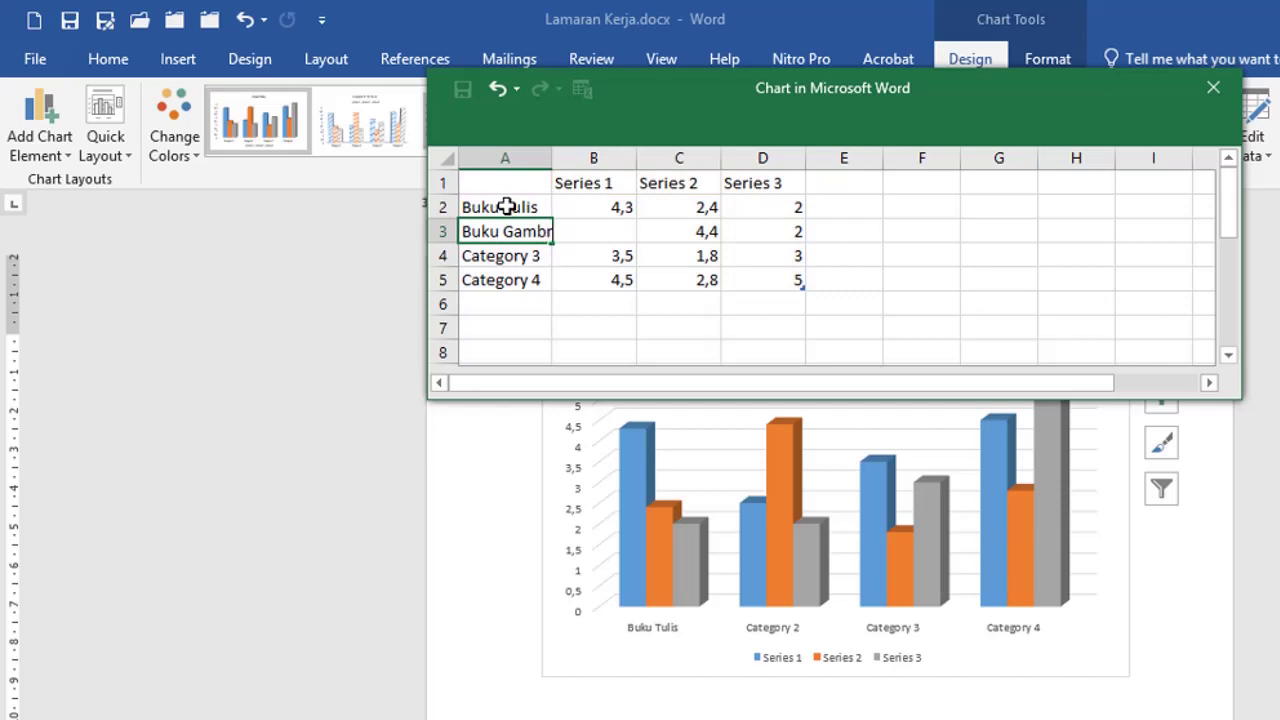
key(Return)
text(Penggaris)
key(Return)
text(Spsidol)
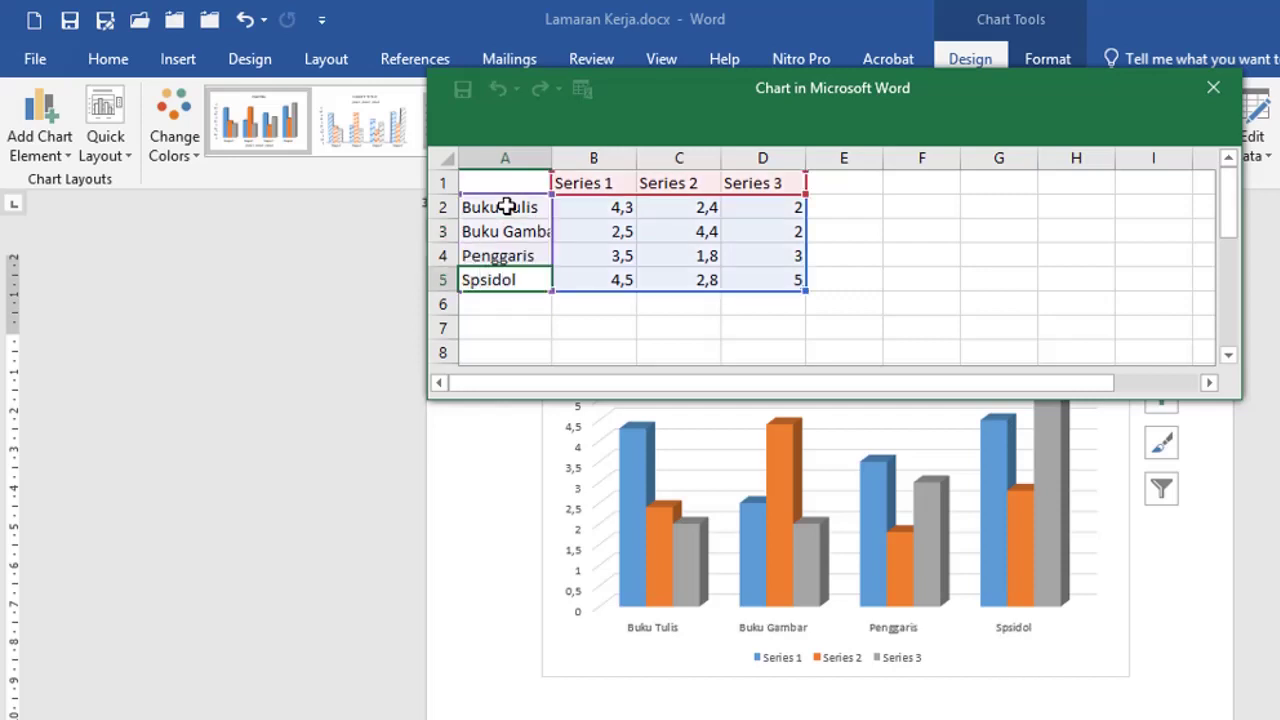
key(Left)
key(Left)
key(Left)
key(BackSpace)
click(505, 207)
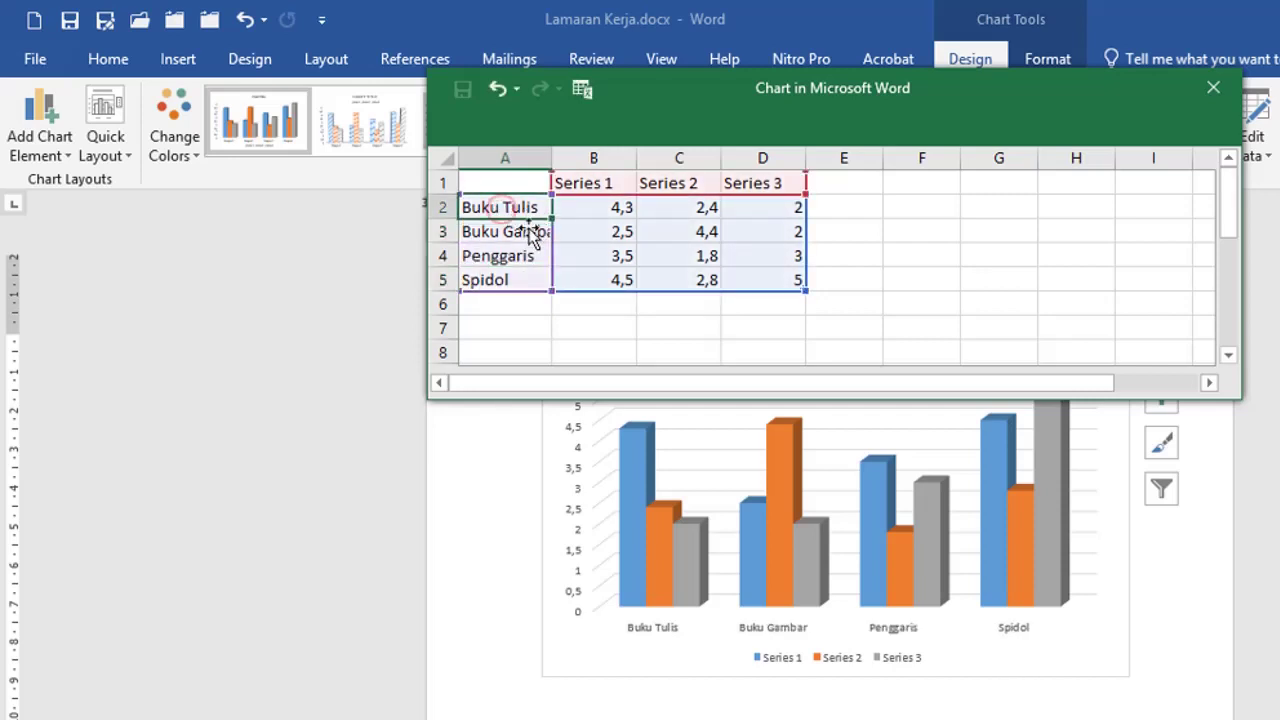
click(596, 207)
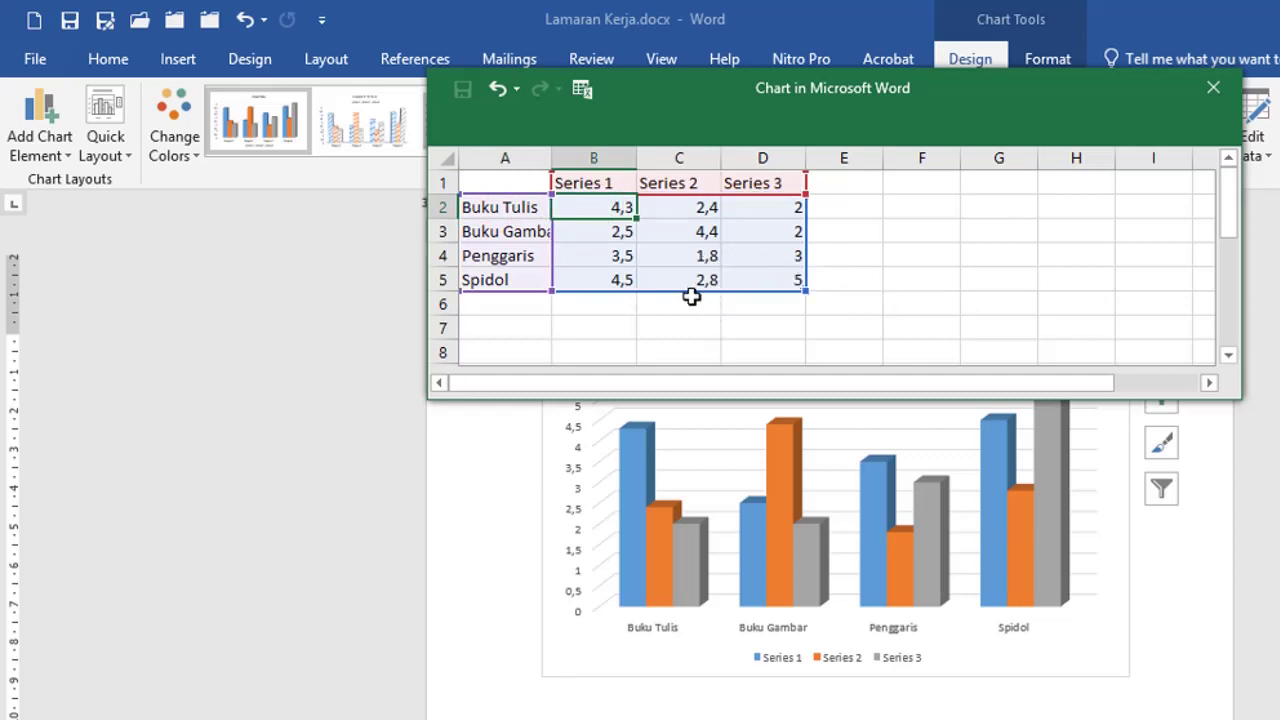
click(610, 180)
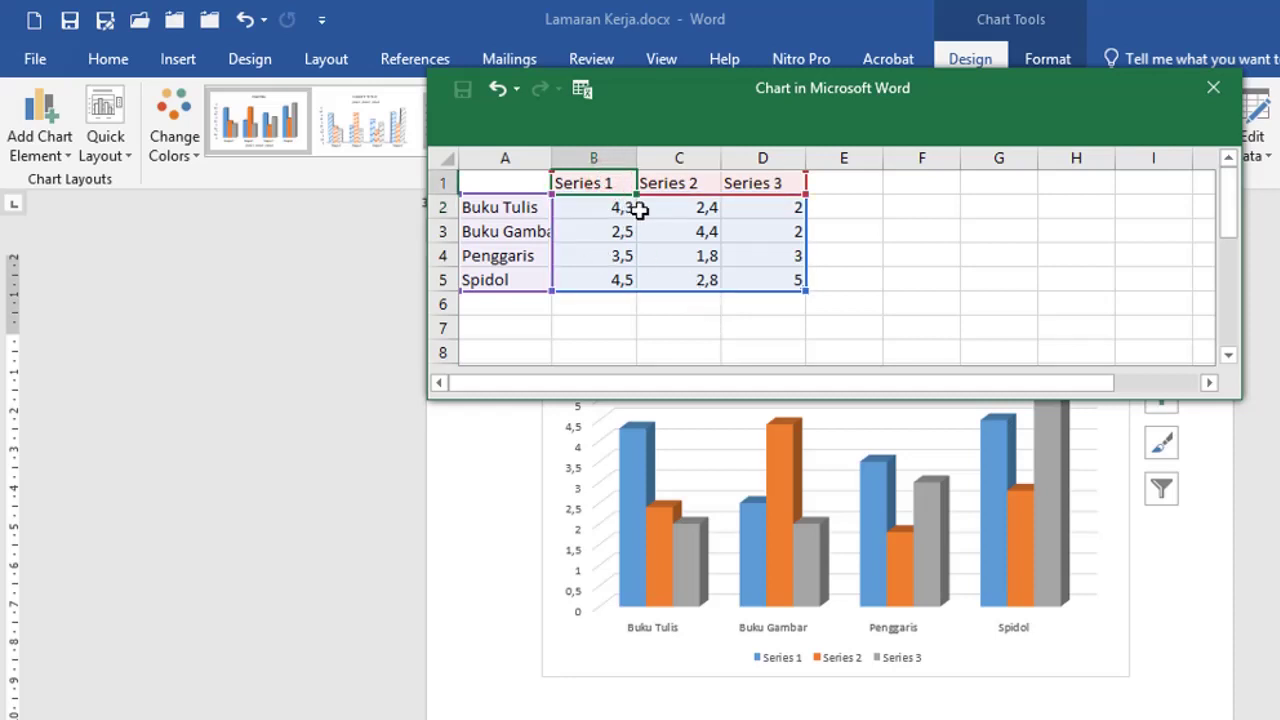
- Name the series Juli, Agustus and September in B1:D1 and close the data sheet
text(Bu)
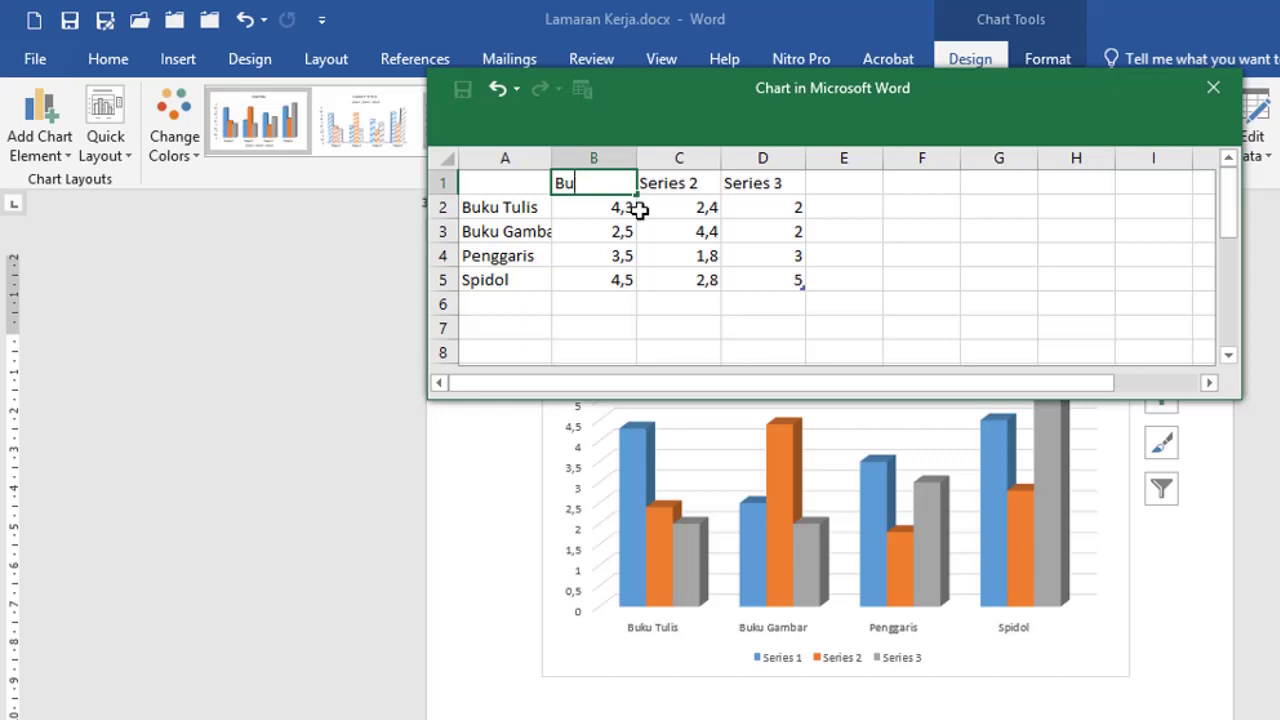
text(li)
key(Tab)
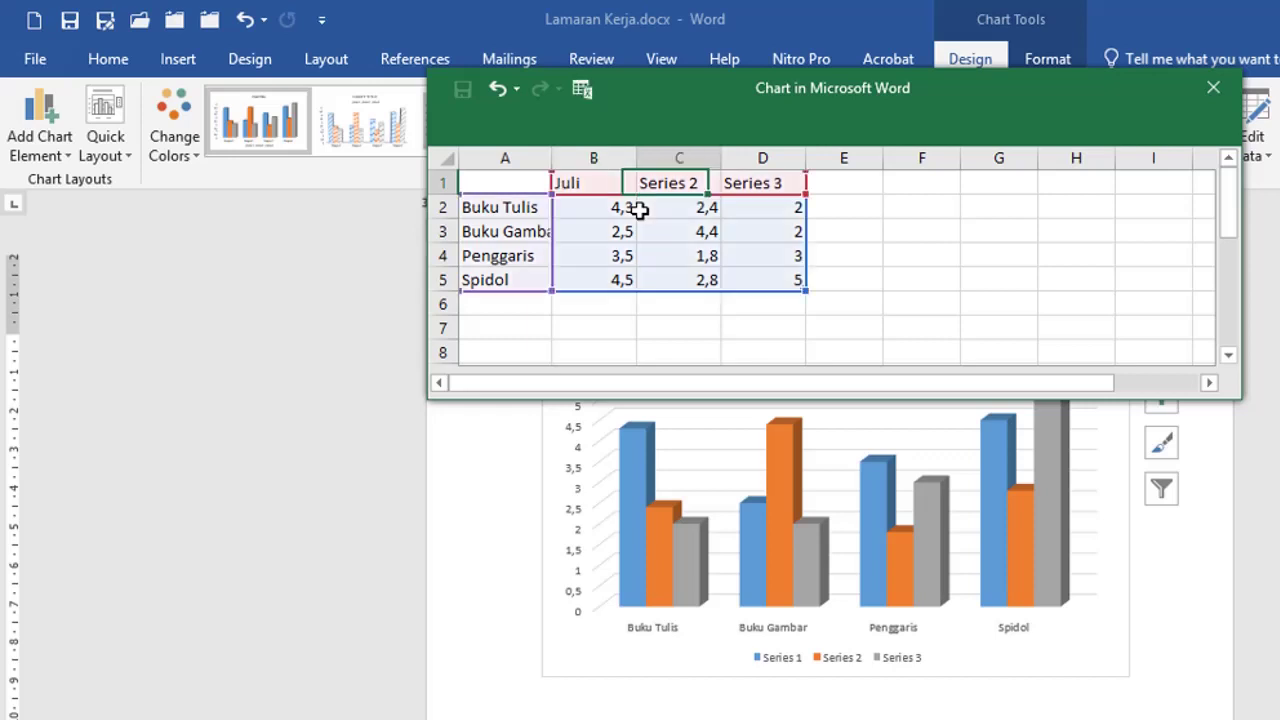
text(Agustus)
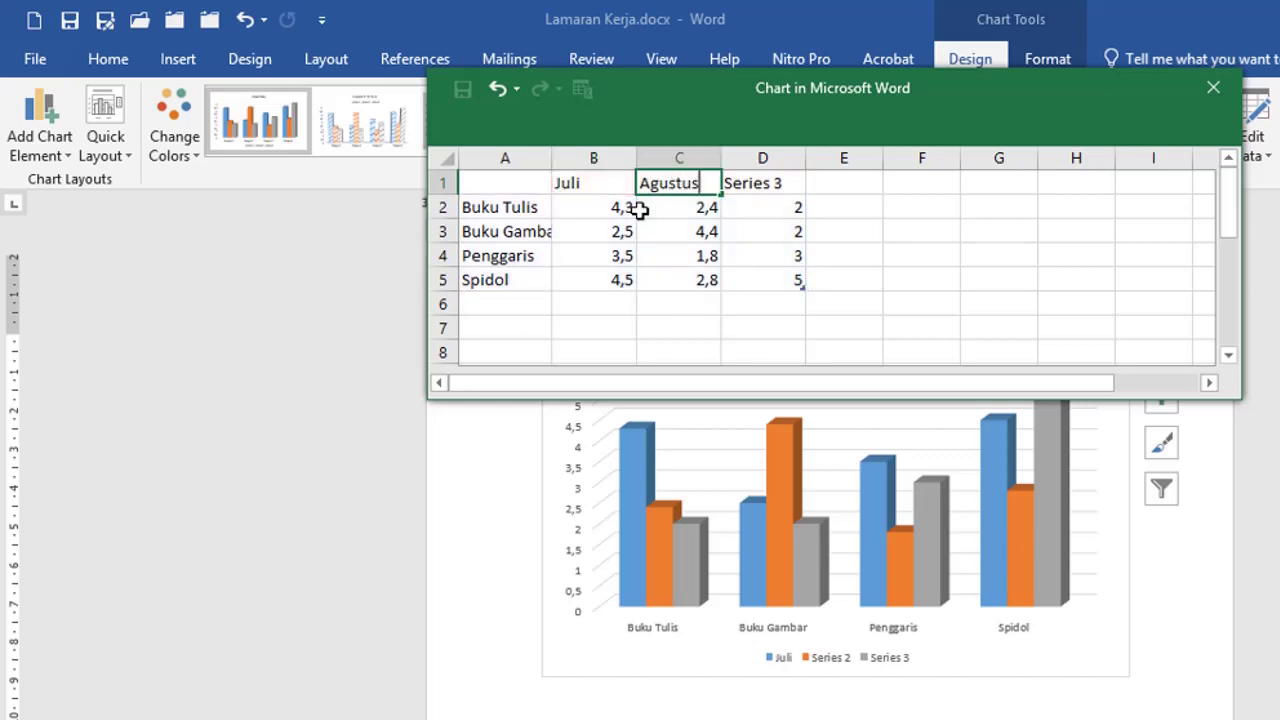
key(Tab)
text(Septem)
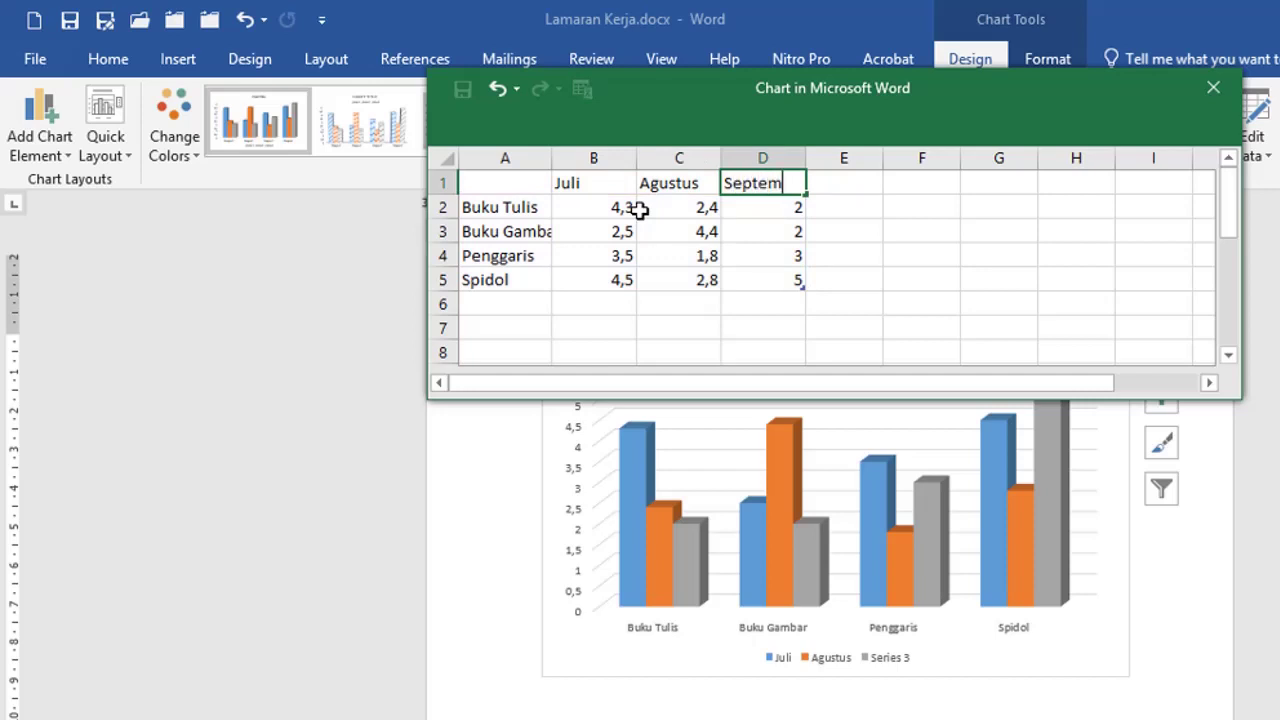
text(ber)
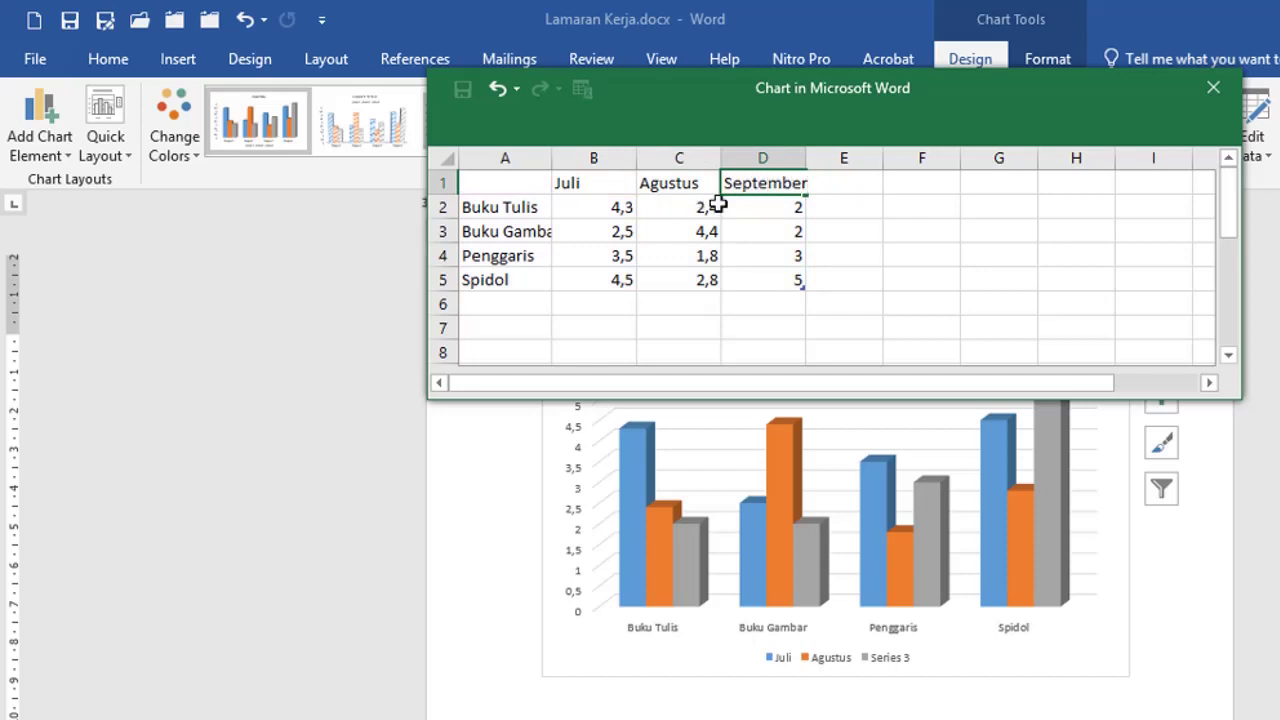
click(706, 210)
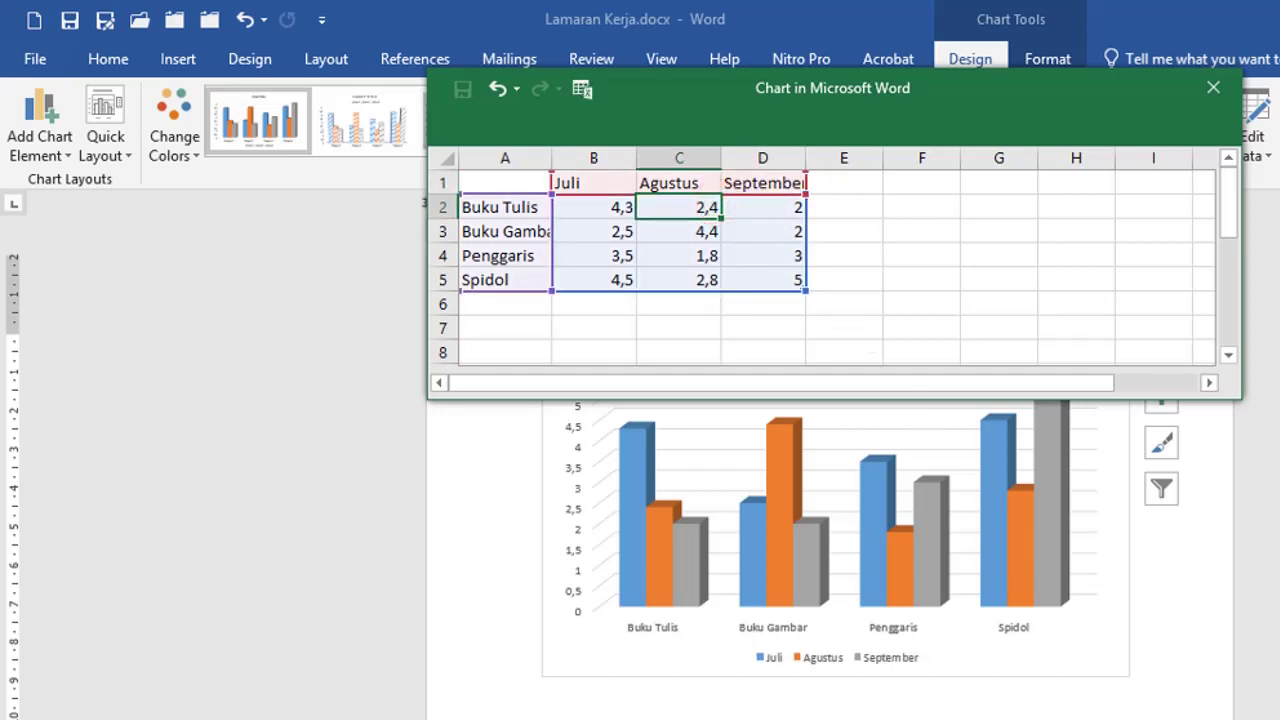
click(1213, 88)
- Select the chart and double-click its chart area to show the Format Chart Area pane
click(729, 460)
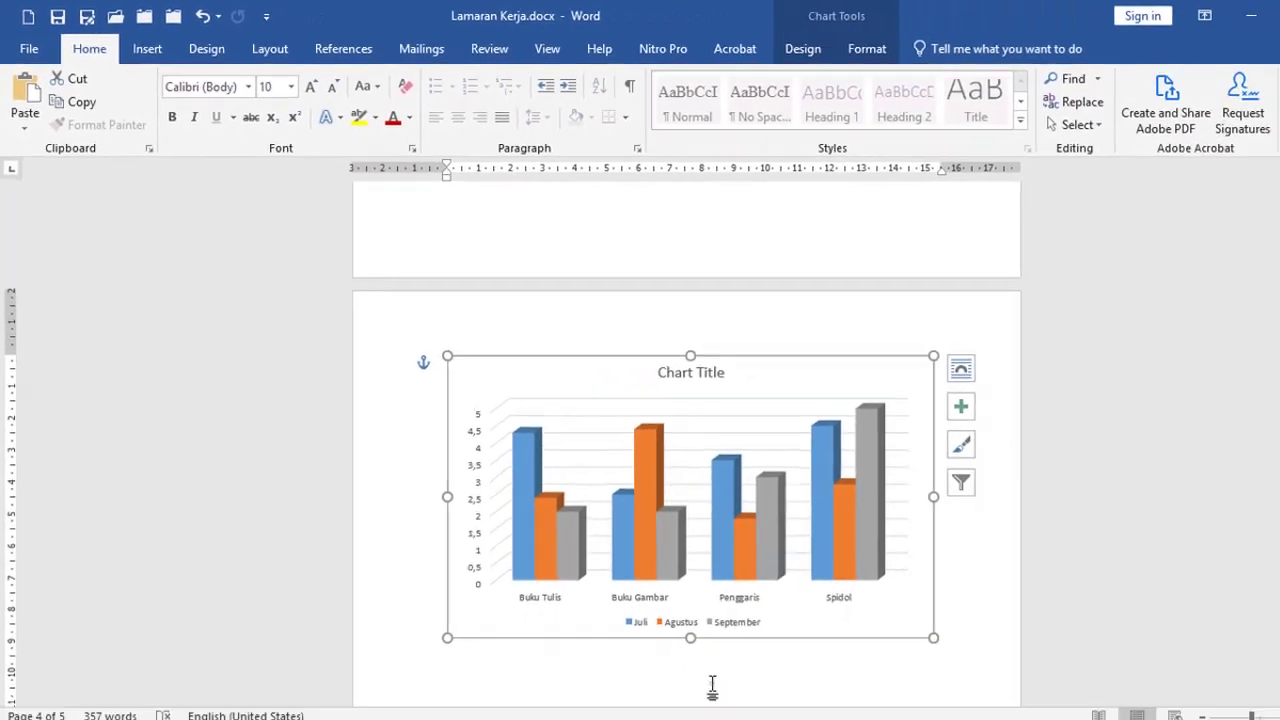
click(667, 640)
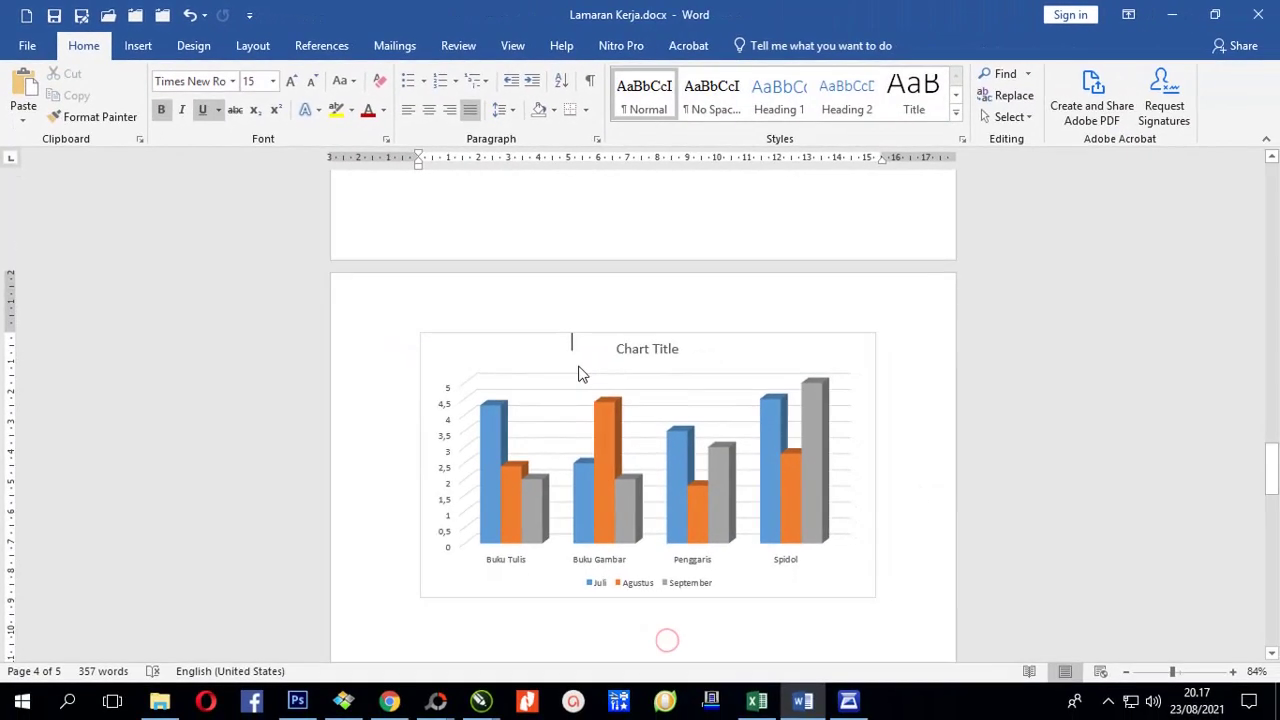
click(559, 340)
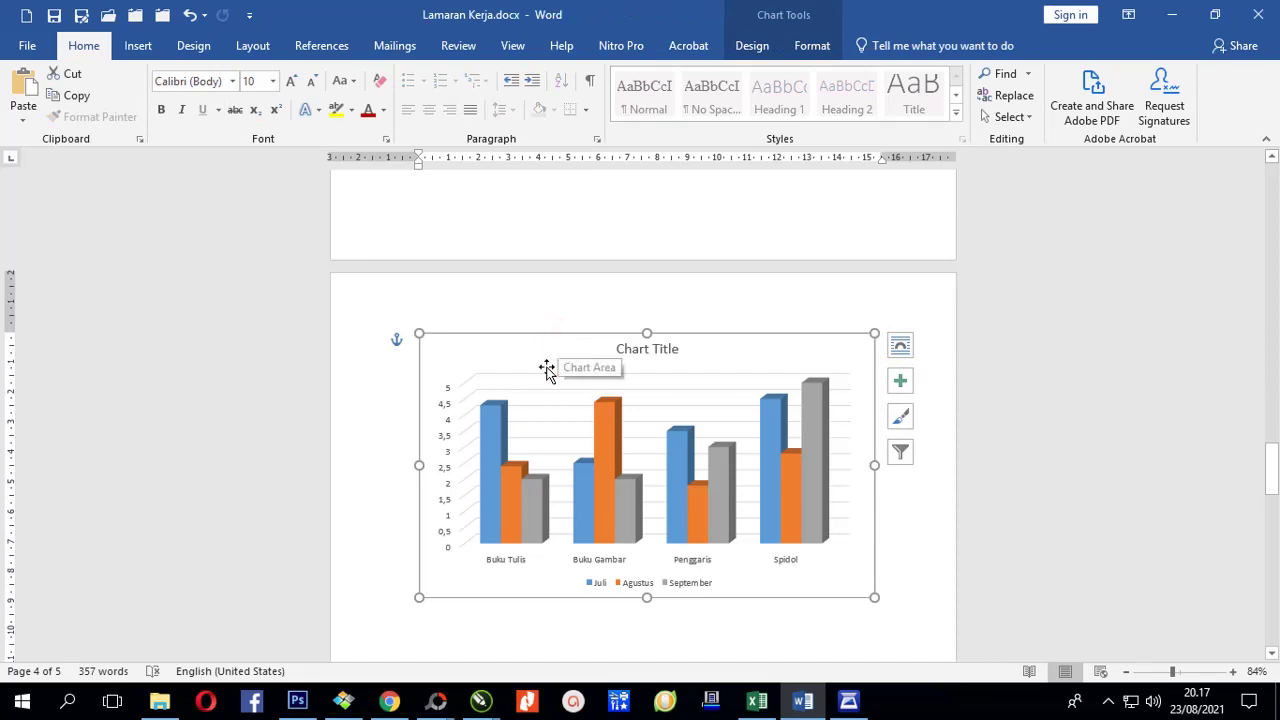
double_click(546, 369)
click(577, 543)
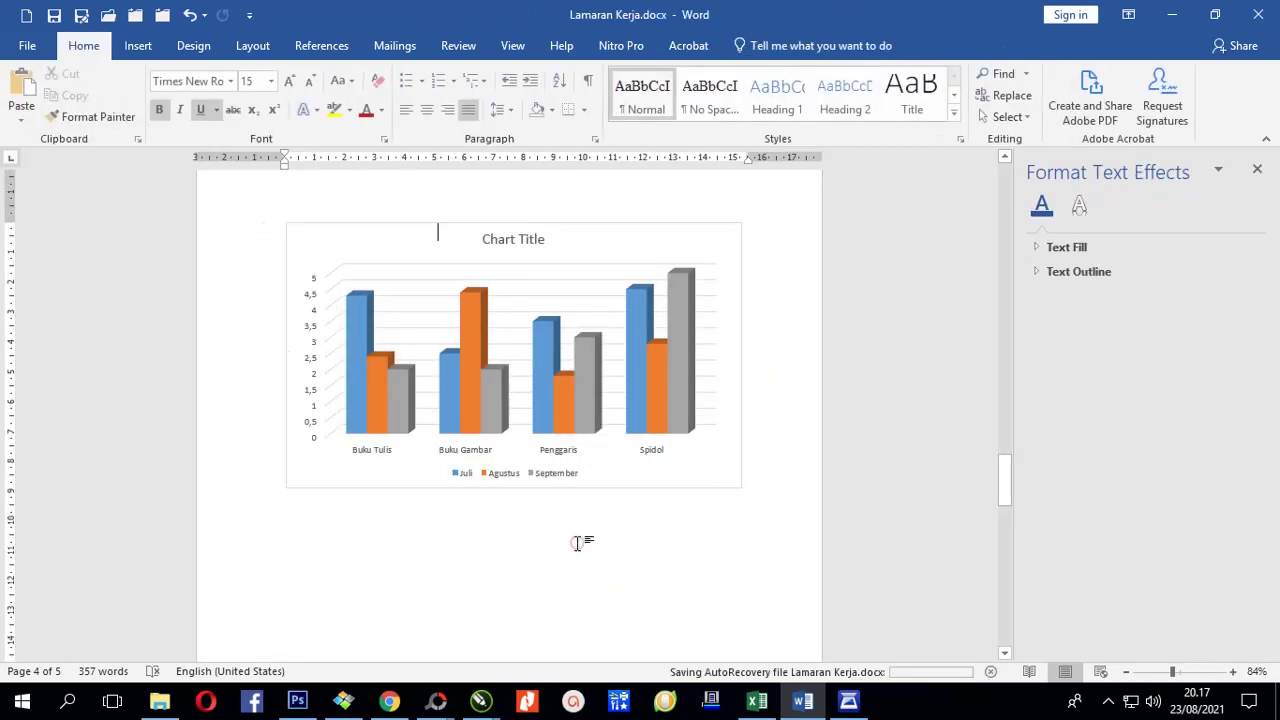
click(421, 236)
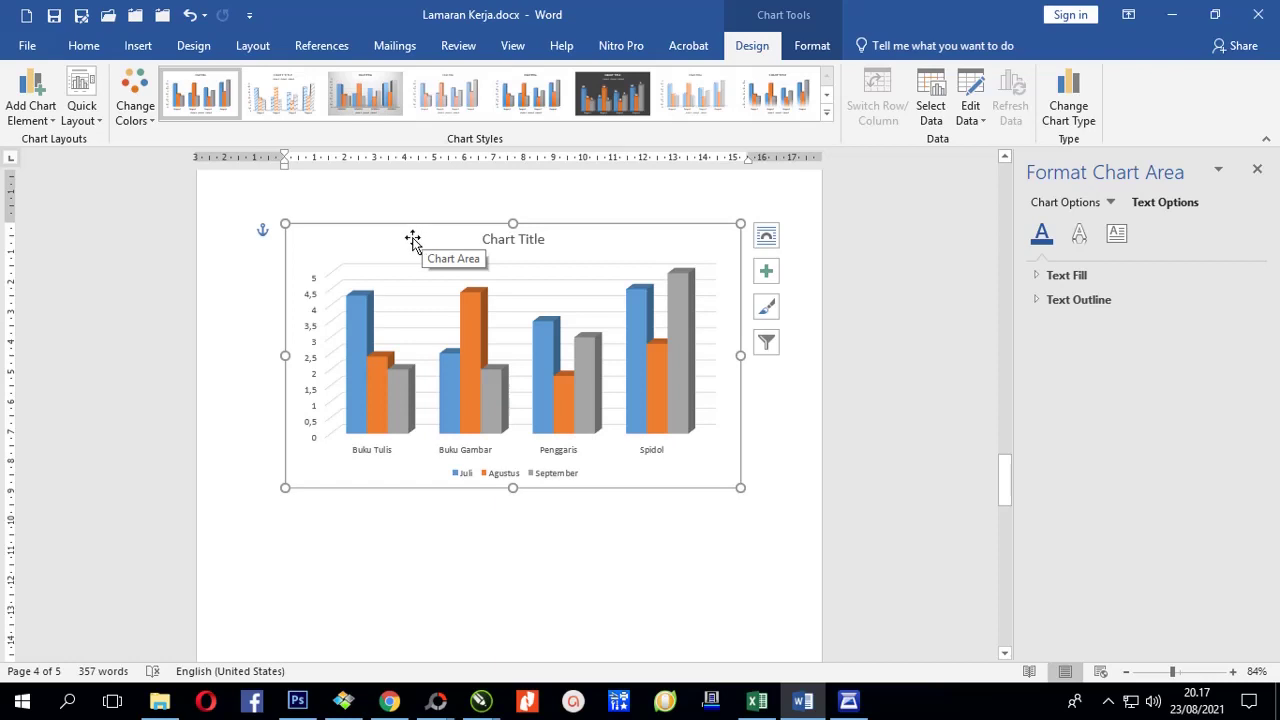
click(418, 236)
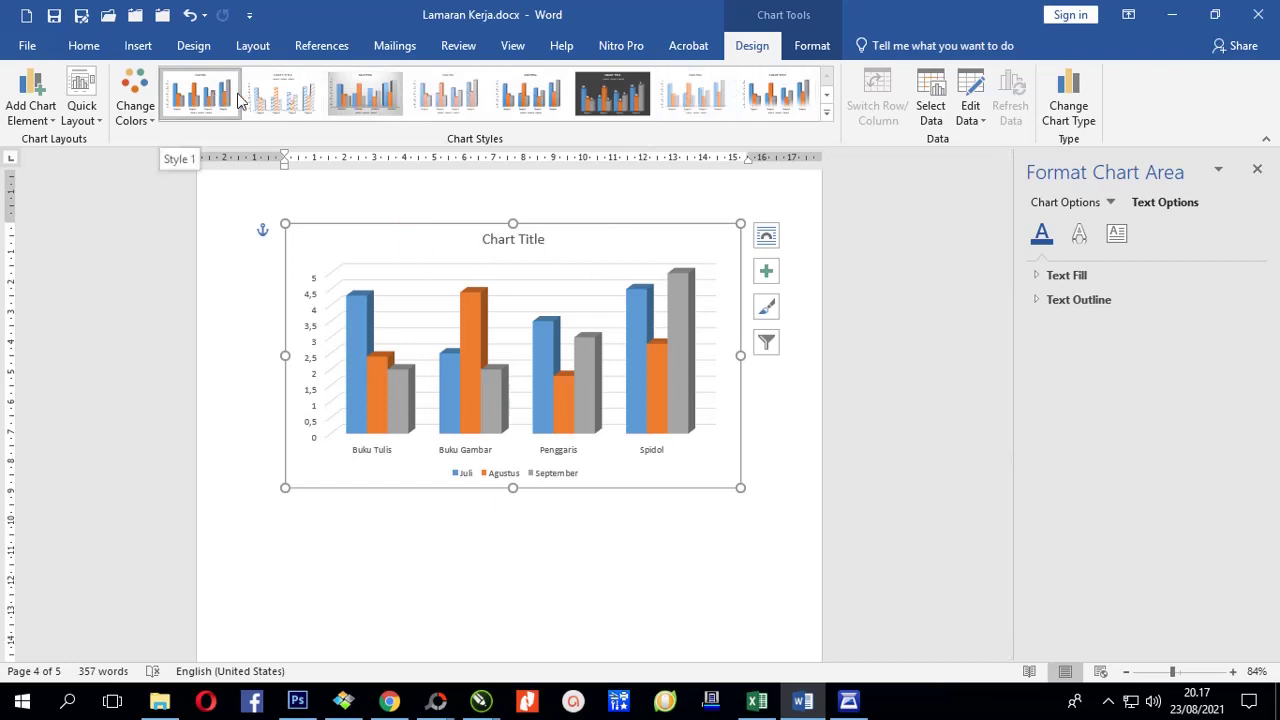
- Apply a chart style that shows value labels on each column and a bold title
click(447, 100)
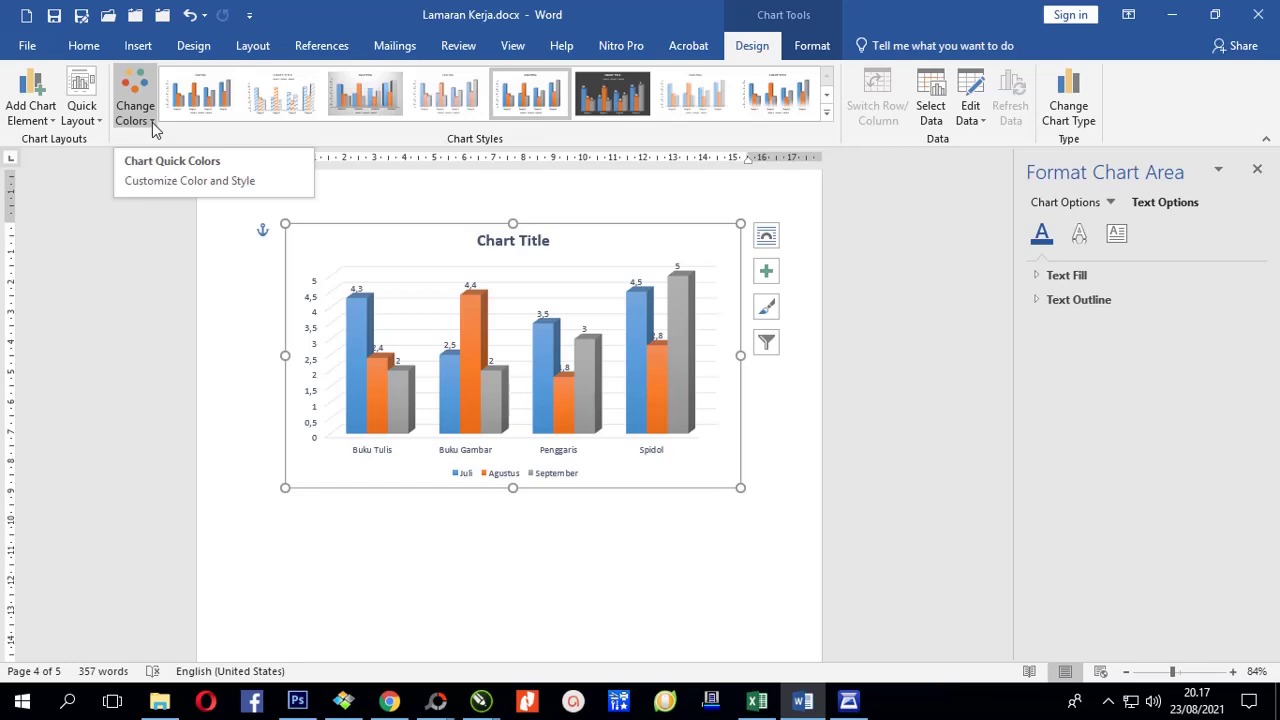
- Try a green, blue and gold palette, then settle on the blue and grey palette
click(152, 124)
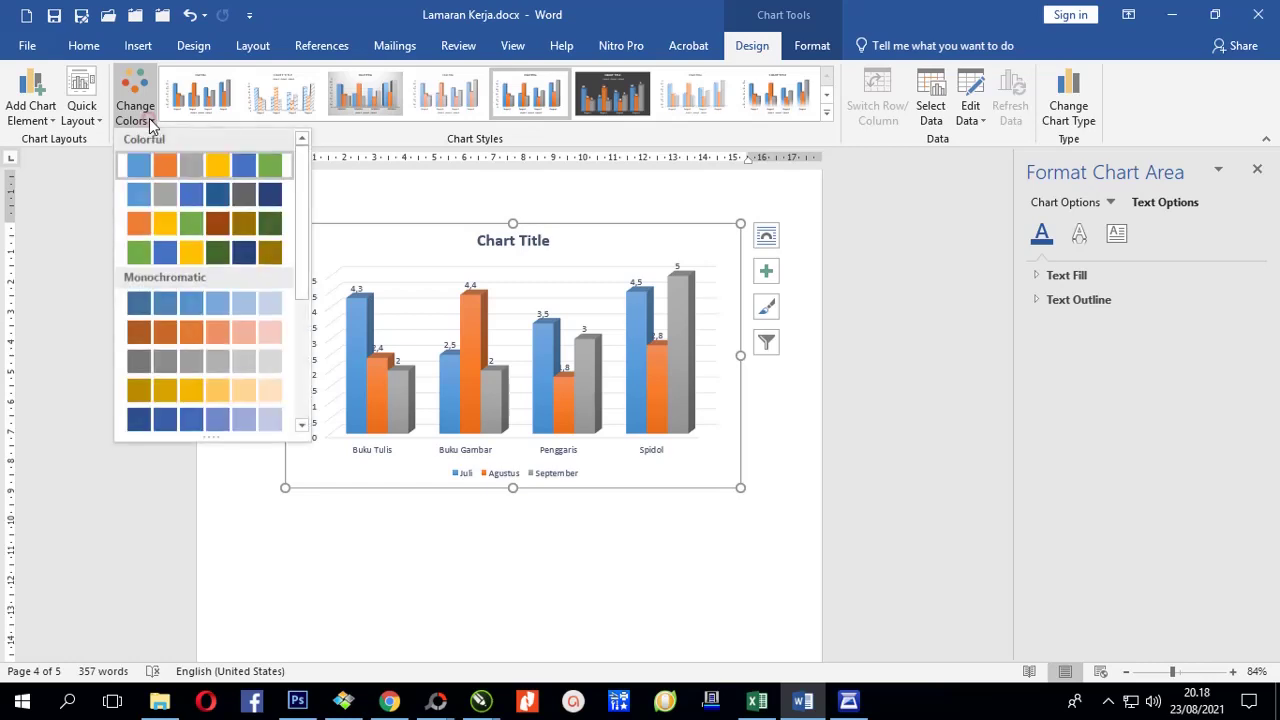
click(195, 258)
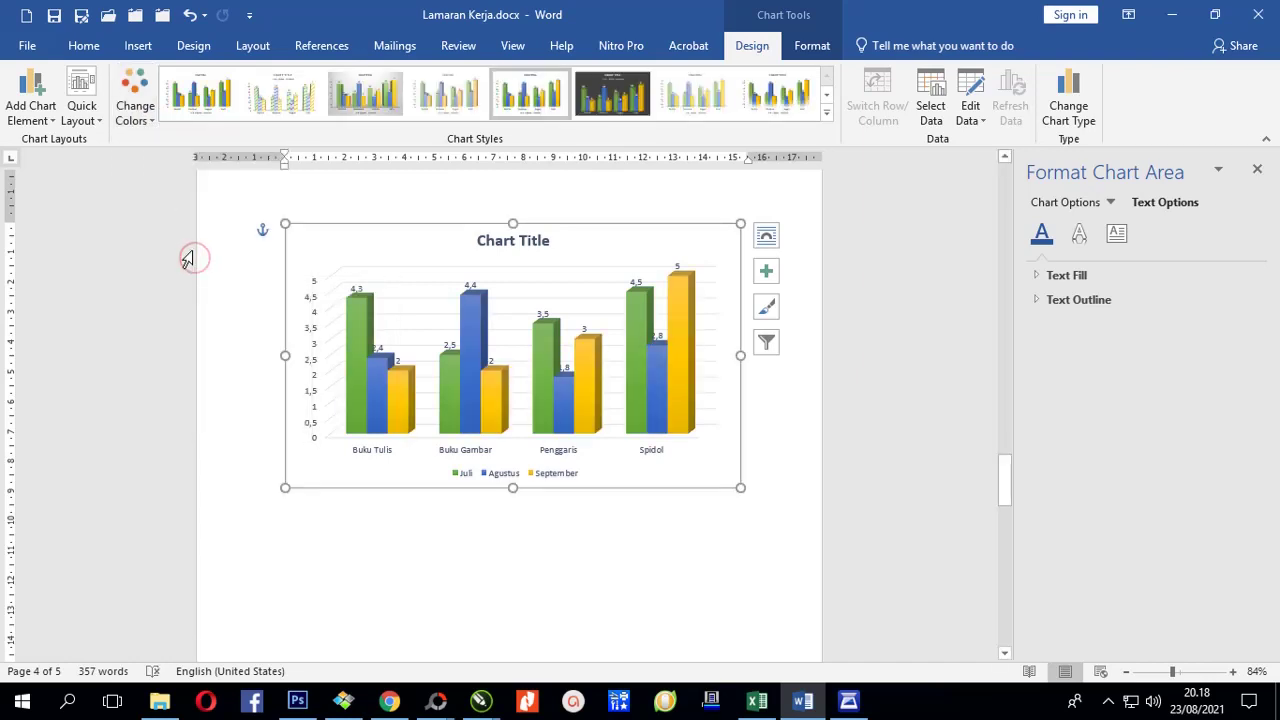
click(147, 119)
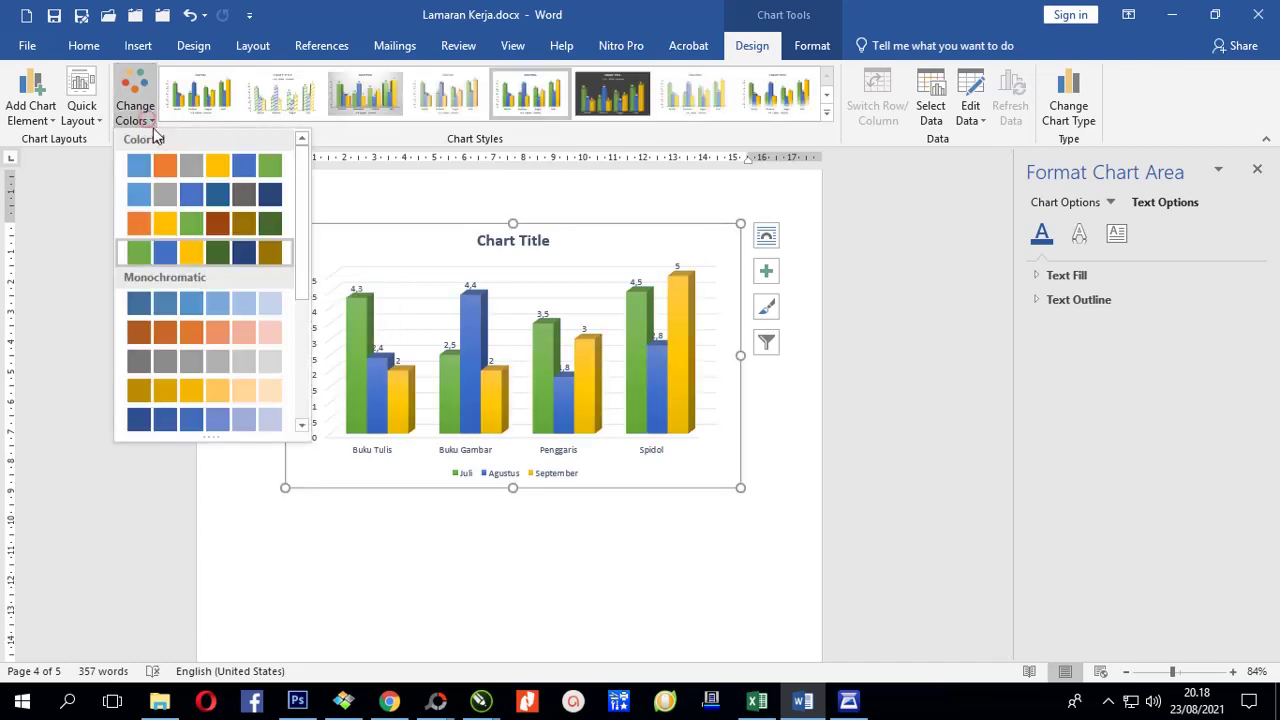
click(262, 252)
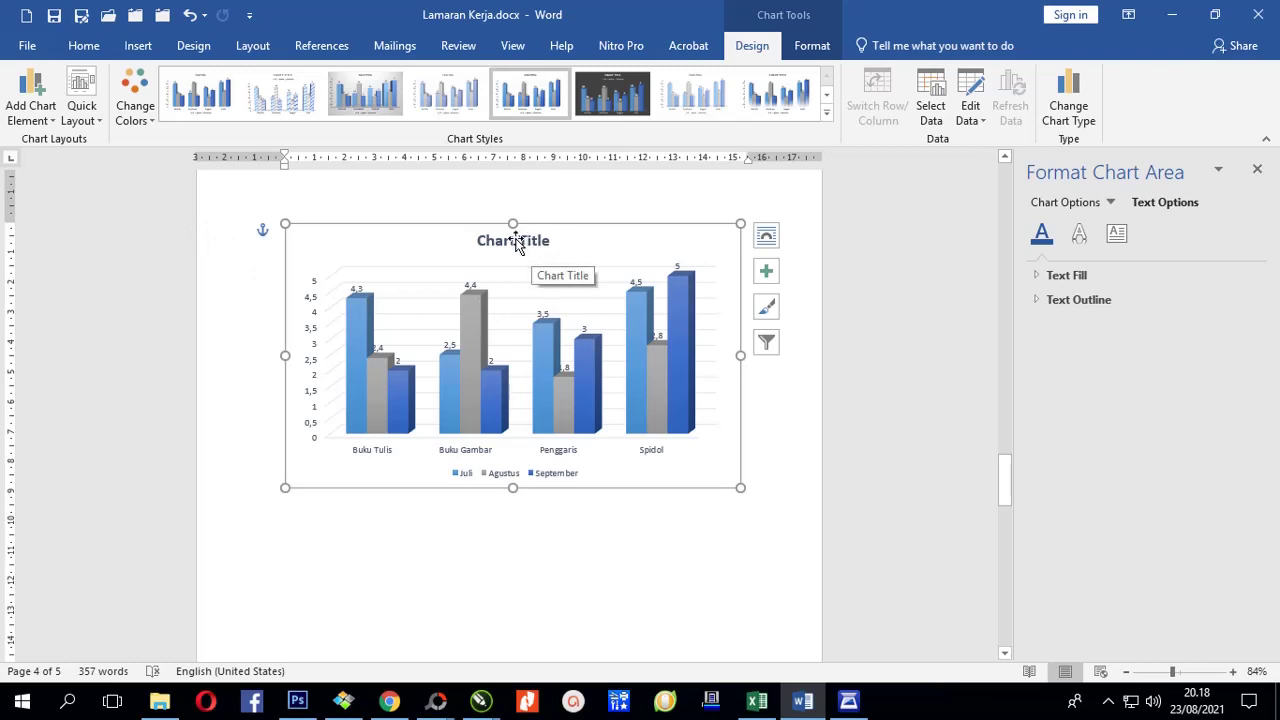
- Replace the placeholder chart title text with 'Grafik Penjualan', correcting the typos
click(515, 242)
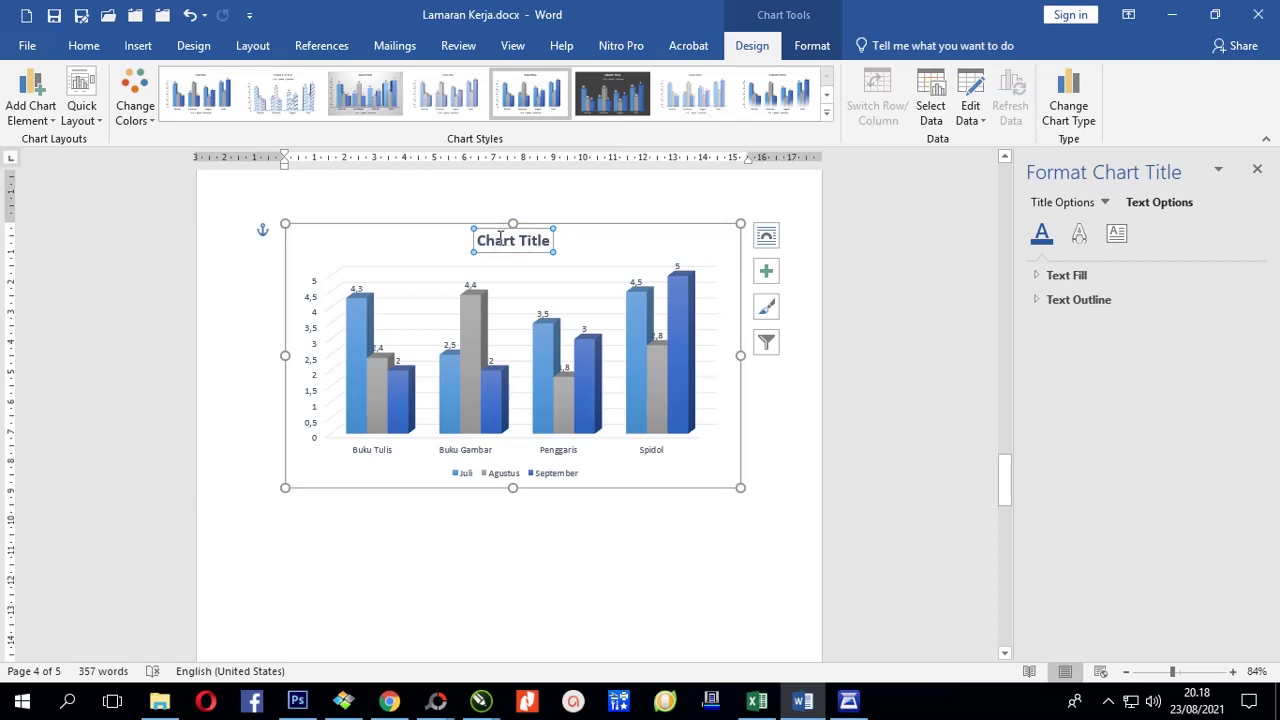
drag(477, 240, 559, 240)
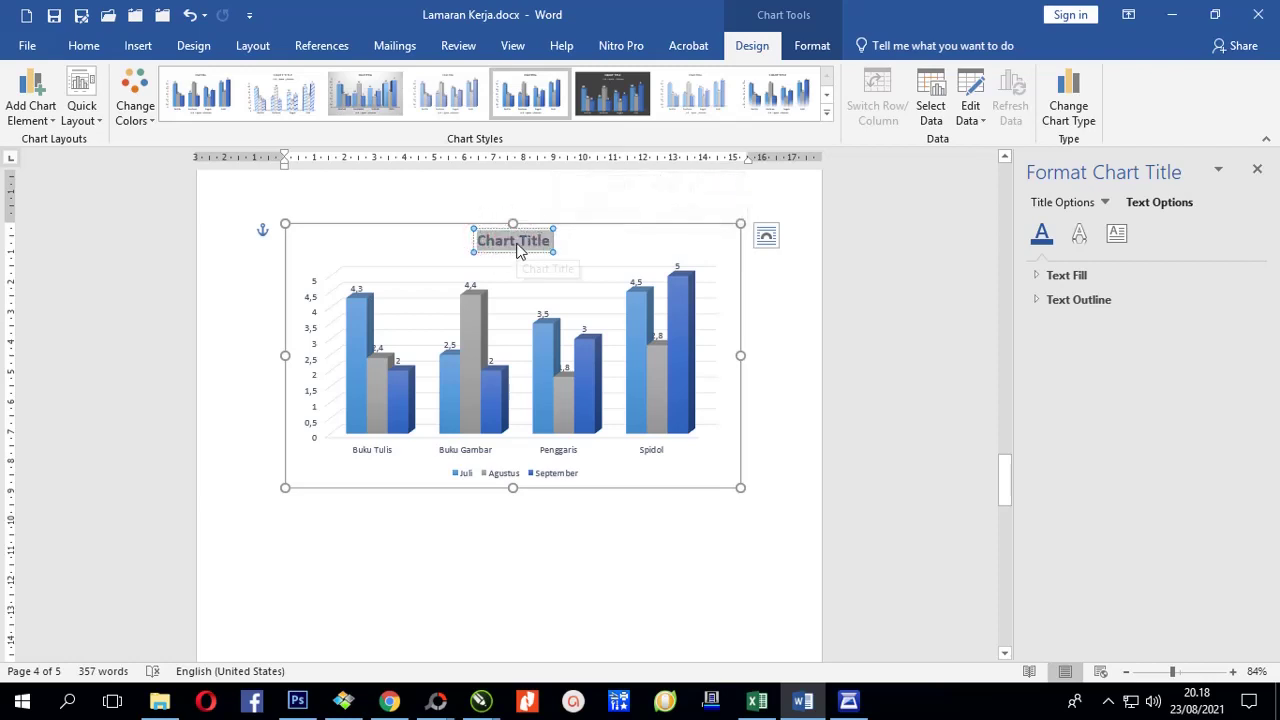
scroll(507, 229, up, 4)
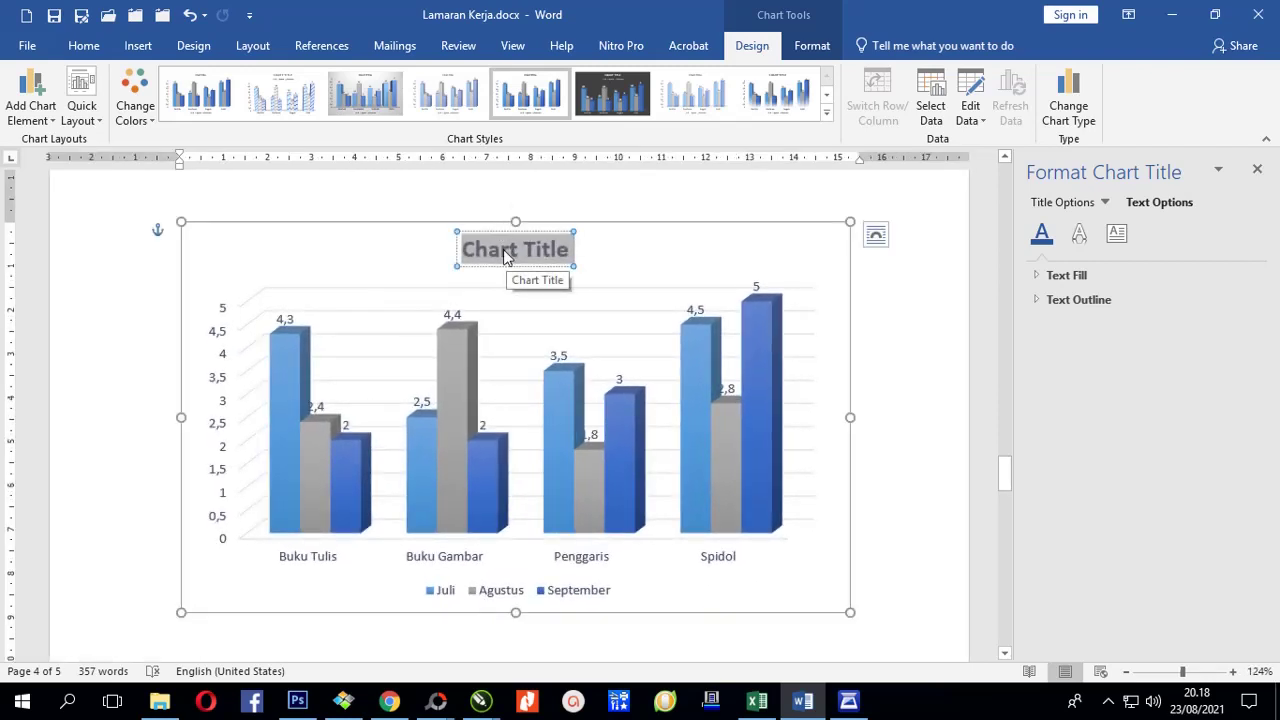
text(Gra)
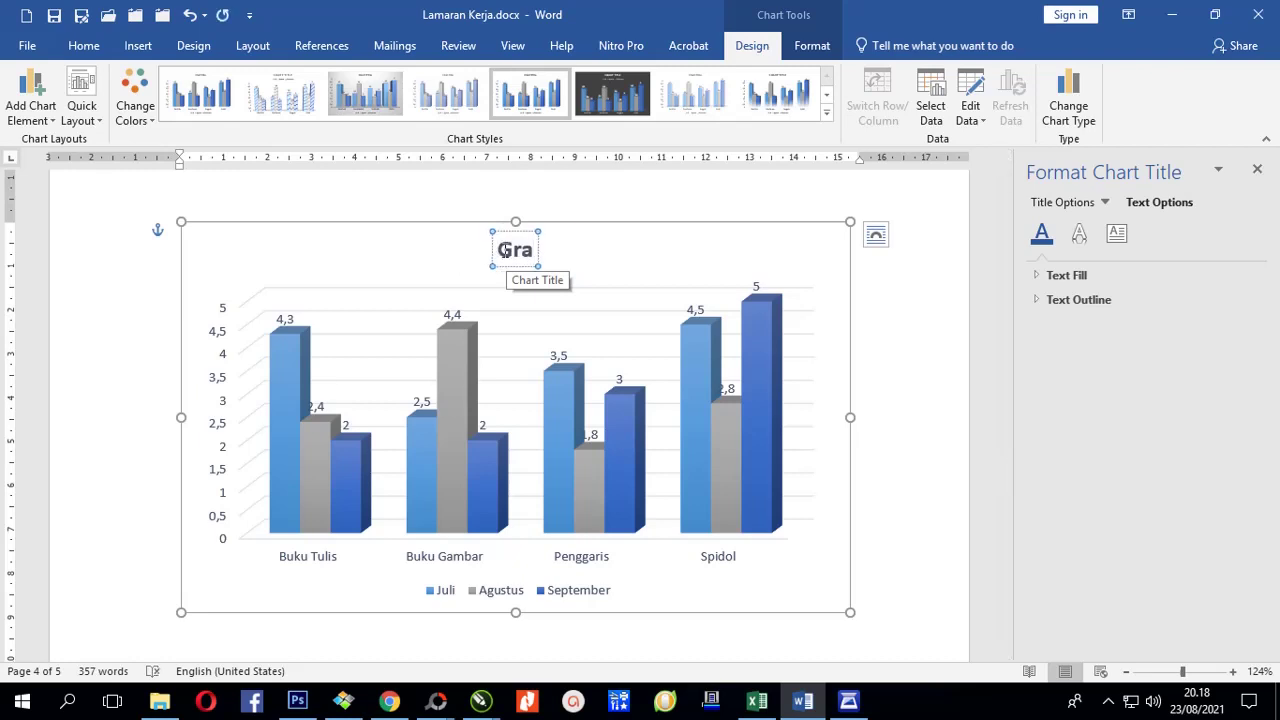
text(fik e)
key(BackSpace)
key(BackSpace)
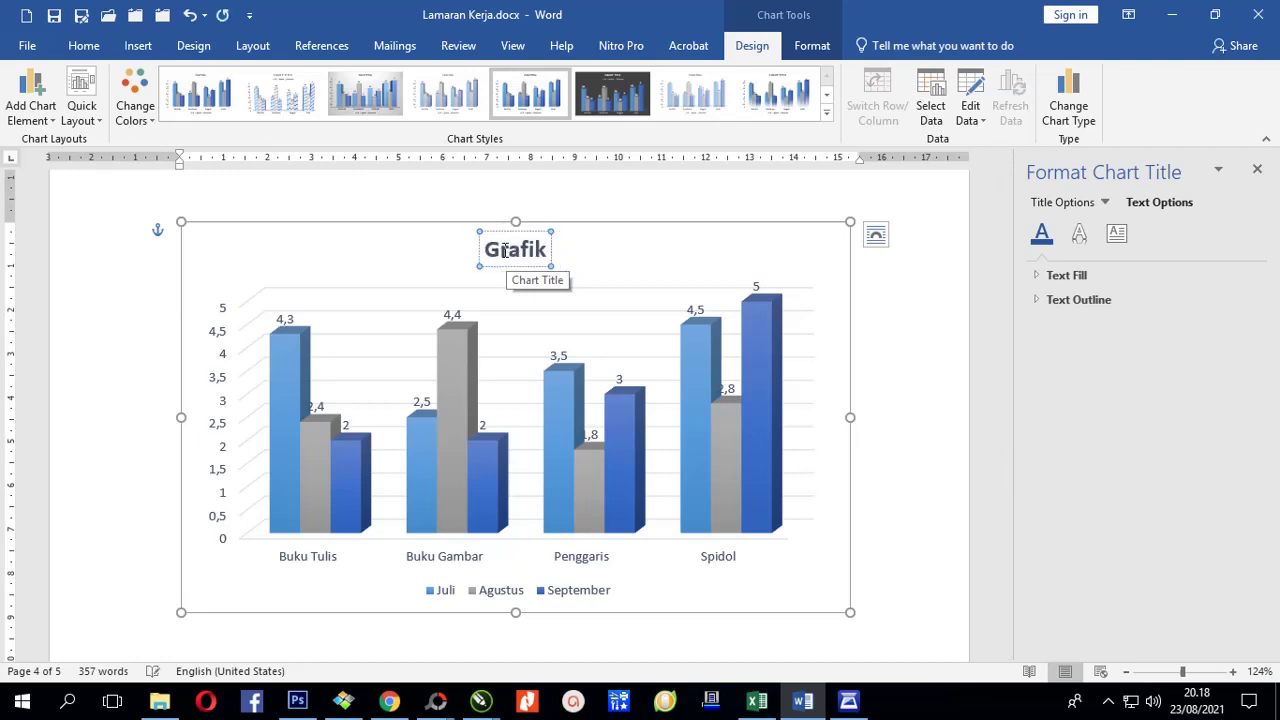
text( Pen jualan)
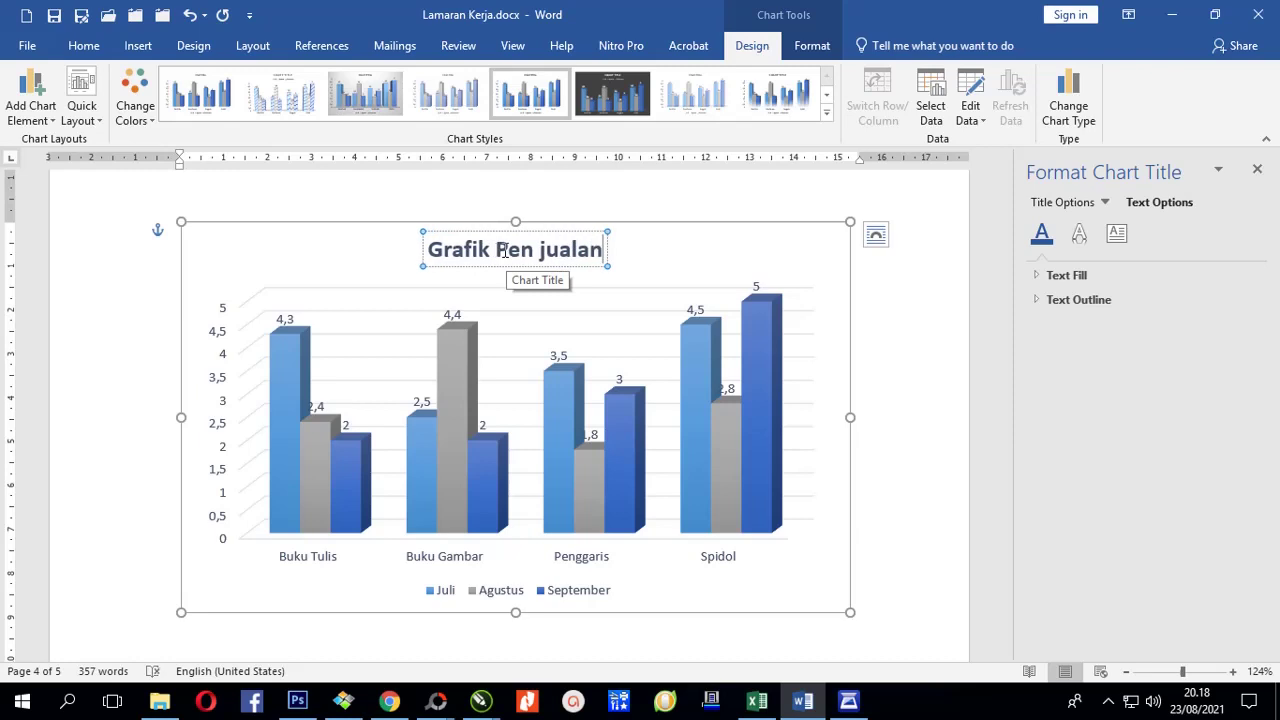
key(Delete)
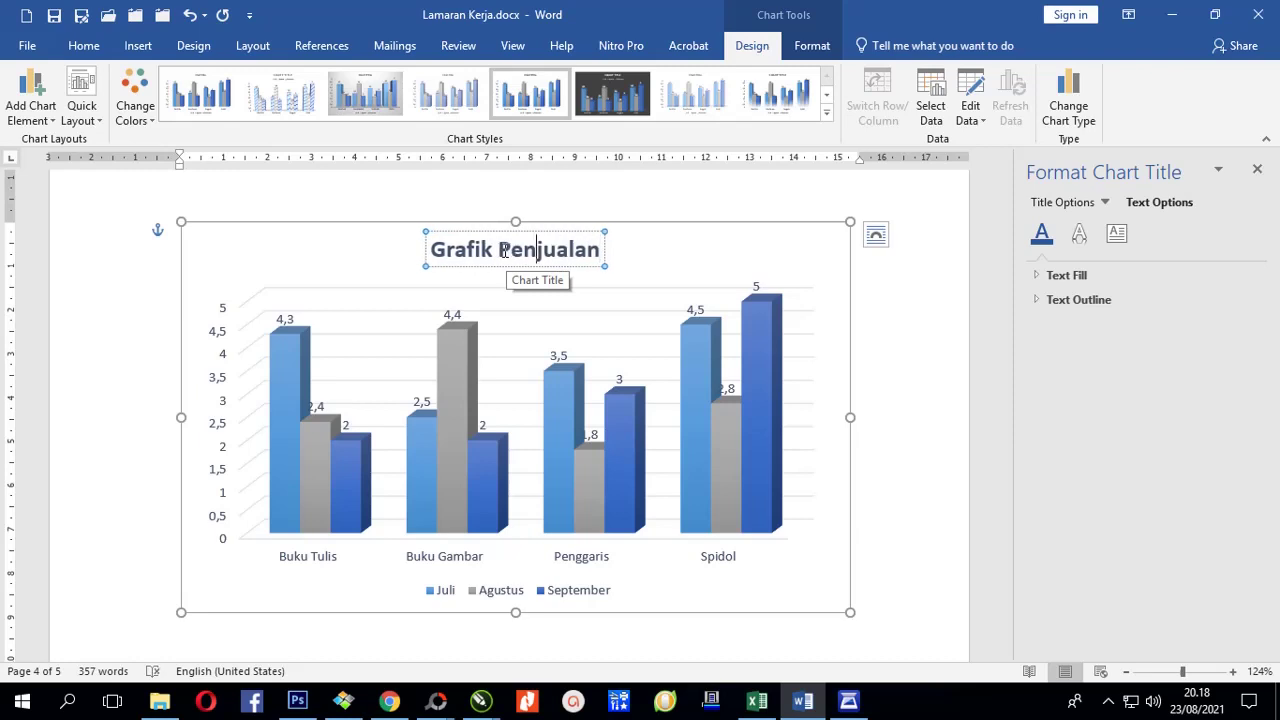
click(501, 230)
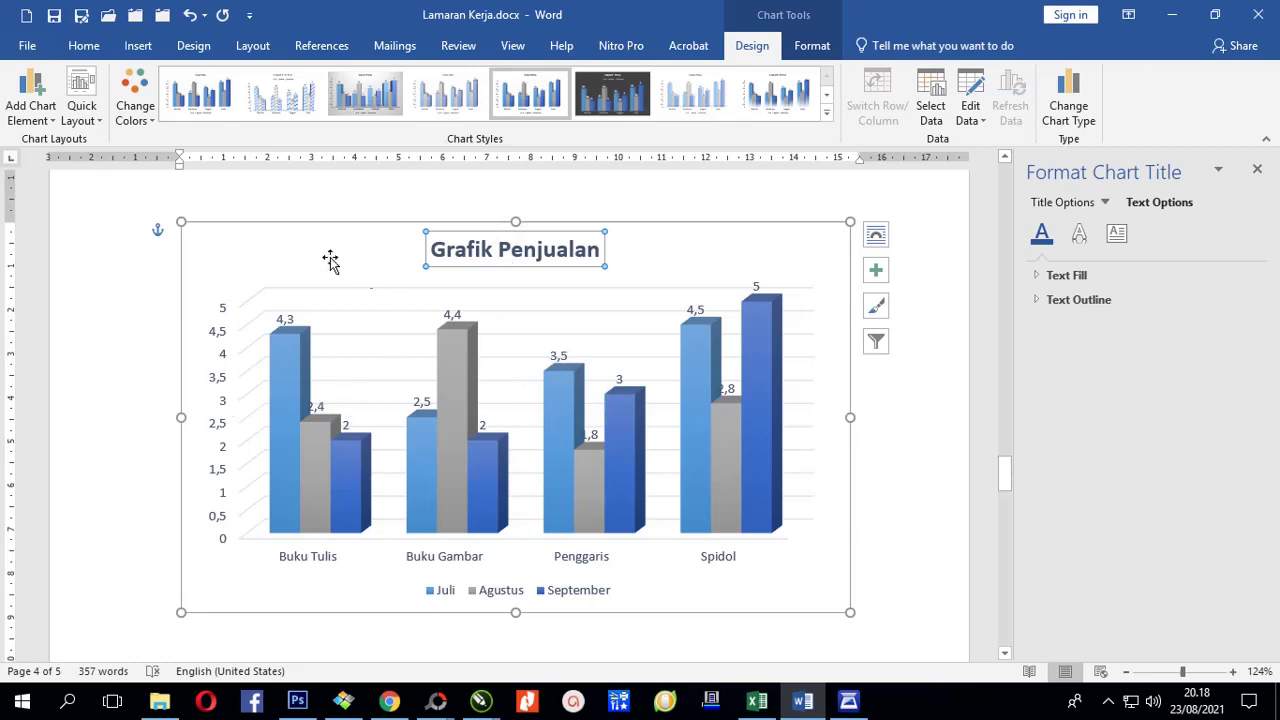
- Apply the first Colorful palette (blue, orange, grey) and select the September series
click(299, 367)
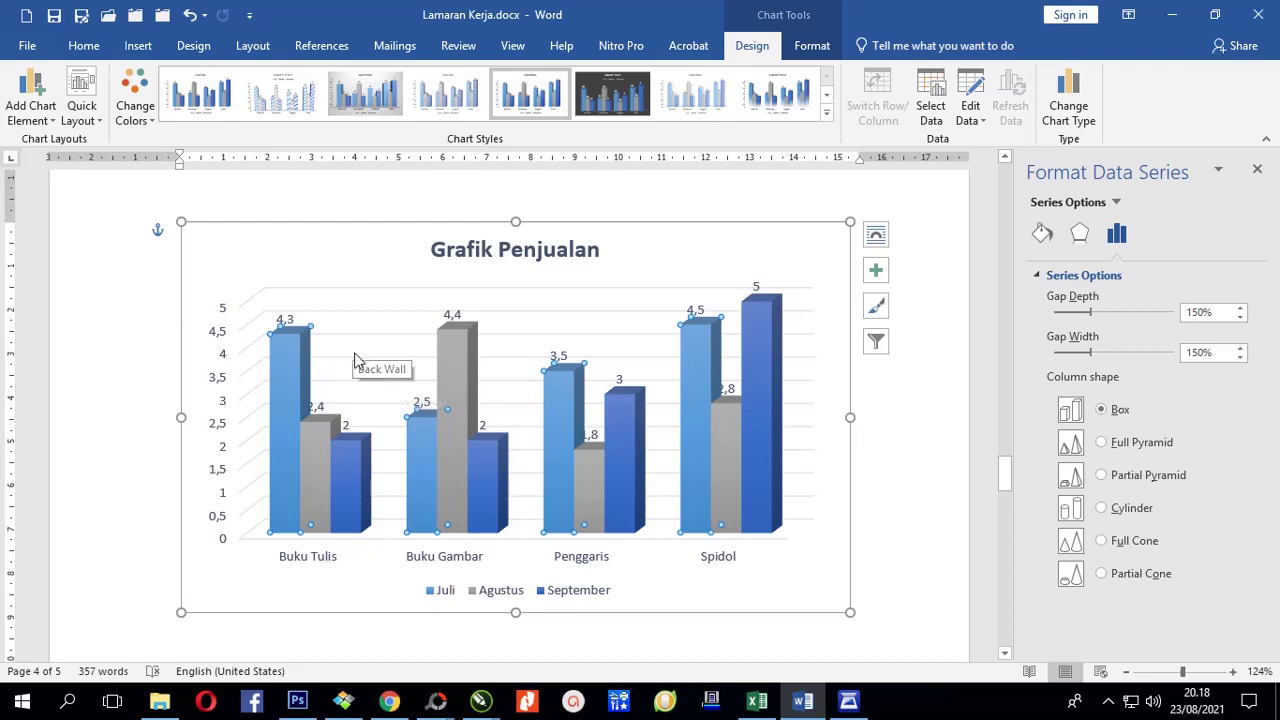
click(150, 121)
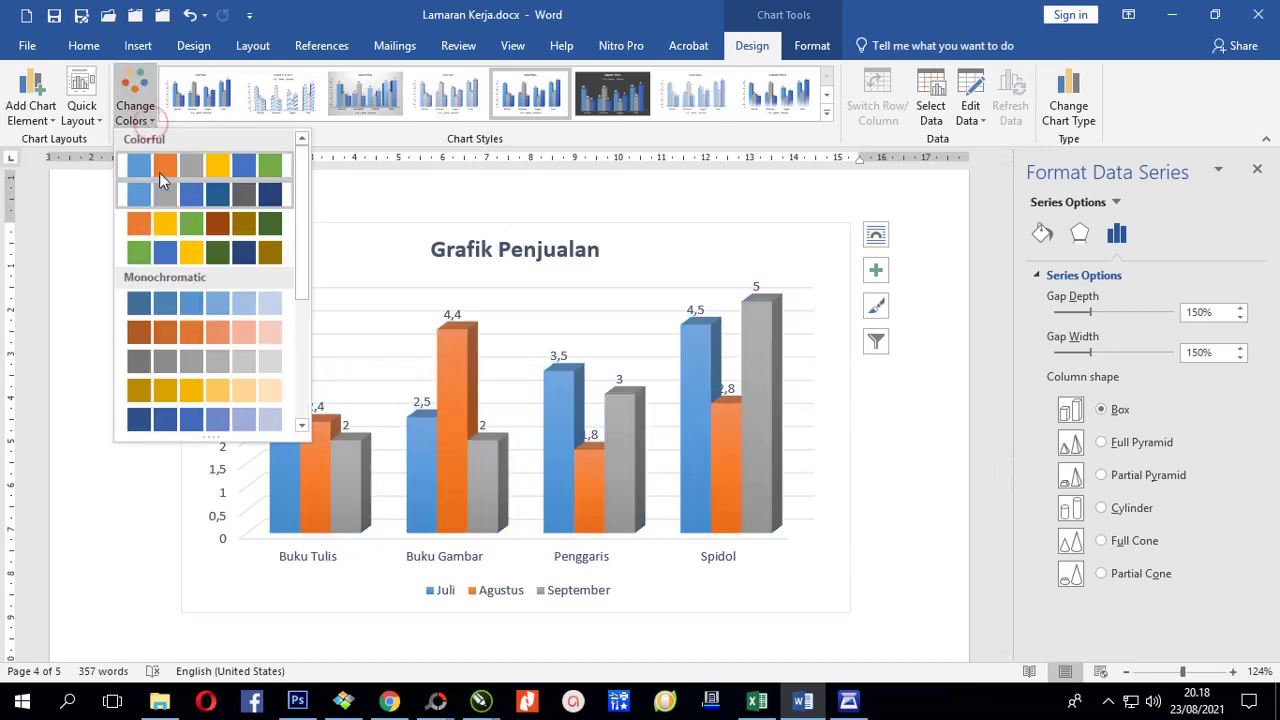
click(164, 168)
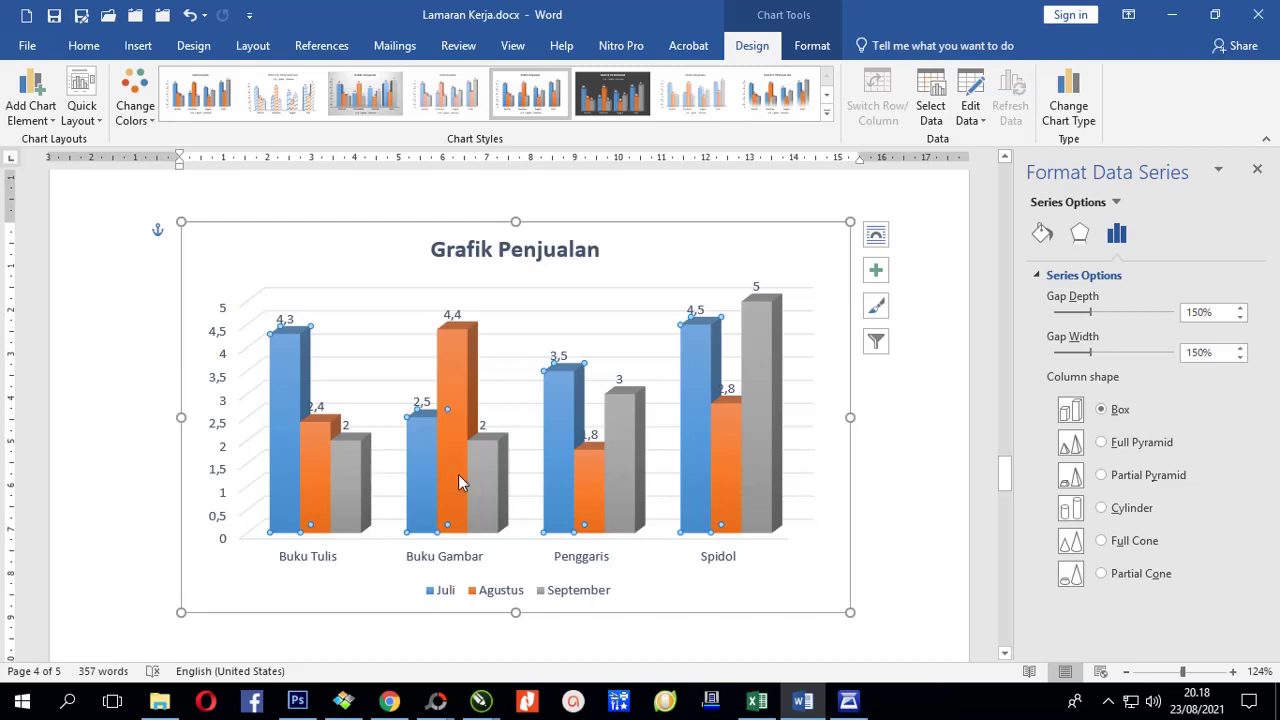
mouse_move(366, 485)
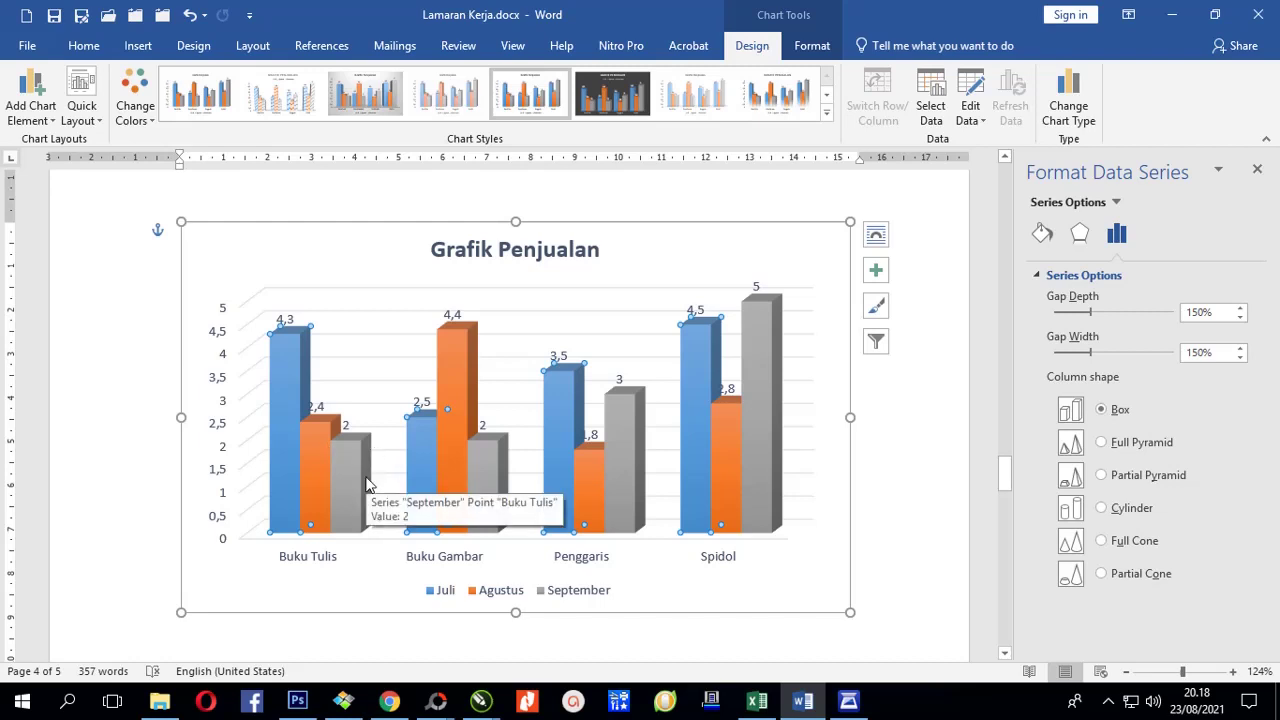
click(357, 476)
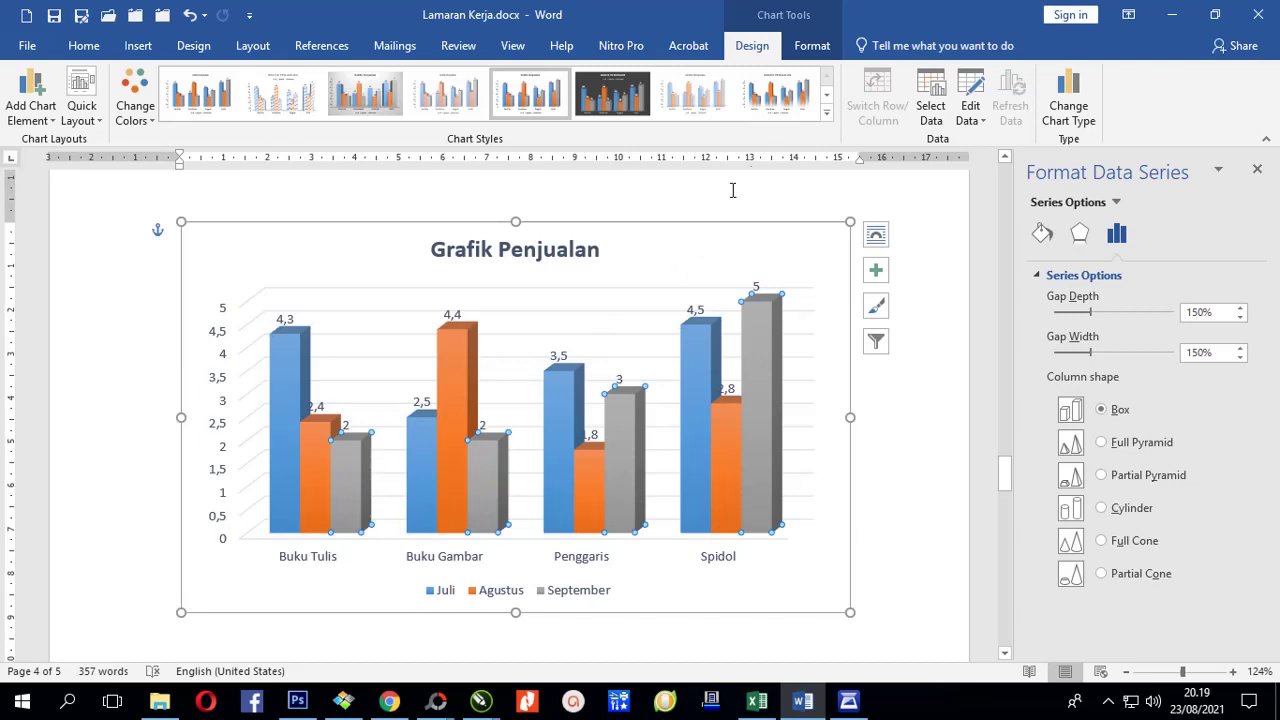
- Fill the September data series columns with red
click(813, 46)
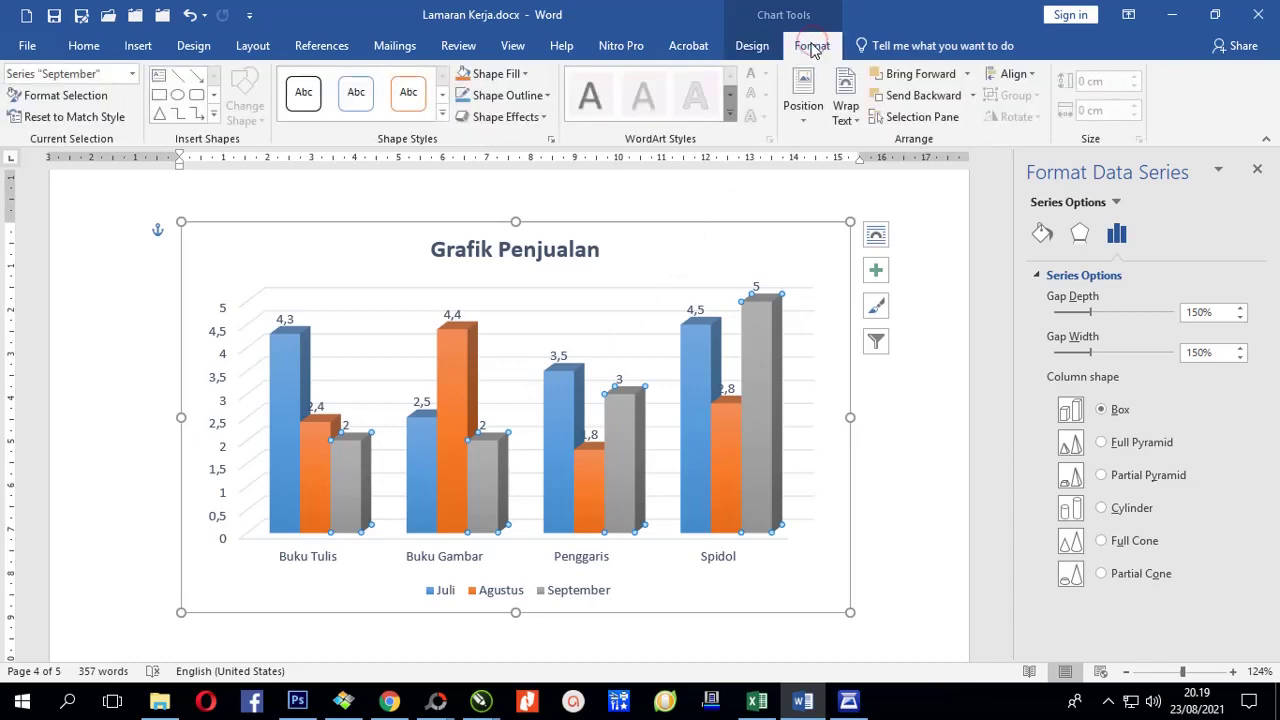
click(527, 75)
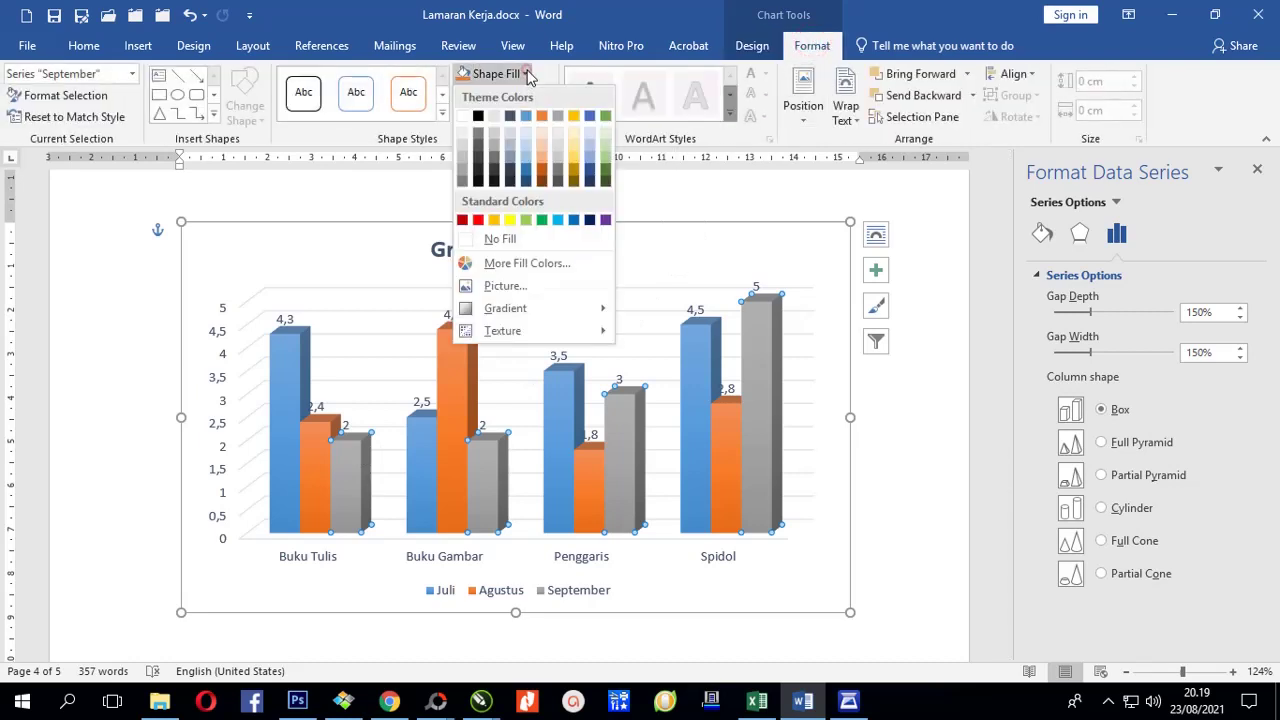
click(480, 220)
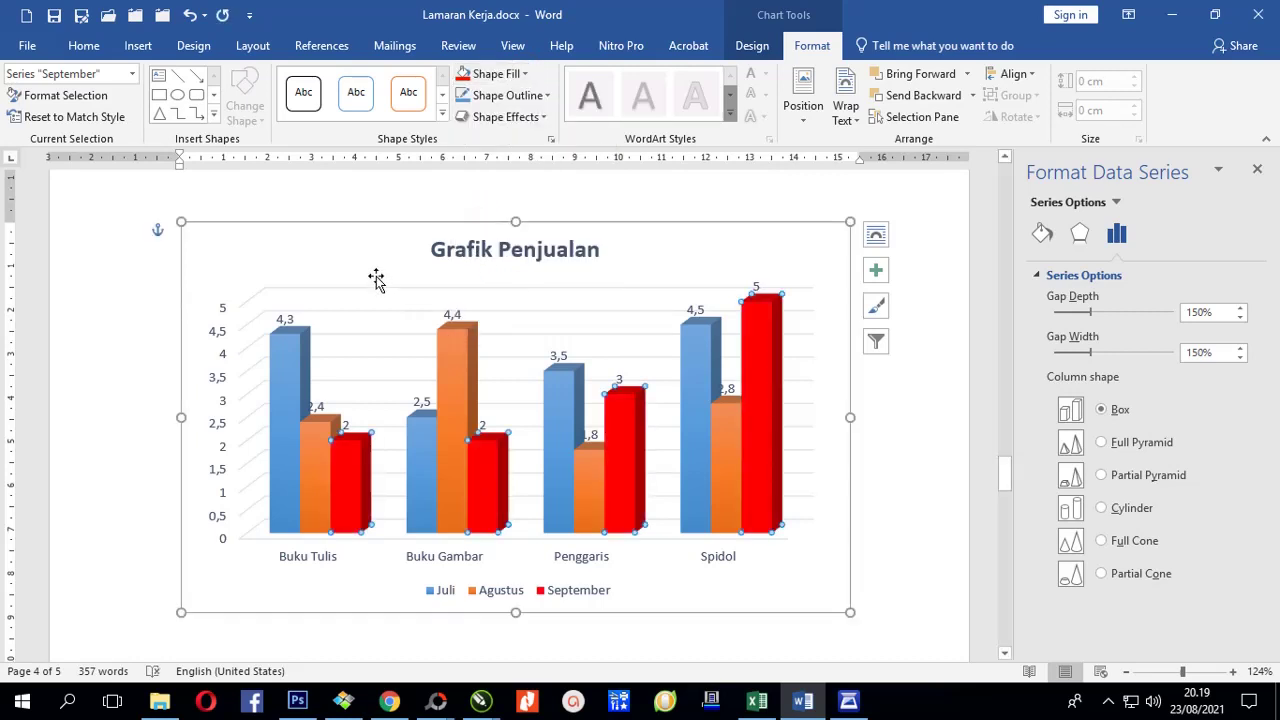
- Select the whole chart area of the Grafik Penjualan chart
click(392, 249)
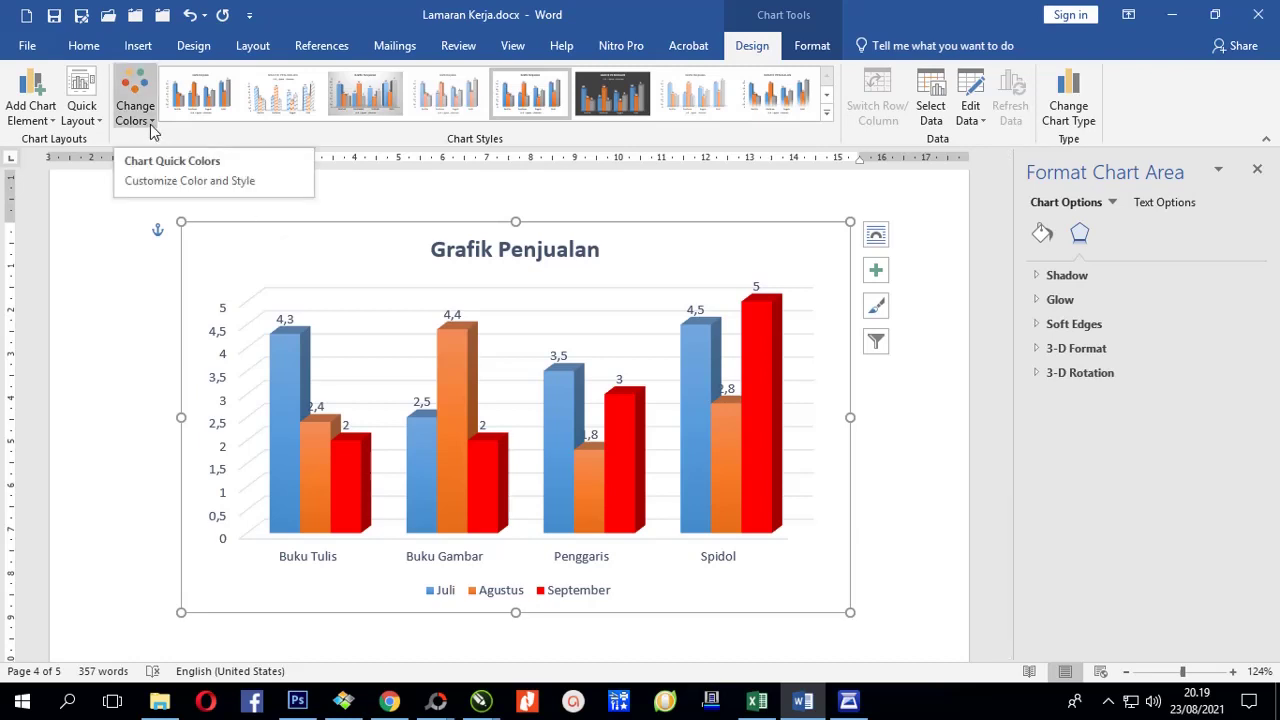
click(270, 238)
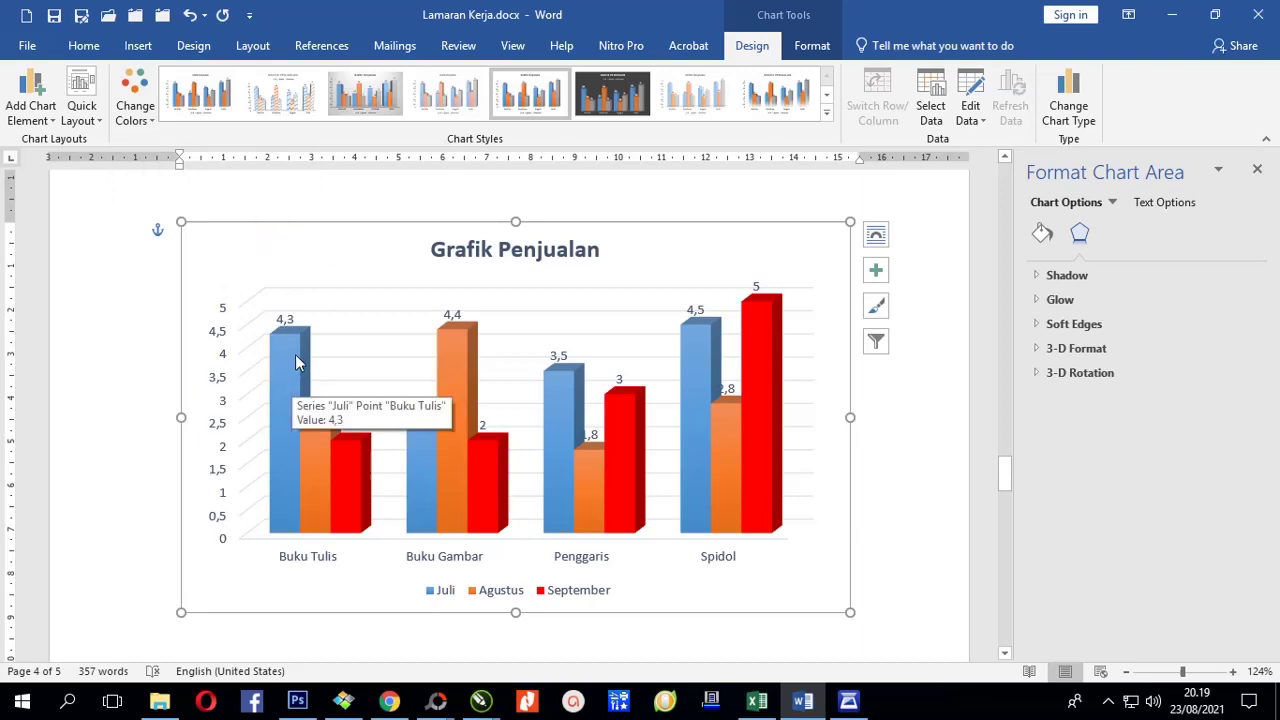
click(295, 362)
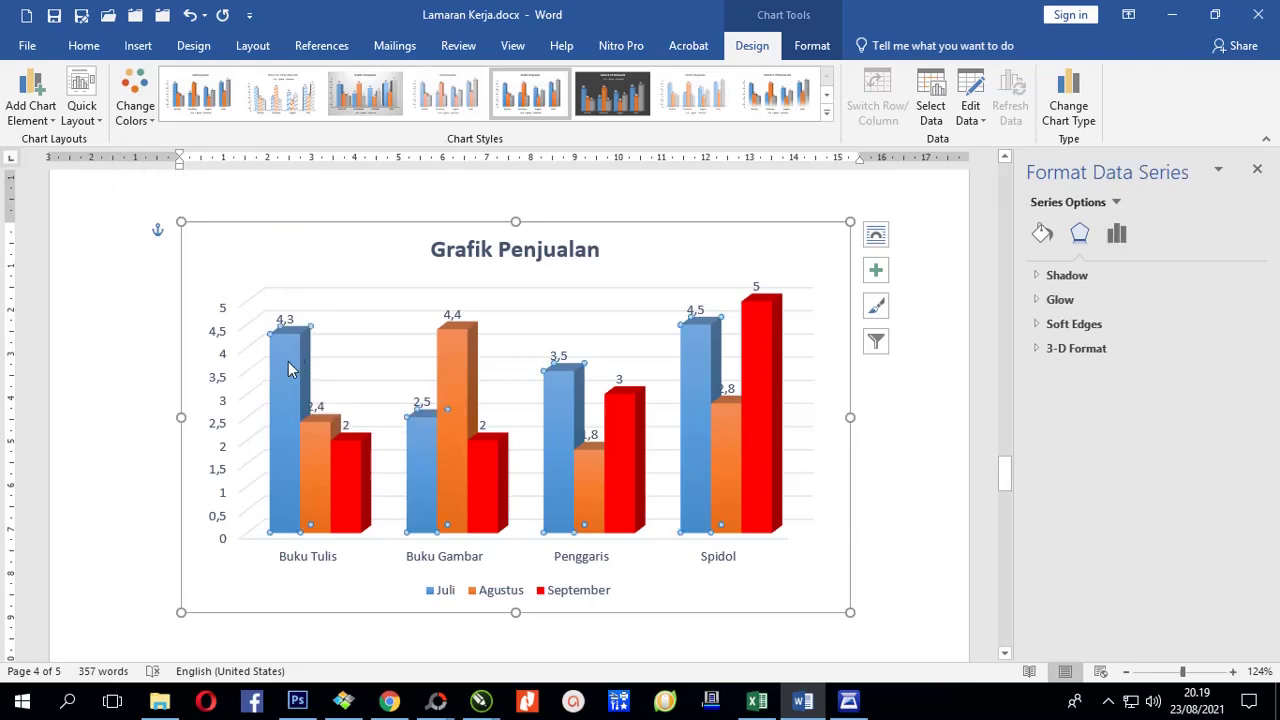
click(248, 316)
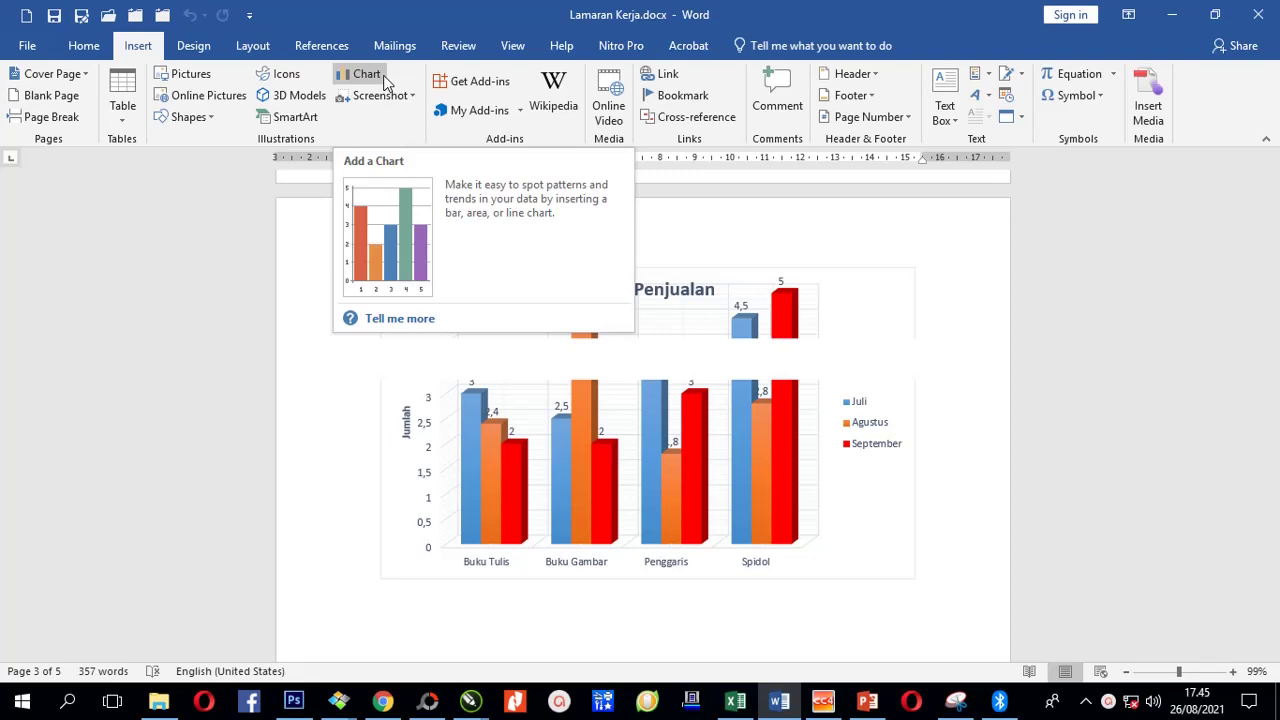
- Leave the finished sales chart deselected and move to a blank page for the new picture
click(627, 623)
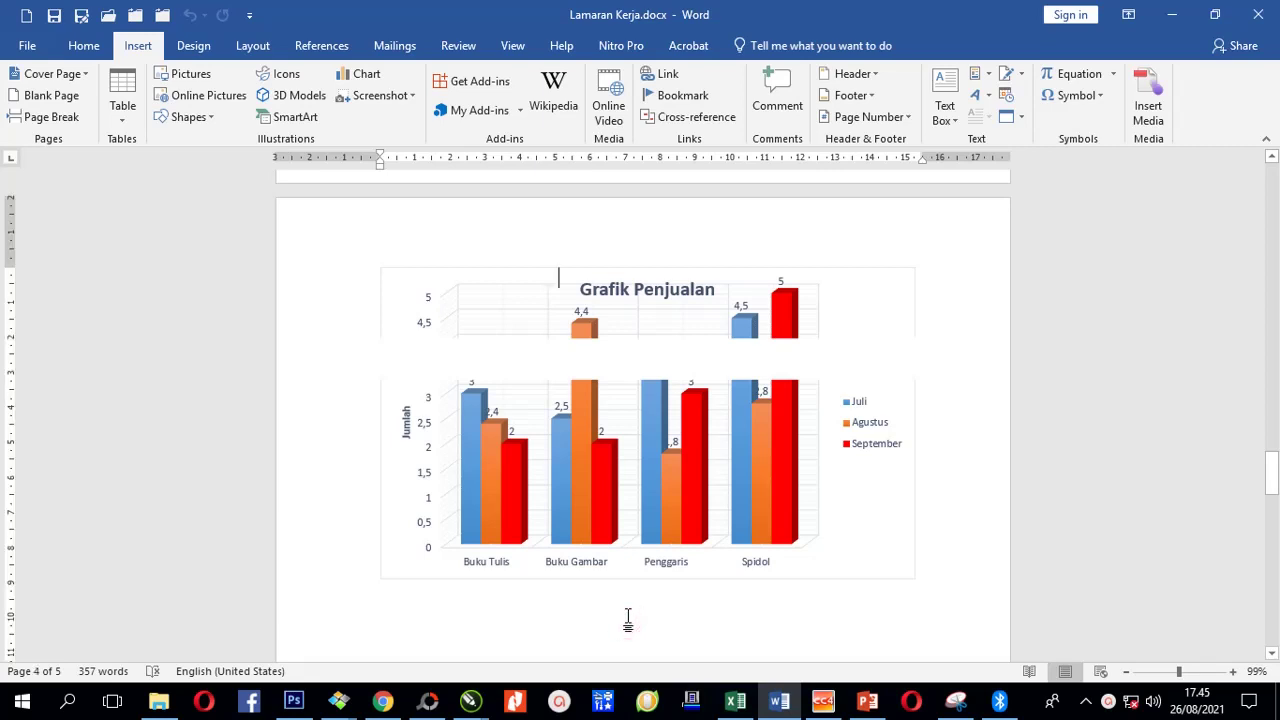
click(607, 455)
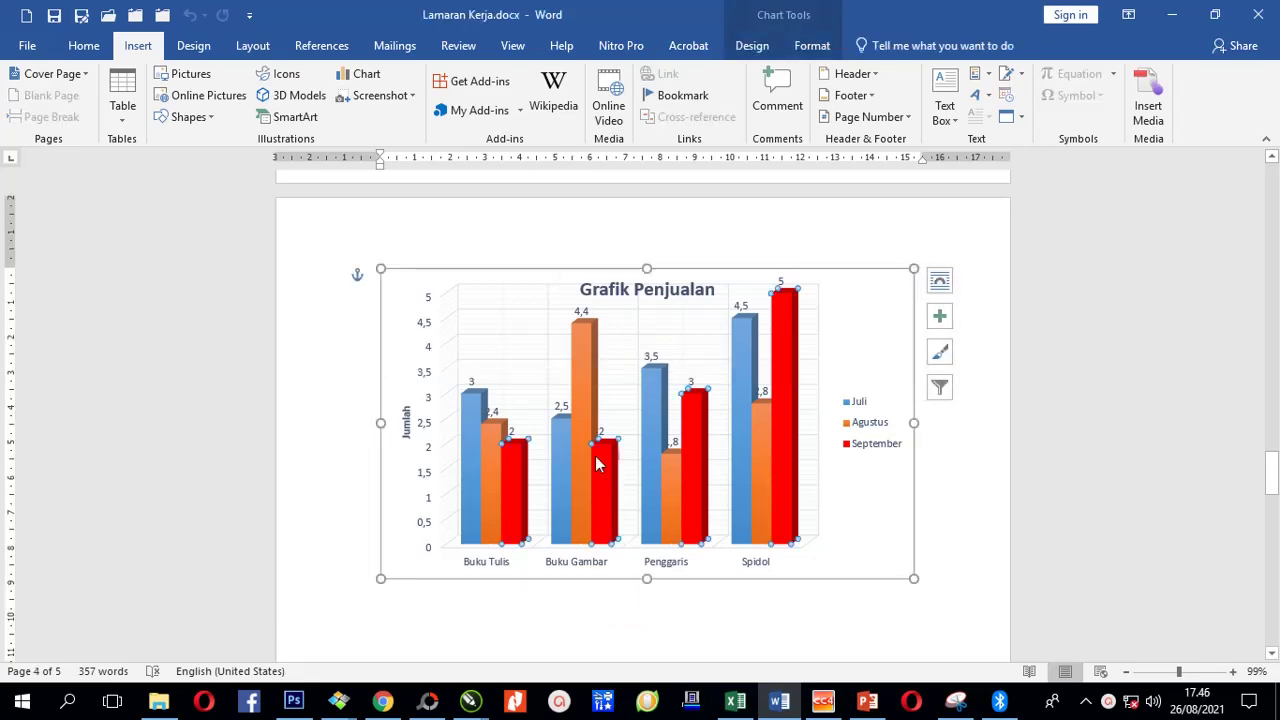
click(550, 622)
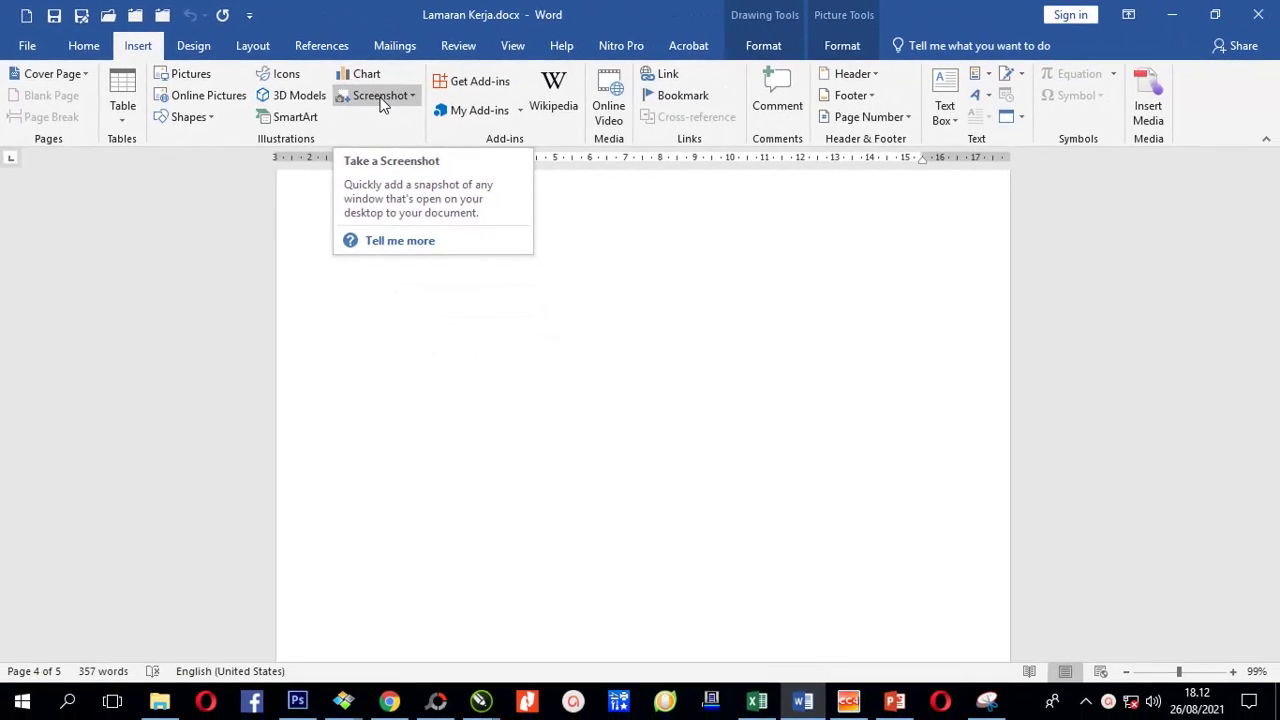
- Insert a screenshot of the Excel window showing the five numbered children, sized 8,35 × 15,5 cm
click(380, 100)
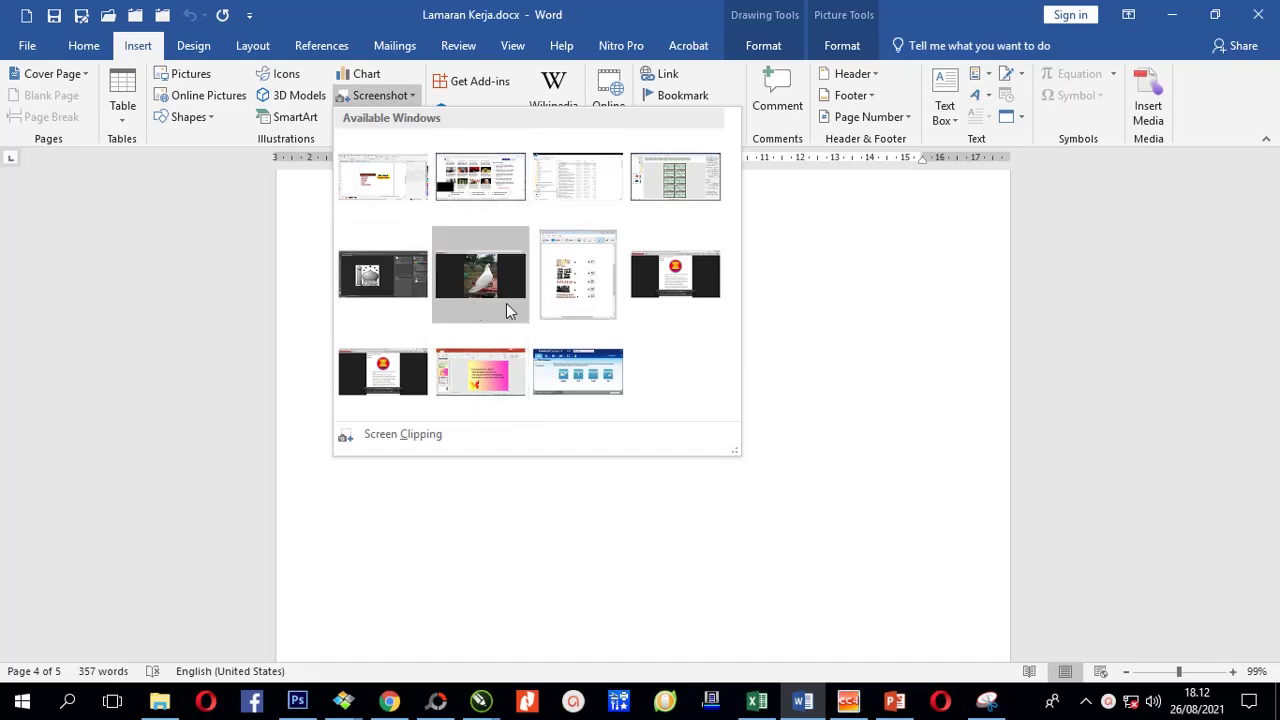
click(522, 438)
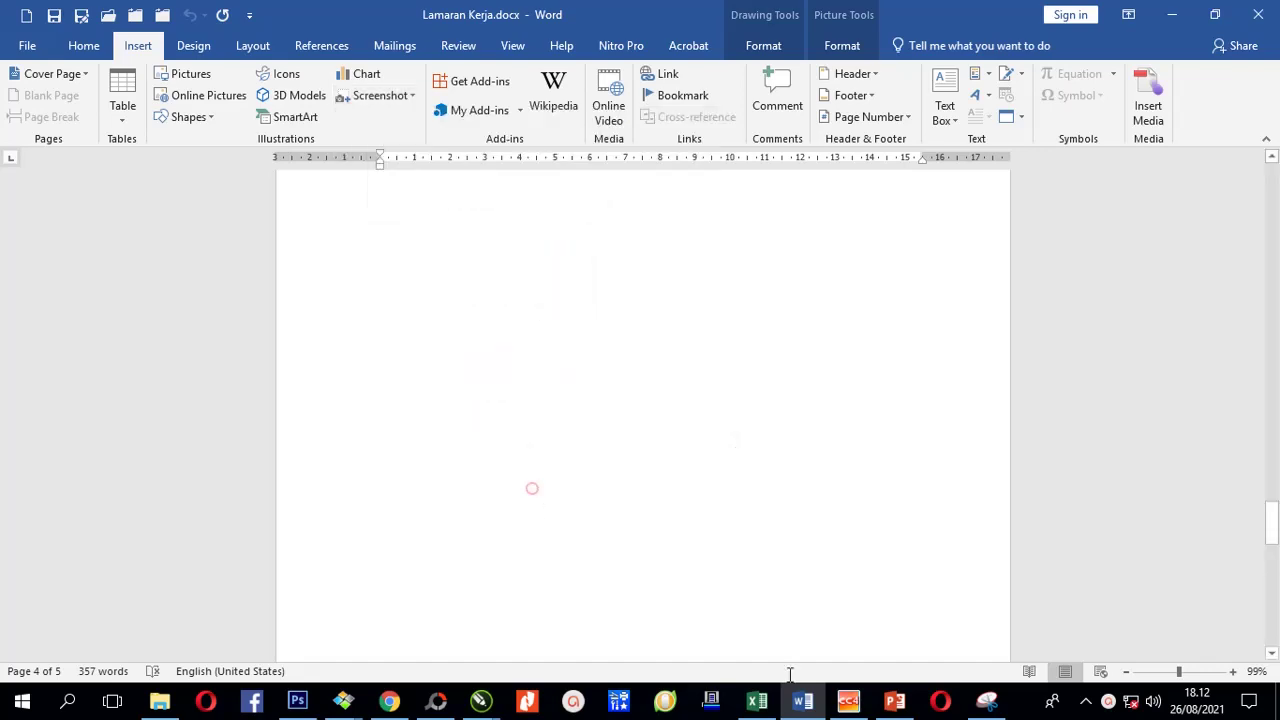
click(757, 700)
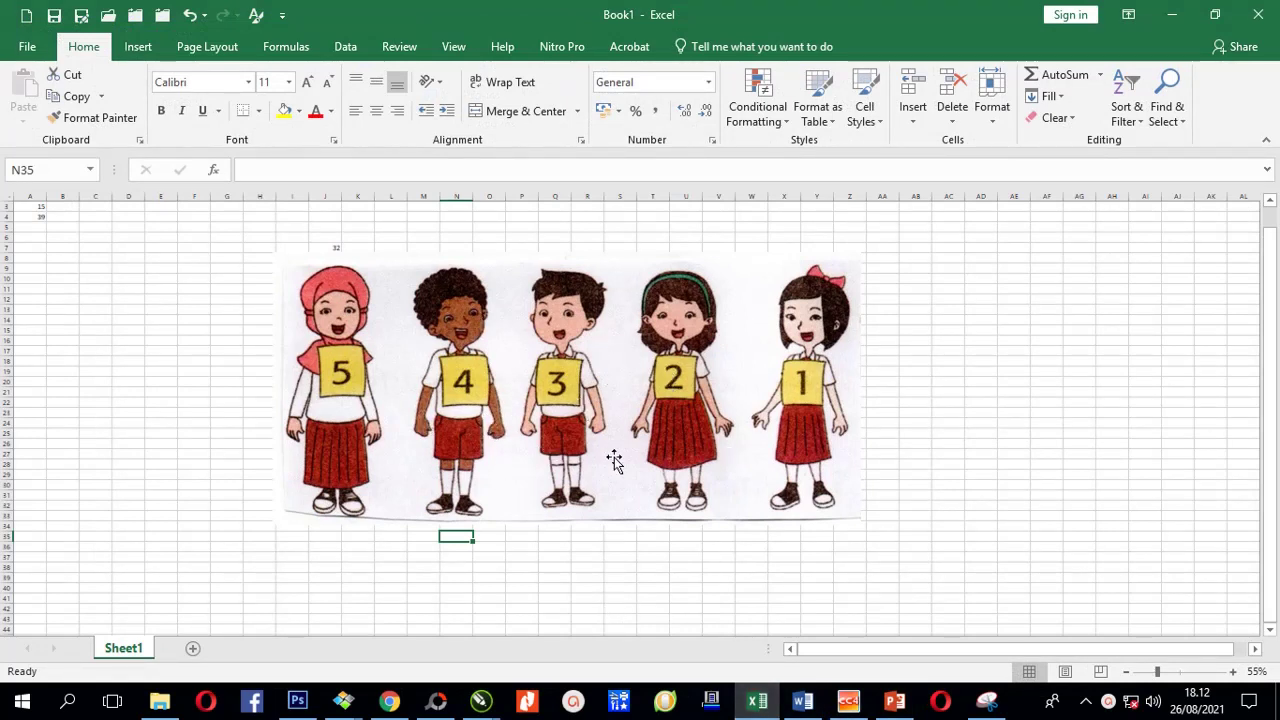
click(802, 700)
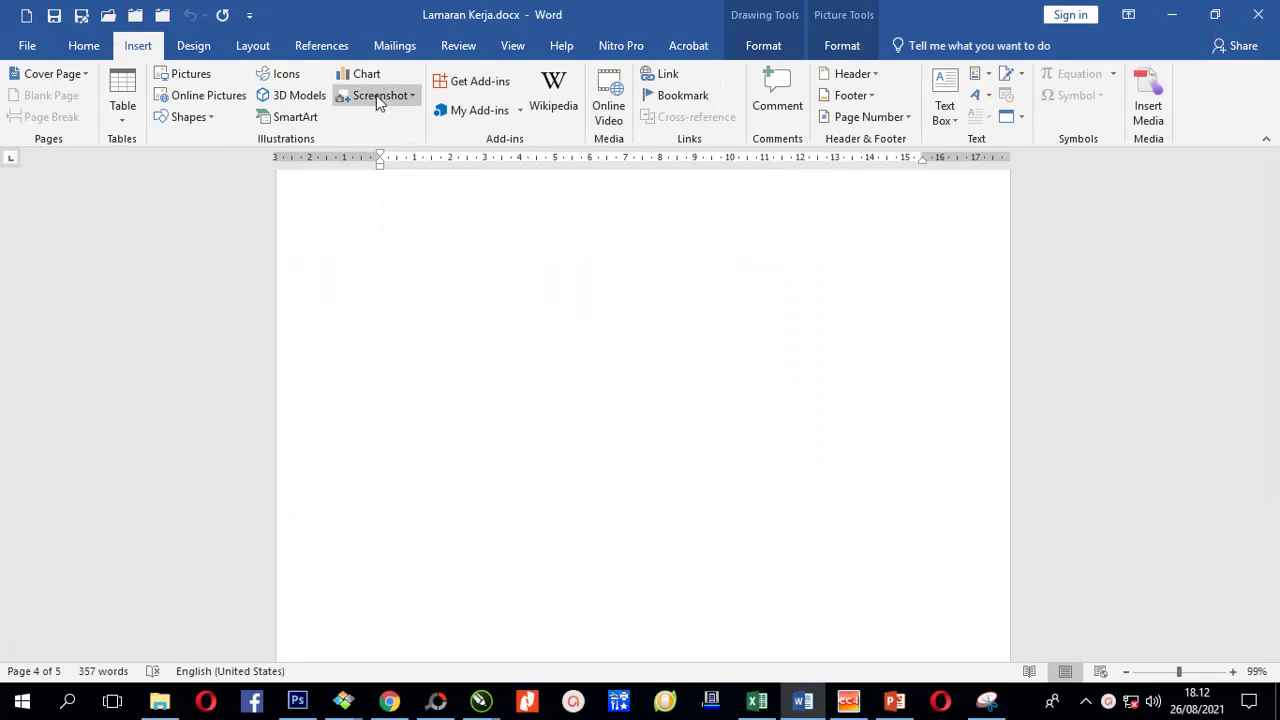
click(376, 95)
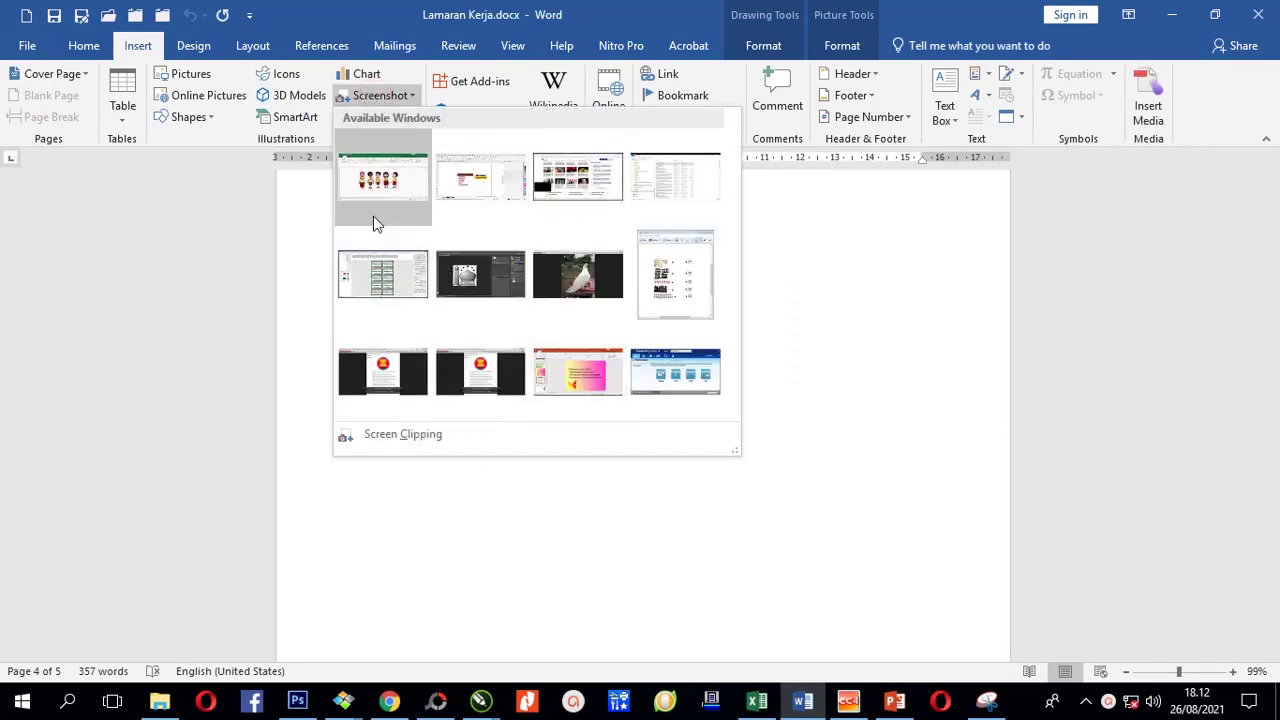
click(367, 176)
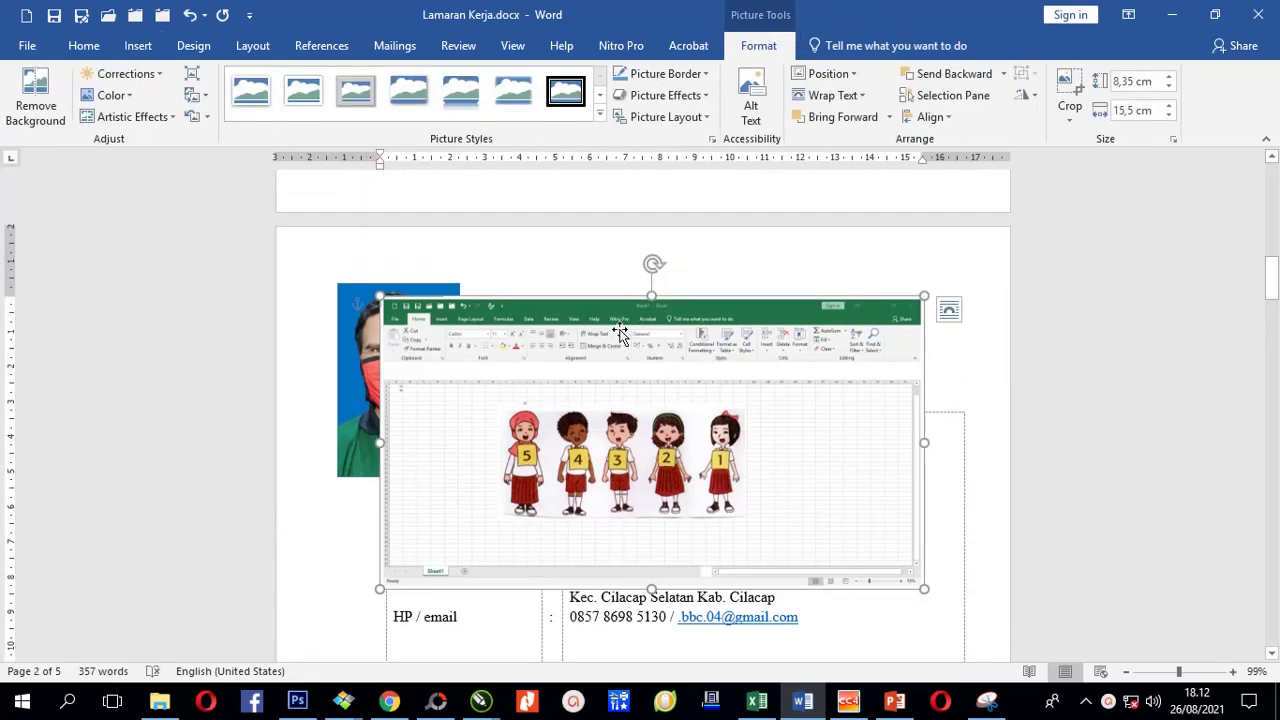
- Enlarge the Excel snapshot to 9,73 × 18,08 cm and move it above the closing statement
scroll(871, 488, down, 2)
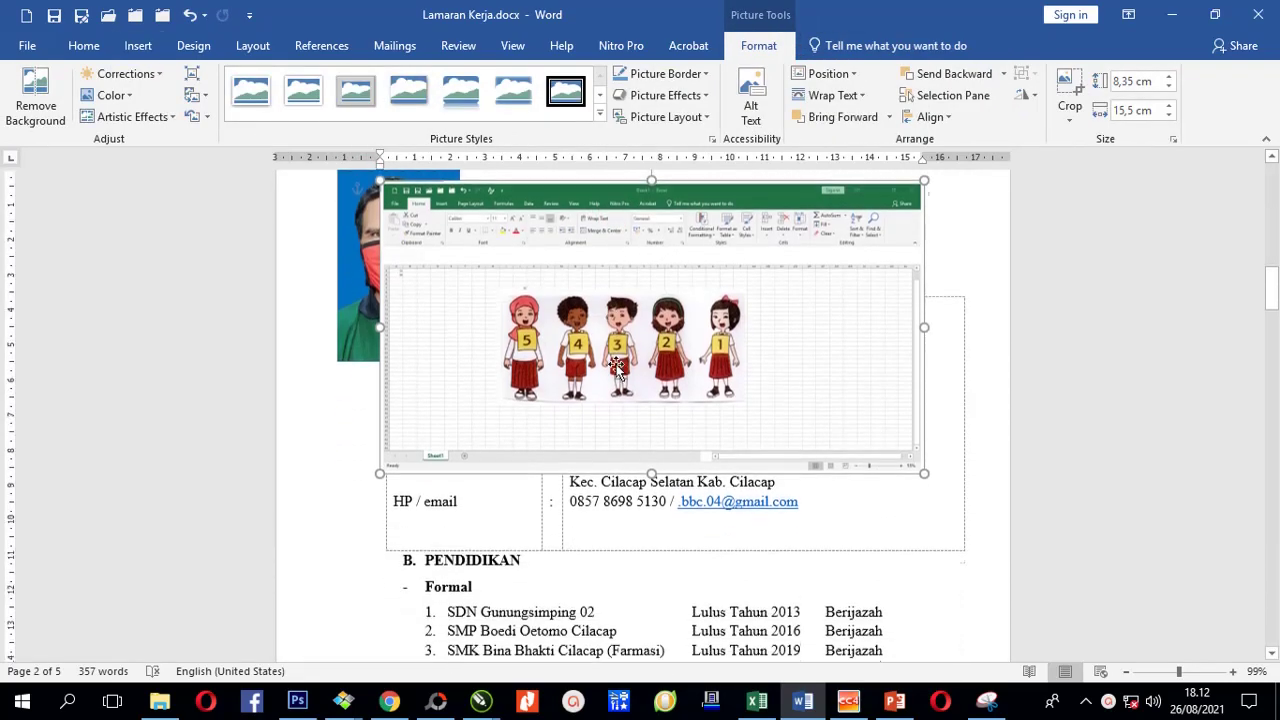
drag(922, 461, 1005, 515)
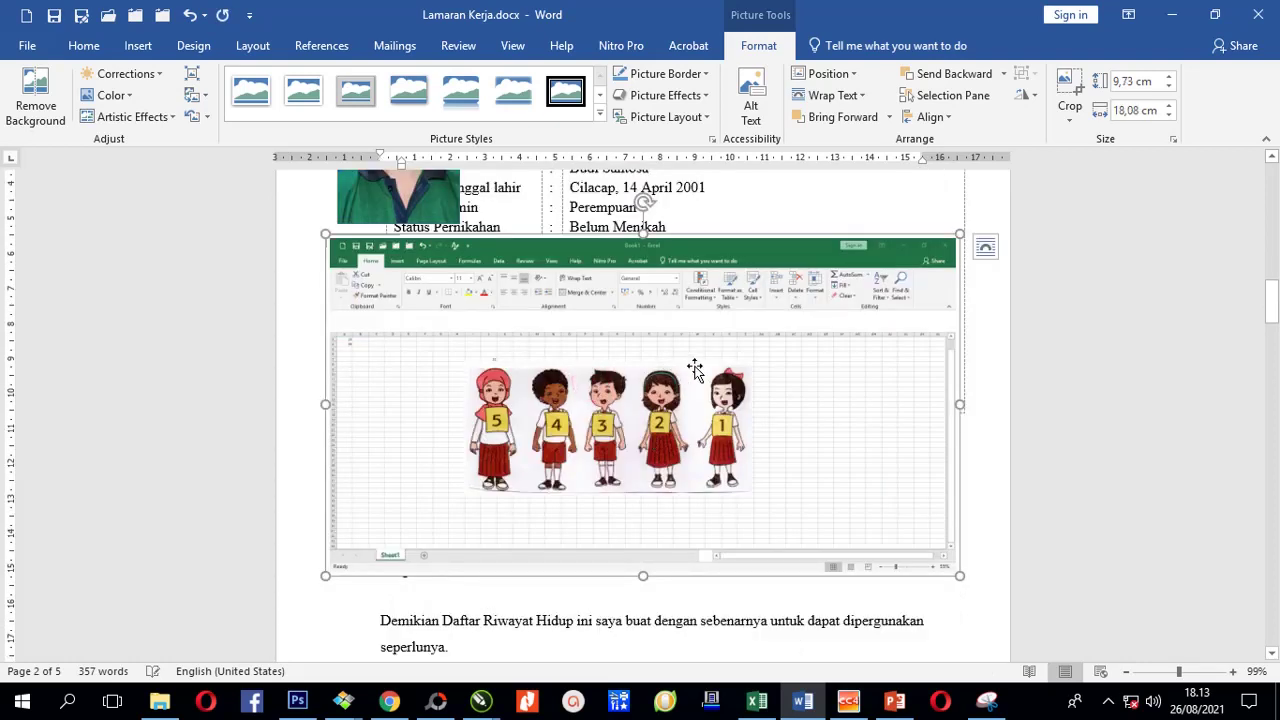
drag(605, 360, 636, 388)
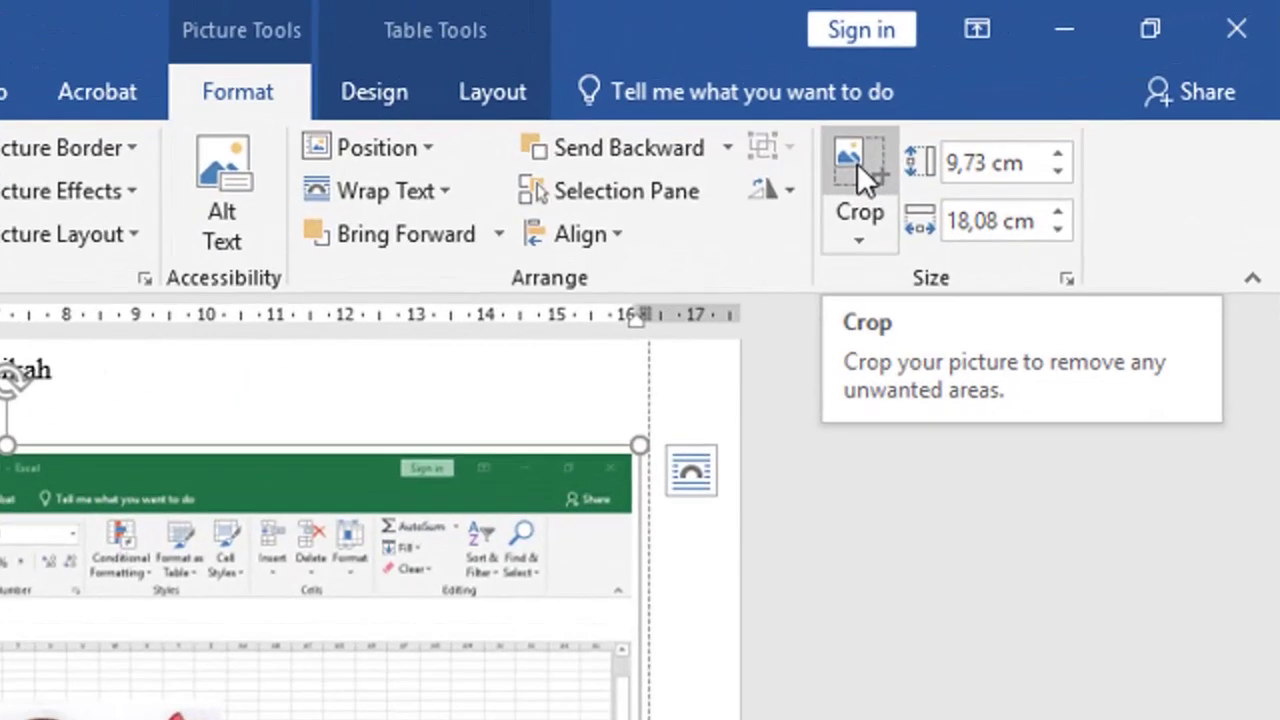
- Crop the snapshot's sides, ribbon and empty bottom, leaving only the children at 4,33 × 8,59 cm
click(857, 163)
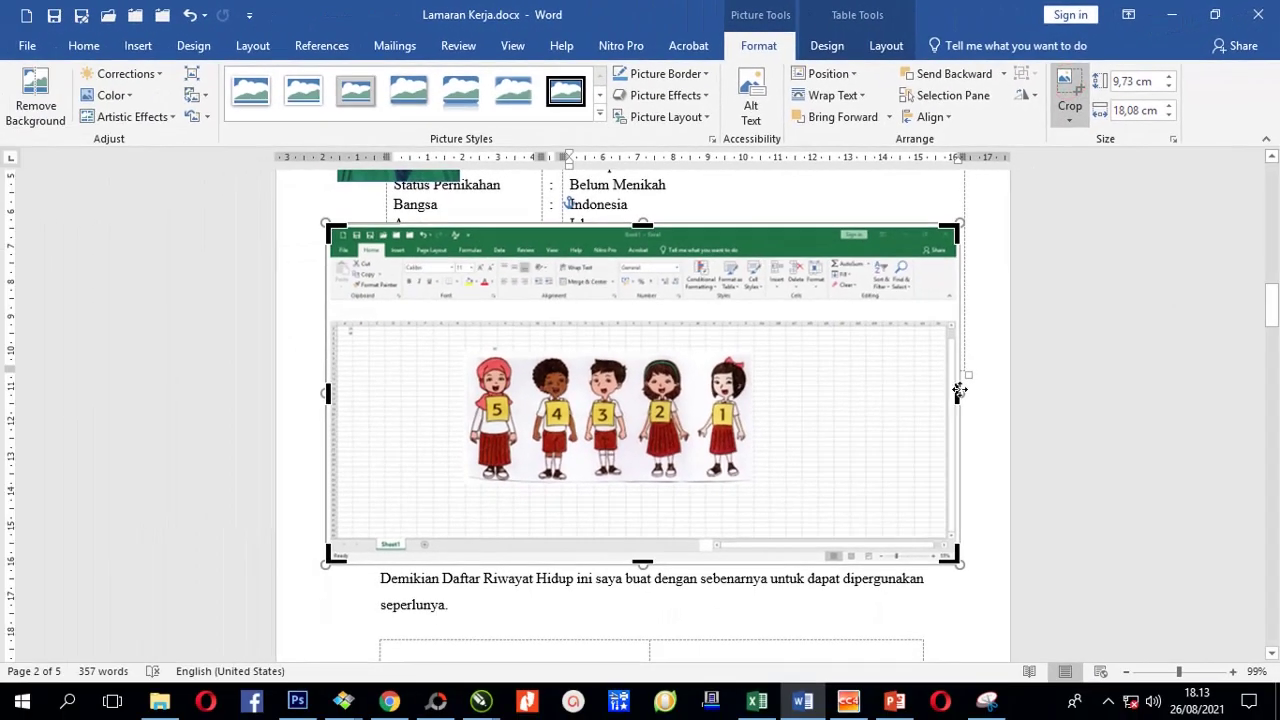
drag(957, 392, 757, 392)
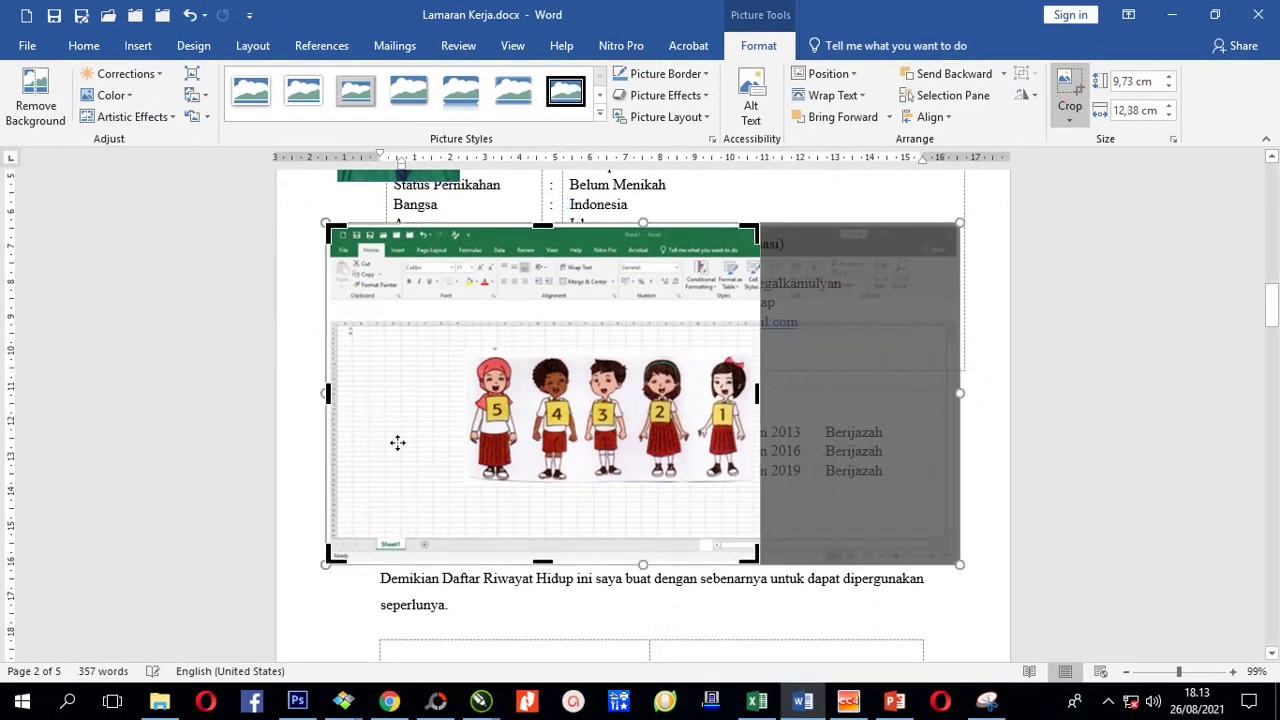
drag(326, 392, 460, 392)
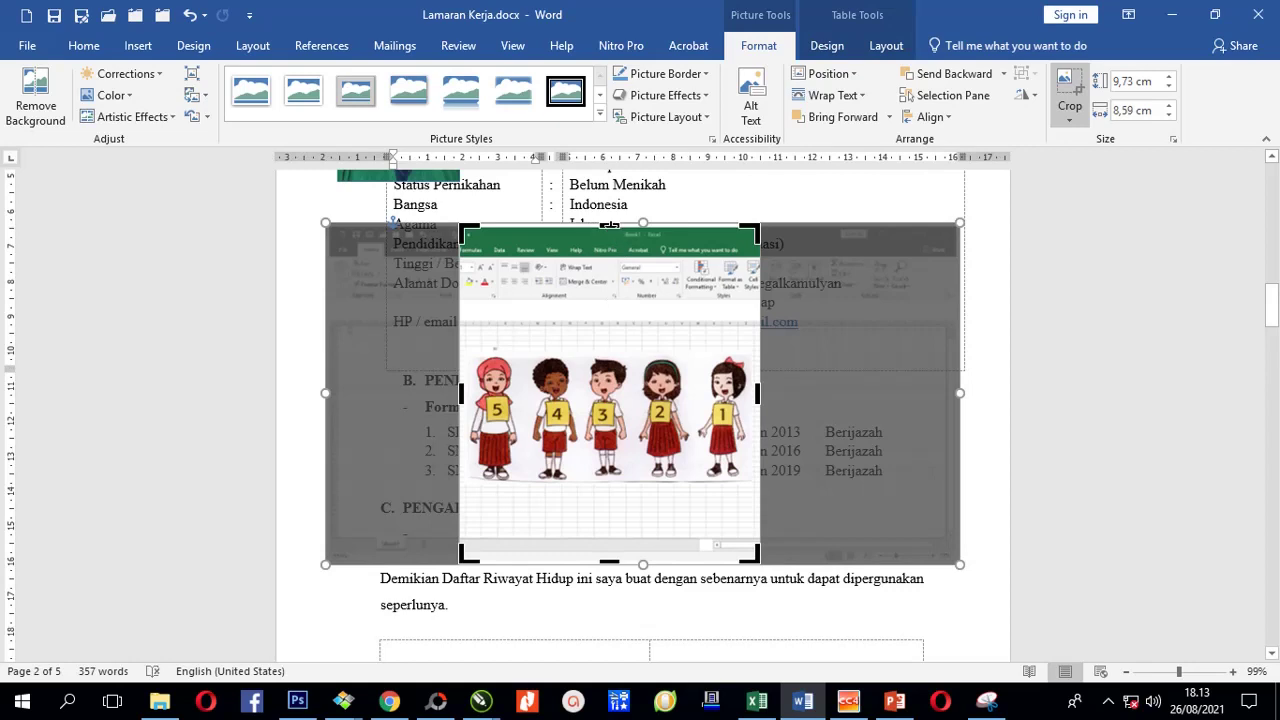
drag(617, 235, 619, 345)
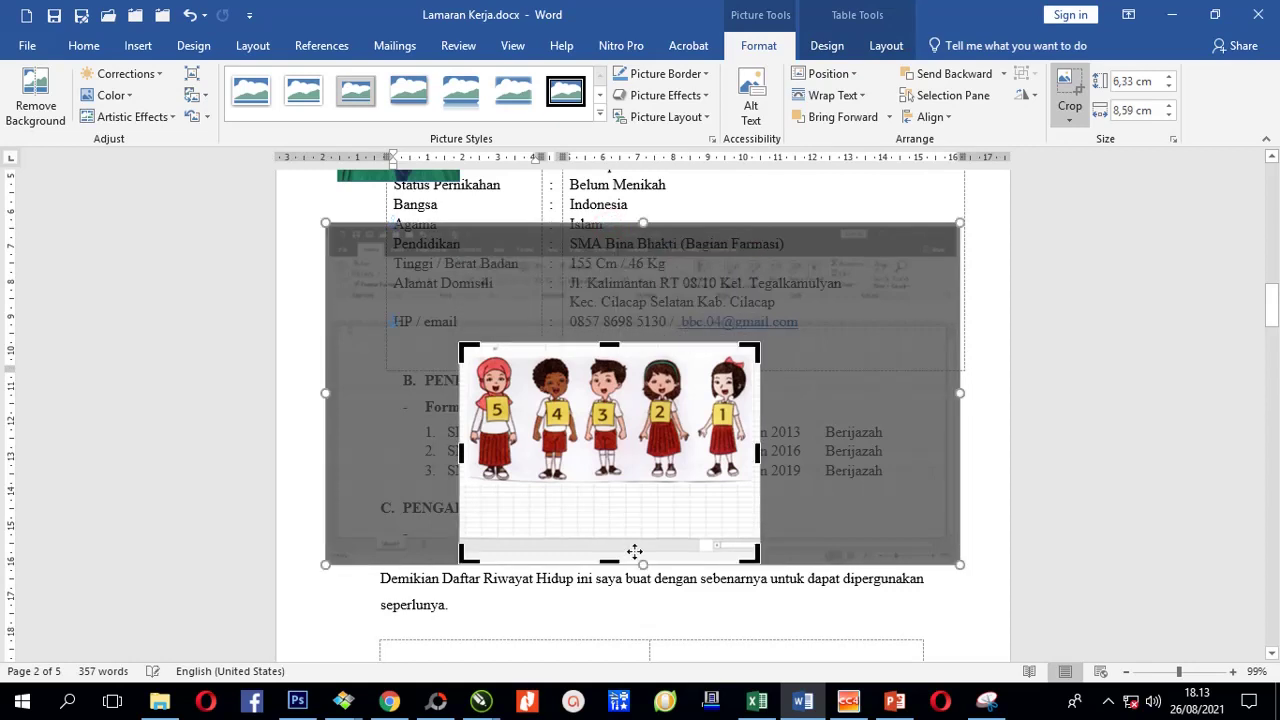
drag(616, 560, 608, 494)
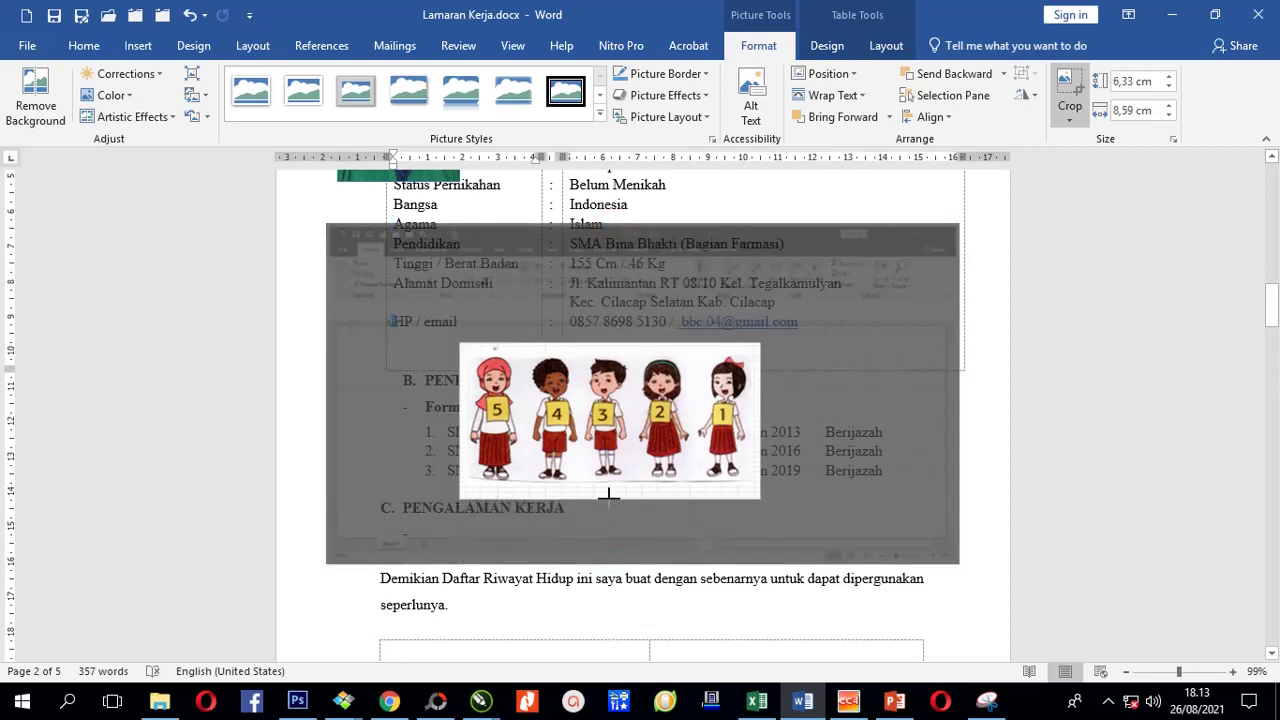
click(975, 465)
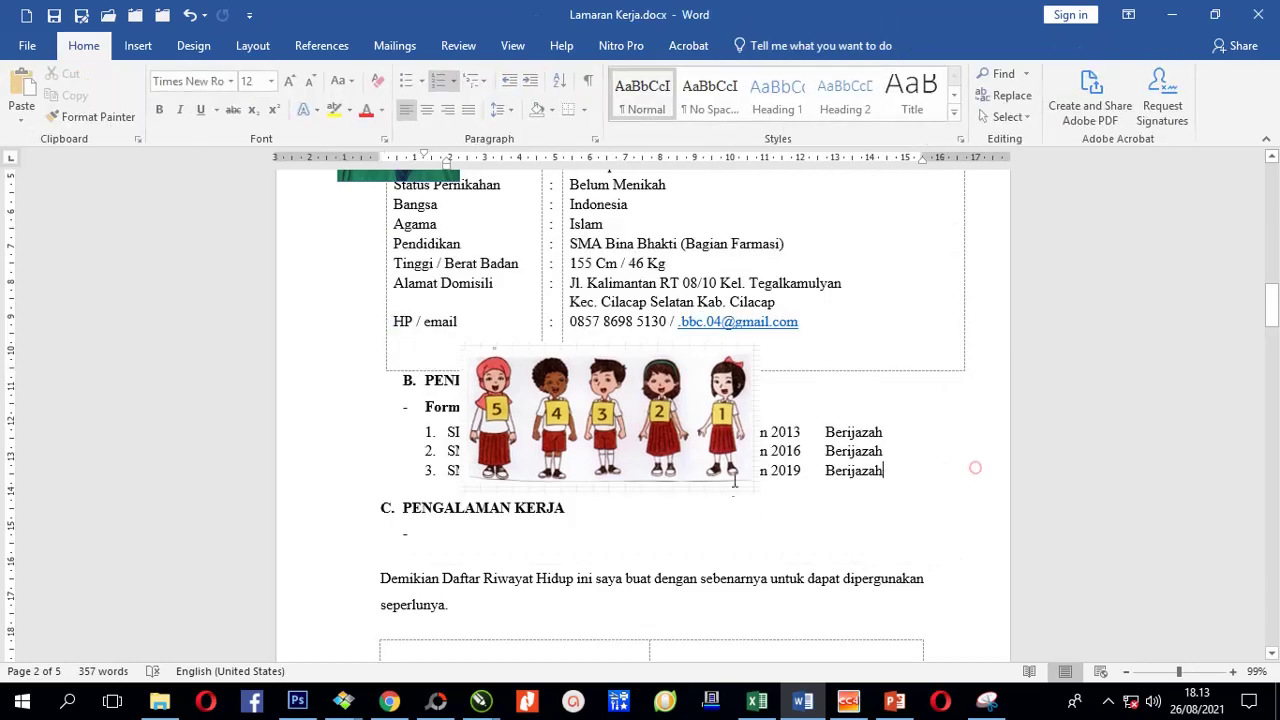
click(615, 450)
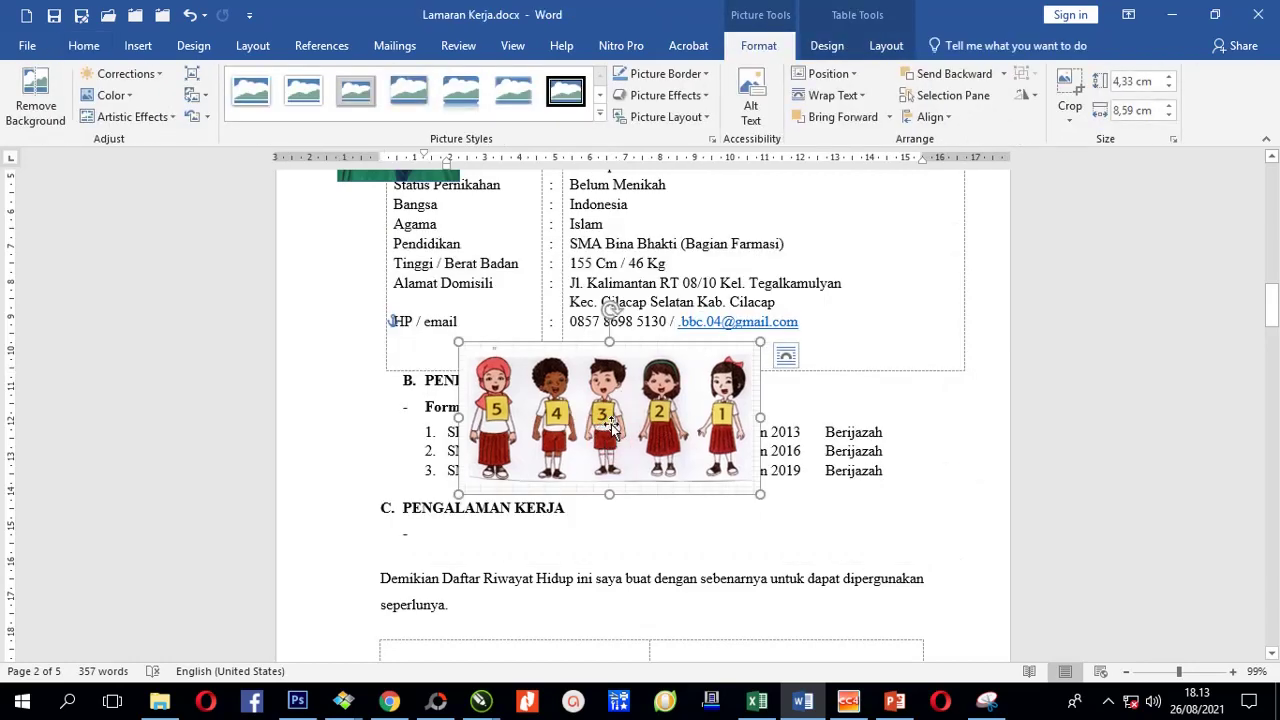
click(1027, 97)
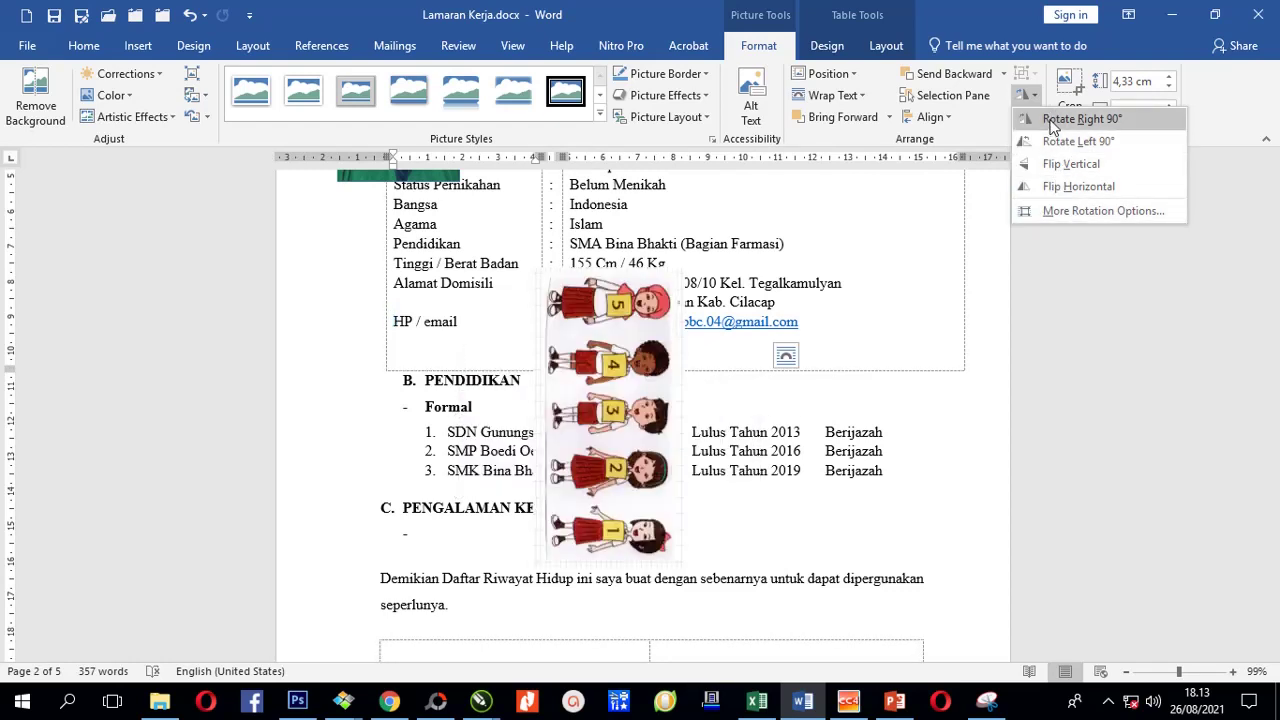
click(934, 424)
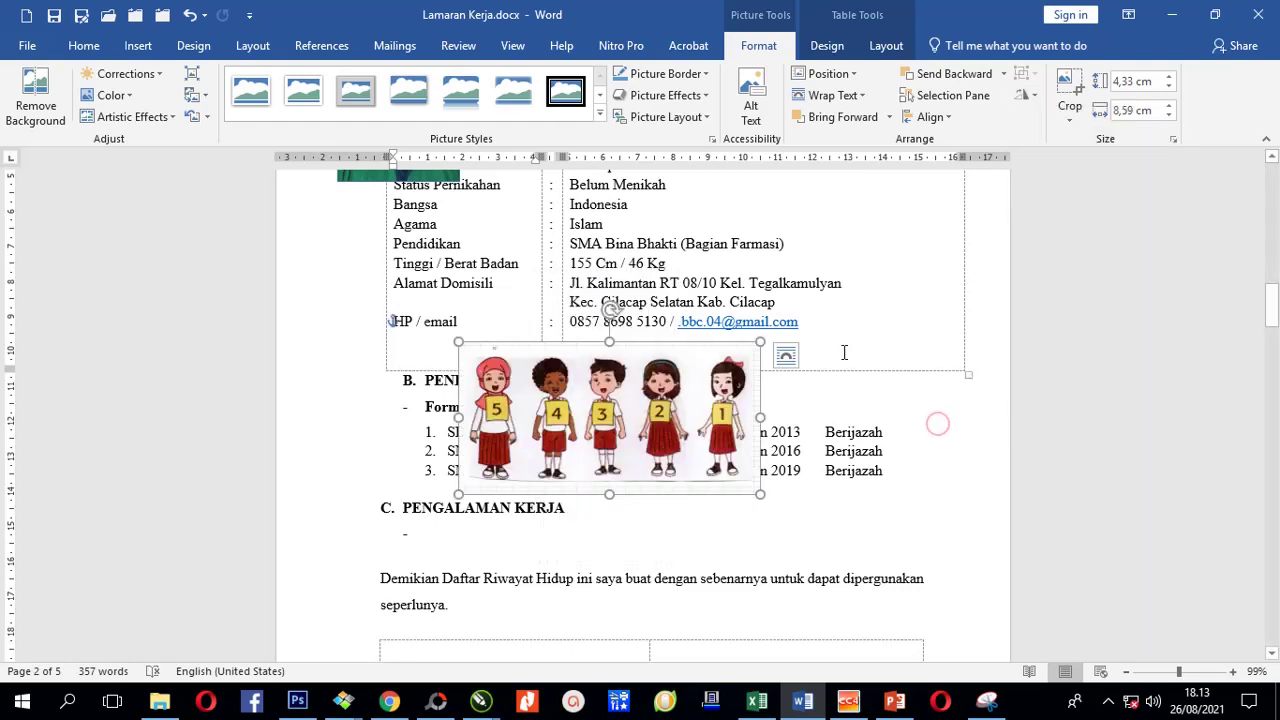
click(138, 45)
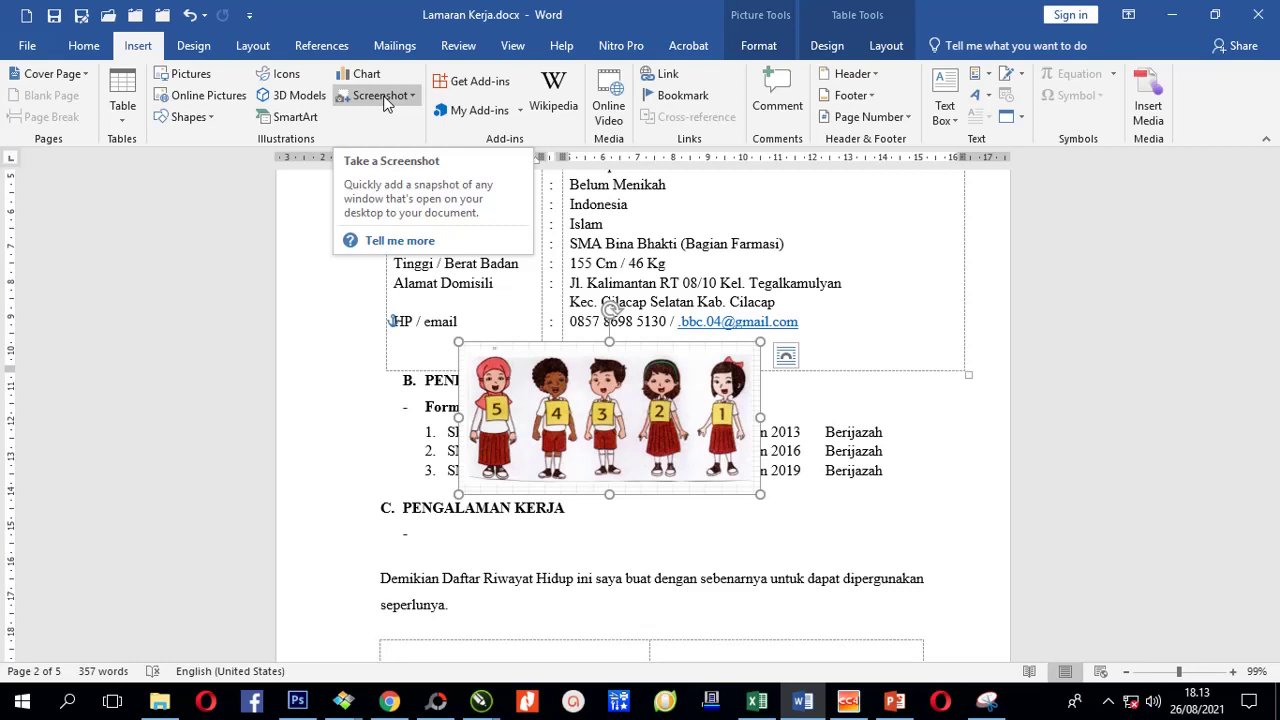
click(906, 407)
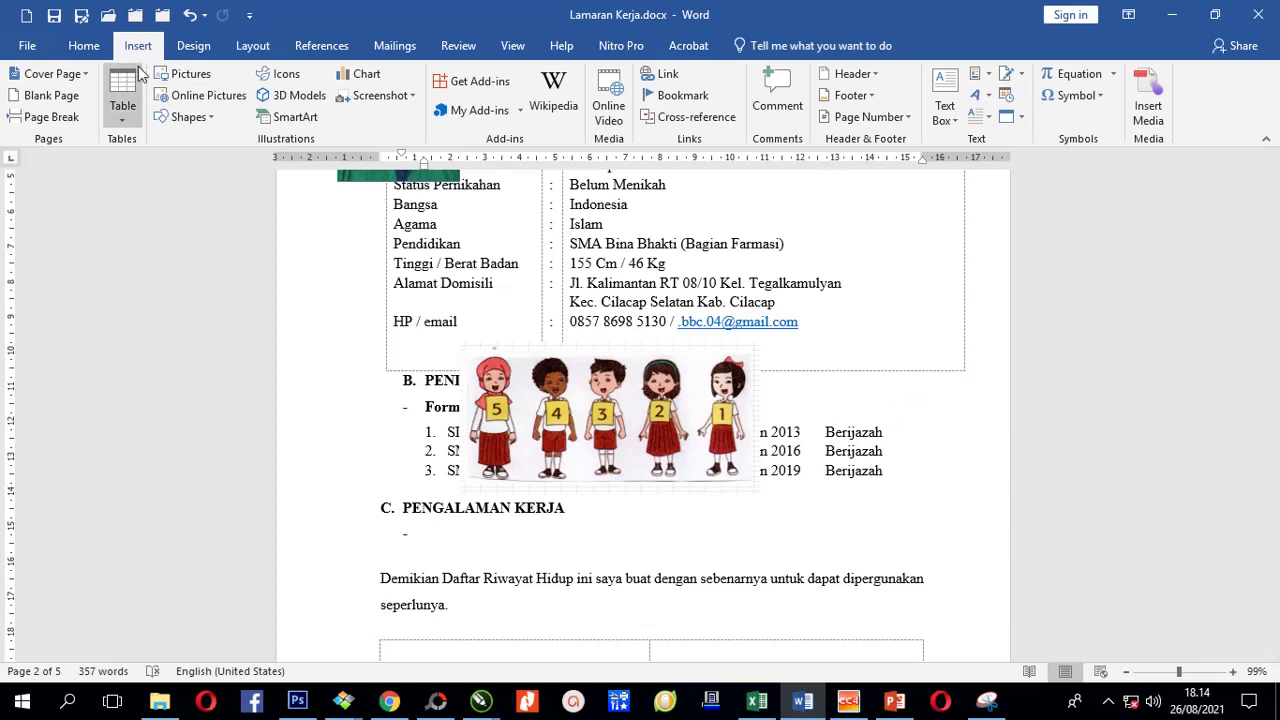
click(440, 322)
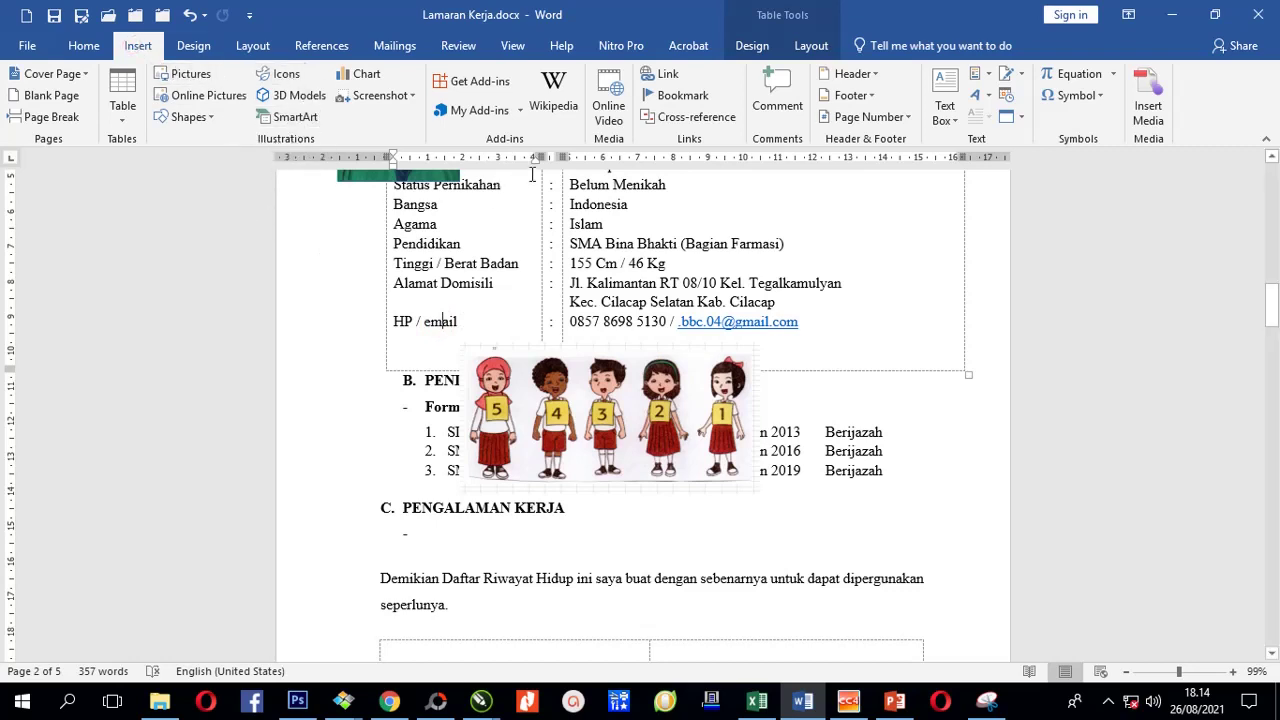
click(609, 297)
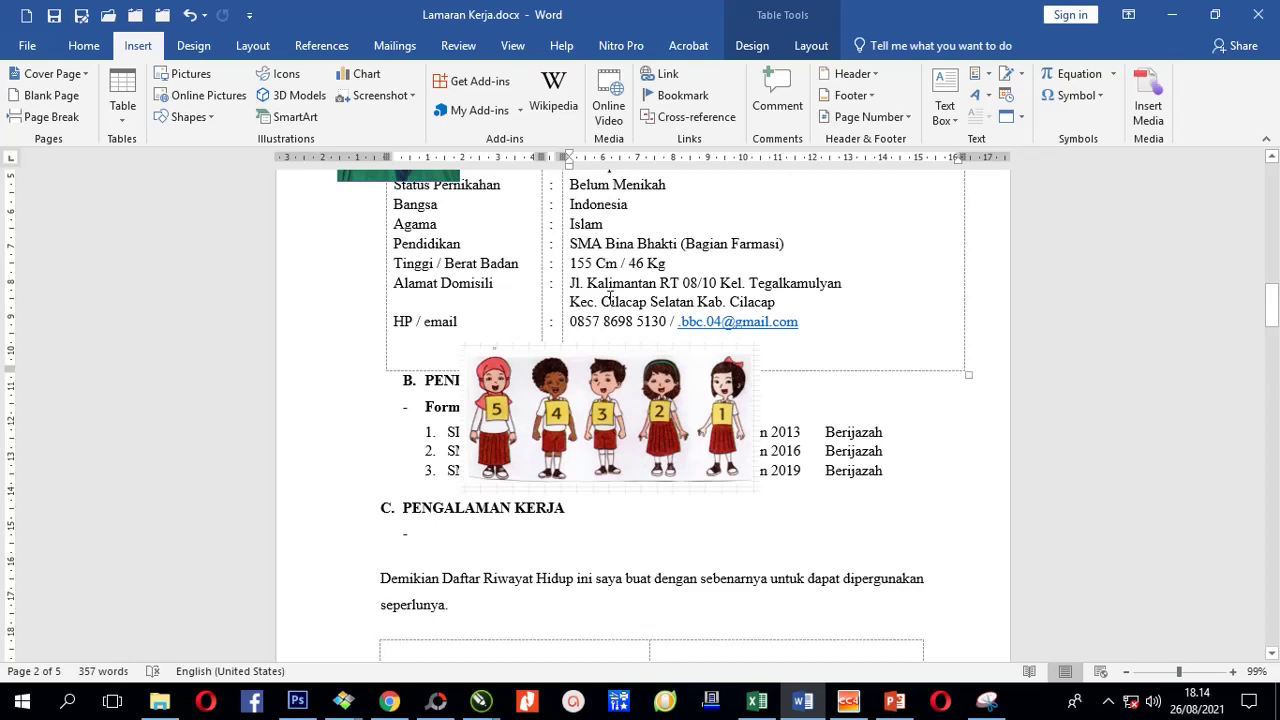